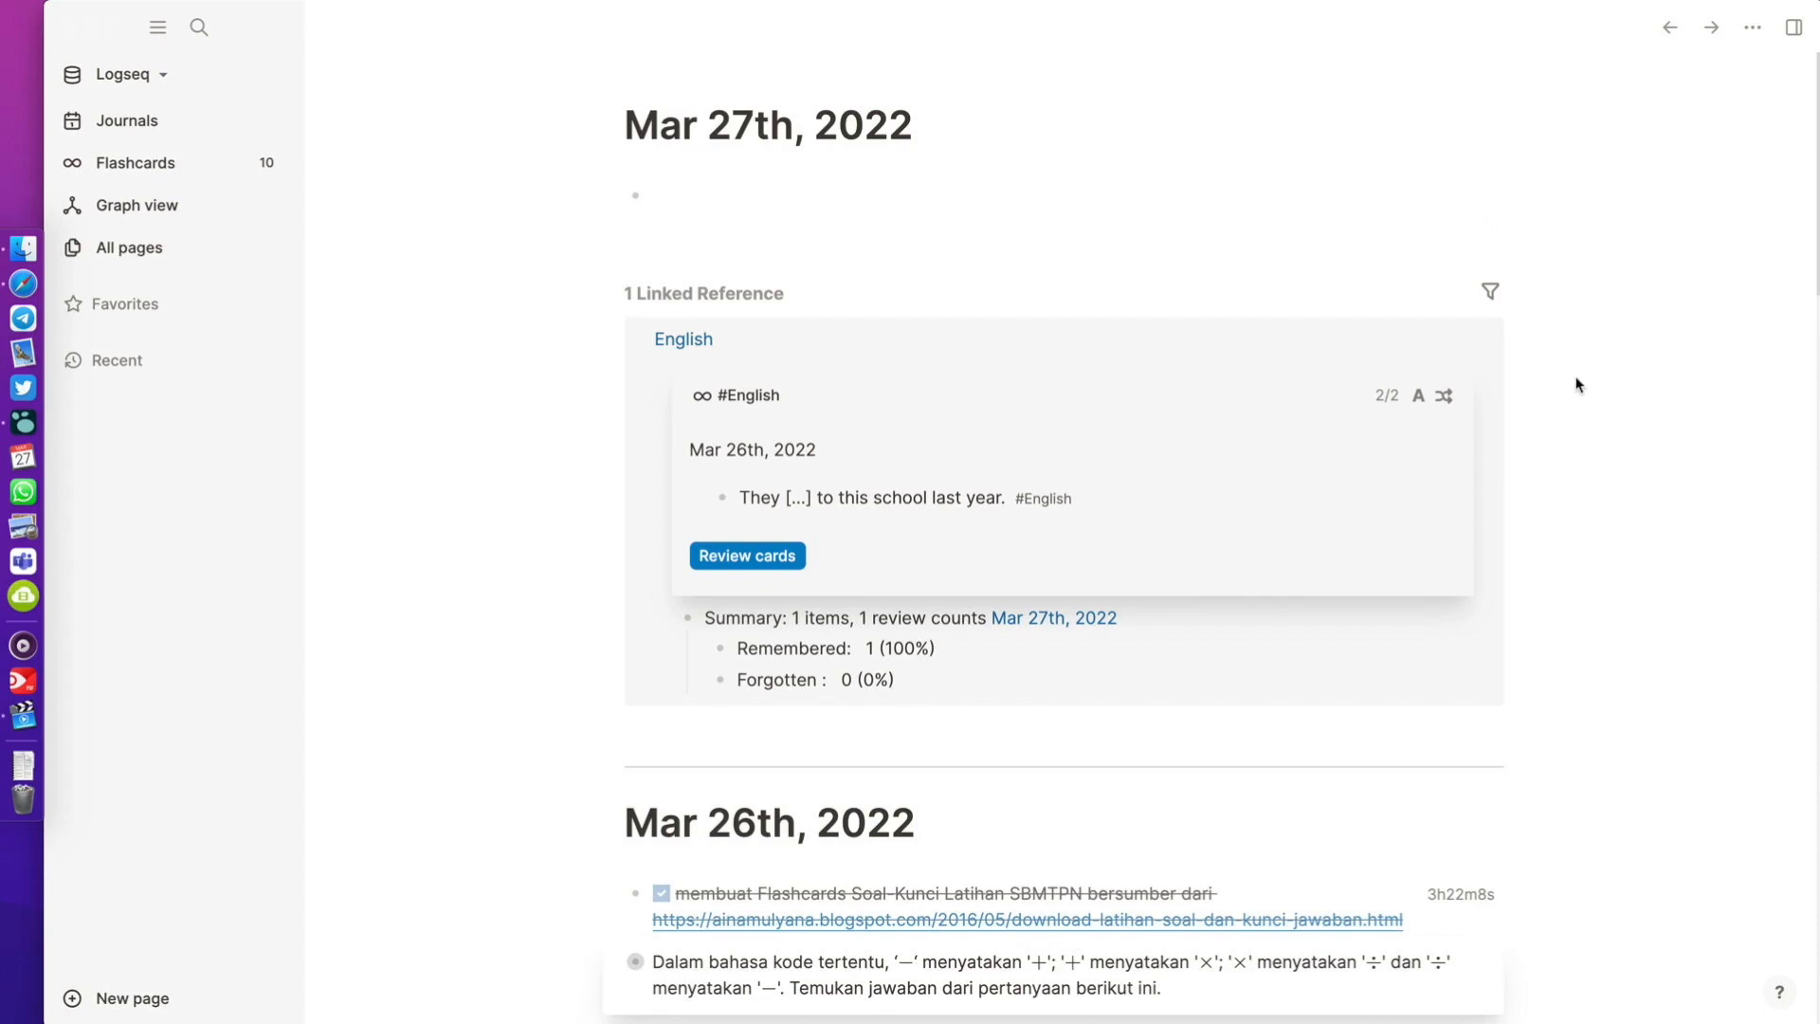
Step: View the source text of the first flashcard question under the Mar 26th, 2022 journal, leaving it unedited
scroll(1581, 389, down, 3)
scroll(1580, 389, up, 3)
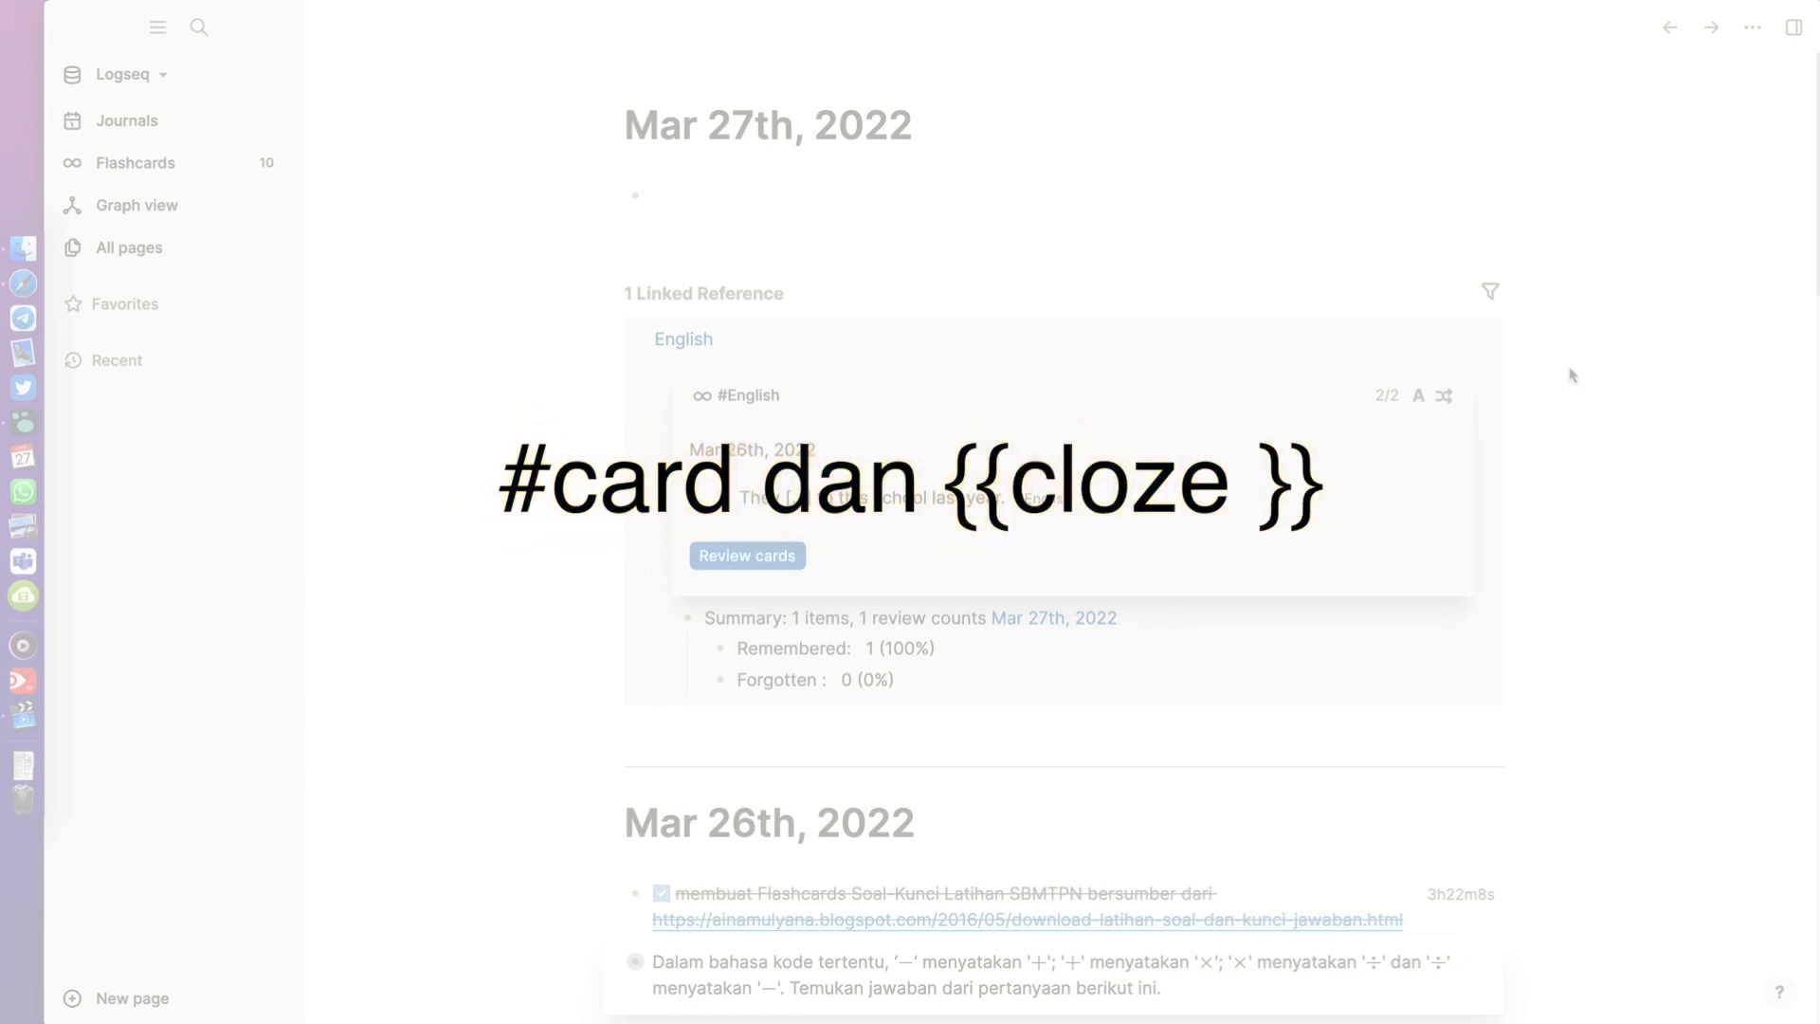
scroll(1077, 356, down, 9)
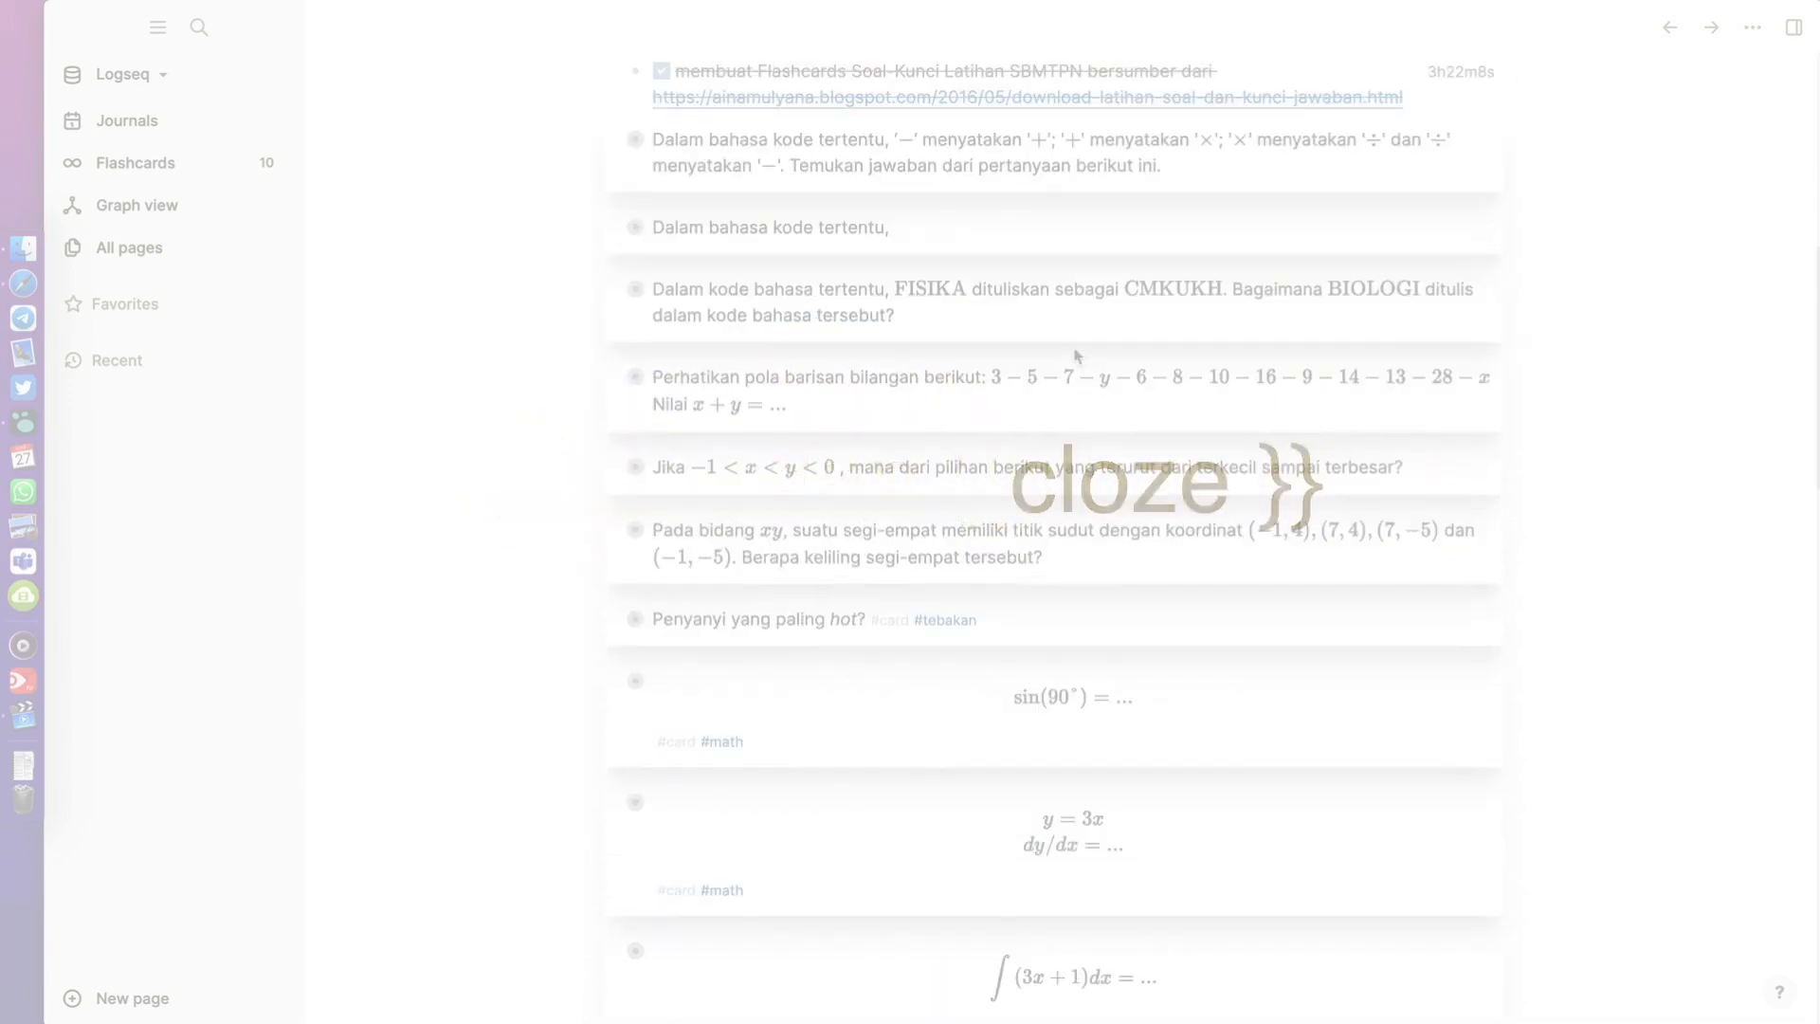
scroll(1078, 356, up, 2)
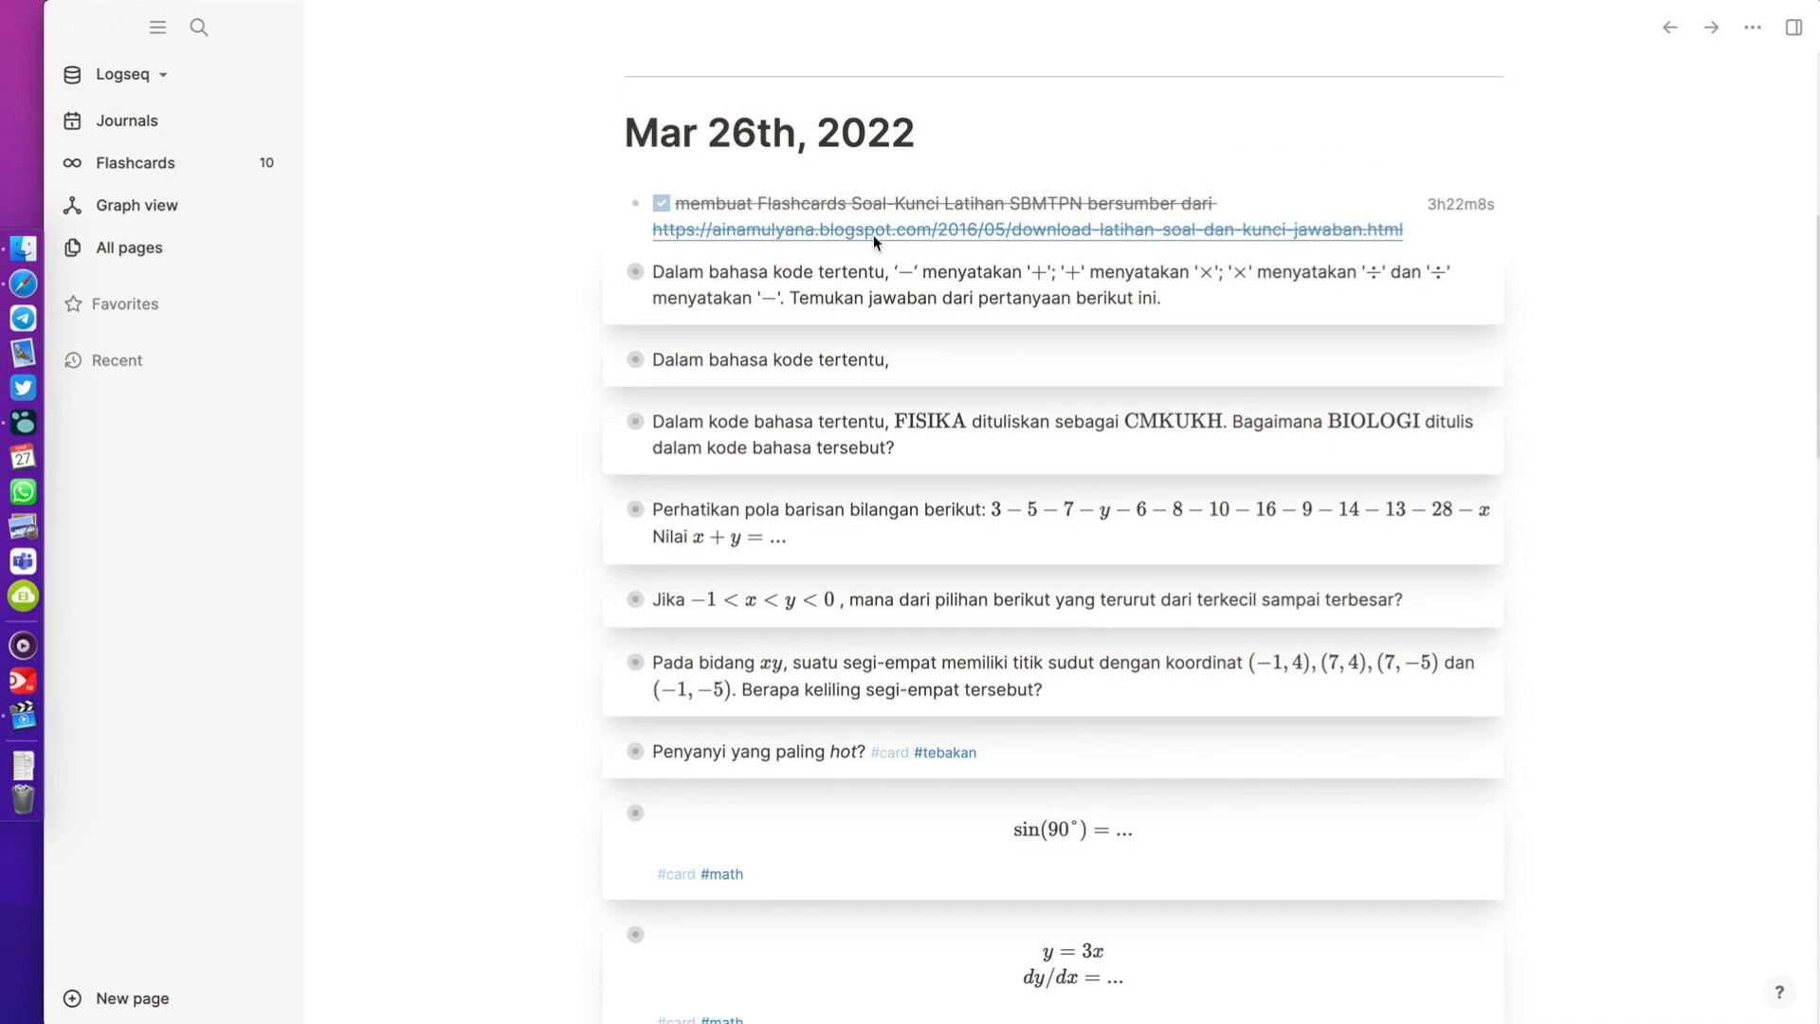
click(833, 273)
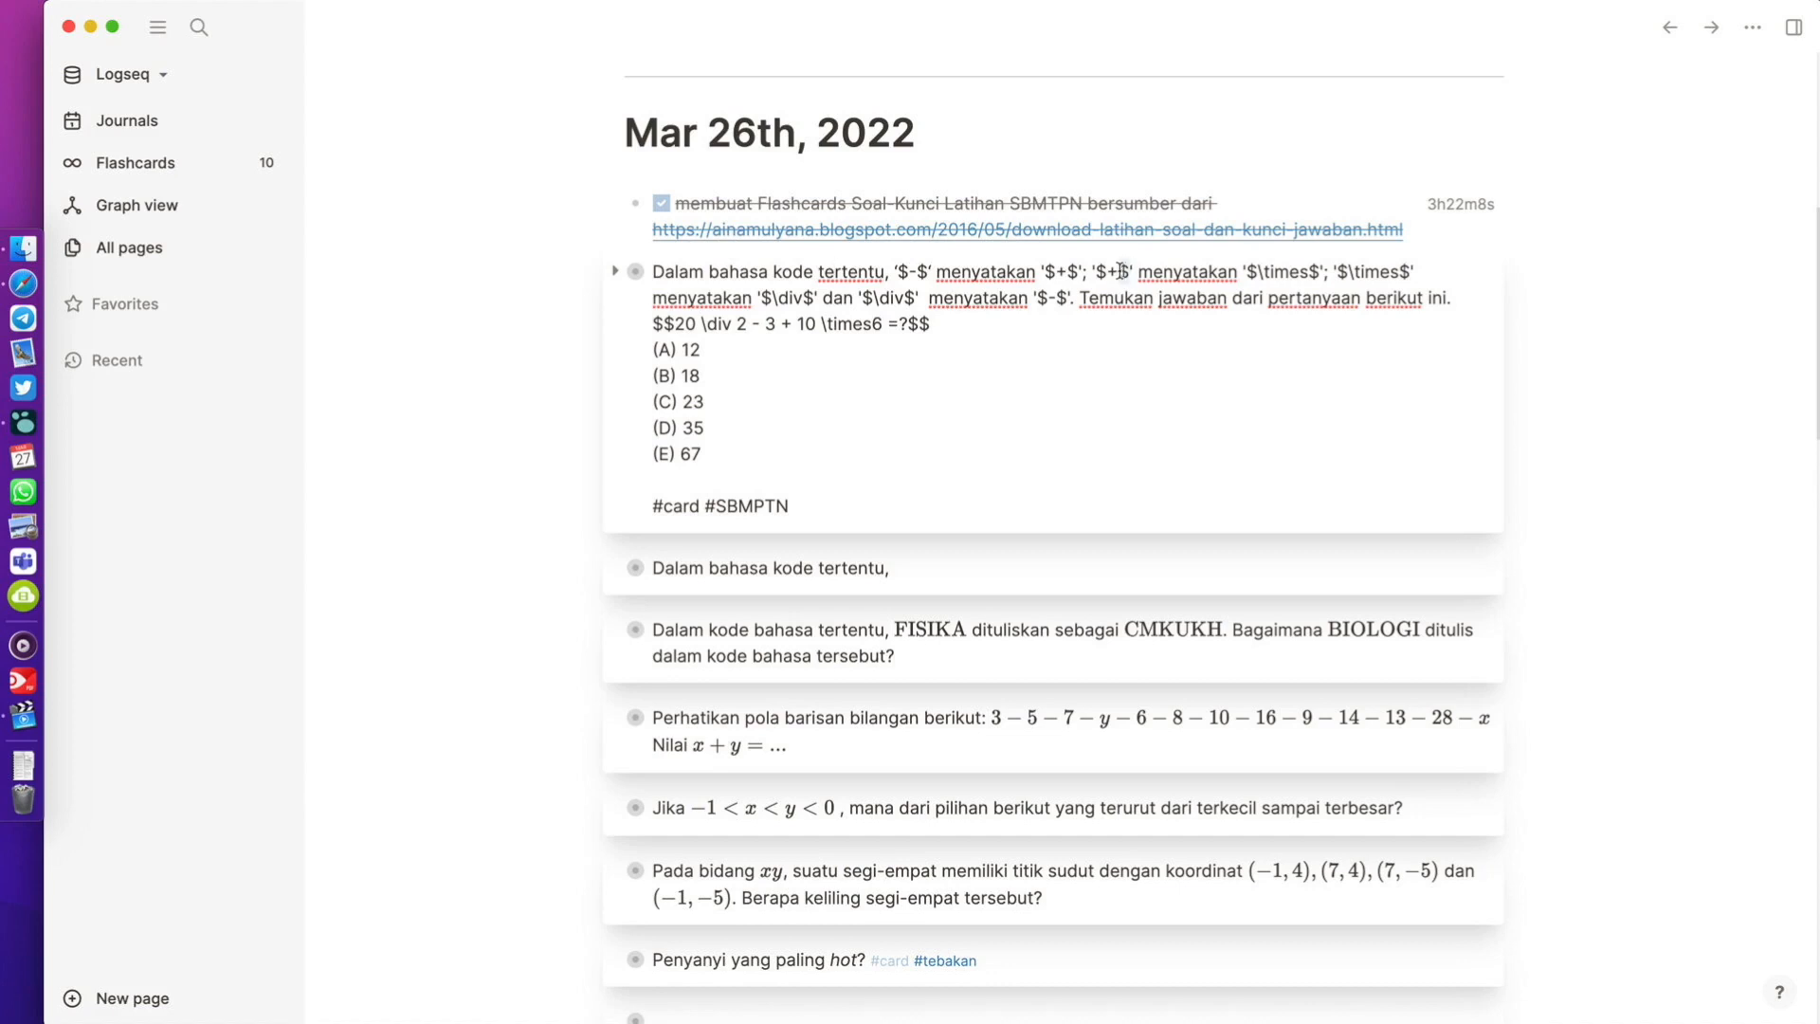
key(Escape)
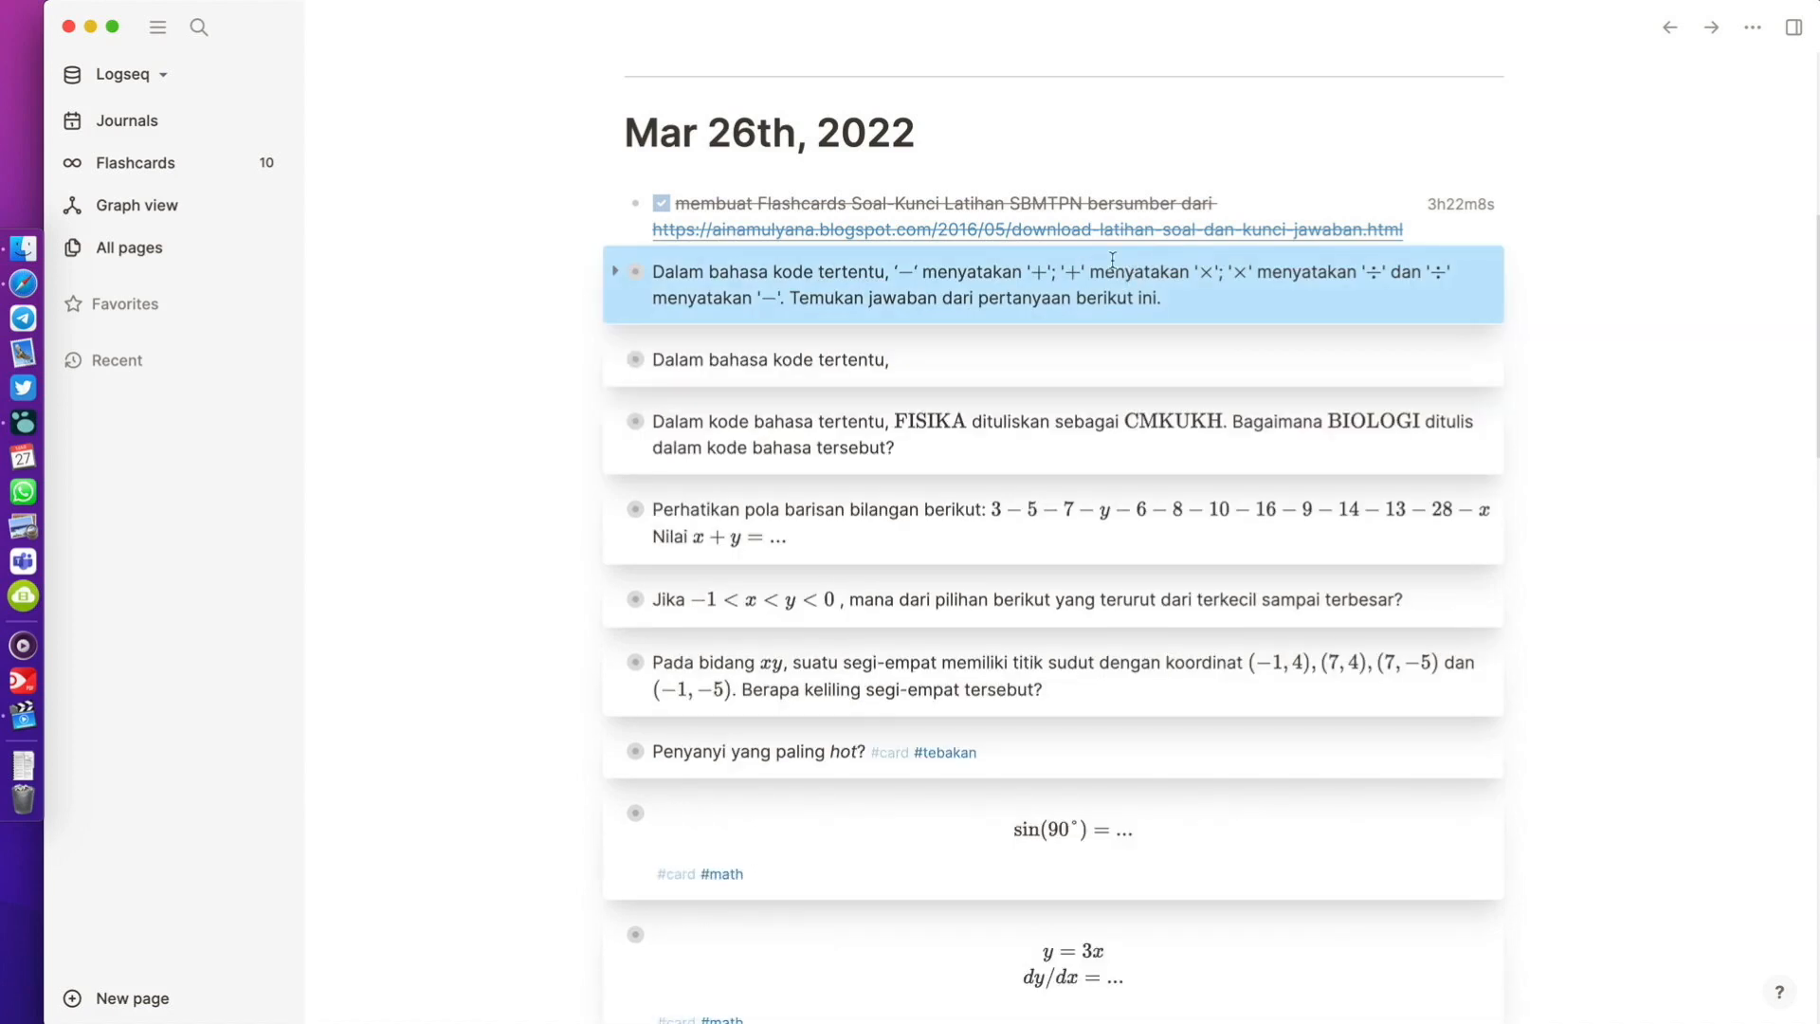
key(Escape)
Step: Remove the dollar signs around the first minus sign in the question and re-enter it as '$-$'
click(898, 270)
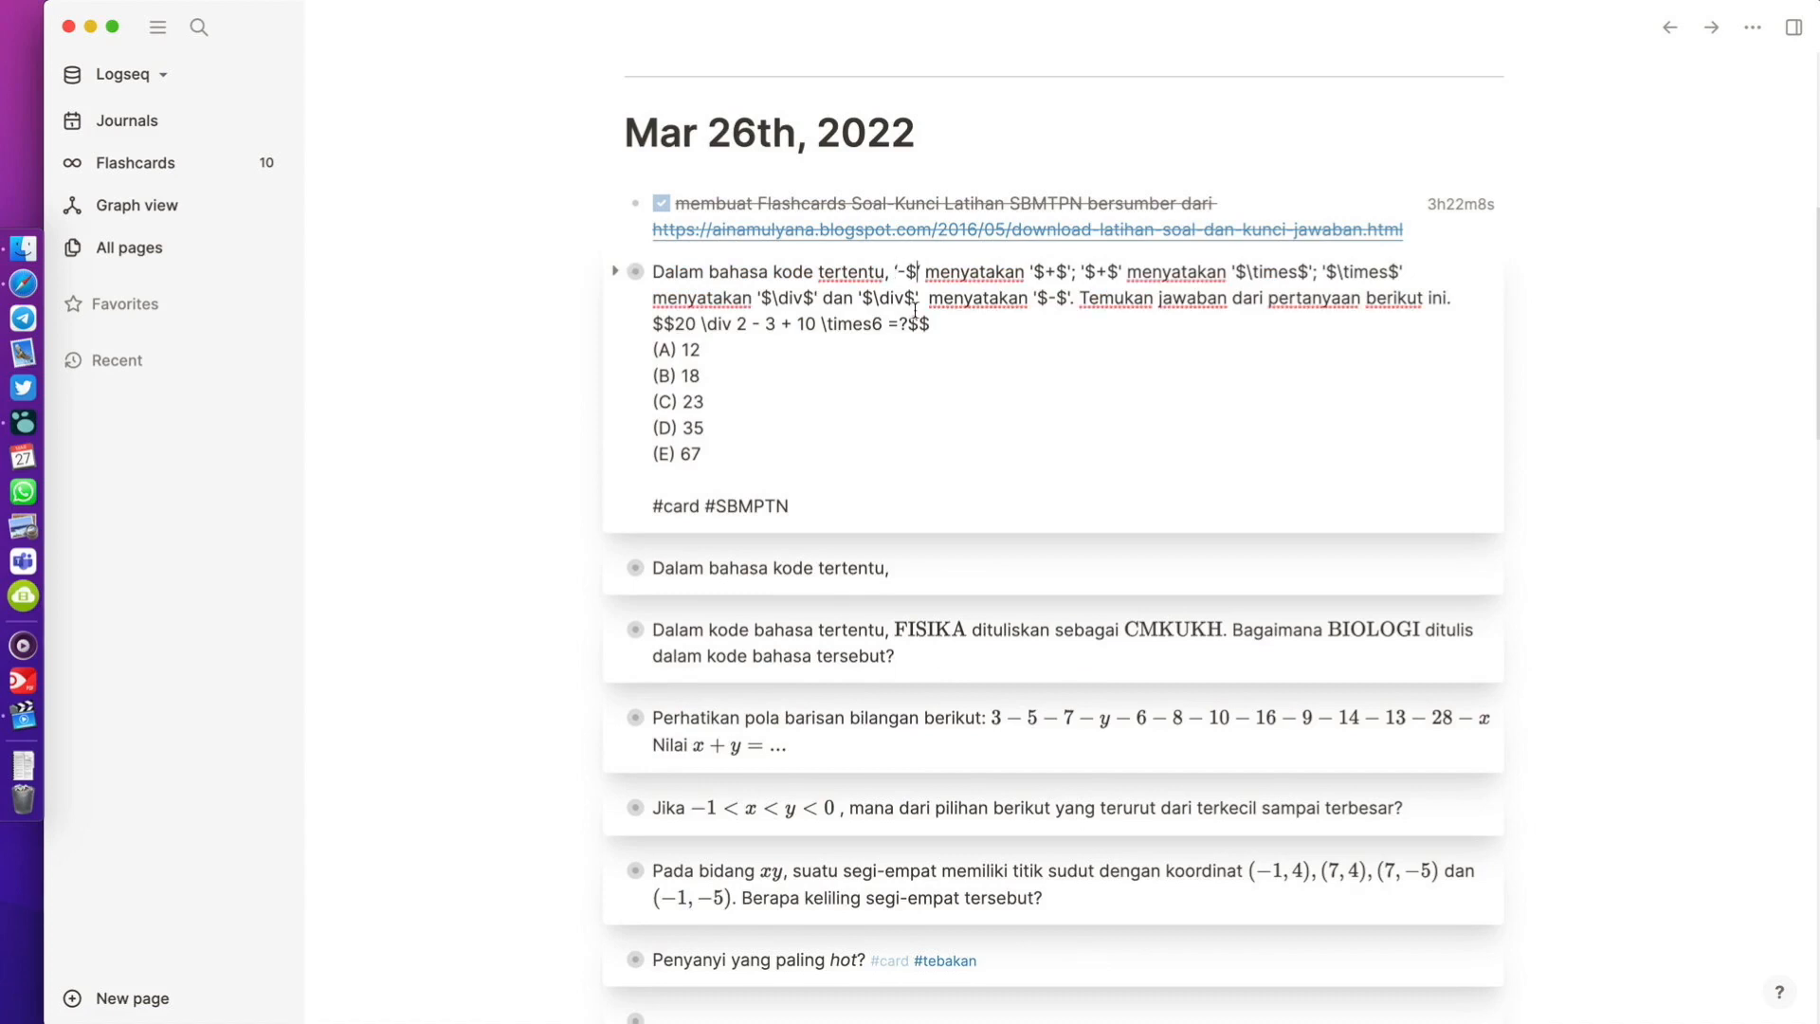
key(Escape)
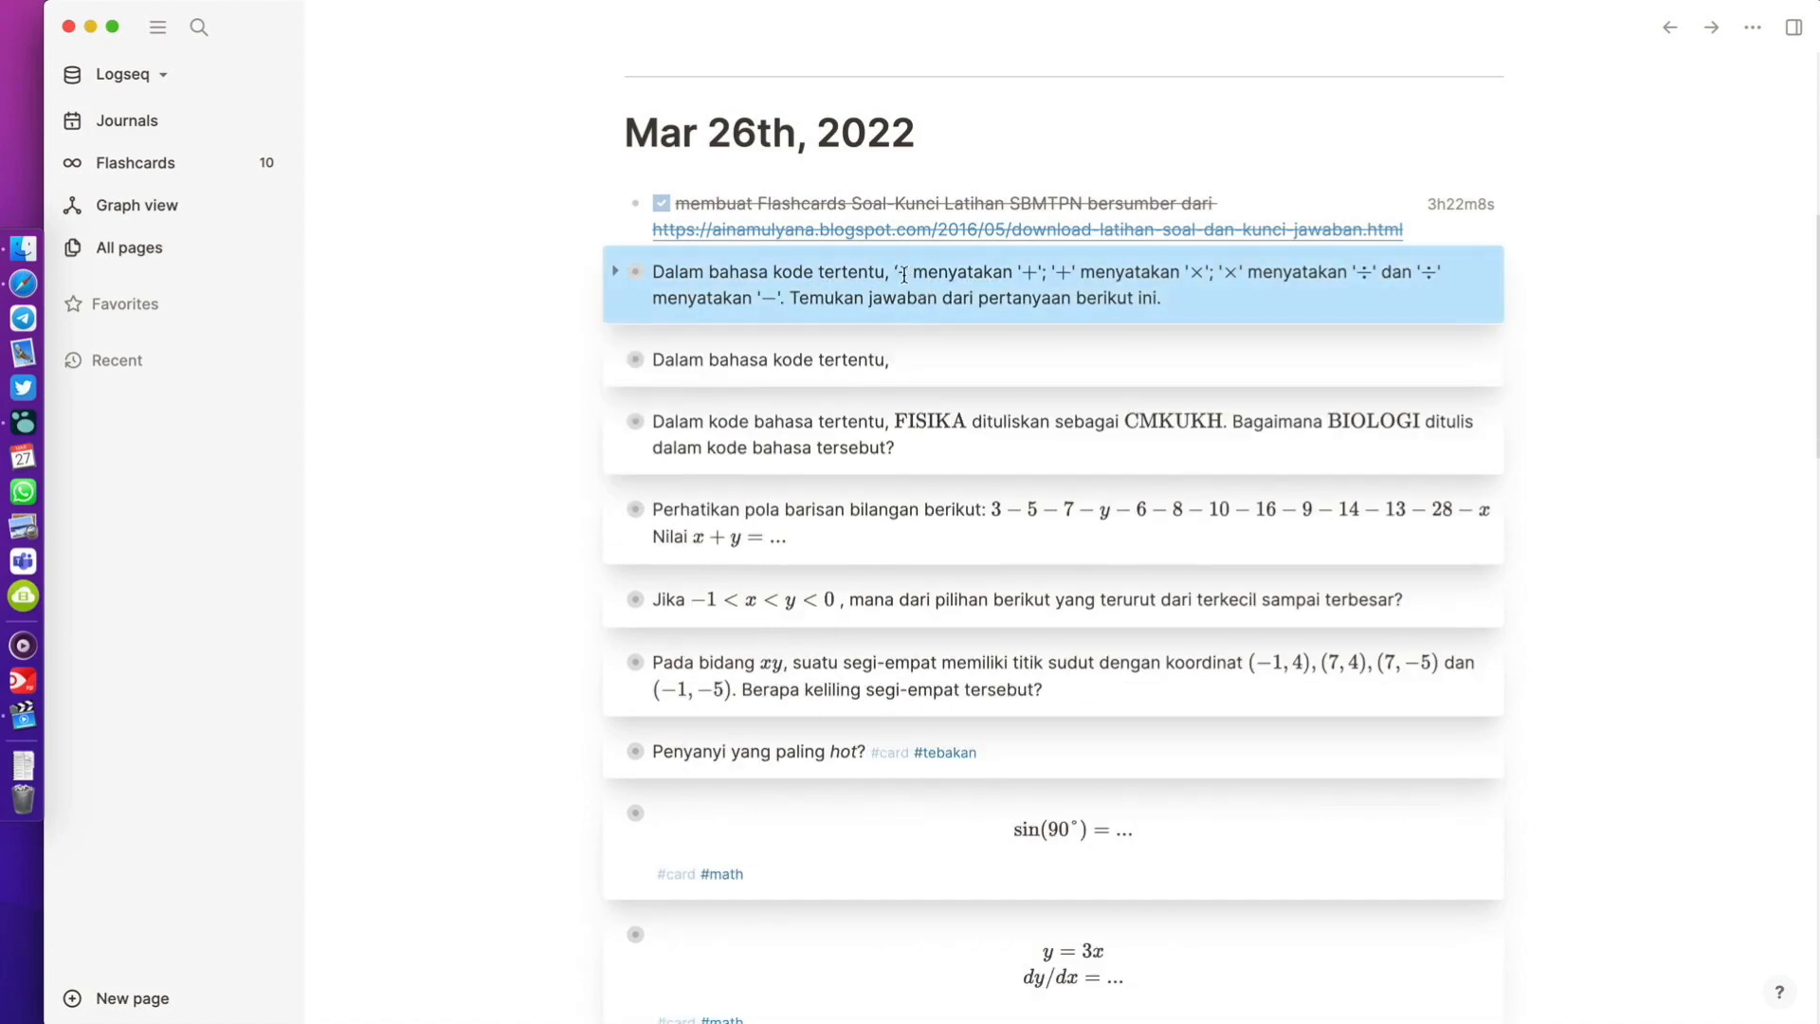
click(901, 275)
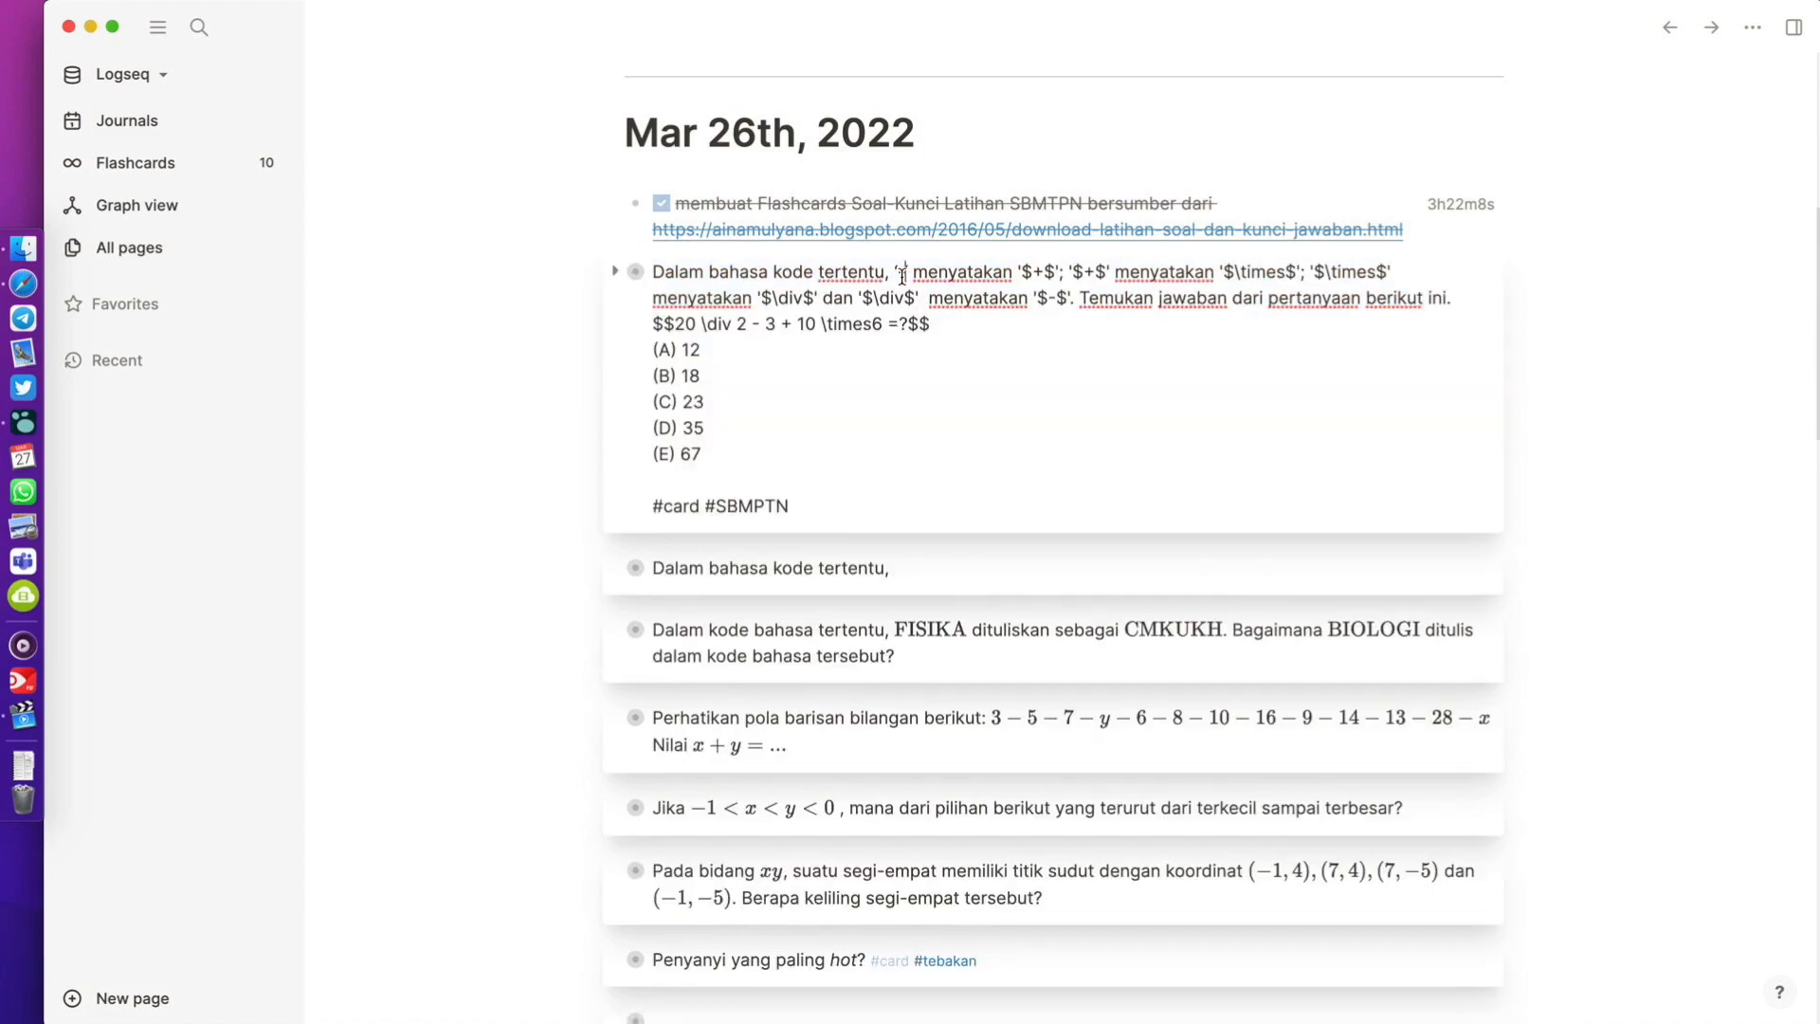
text($)
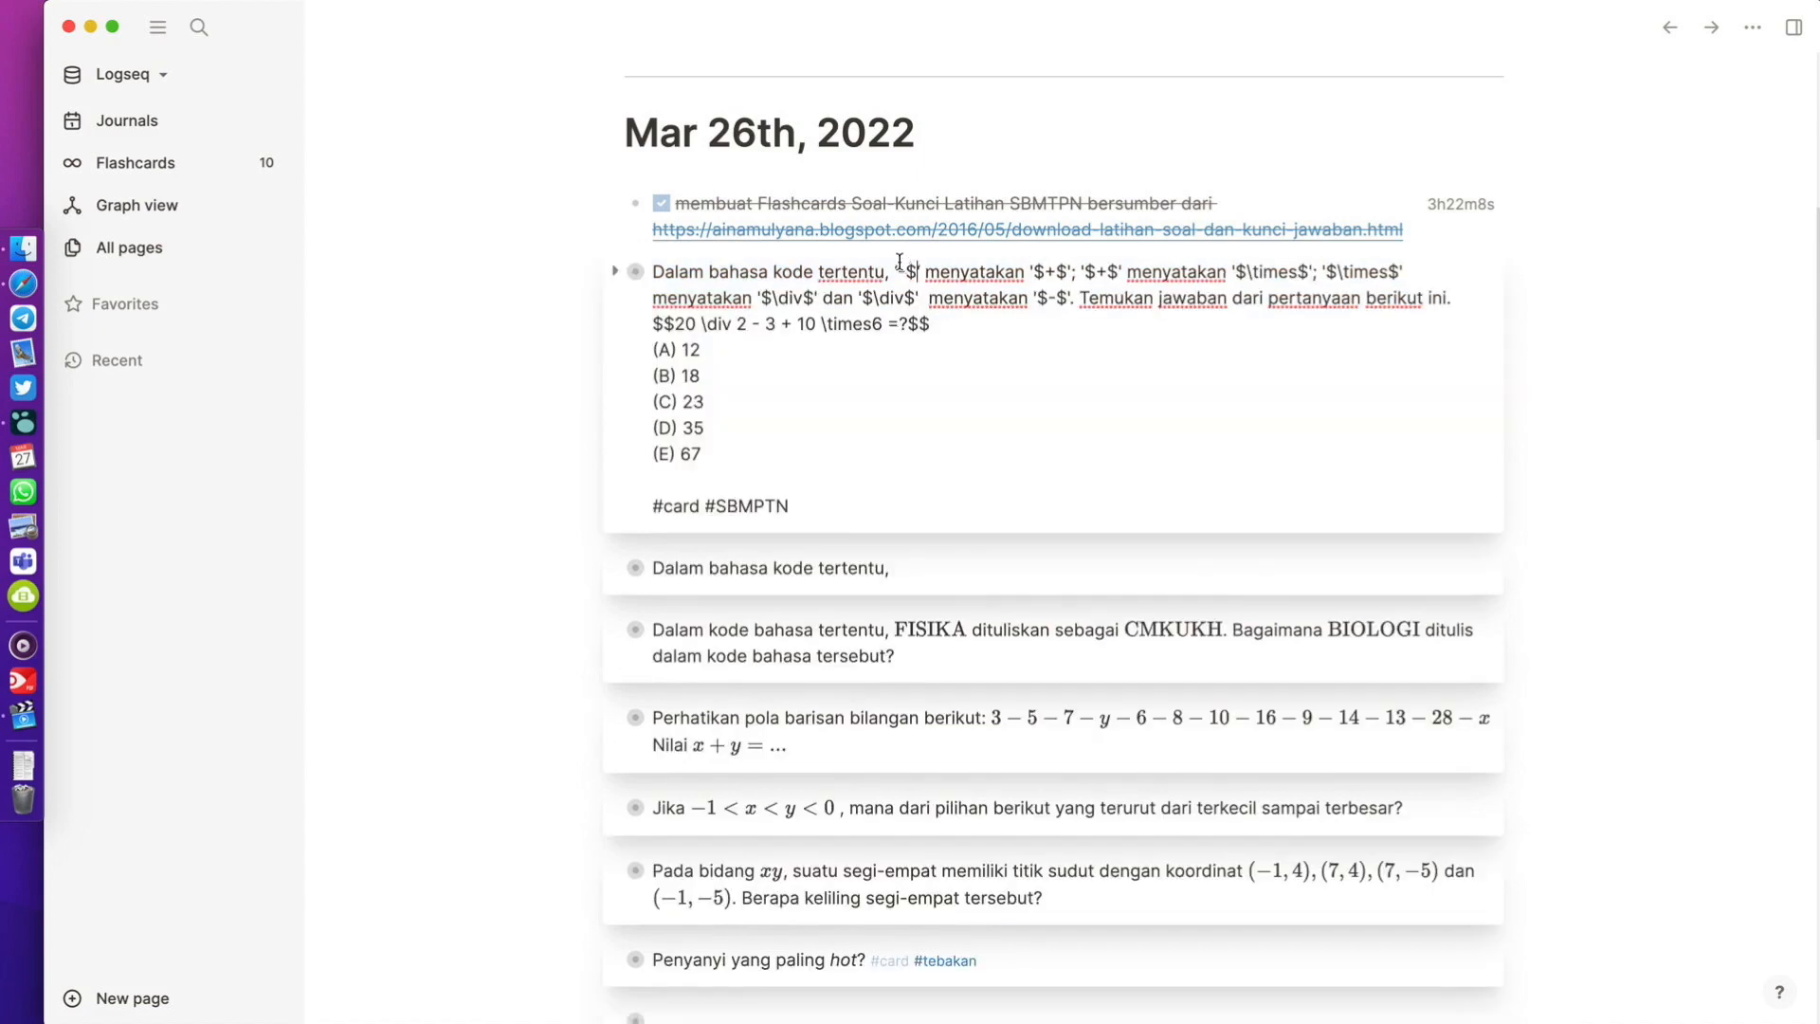
key(Right)
text($)
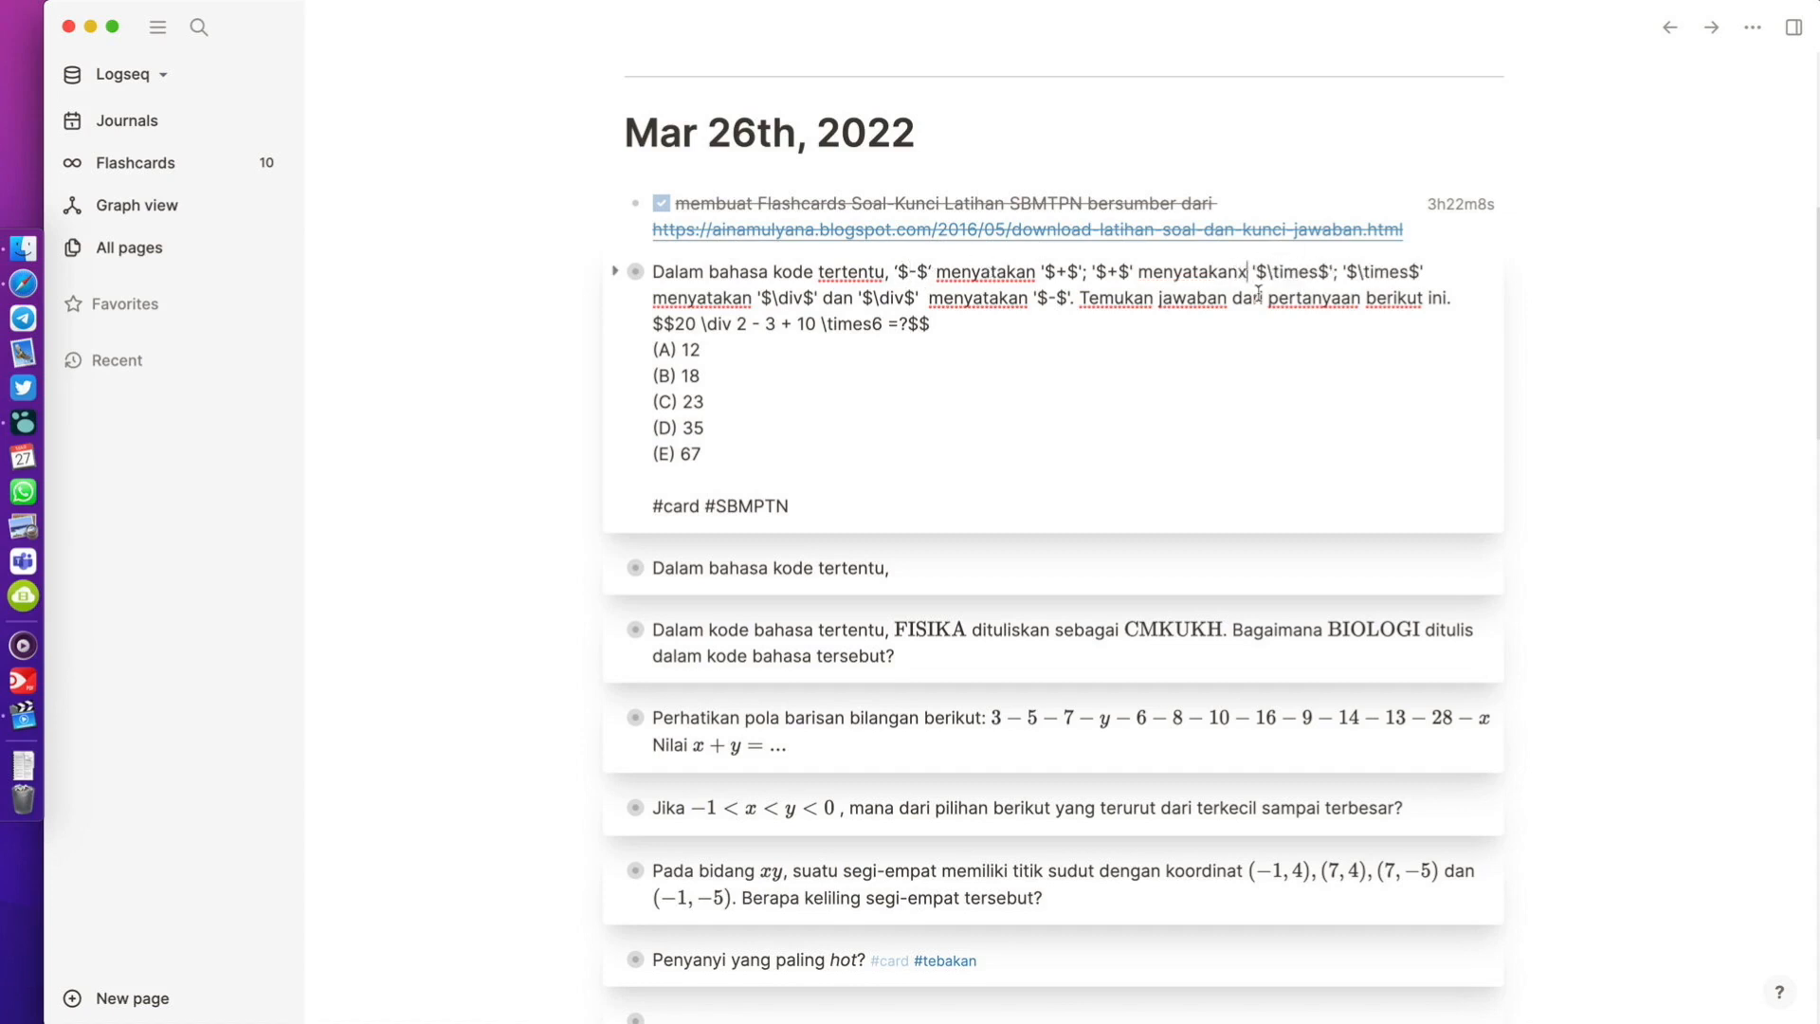
key(Escape)
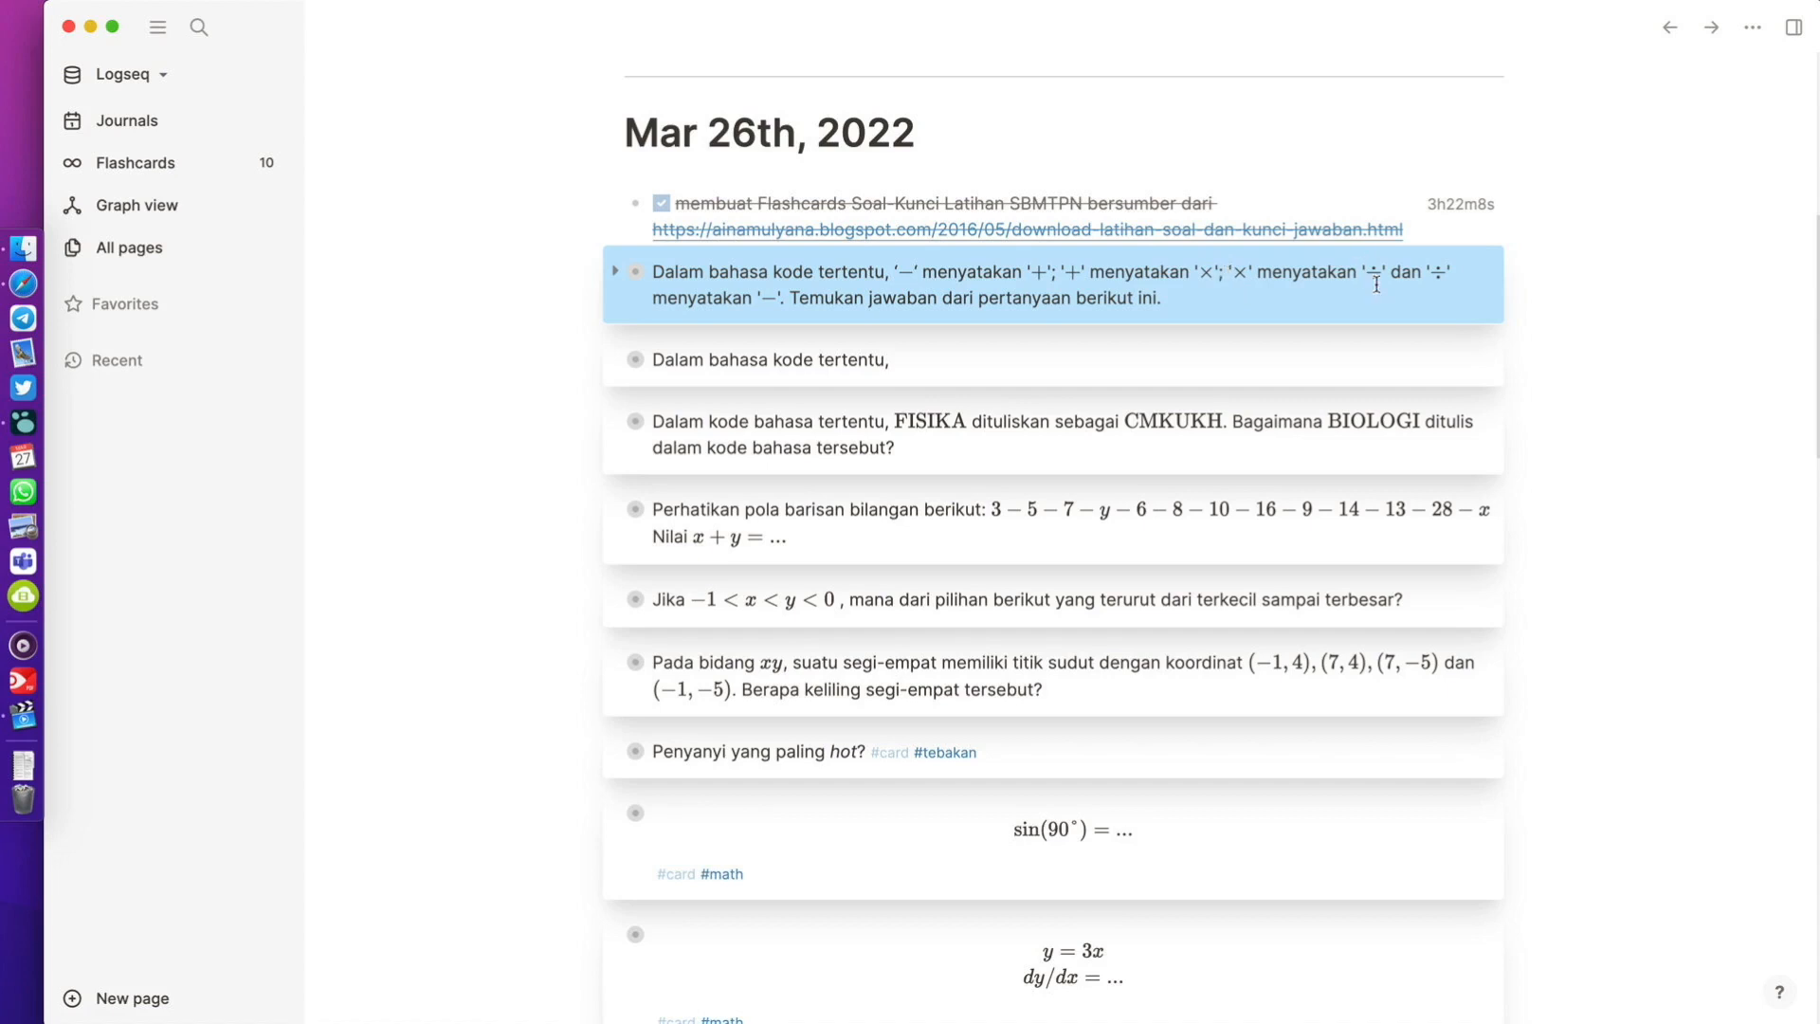
Step: Toggle the first flashcard between collapsed and expanded to show its answer block, leaving it expanded
click(616, 277)
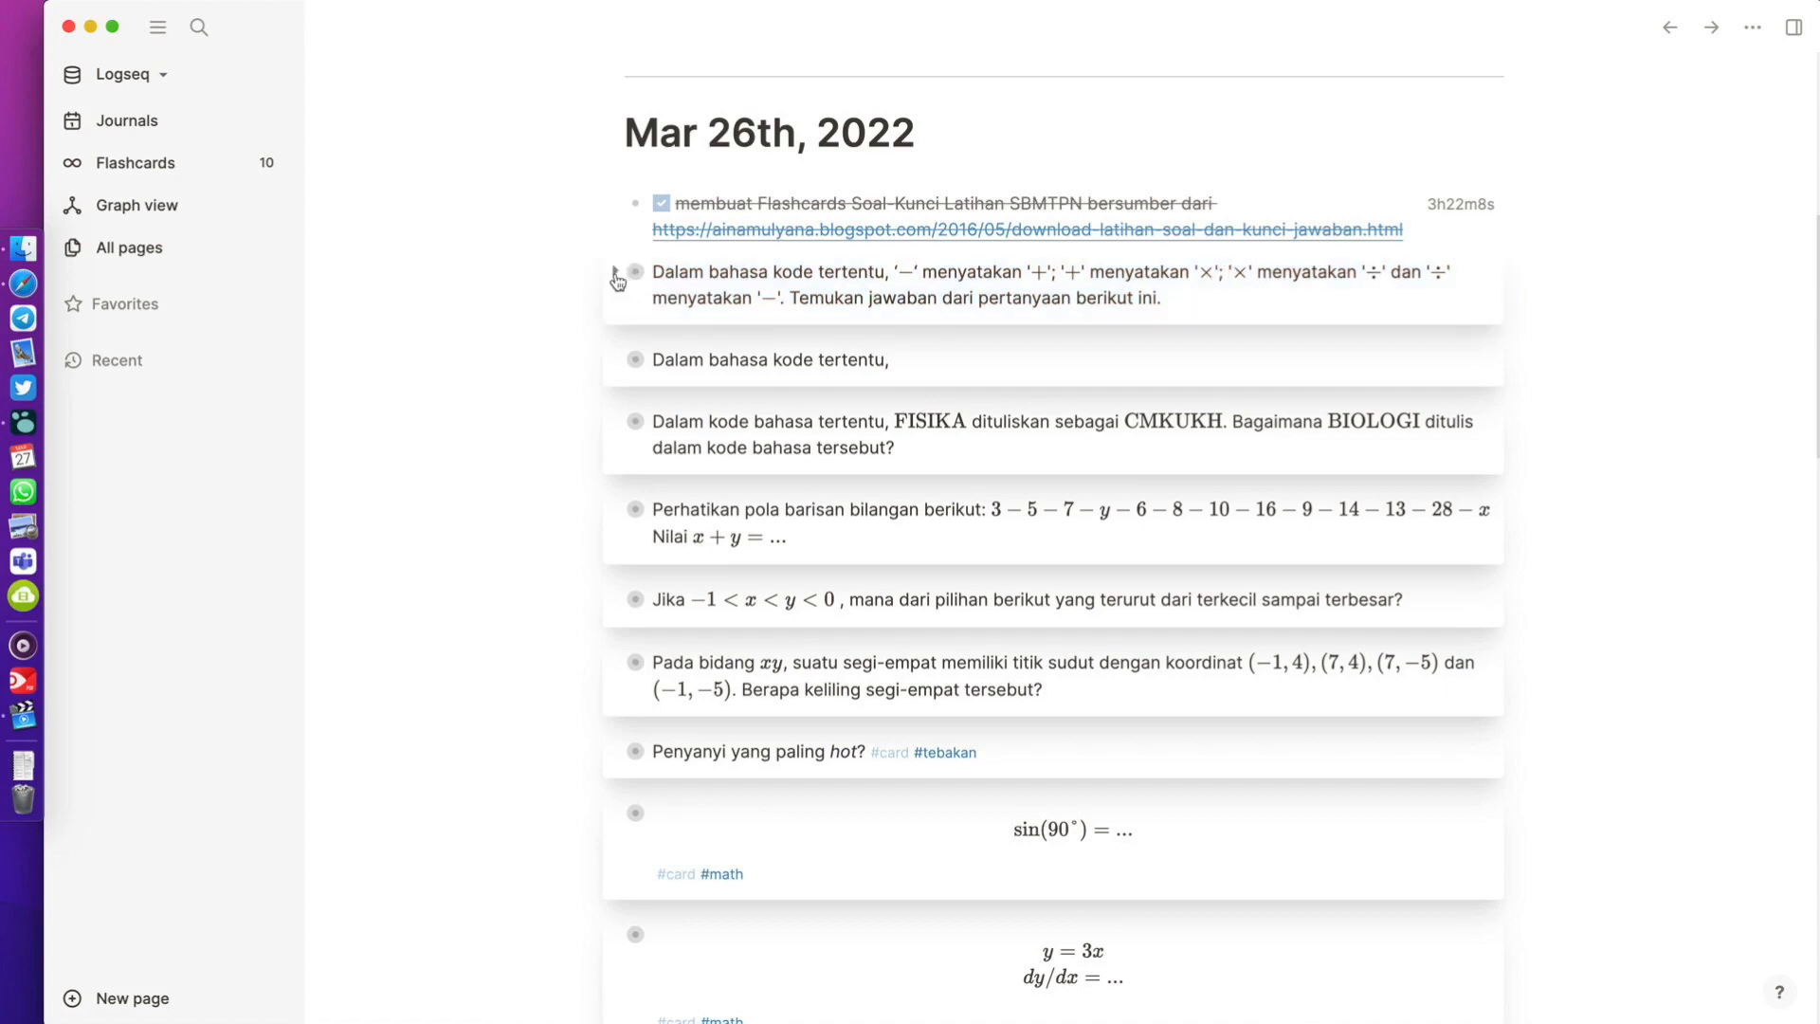
click(616, 276)
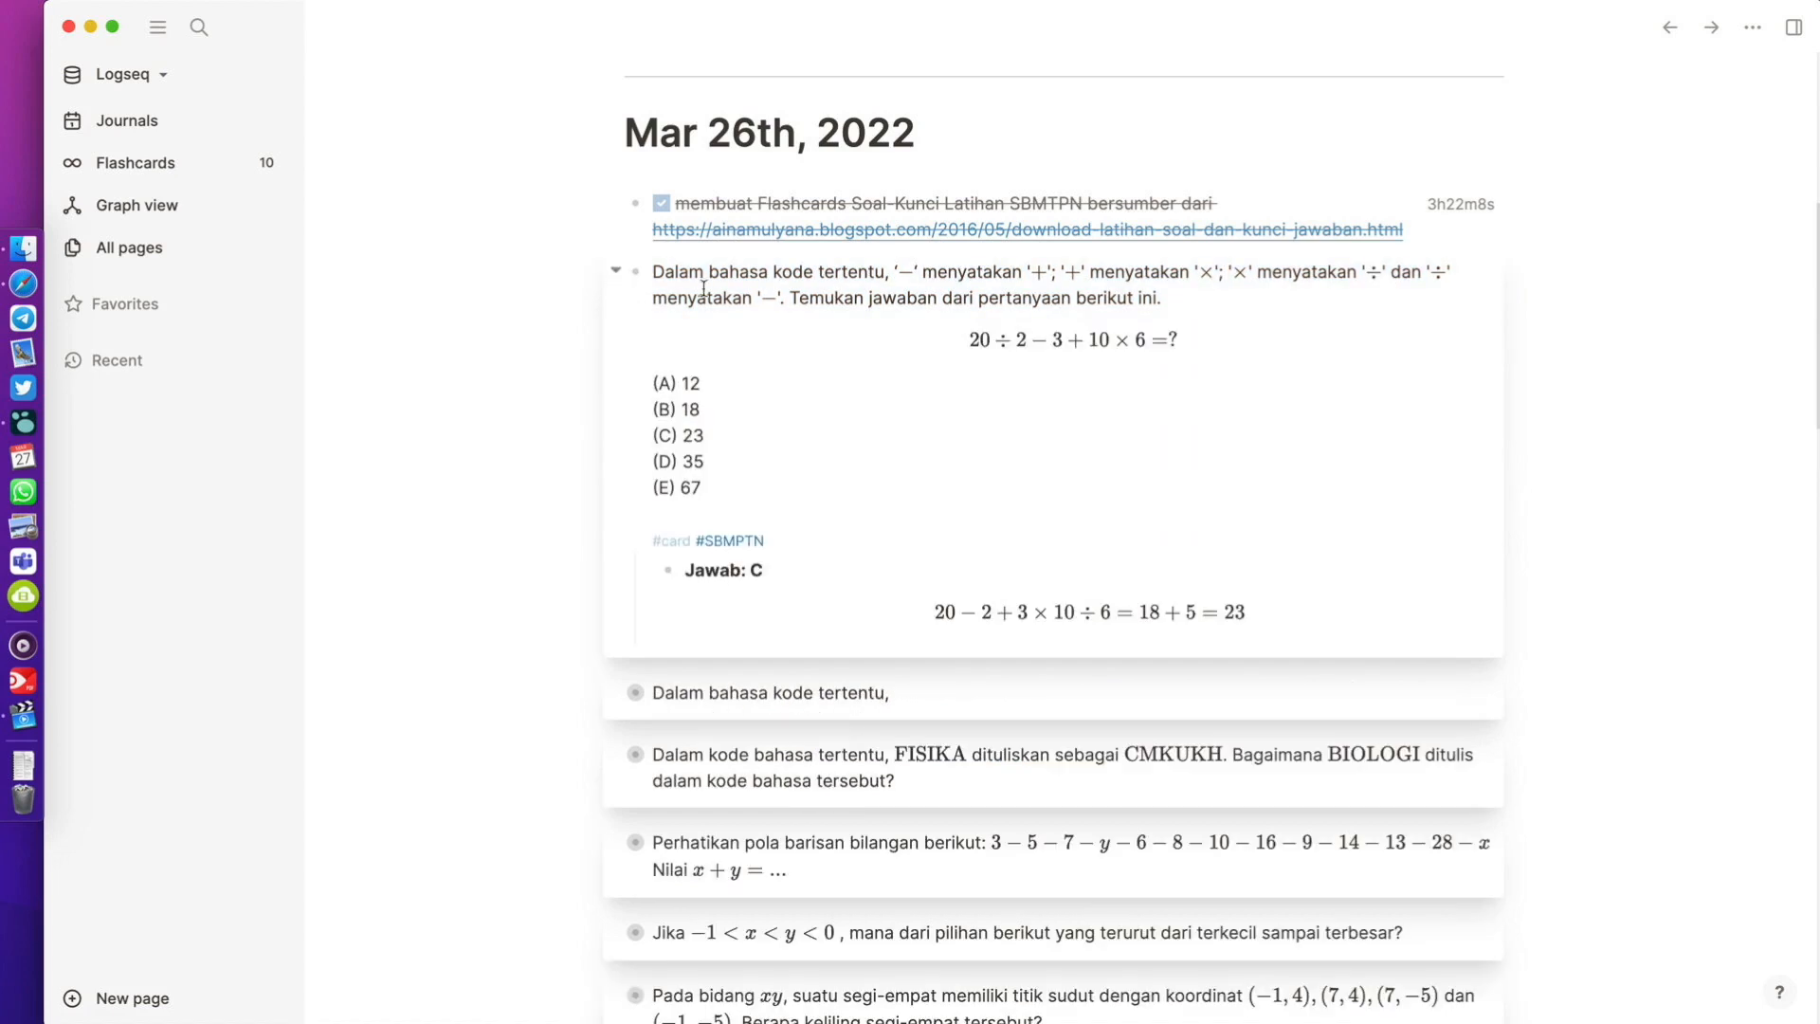
click(616, 276)
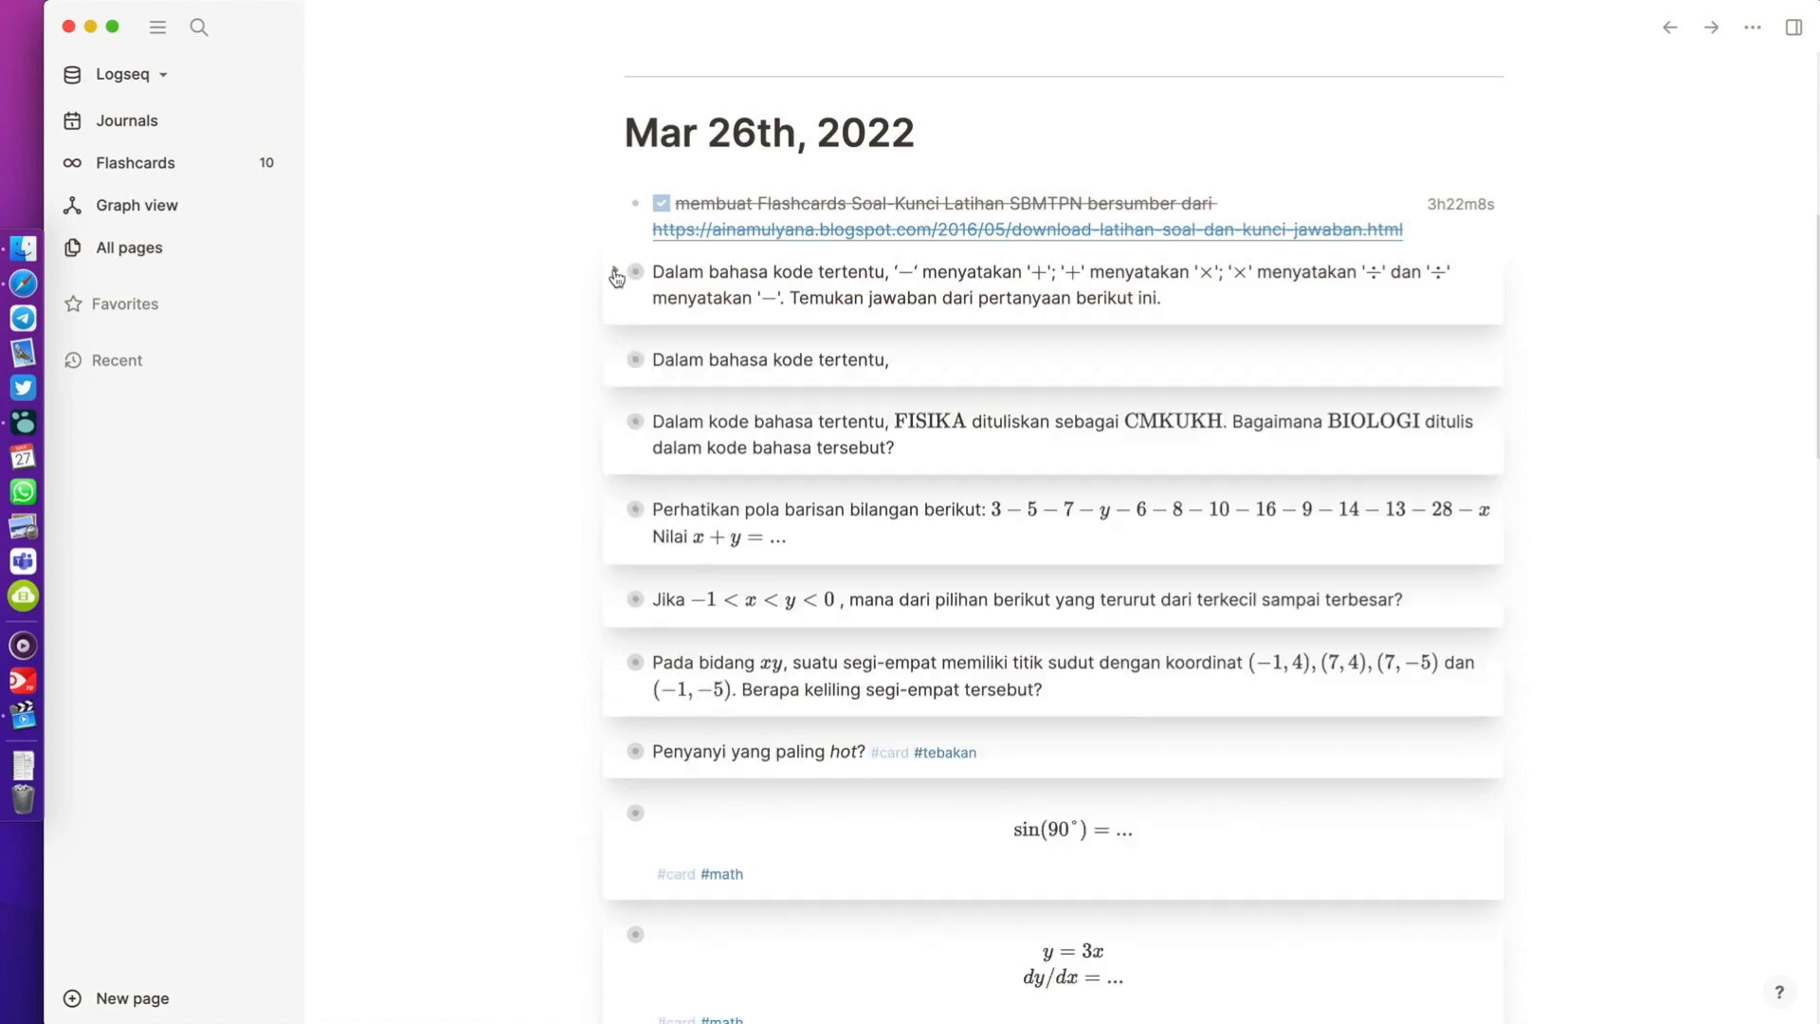
click(616, 276)
click(616, 276)
click(616, 276)
click(616, 276)
click(616, 276)
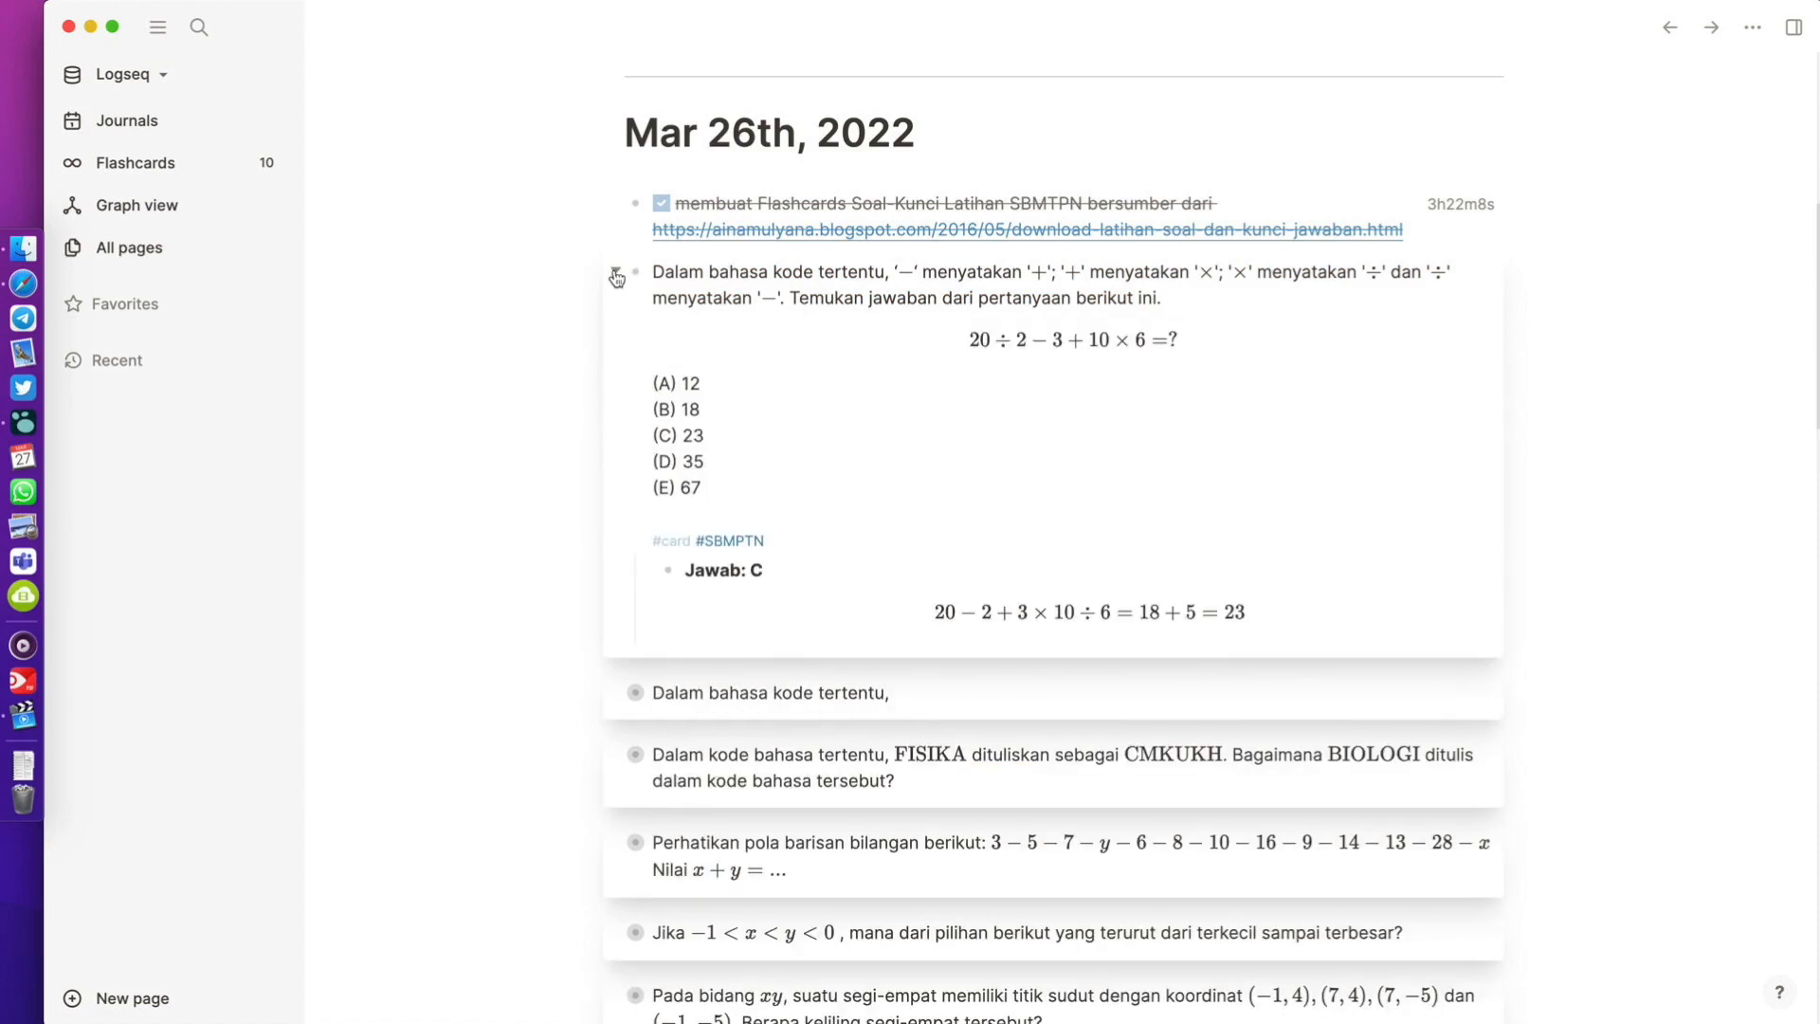
click(613, 276)
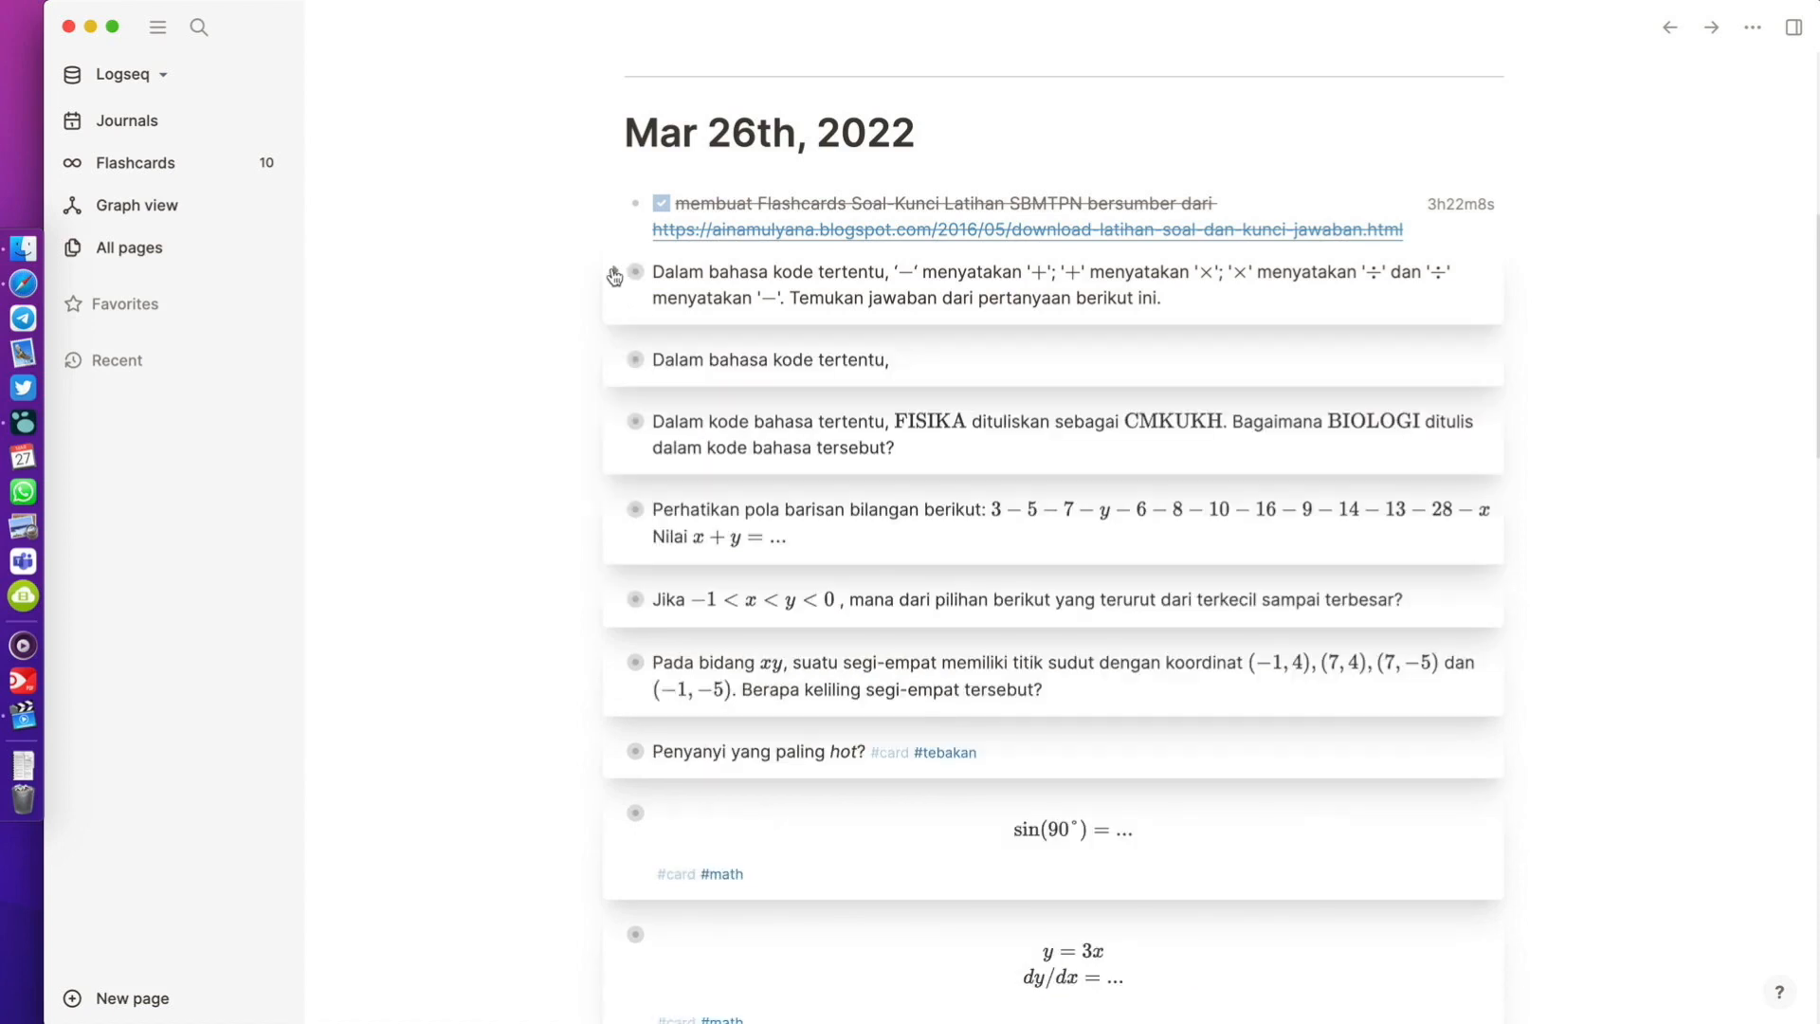
click(614, 276)
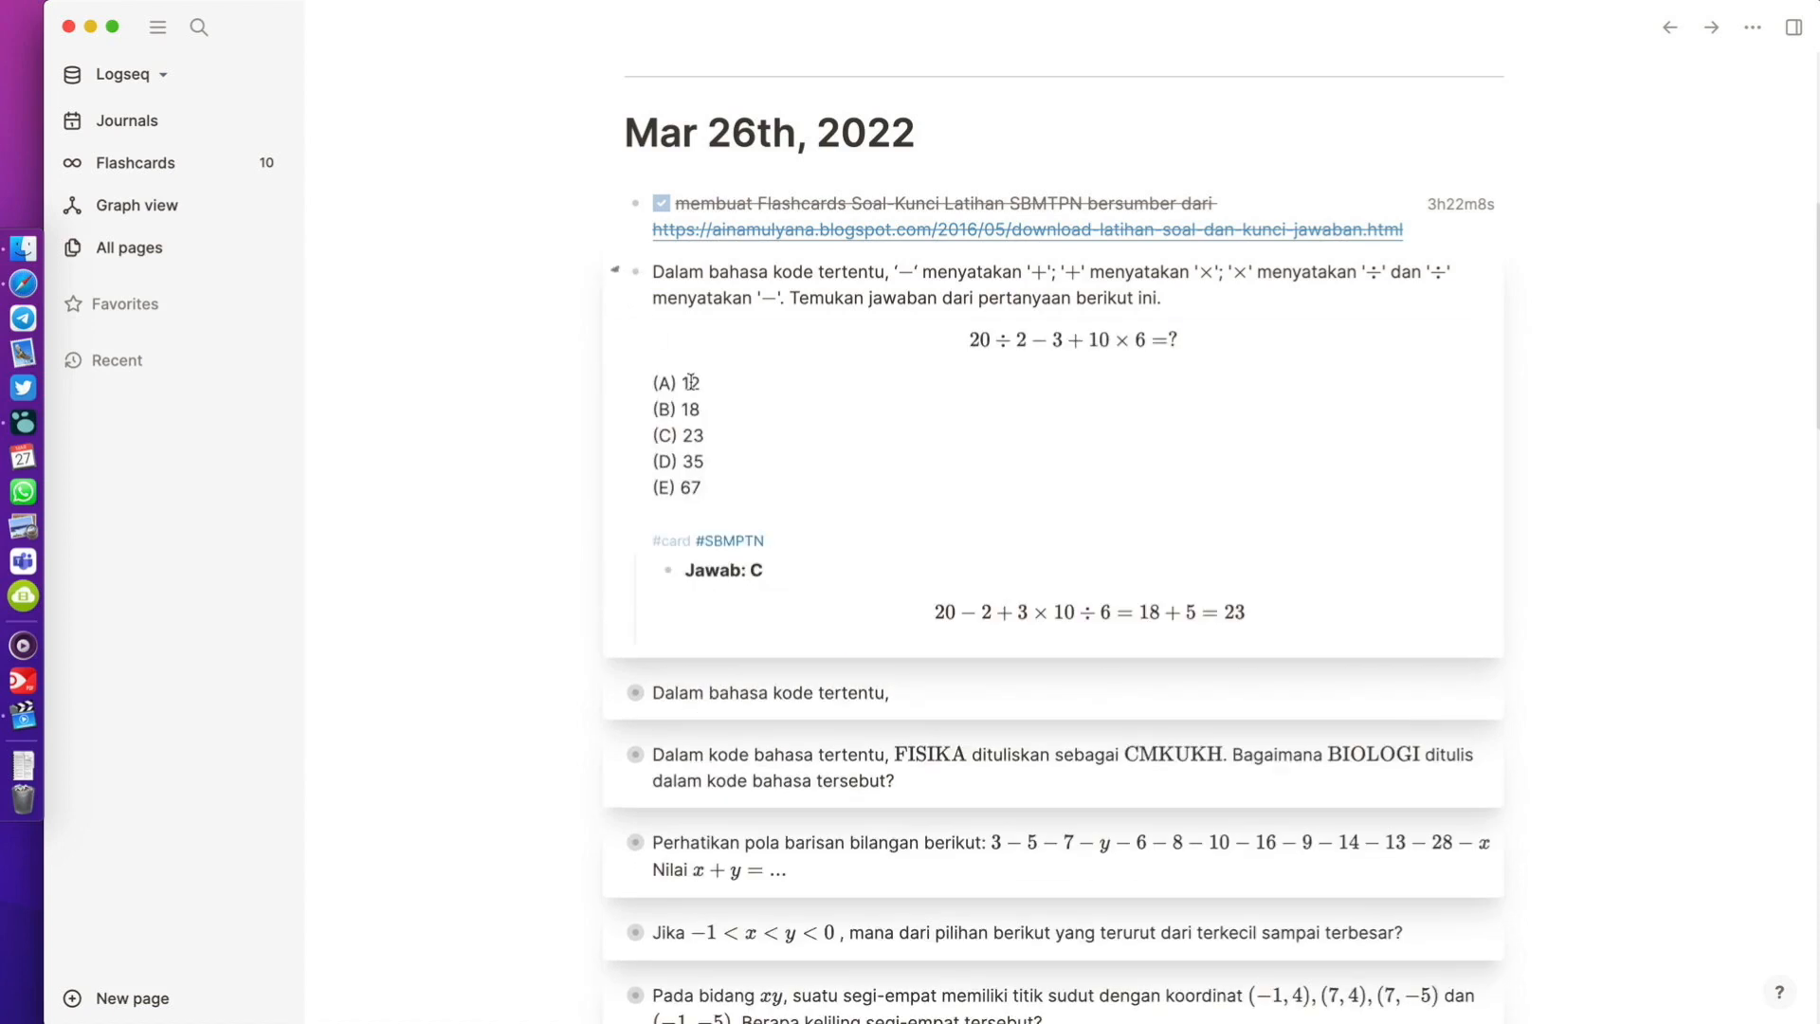
Step: View the source text of the answer block nested under the first flashcard
click(758, 566)
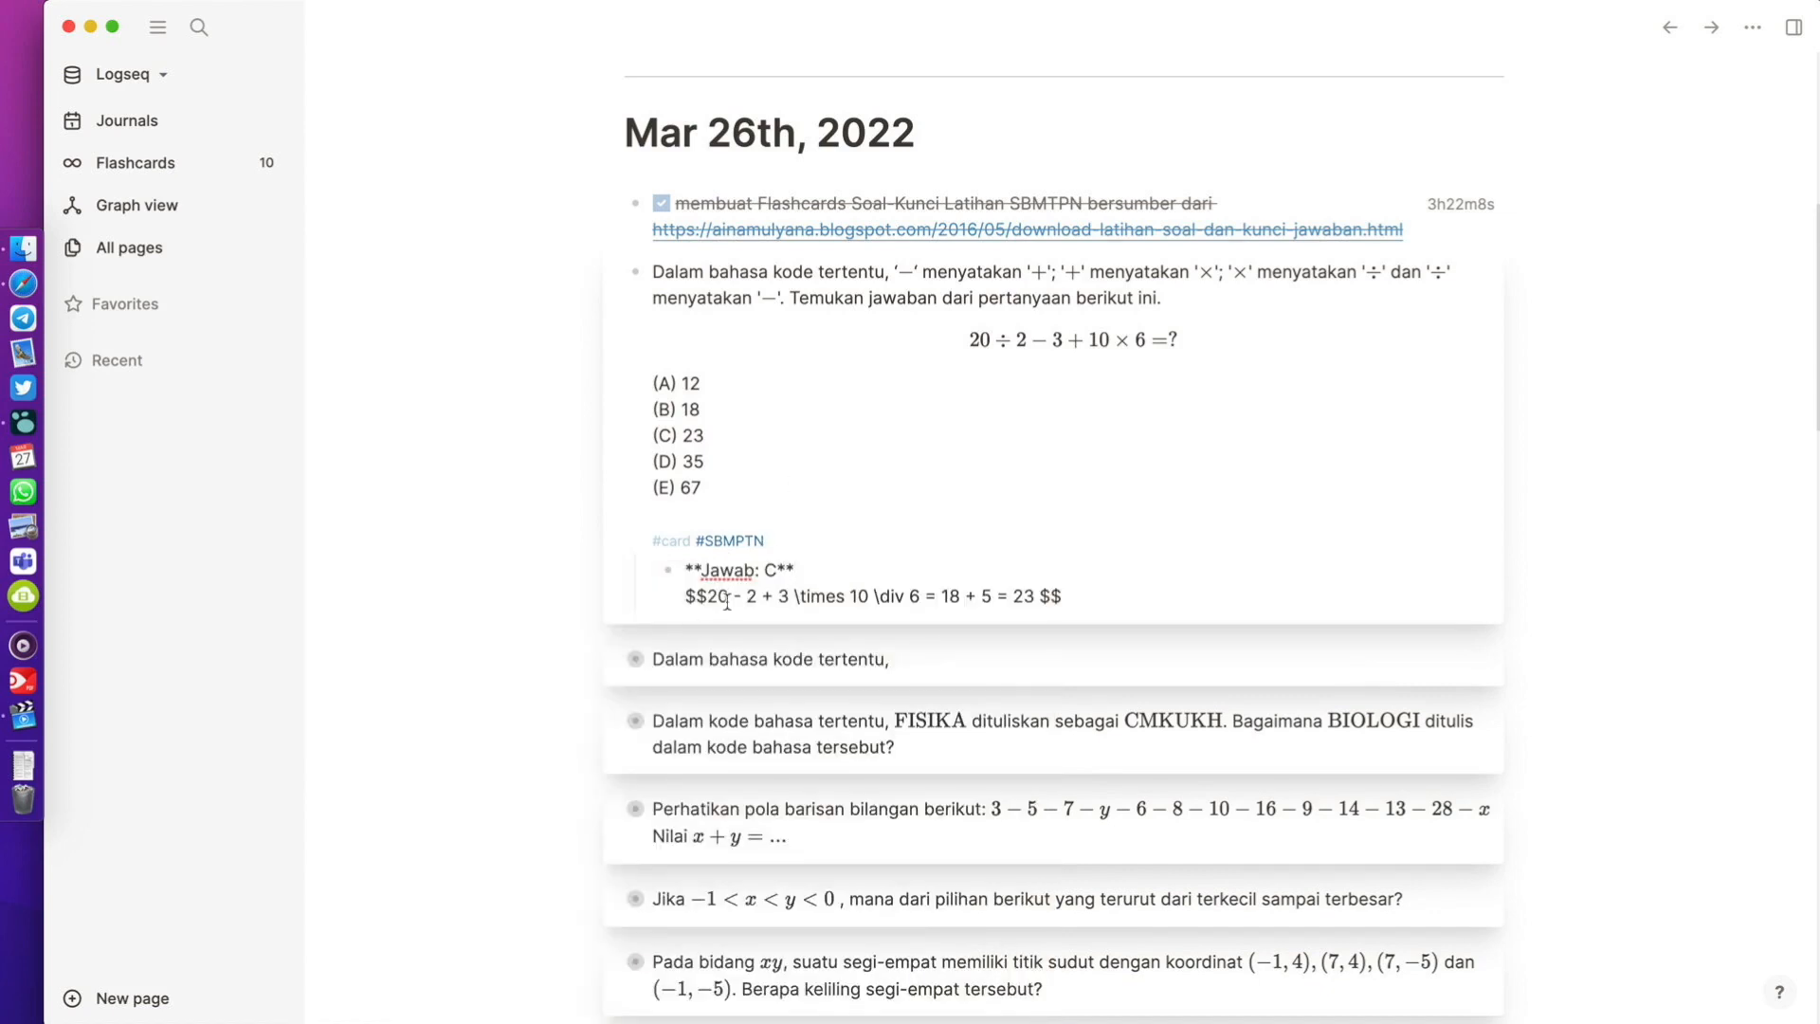
key(Escape)
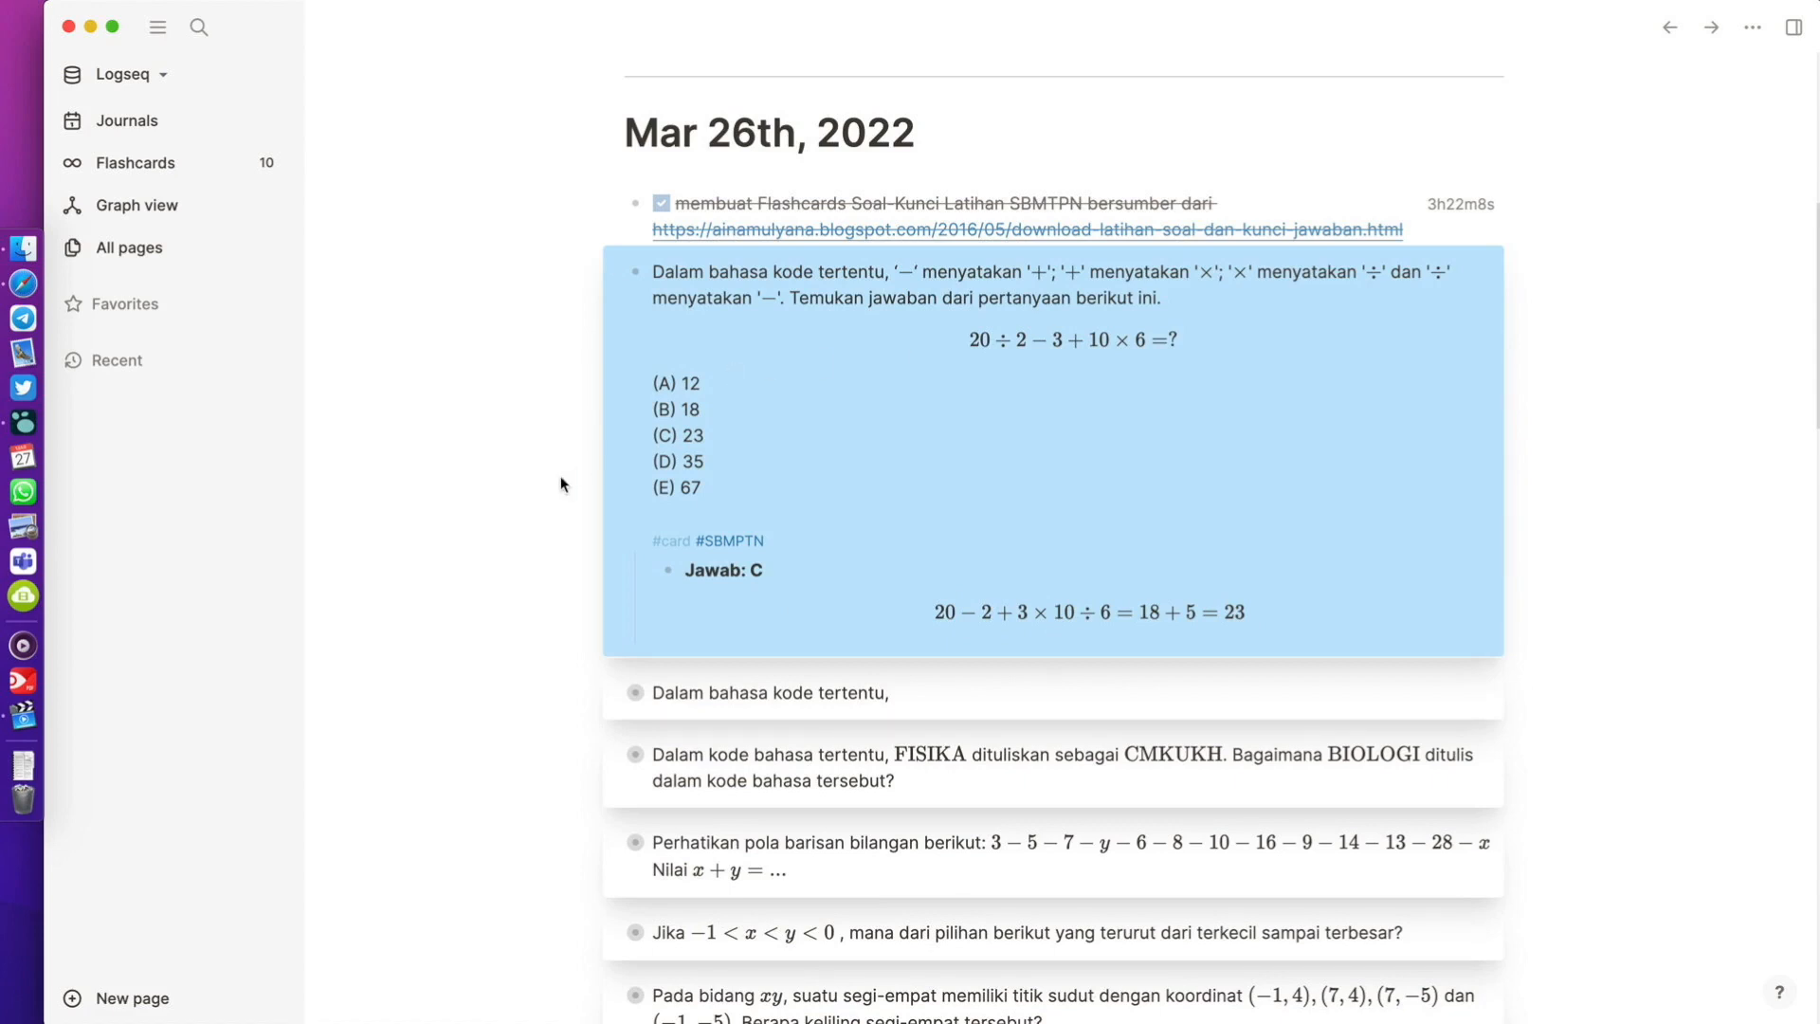
click(510, 477)
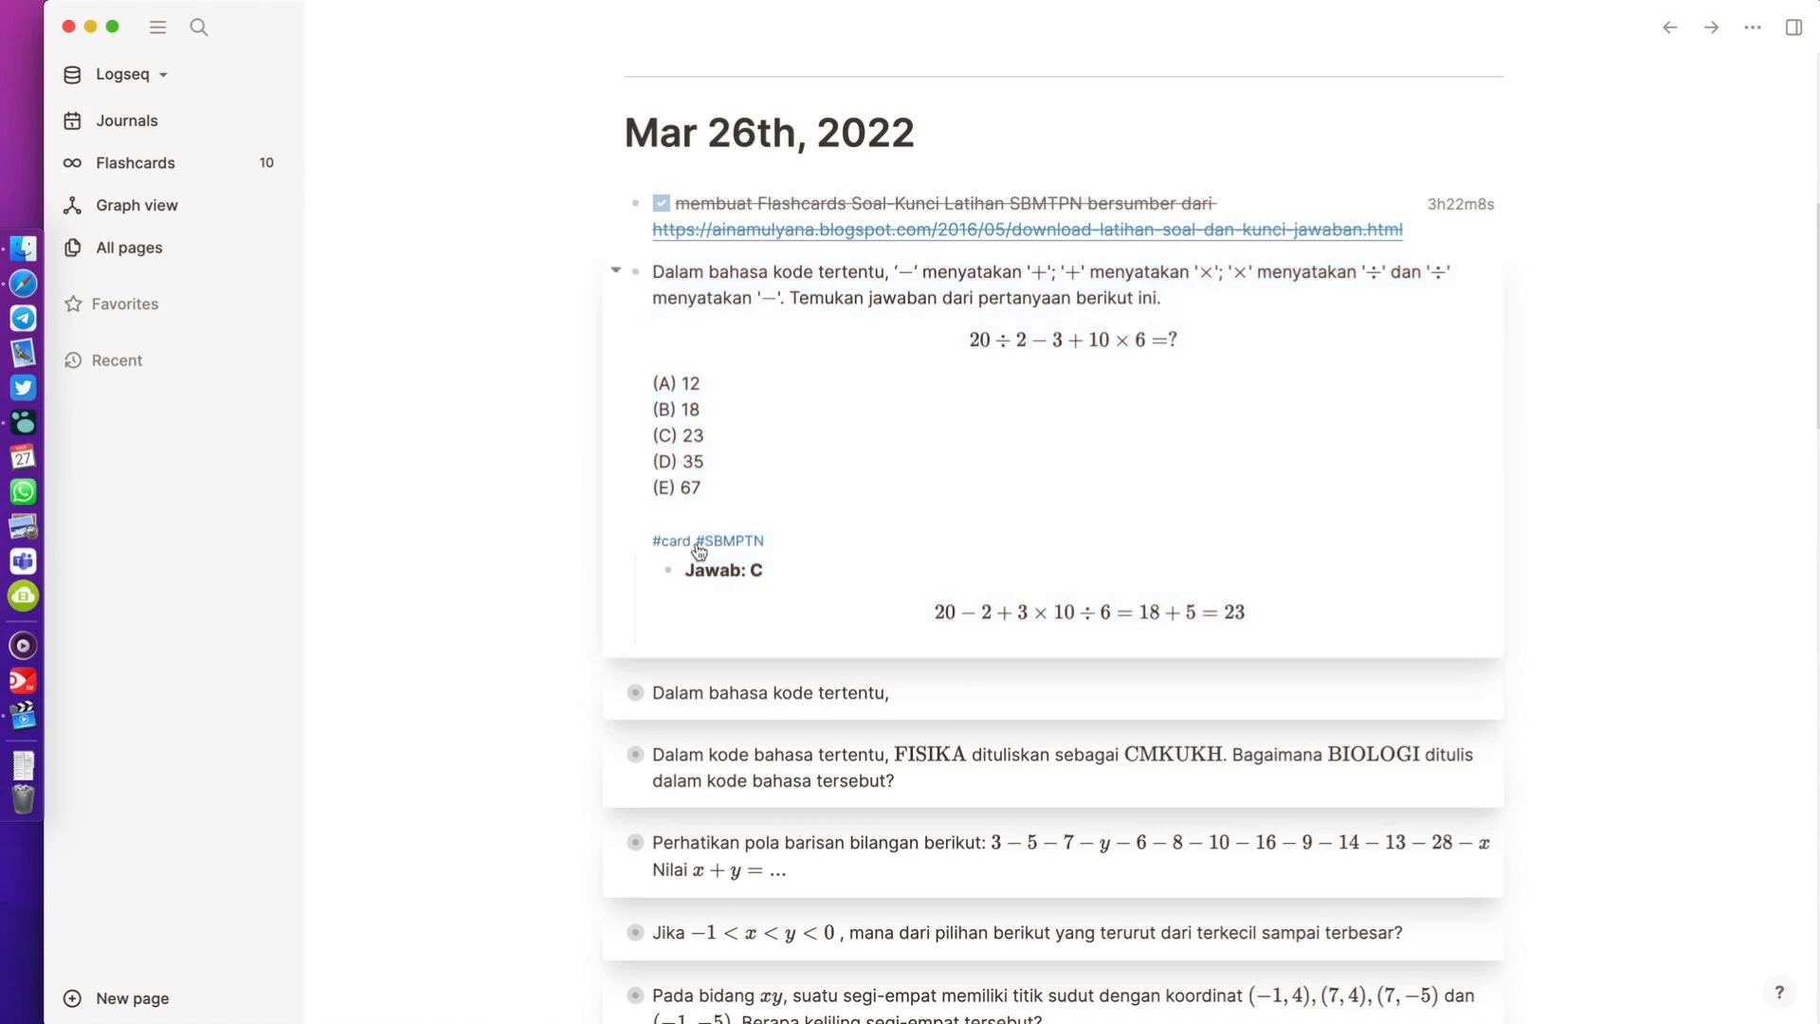
Step: Open the first question's source text and highlight its #card and #SBMPTN tags
click(713, 480)
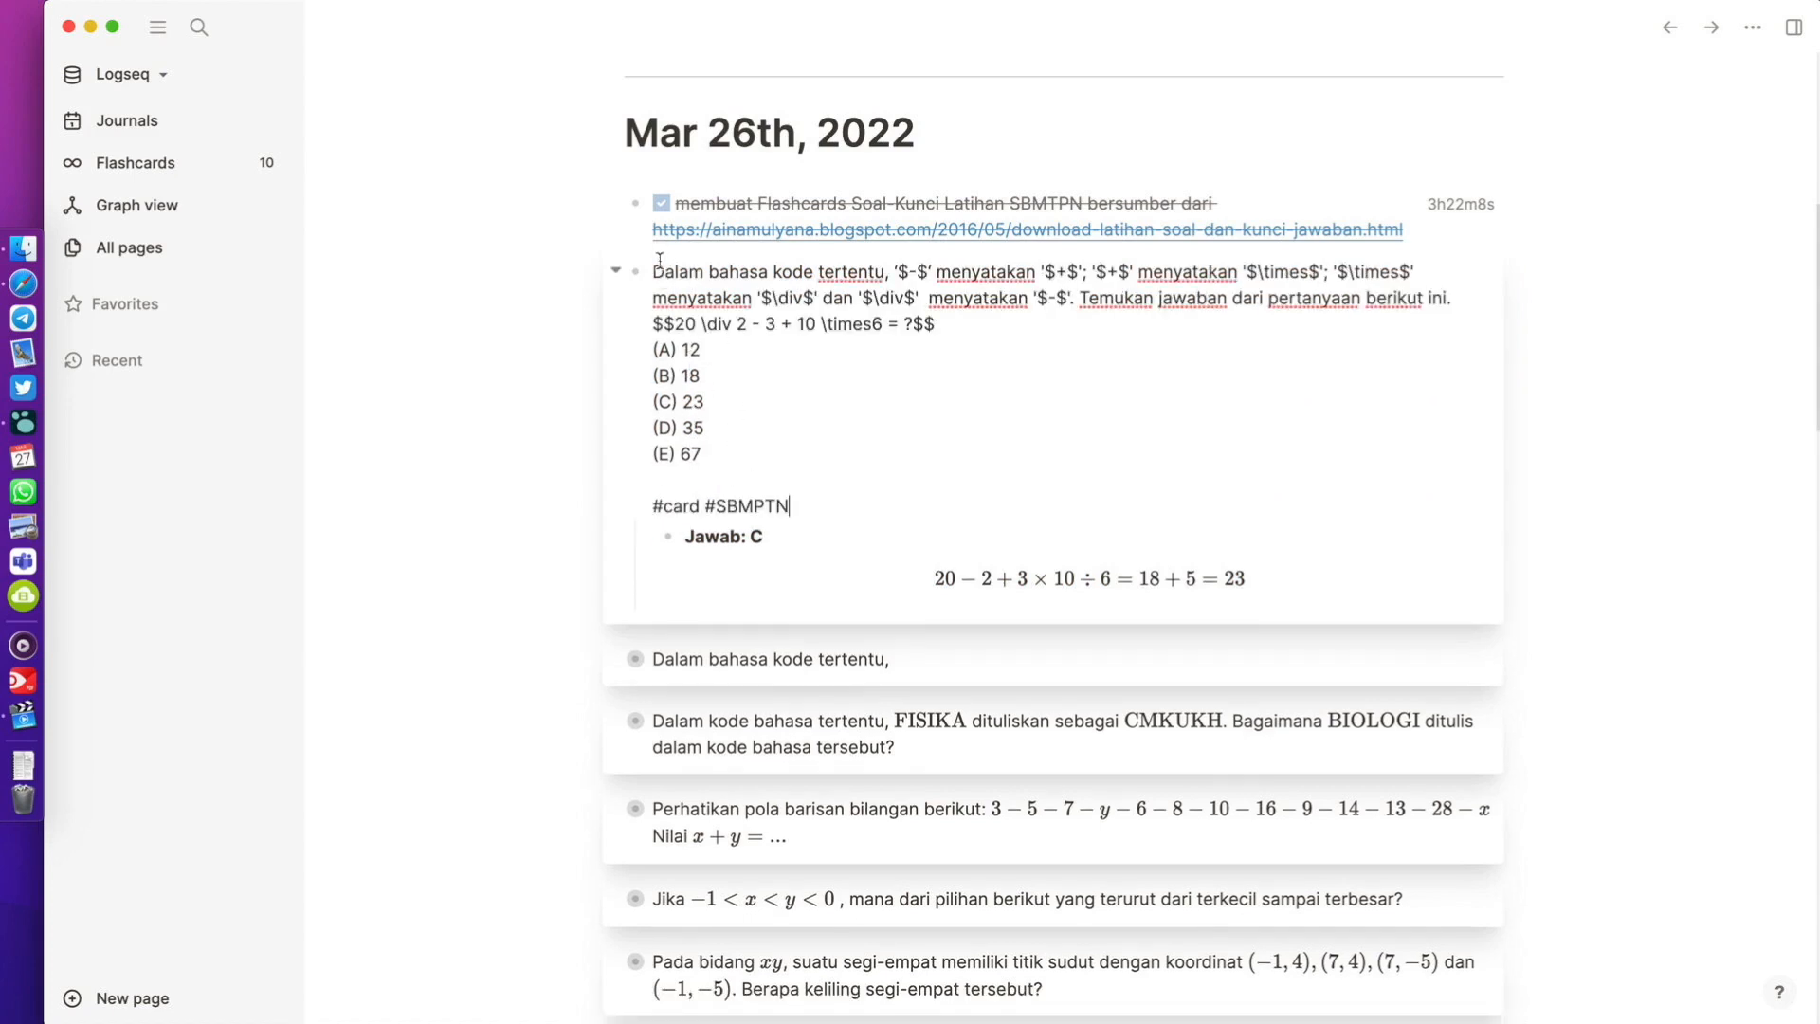
drag(656, 502, 812, 504)
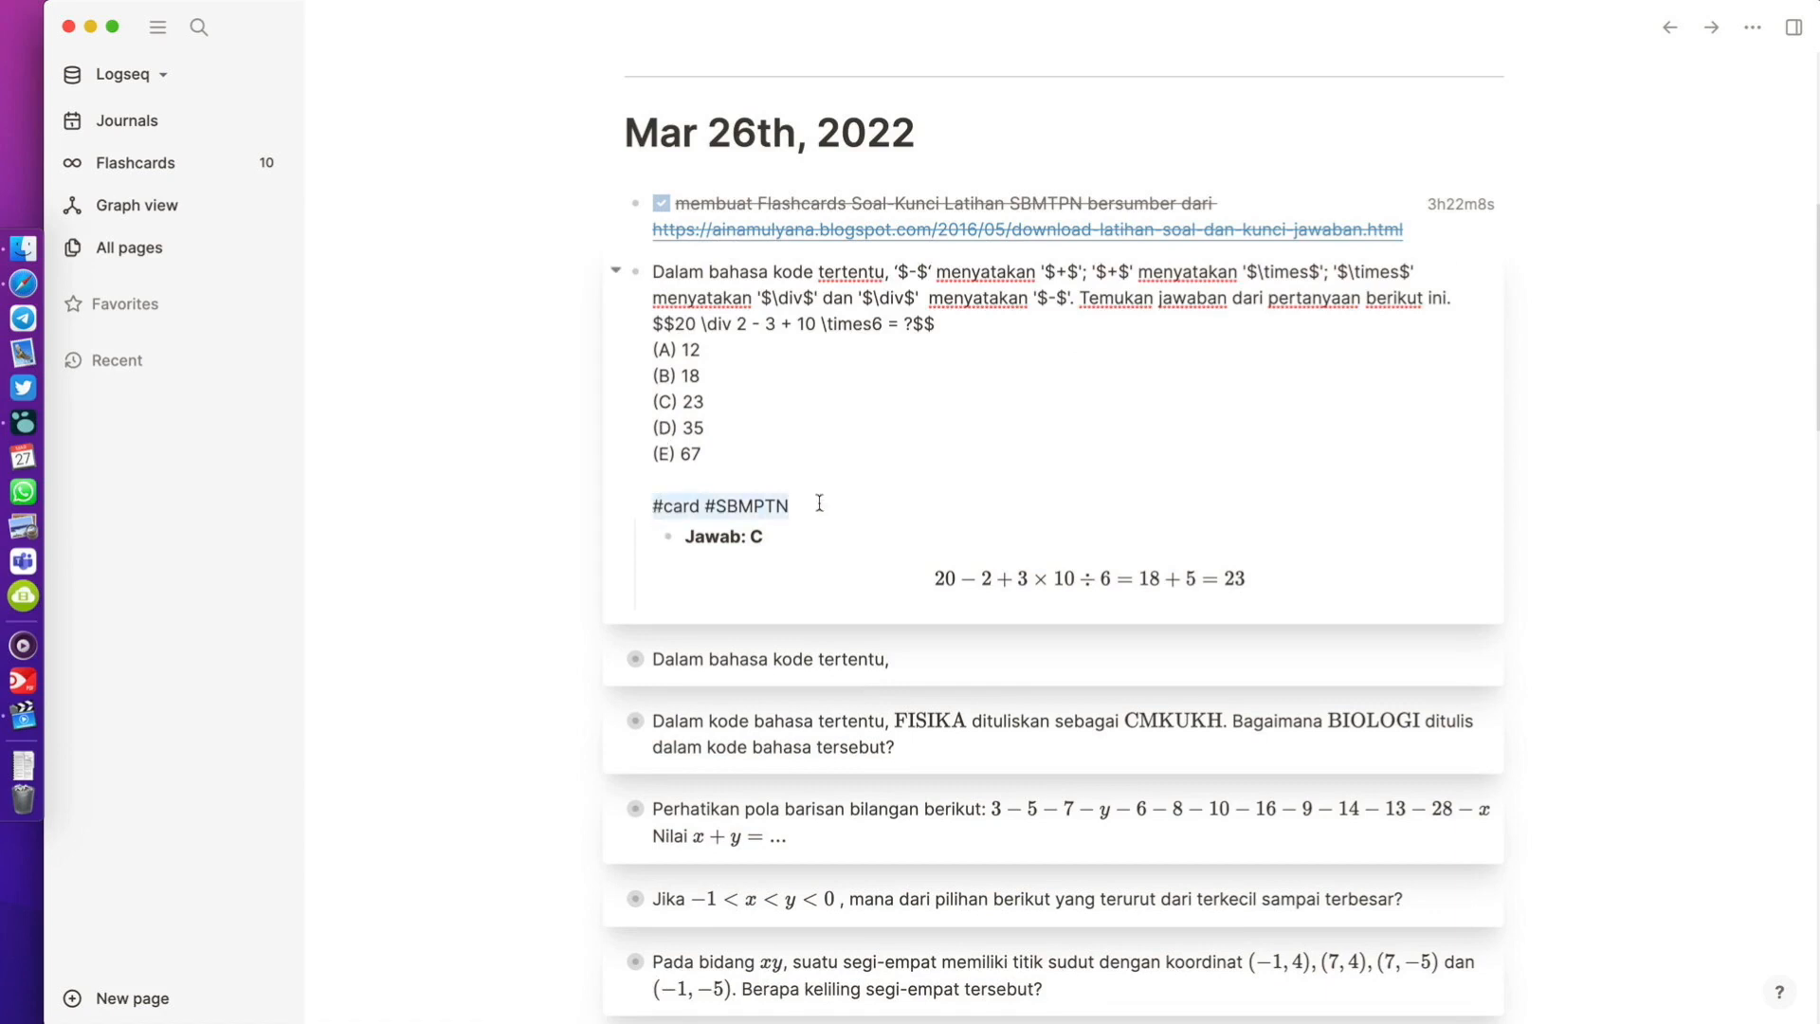
click(689, 501)
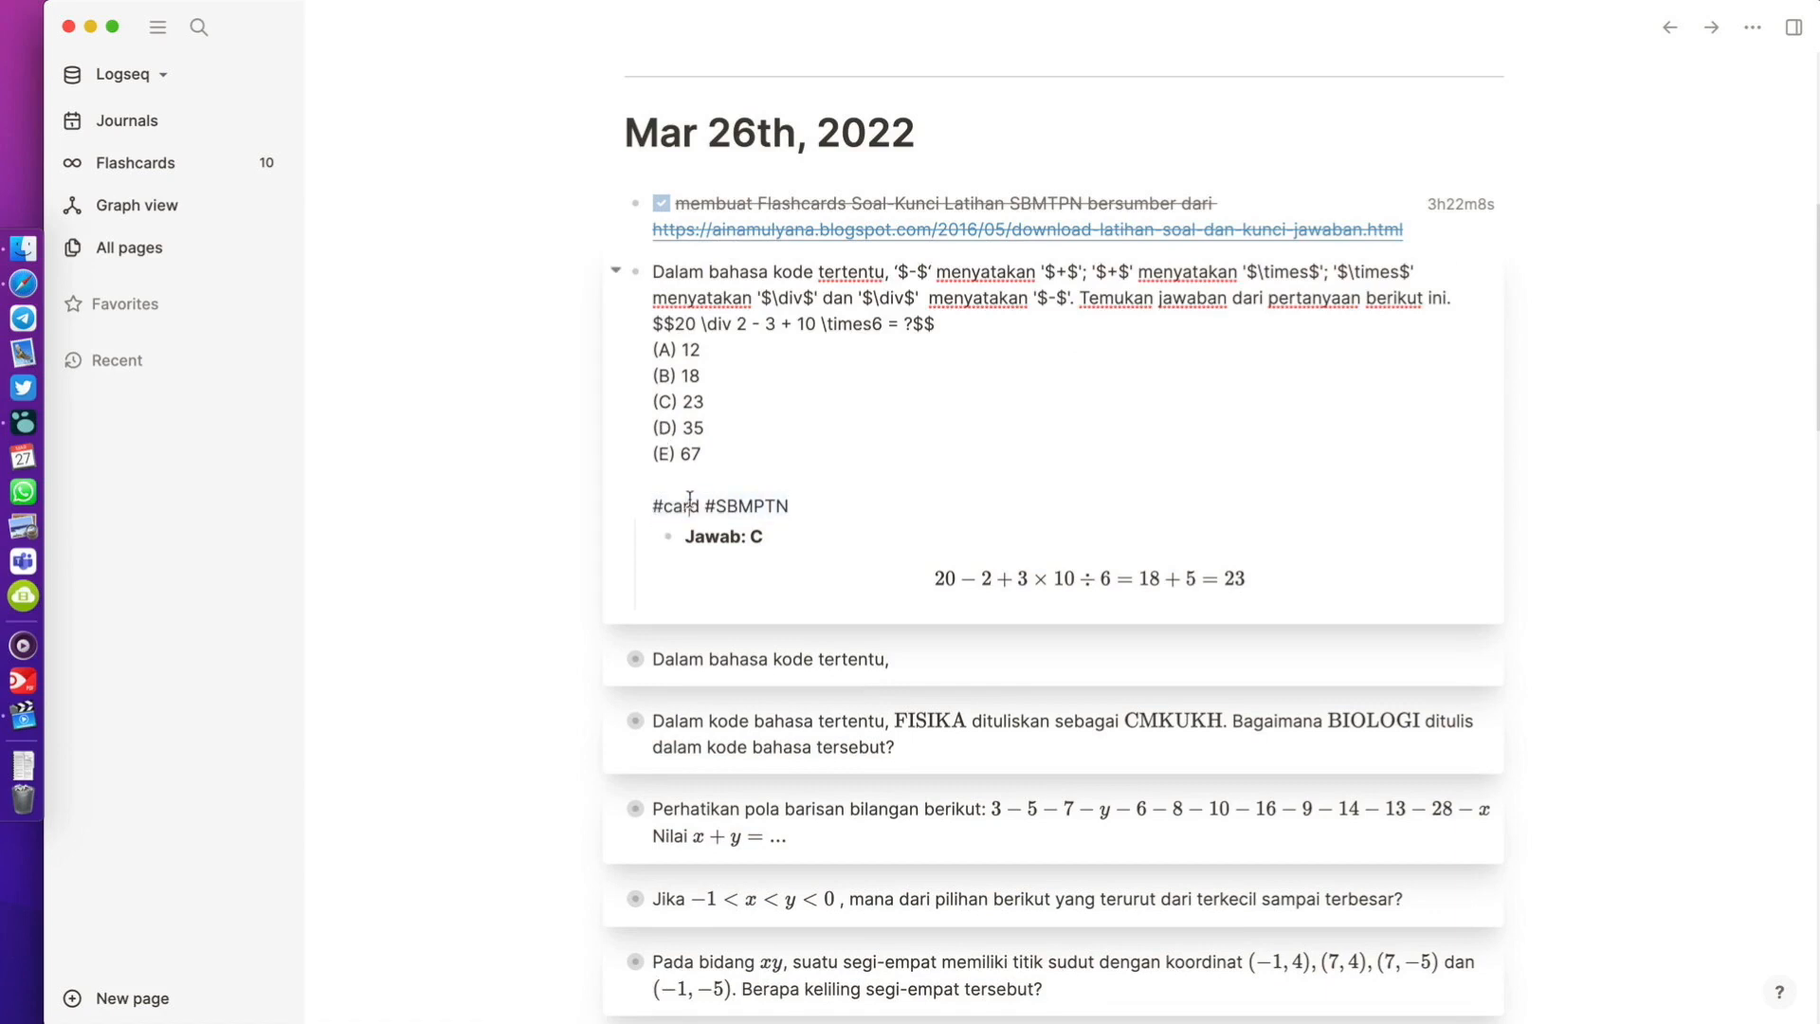
drag(697, 502, 618, 509)
click(709, 503)
click(522, 565)
Step: Preview the SBMPTN page from the tag on the first flashcard
scroll(659, 334, down, 6)
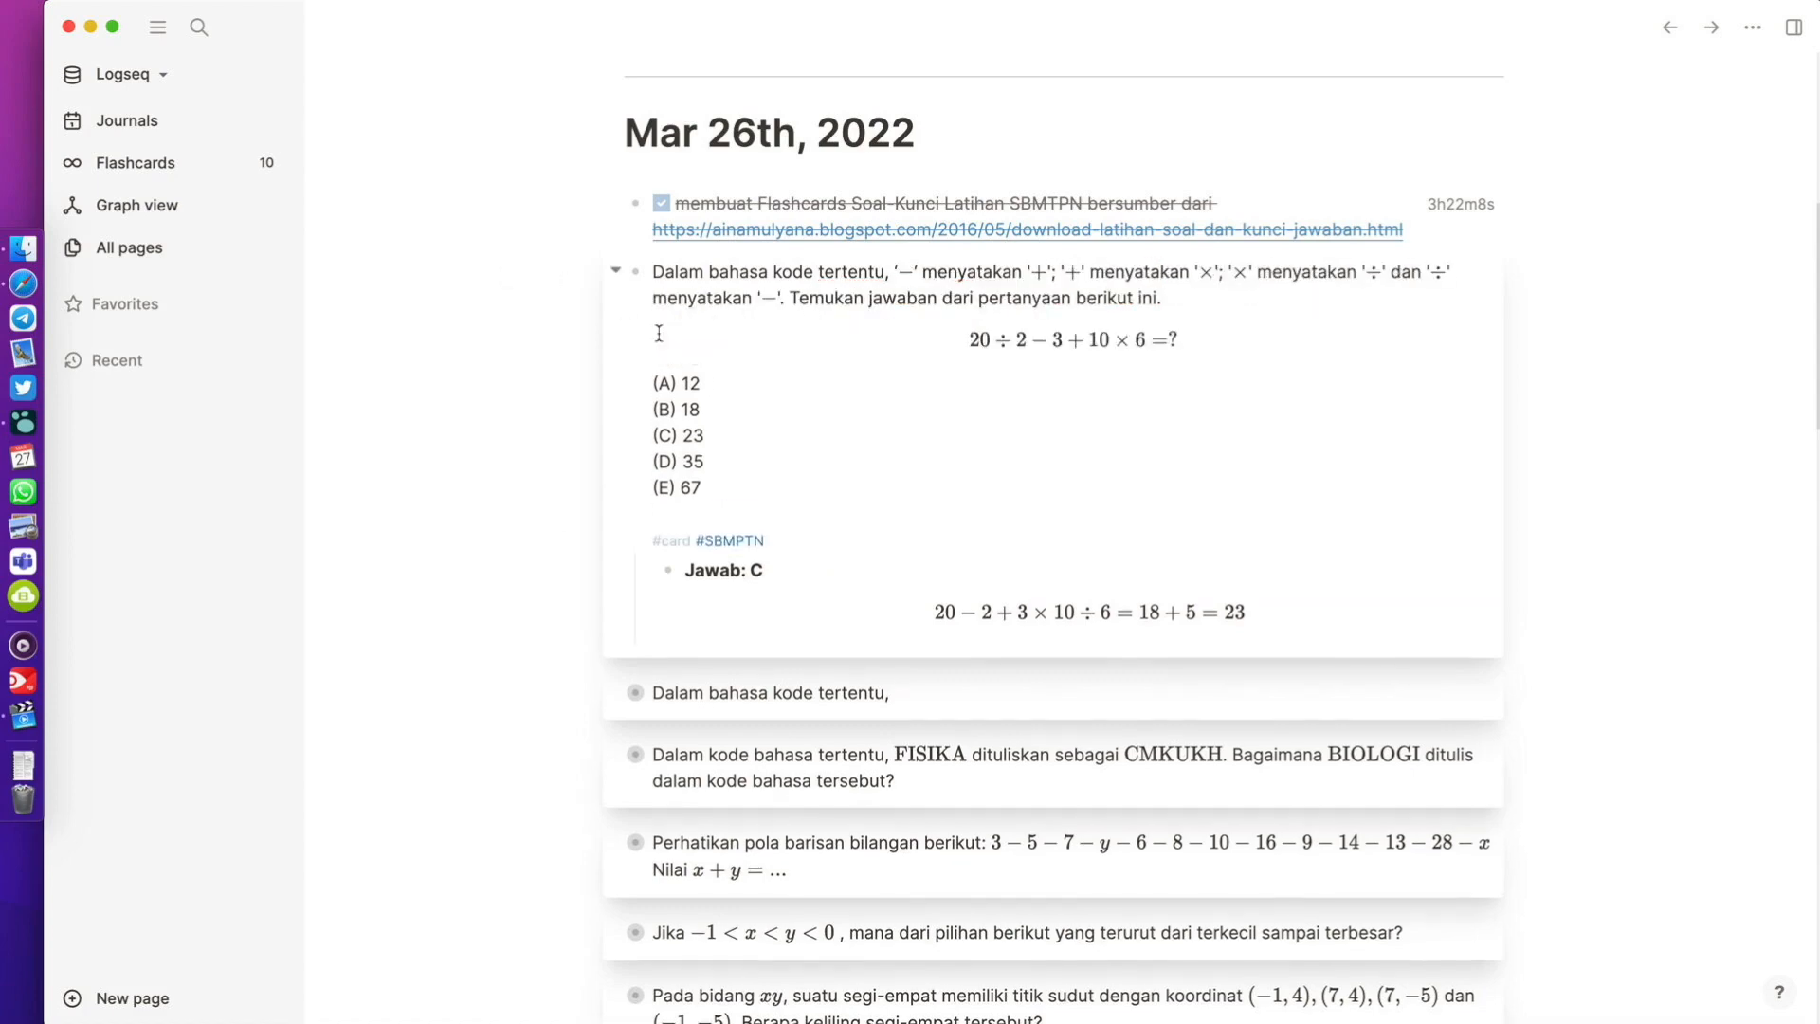
scroll(657, 332, down, 3)
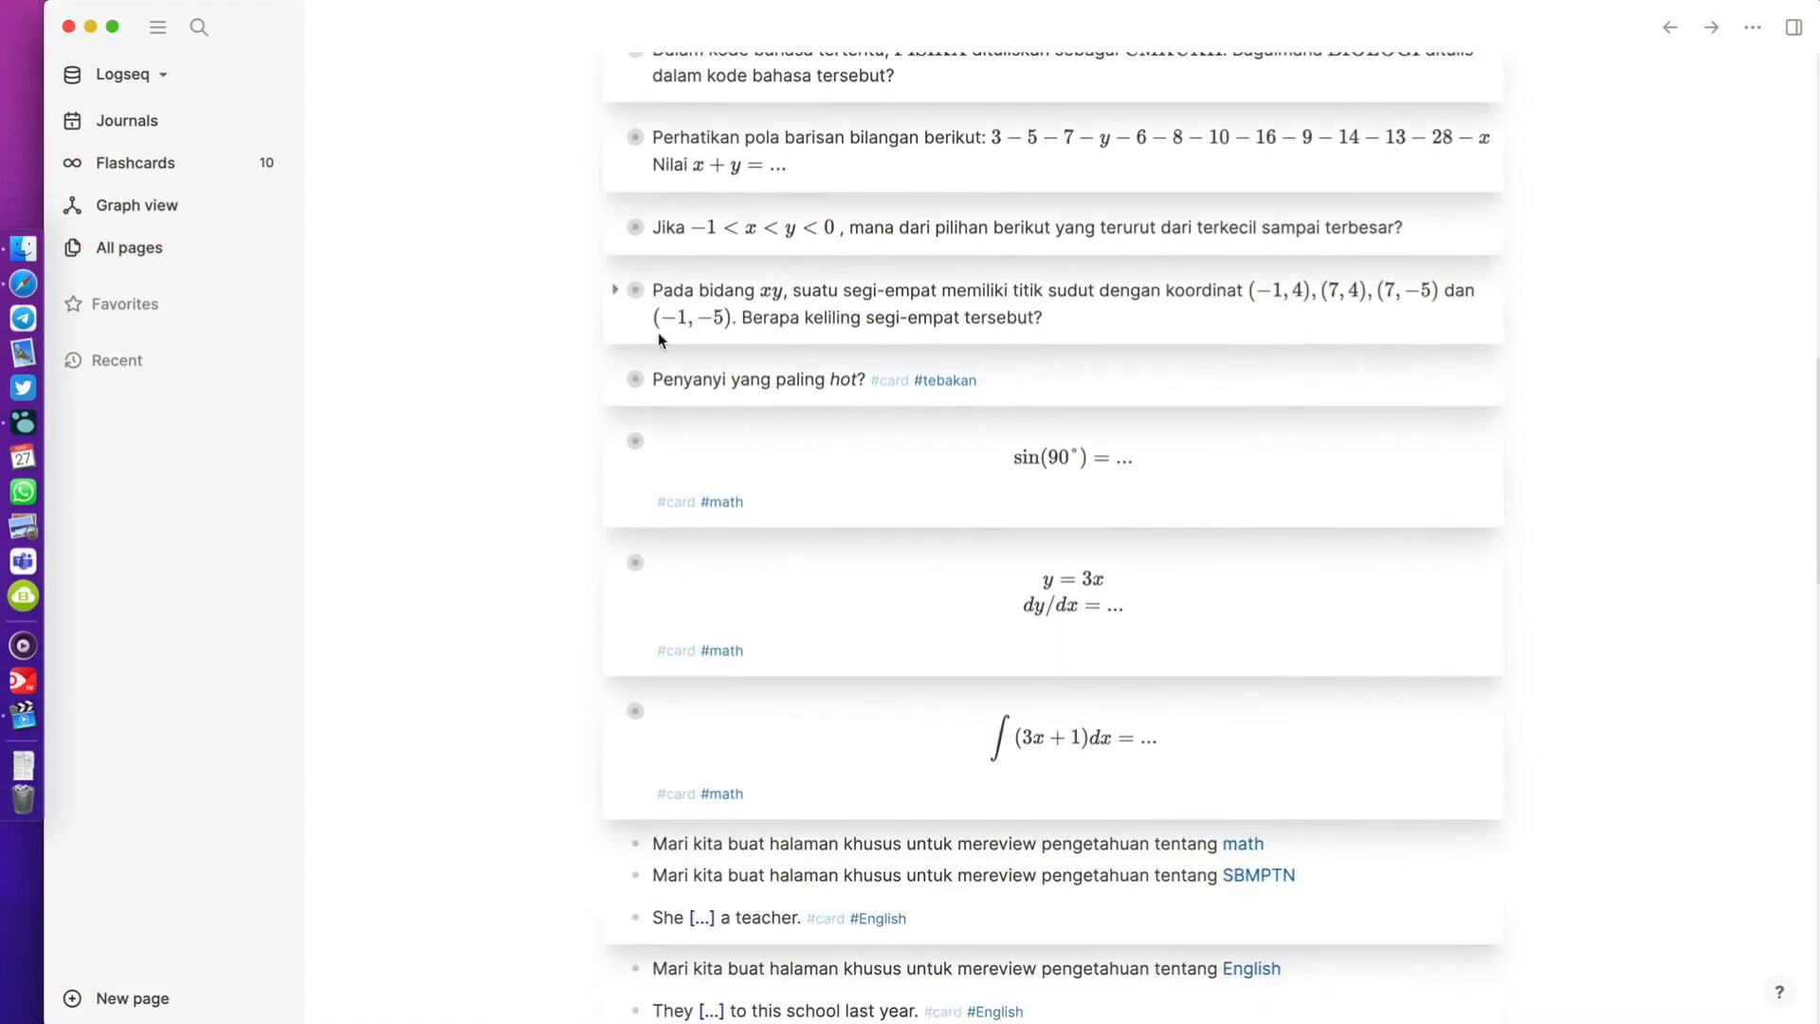
scroll(661, 367, up, 5)
scroll(661, 367, up, 2)
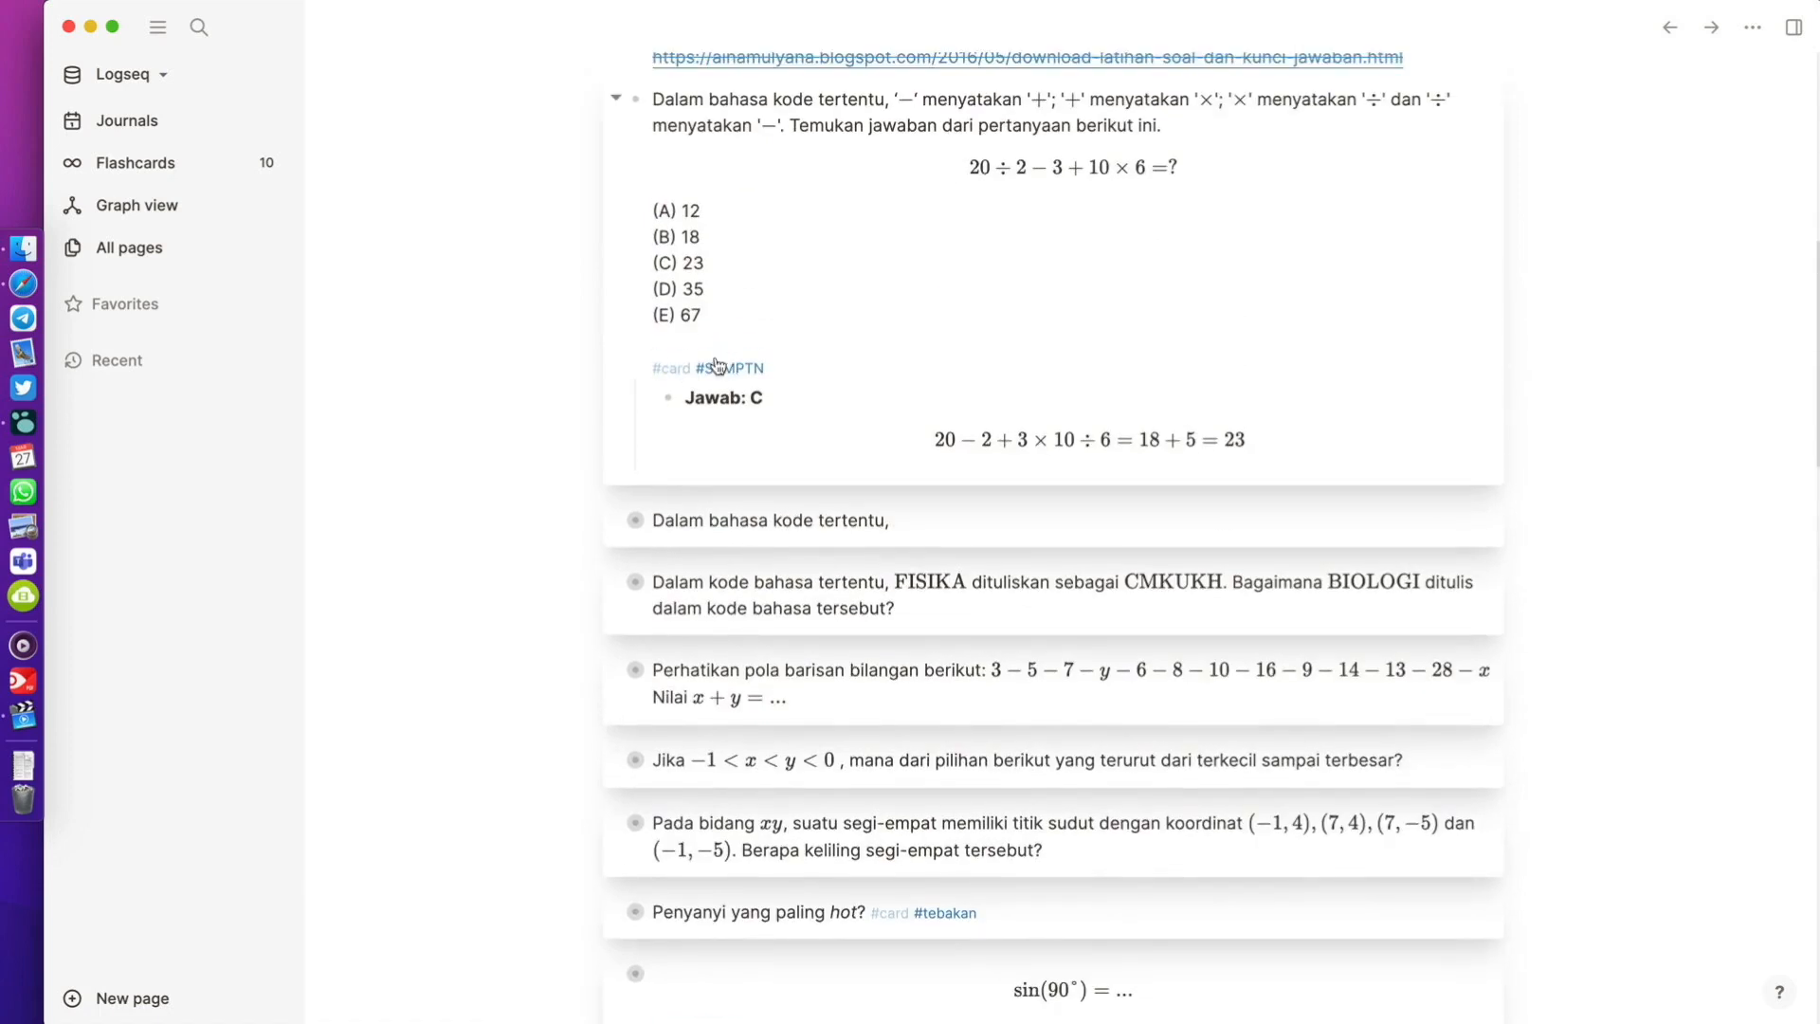
mouse_move(730, 369)
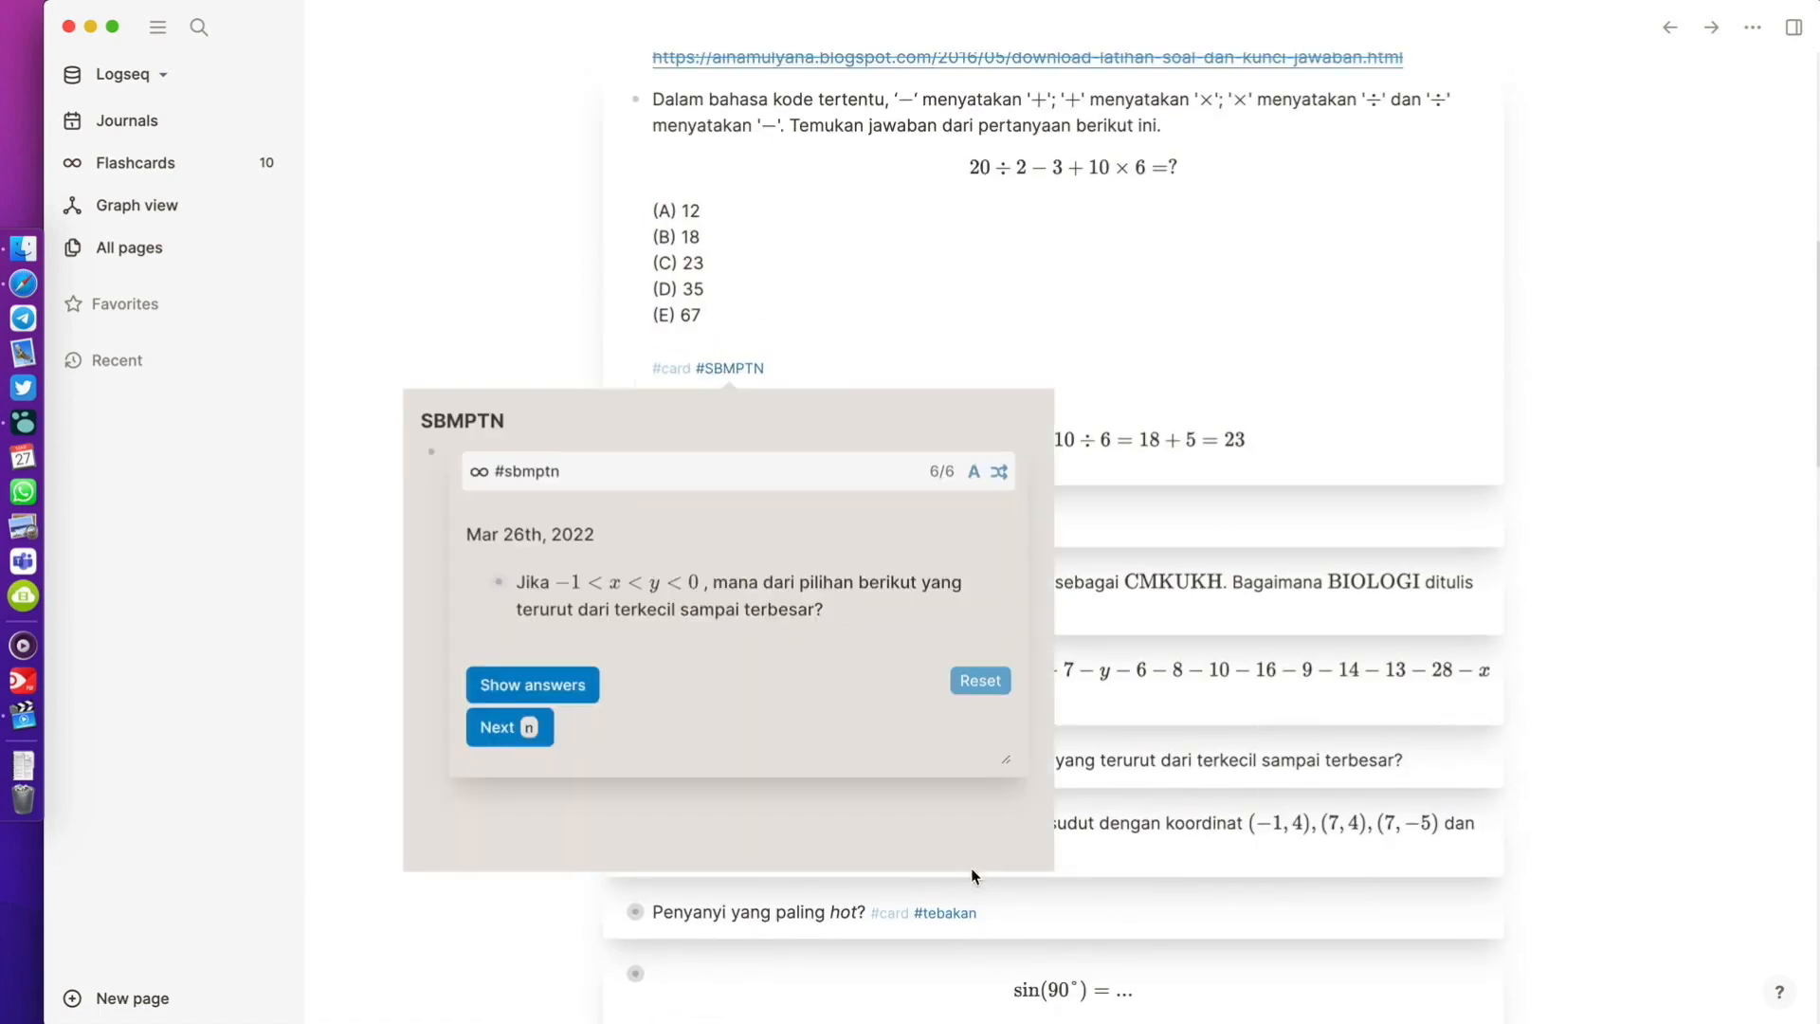
Step: Open the source text of the "She […] a teacher." flashcard and highlight its #English tag
scroll(951, 926, down, 3)
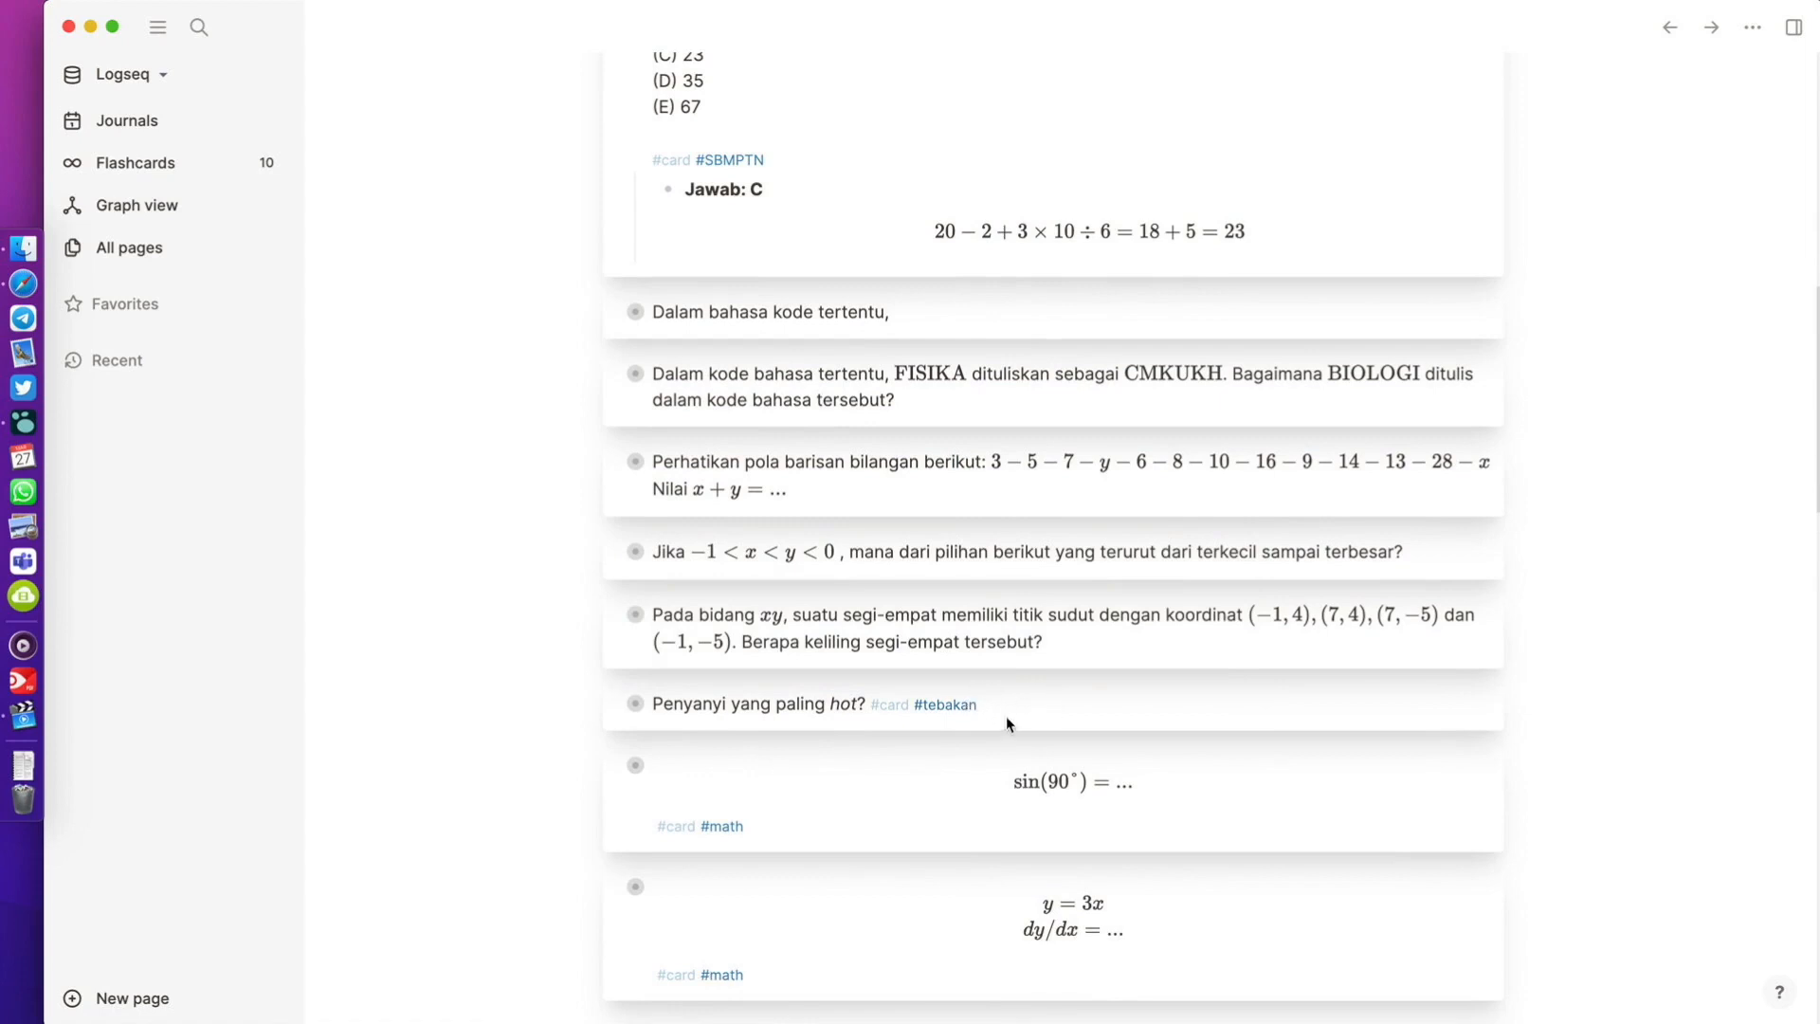
scroll(1024, 689, down, 3)
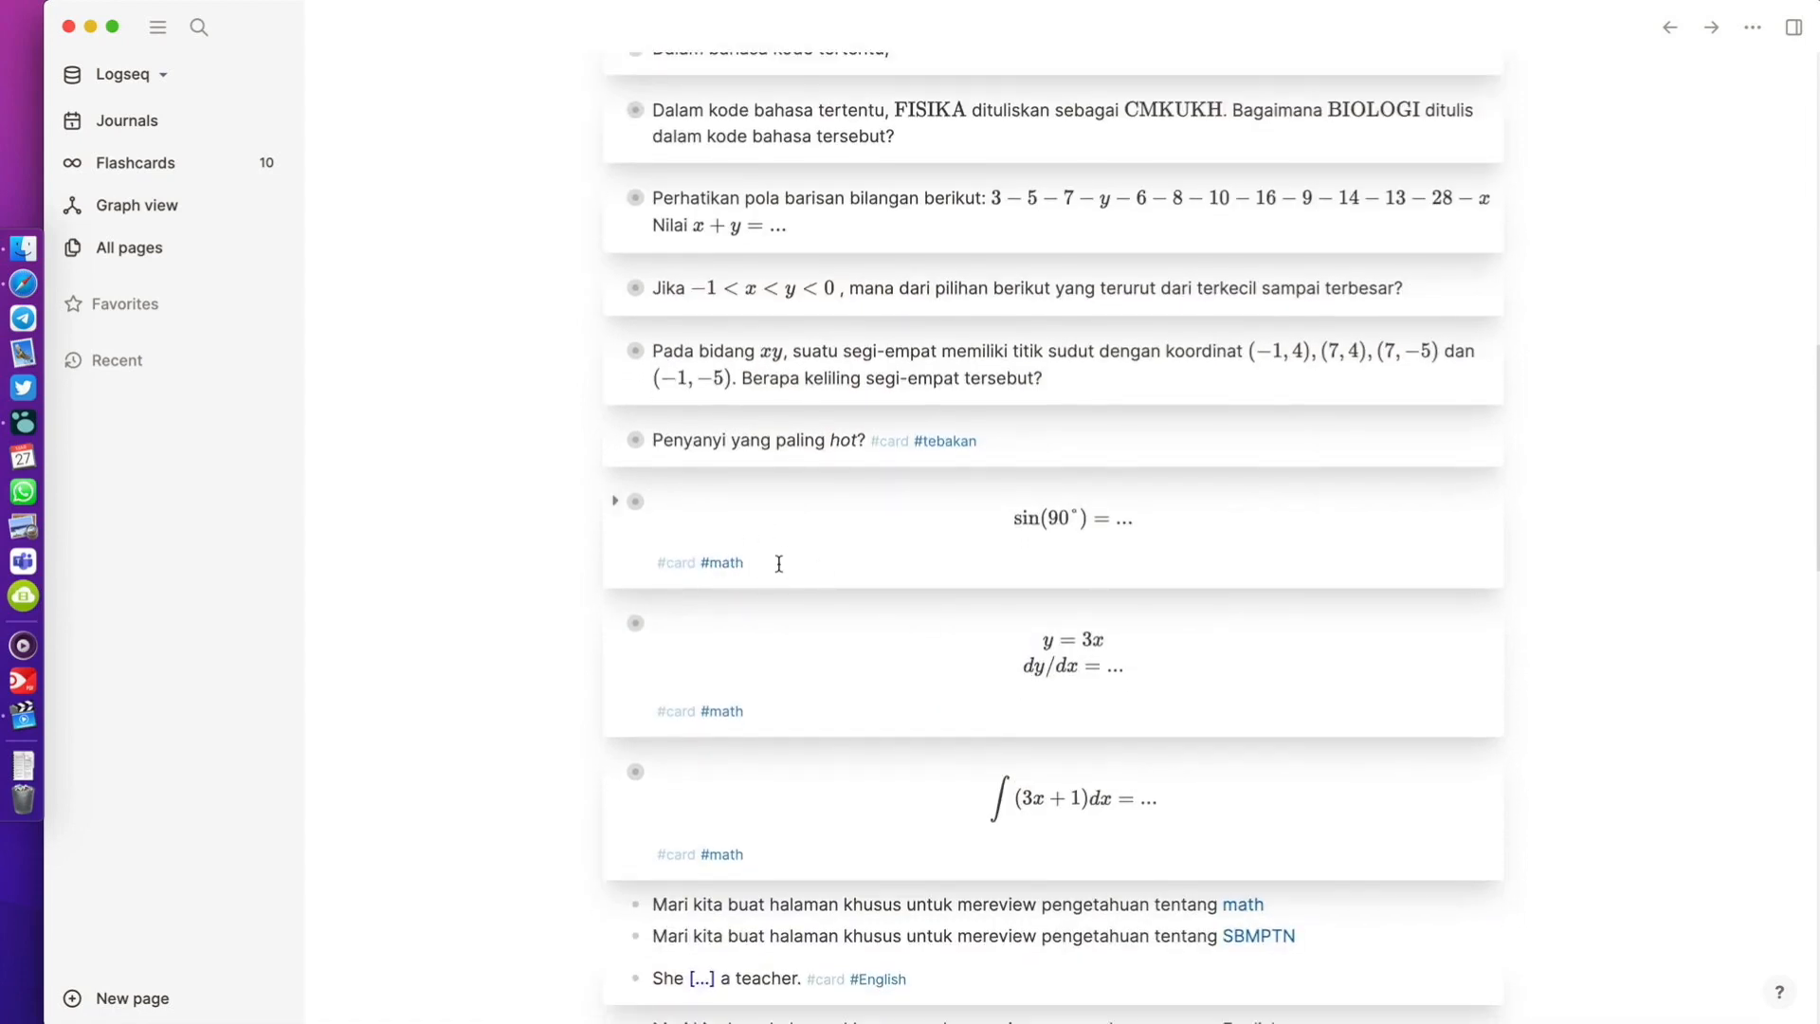
scroll(786, 559, down, 2)
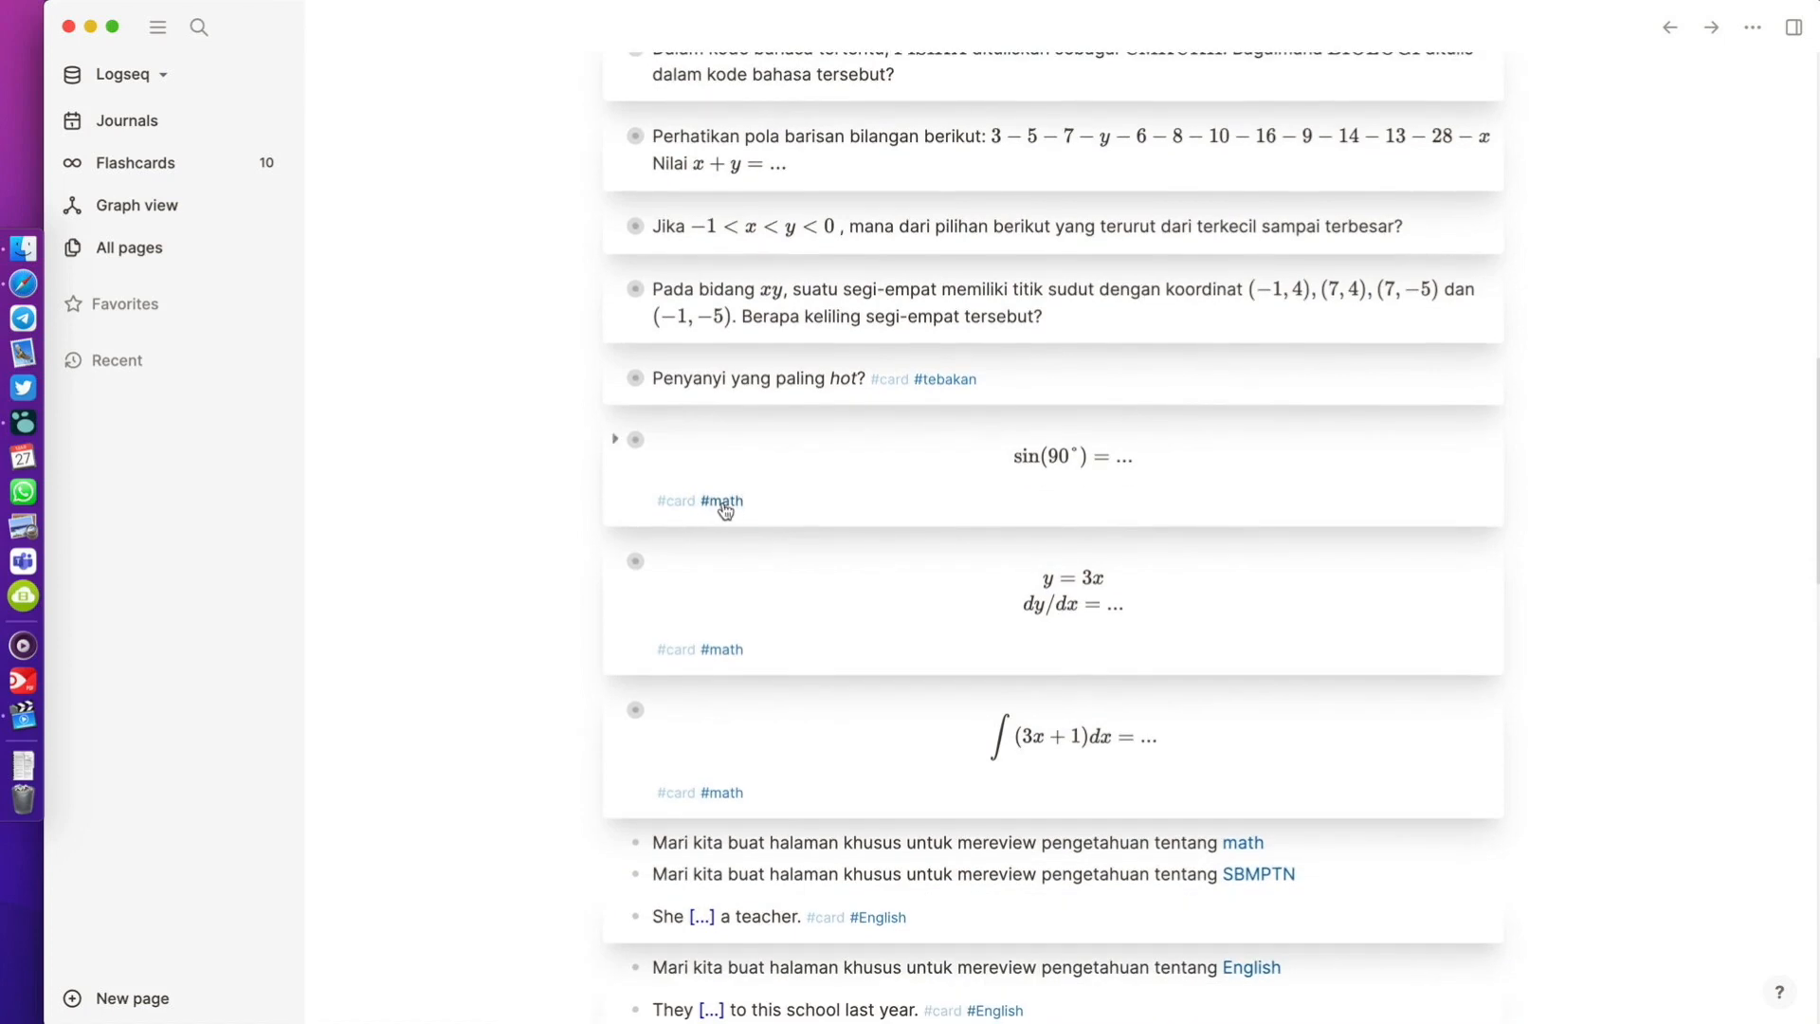
scroll(822, 538, down, 5)
scroll(823, 537, down, 2)
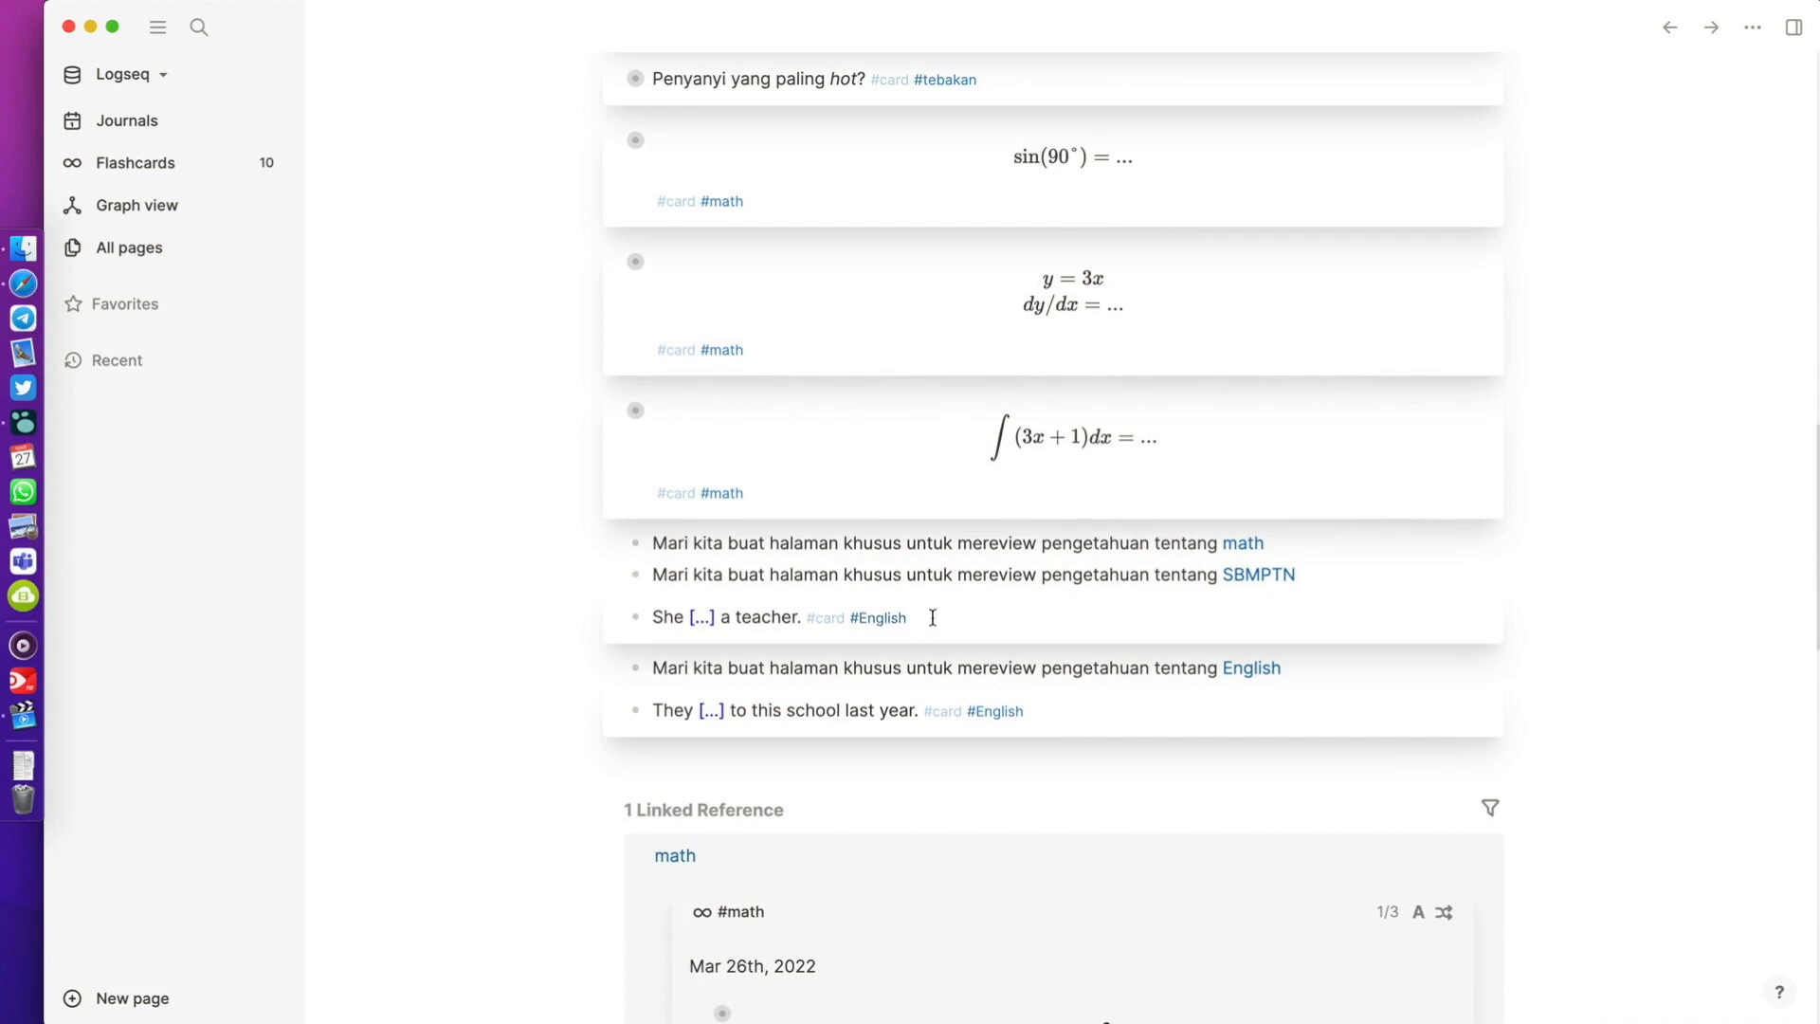
click(1043, 614)
drag(916, 616, 999, 615)
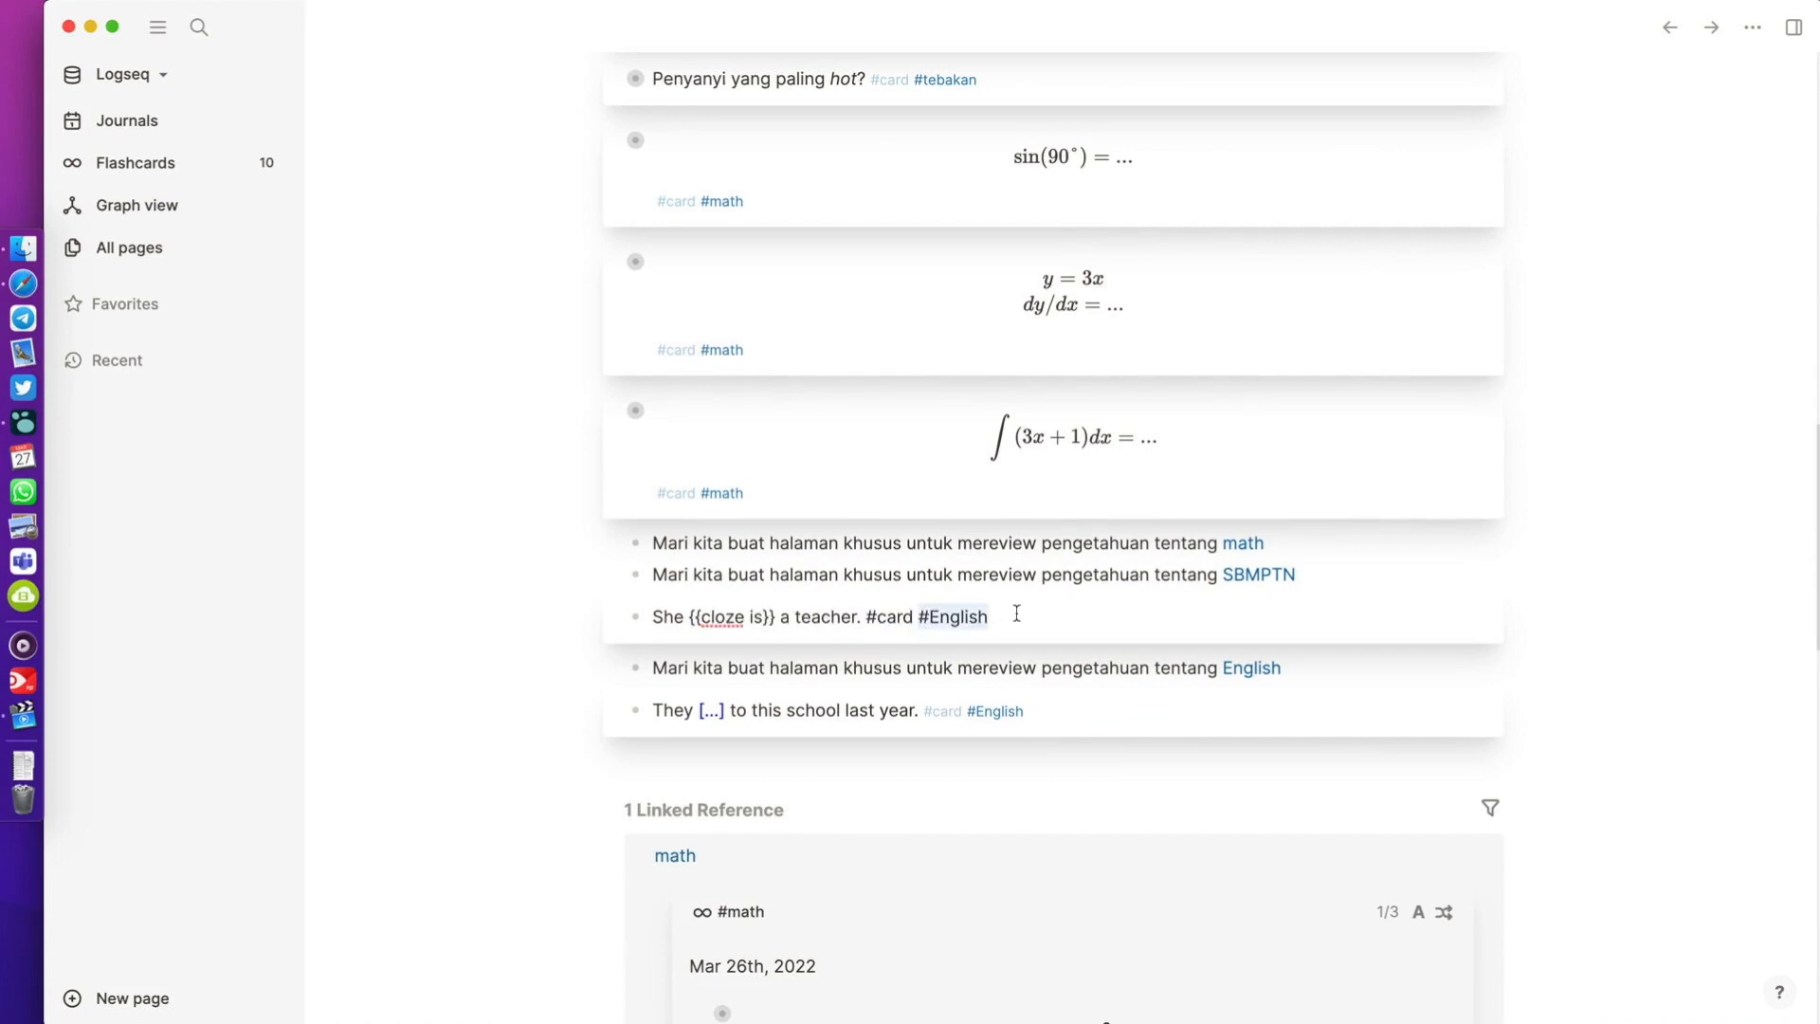
click(1016, 614)
Step: Highlight the {{cloze is}} markup and its individual parts in the teacher sentence, and leave the block's source view
drag(693, 617, 777, 616)
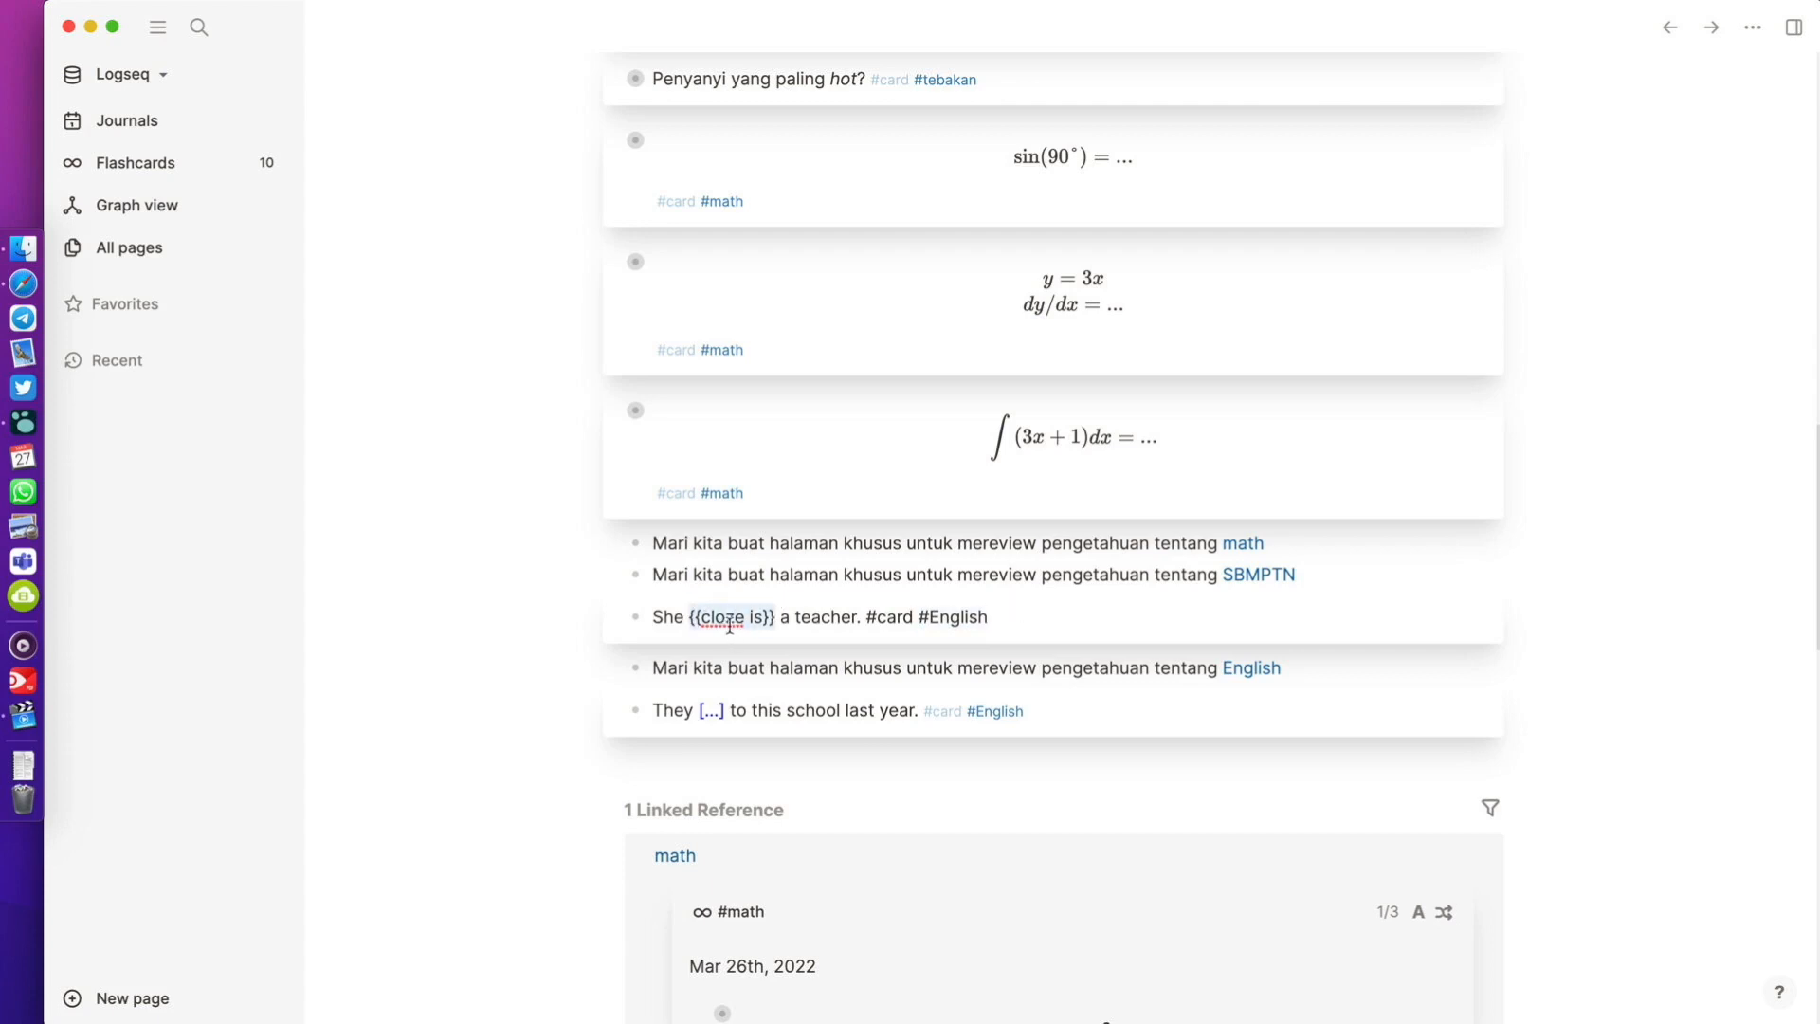
click(699, 616)
double_click(718, 617)
click(753, 613)
drag(750, 615, 764, 614)
click(545, 652)
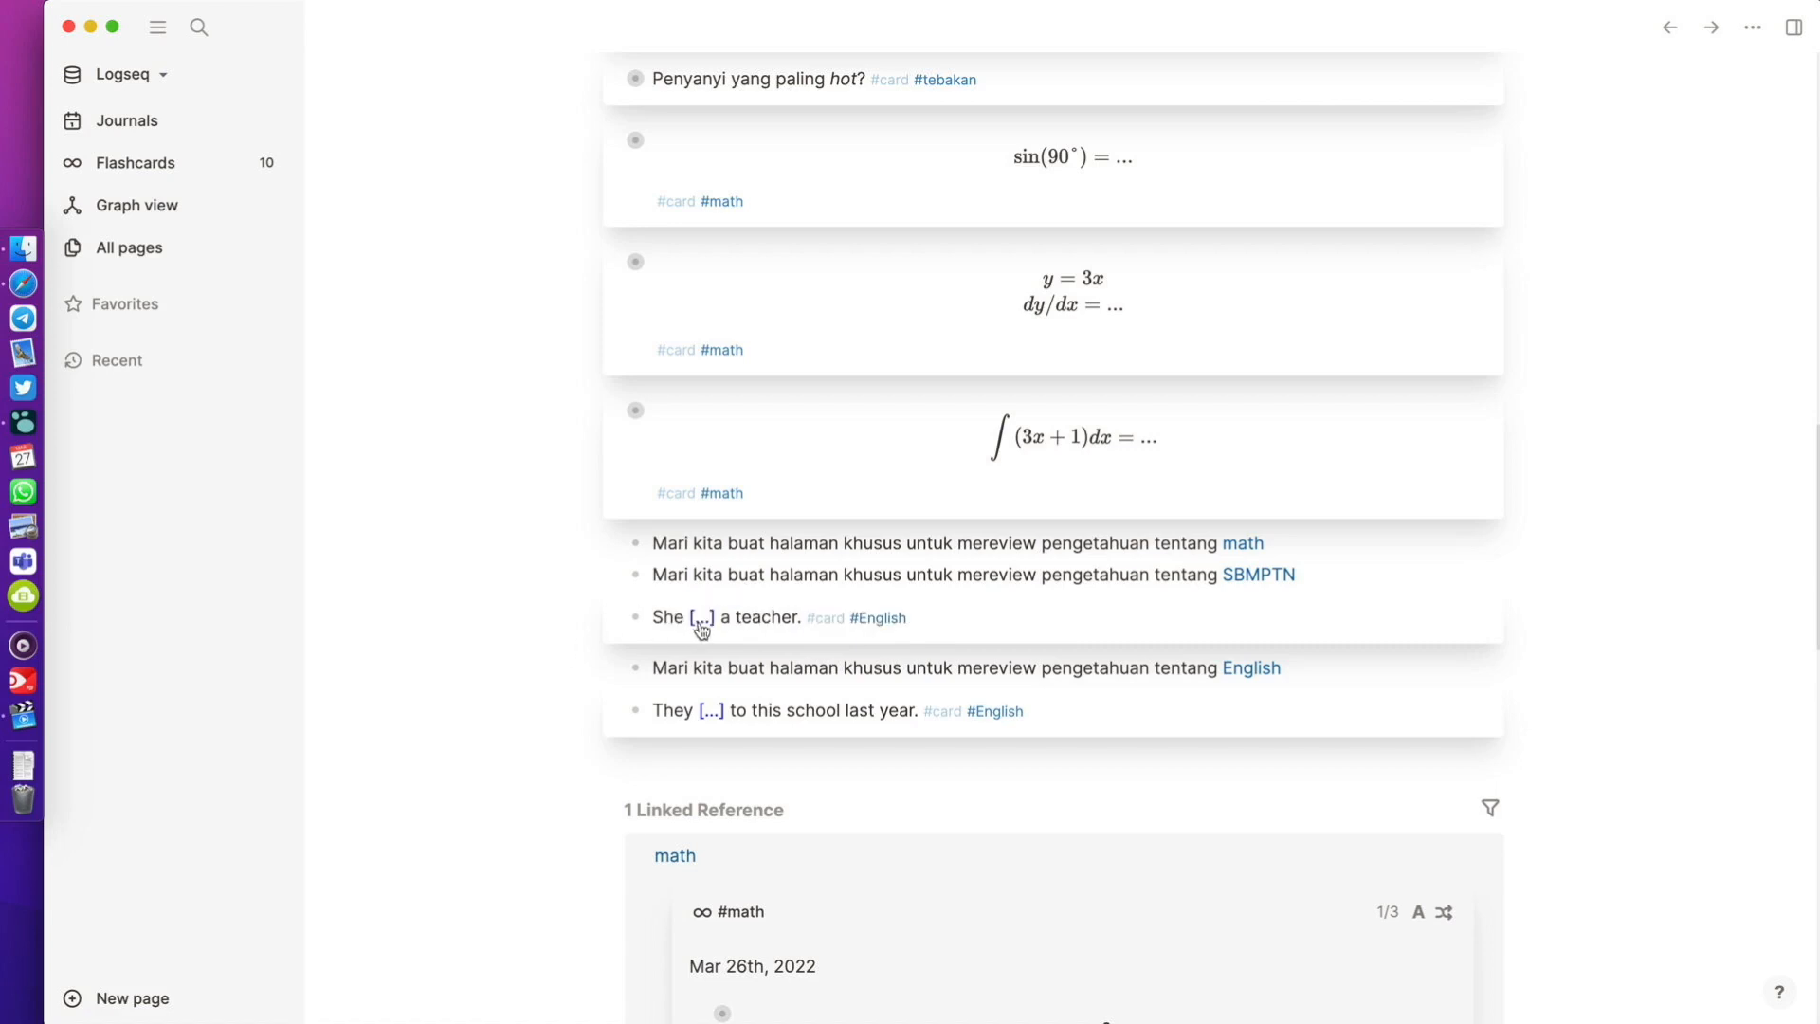
scroll(702, 616, down, 1)
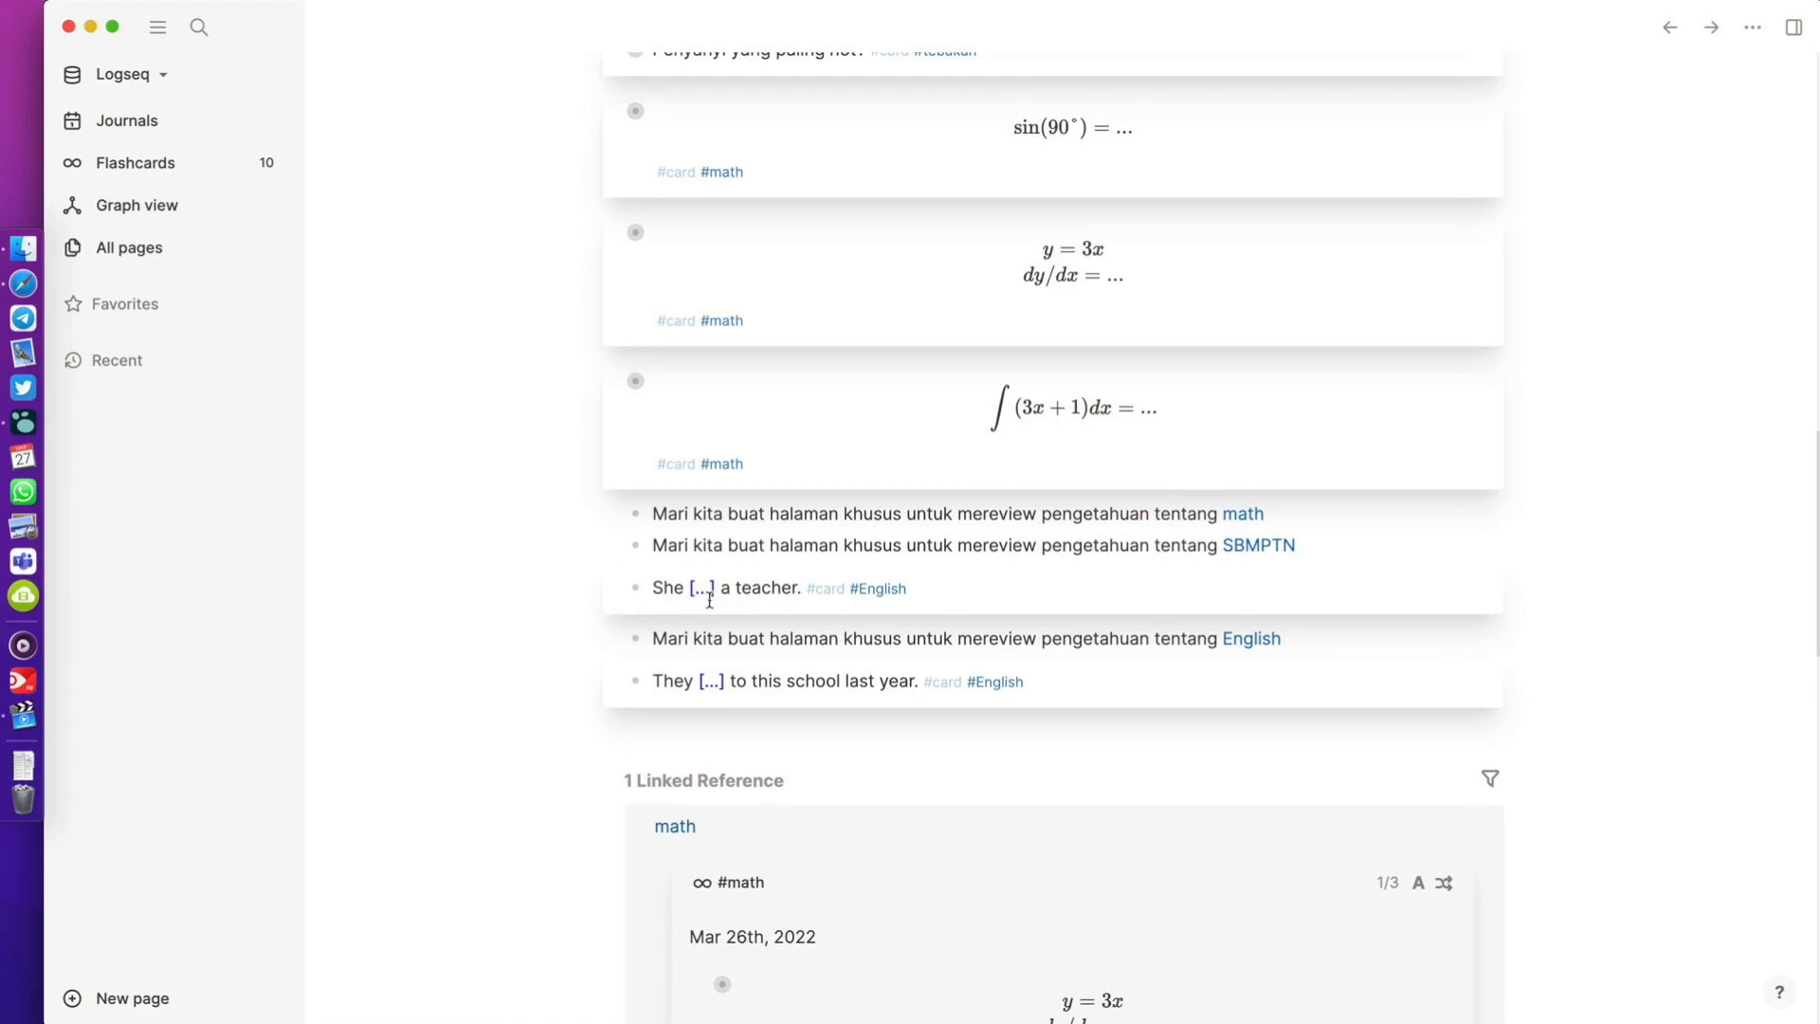
Step: Reveal and hide the cloze answers in the "She […] a teacher." and "They […] to this school last year." flashcards
click(705, 592)
click(706, 590)
click(717, 686)
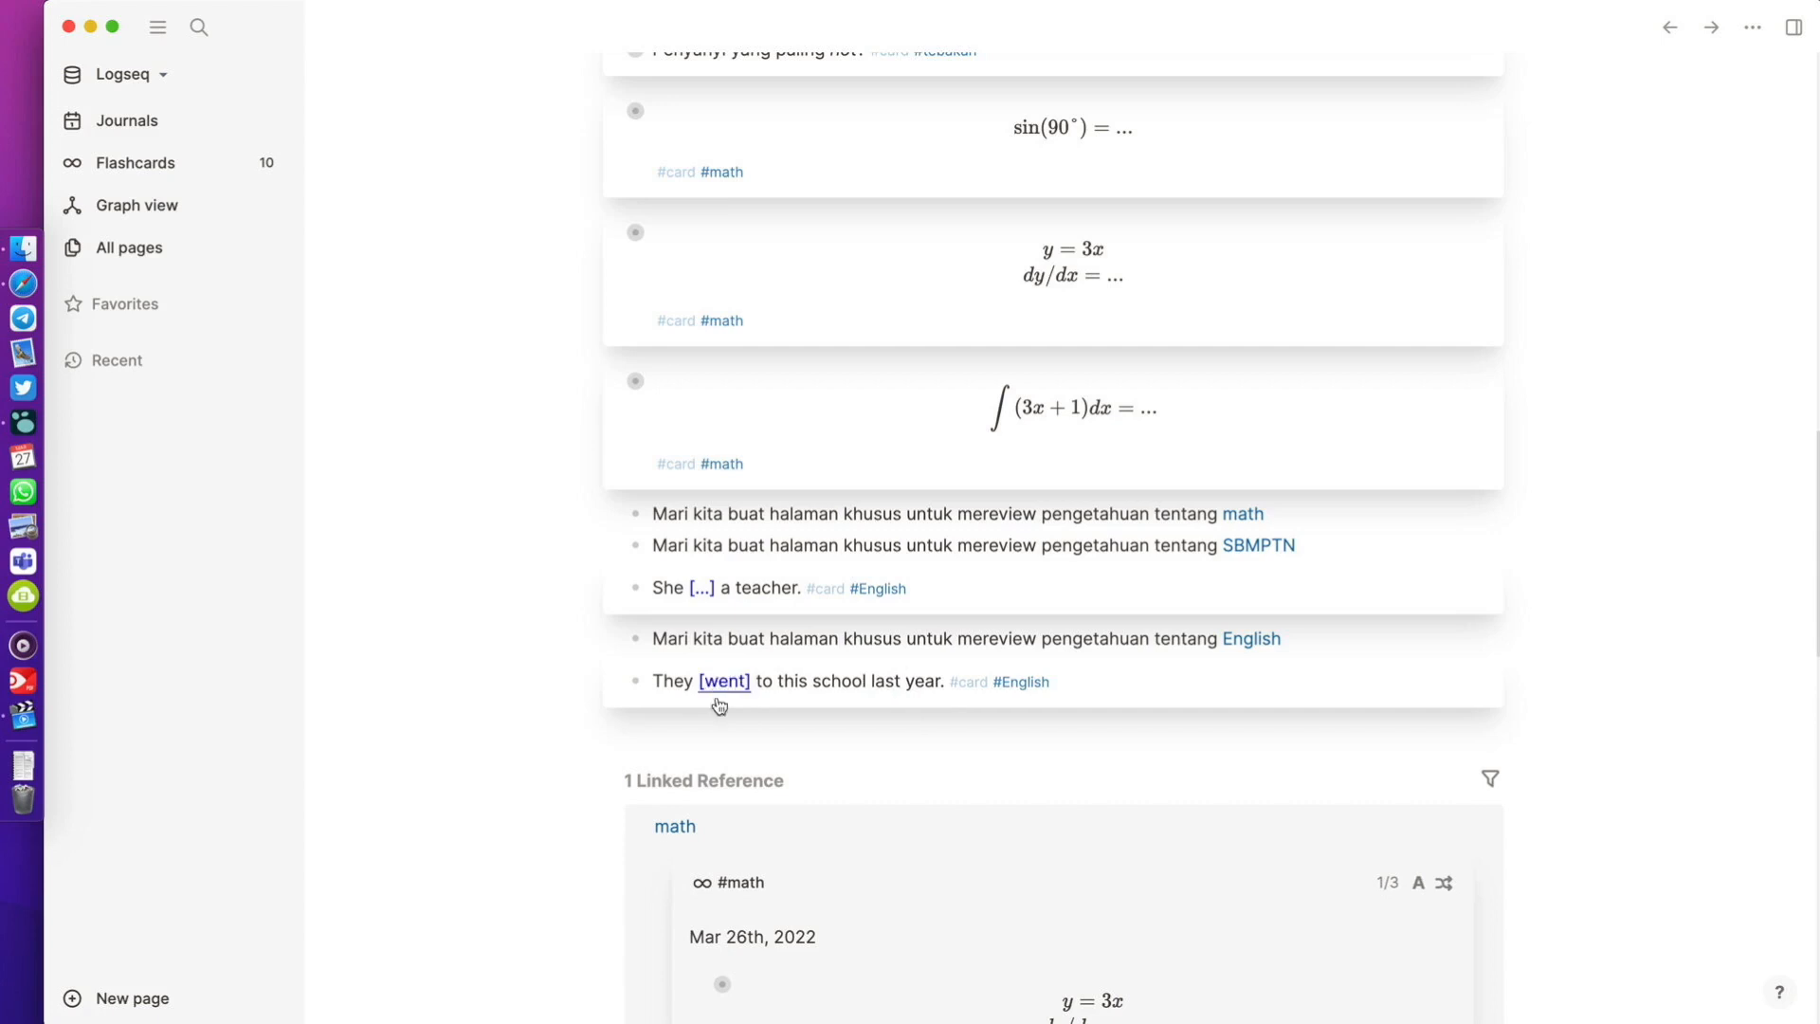
click(716, 693)
click(710, 692)
click(719, 687)
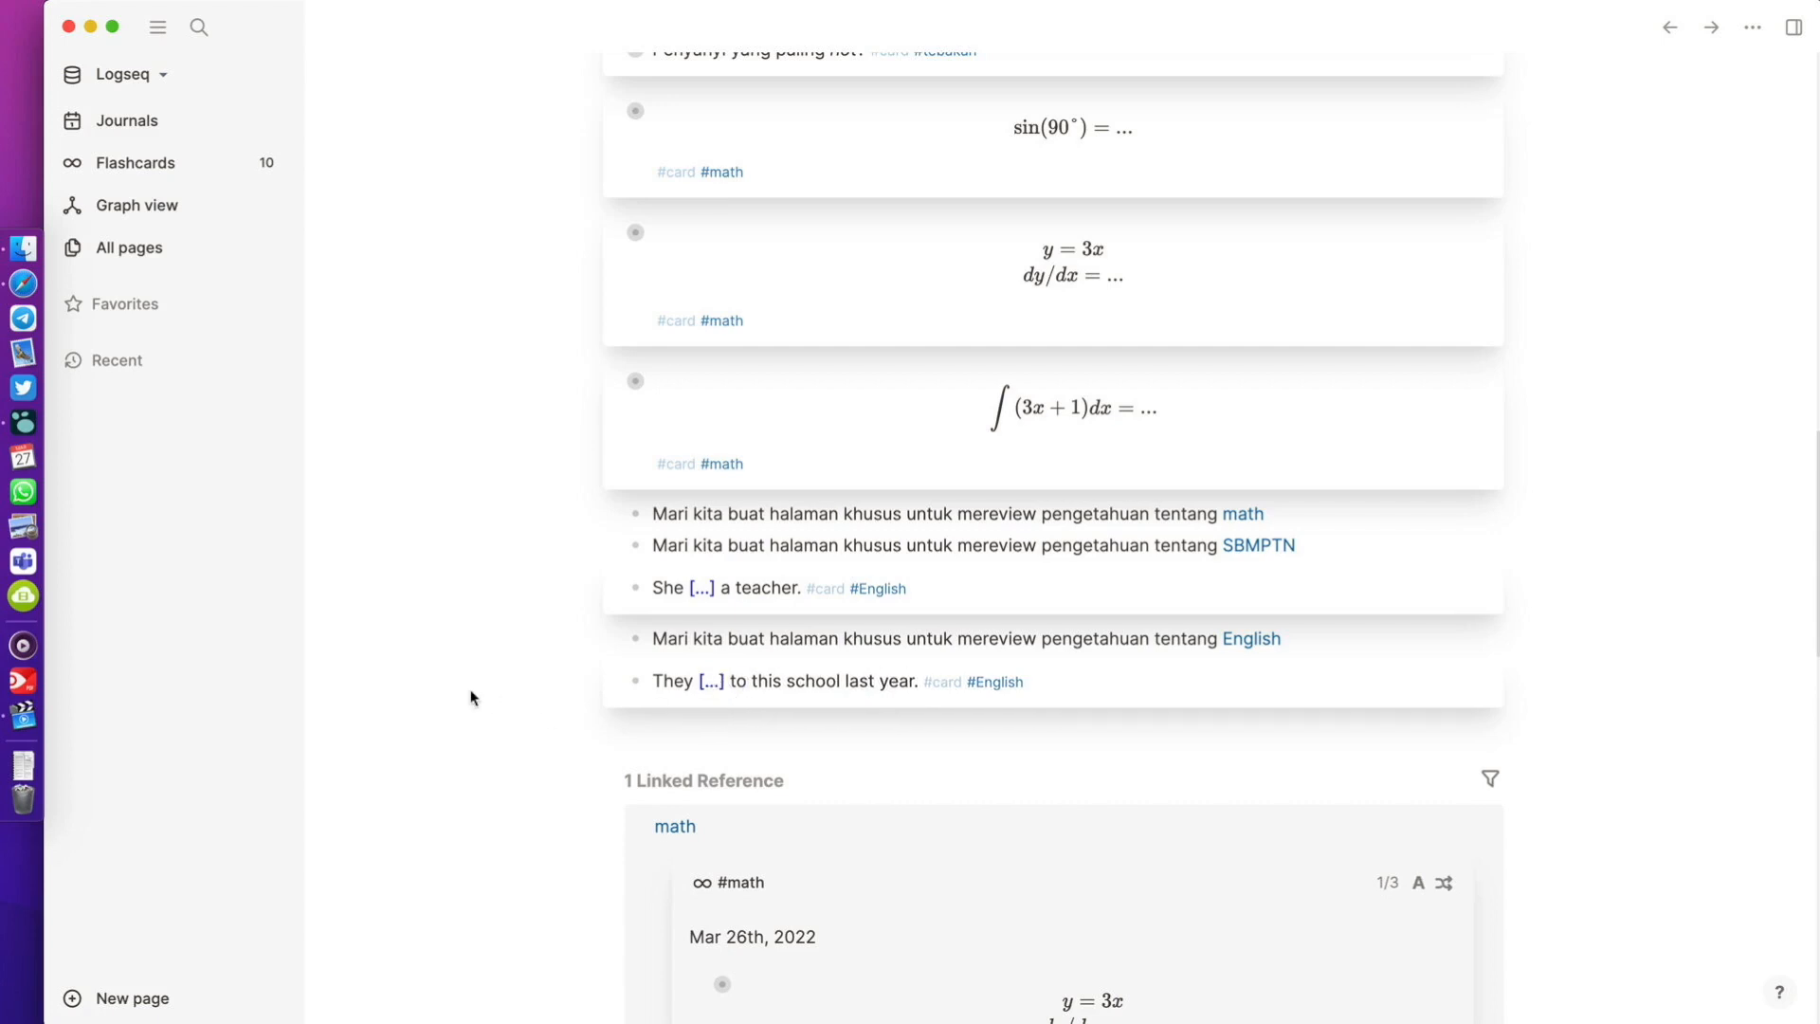
Step: Highlight the #card #SBMPTN tags in the first Mar 26th question's source text and open its nested answer's source
scroll(889, 567, up, 1)
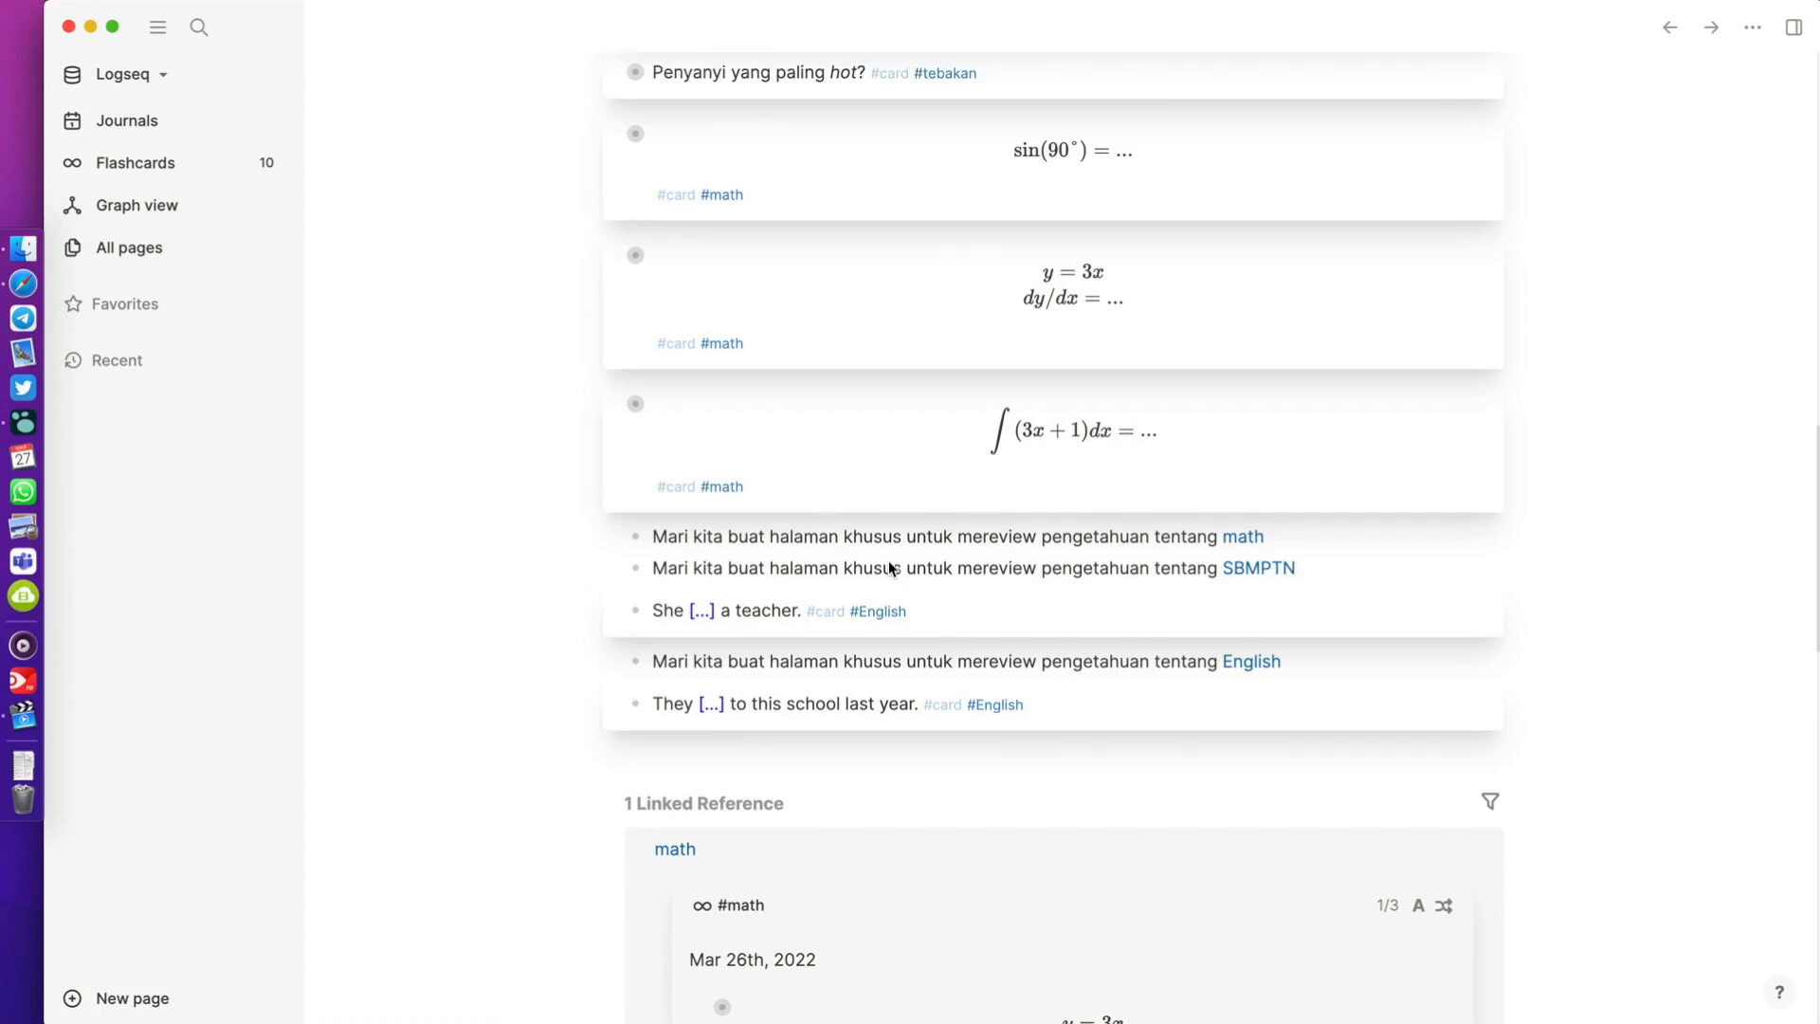
scroll(889, 561, up, 3)
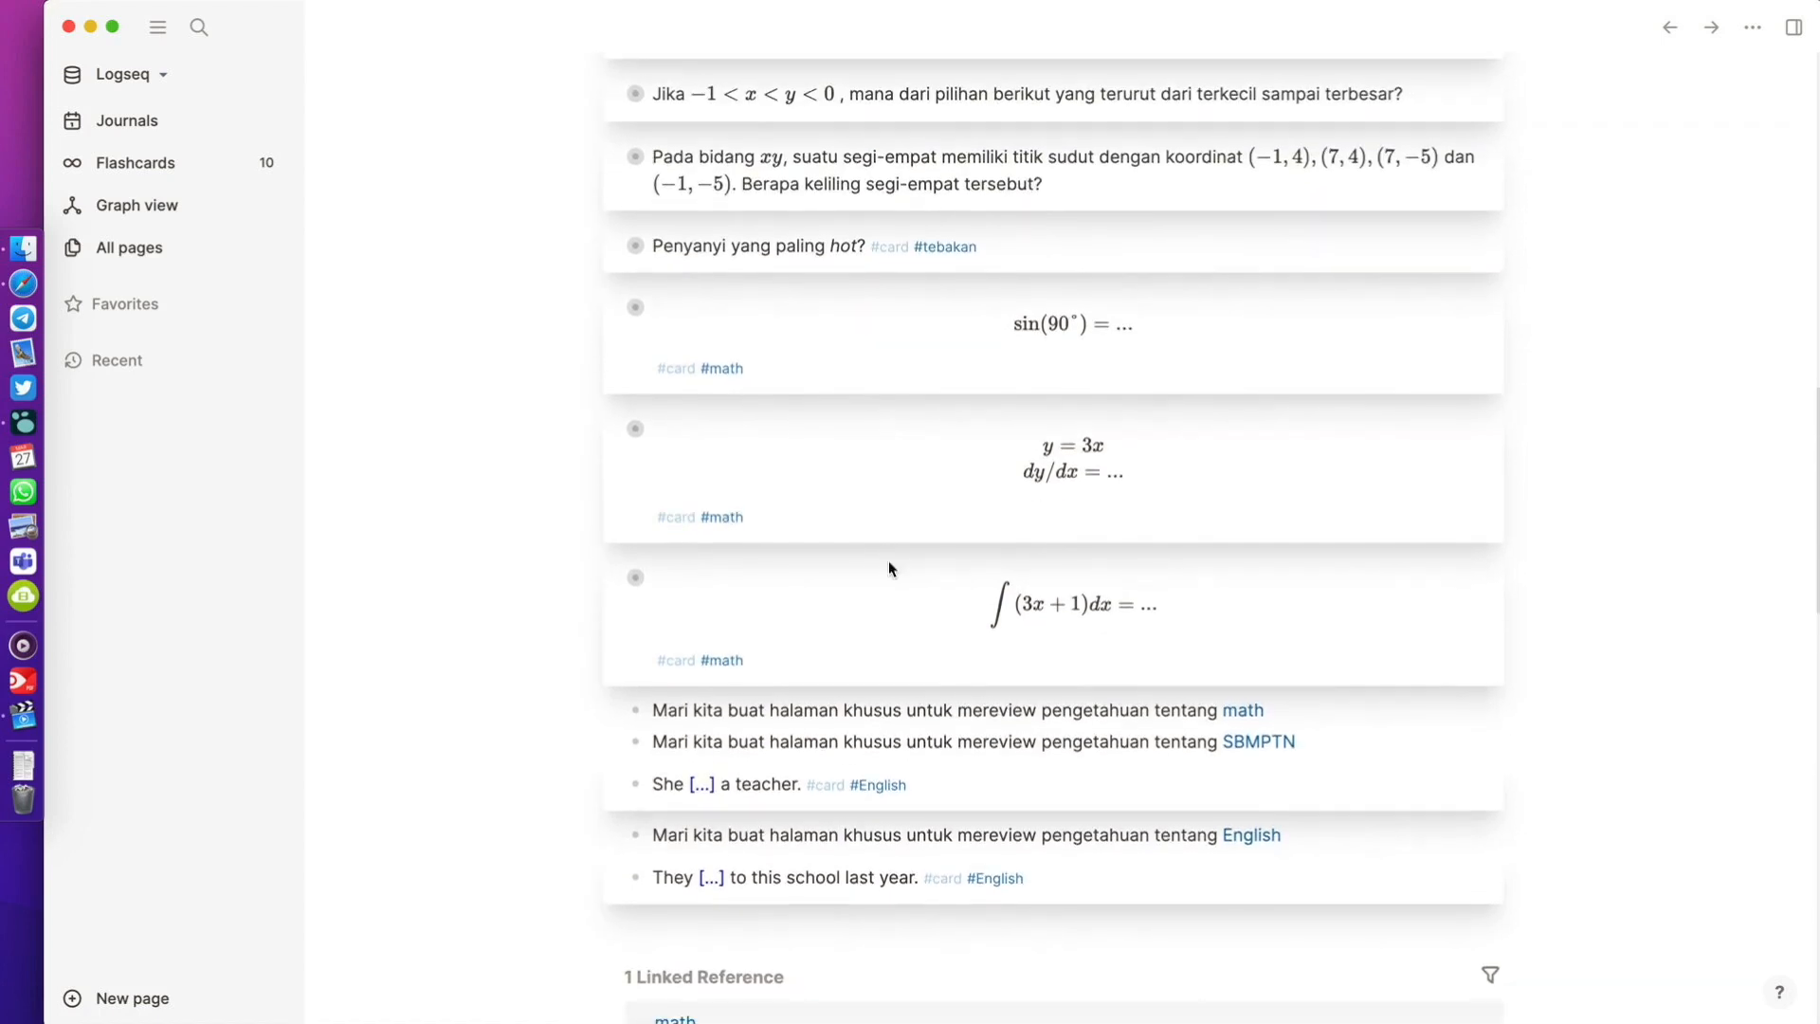
scroll(955, 768, up, 20)
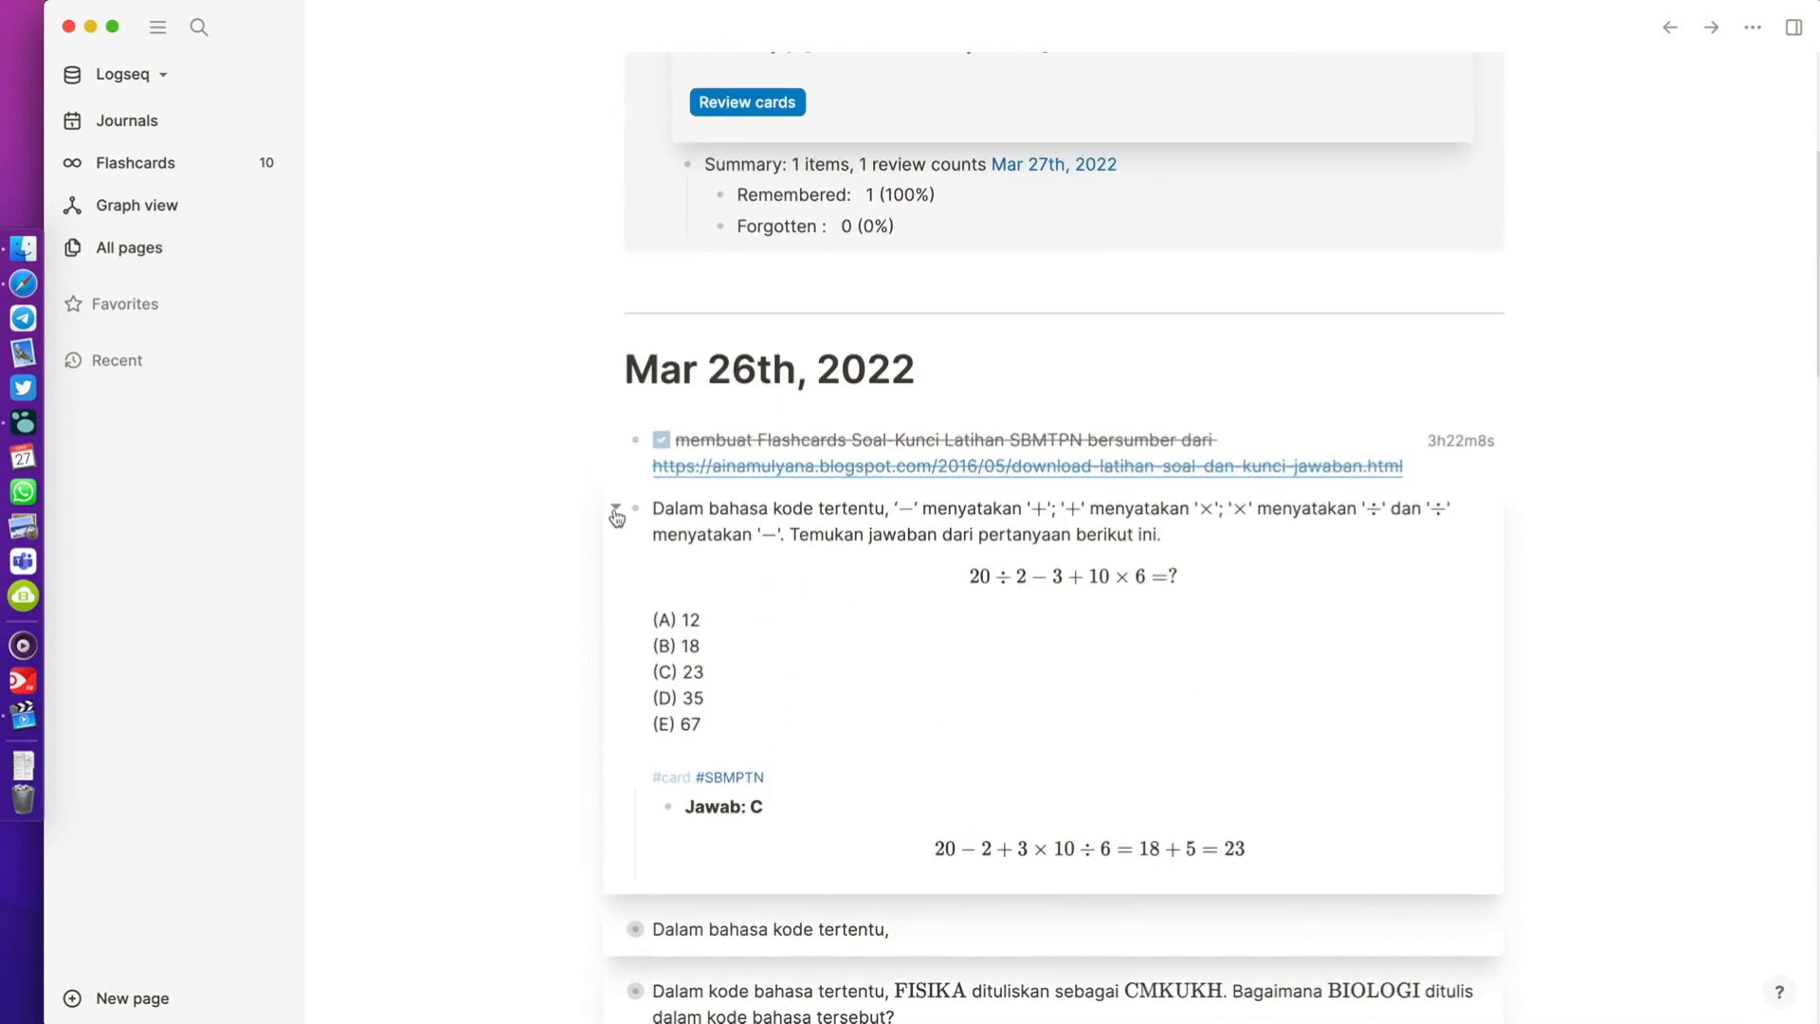
scroll(711, 593, down, 2)
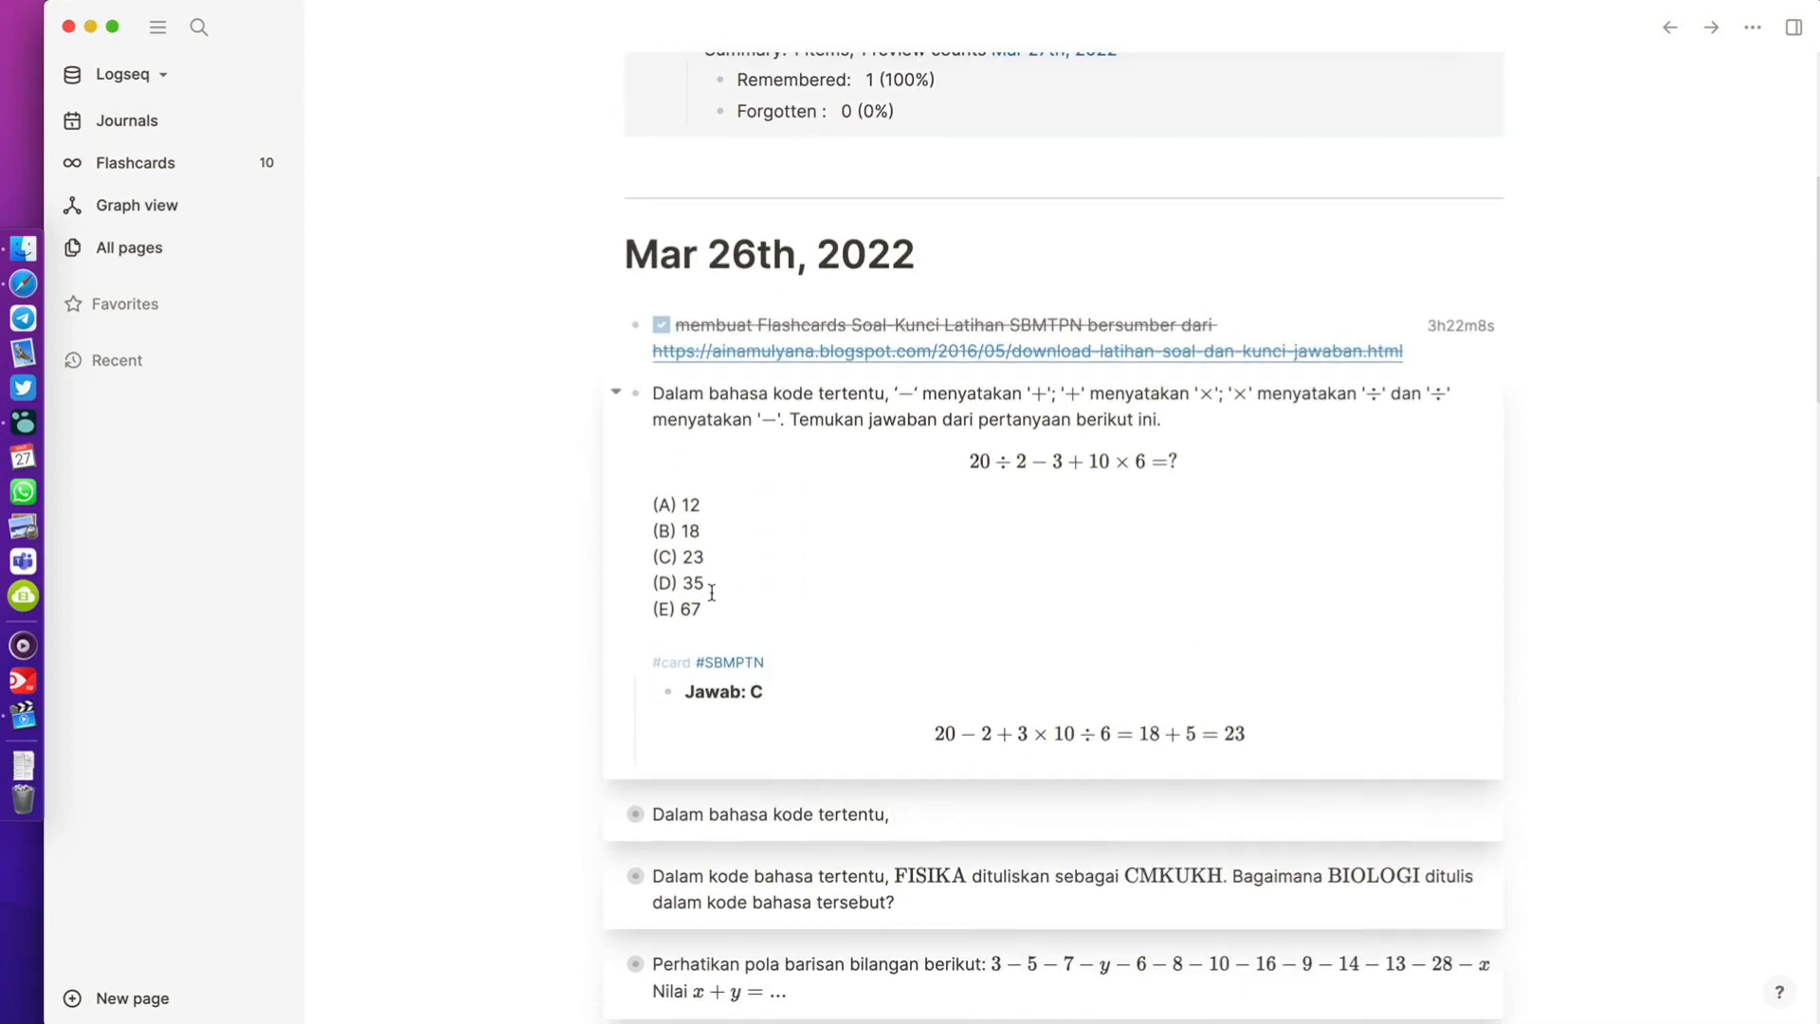
click(712, 593)
drag(652, 628, 828, 621)
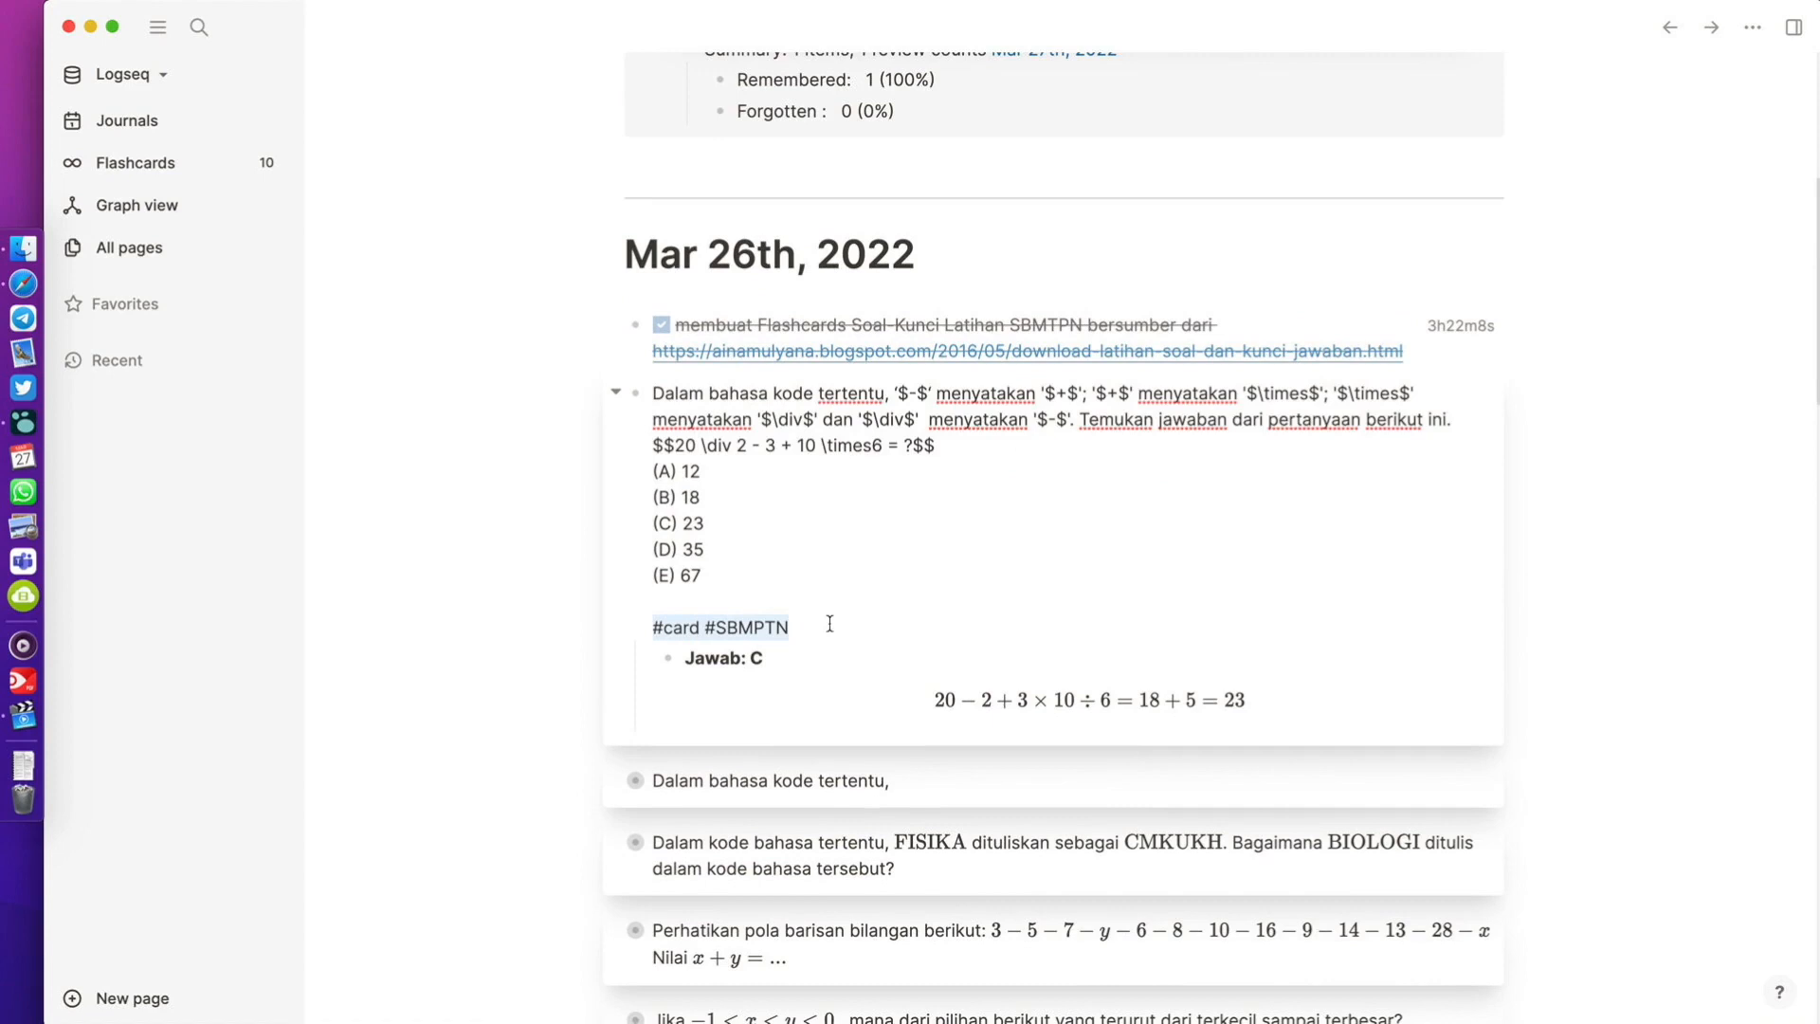
click(754, 628)
click(775, 659)
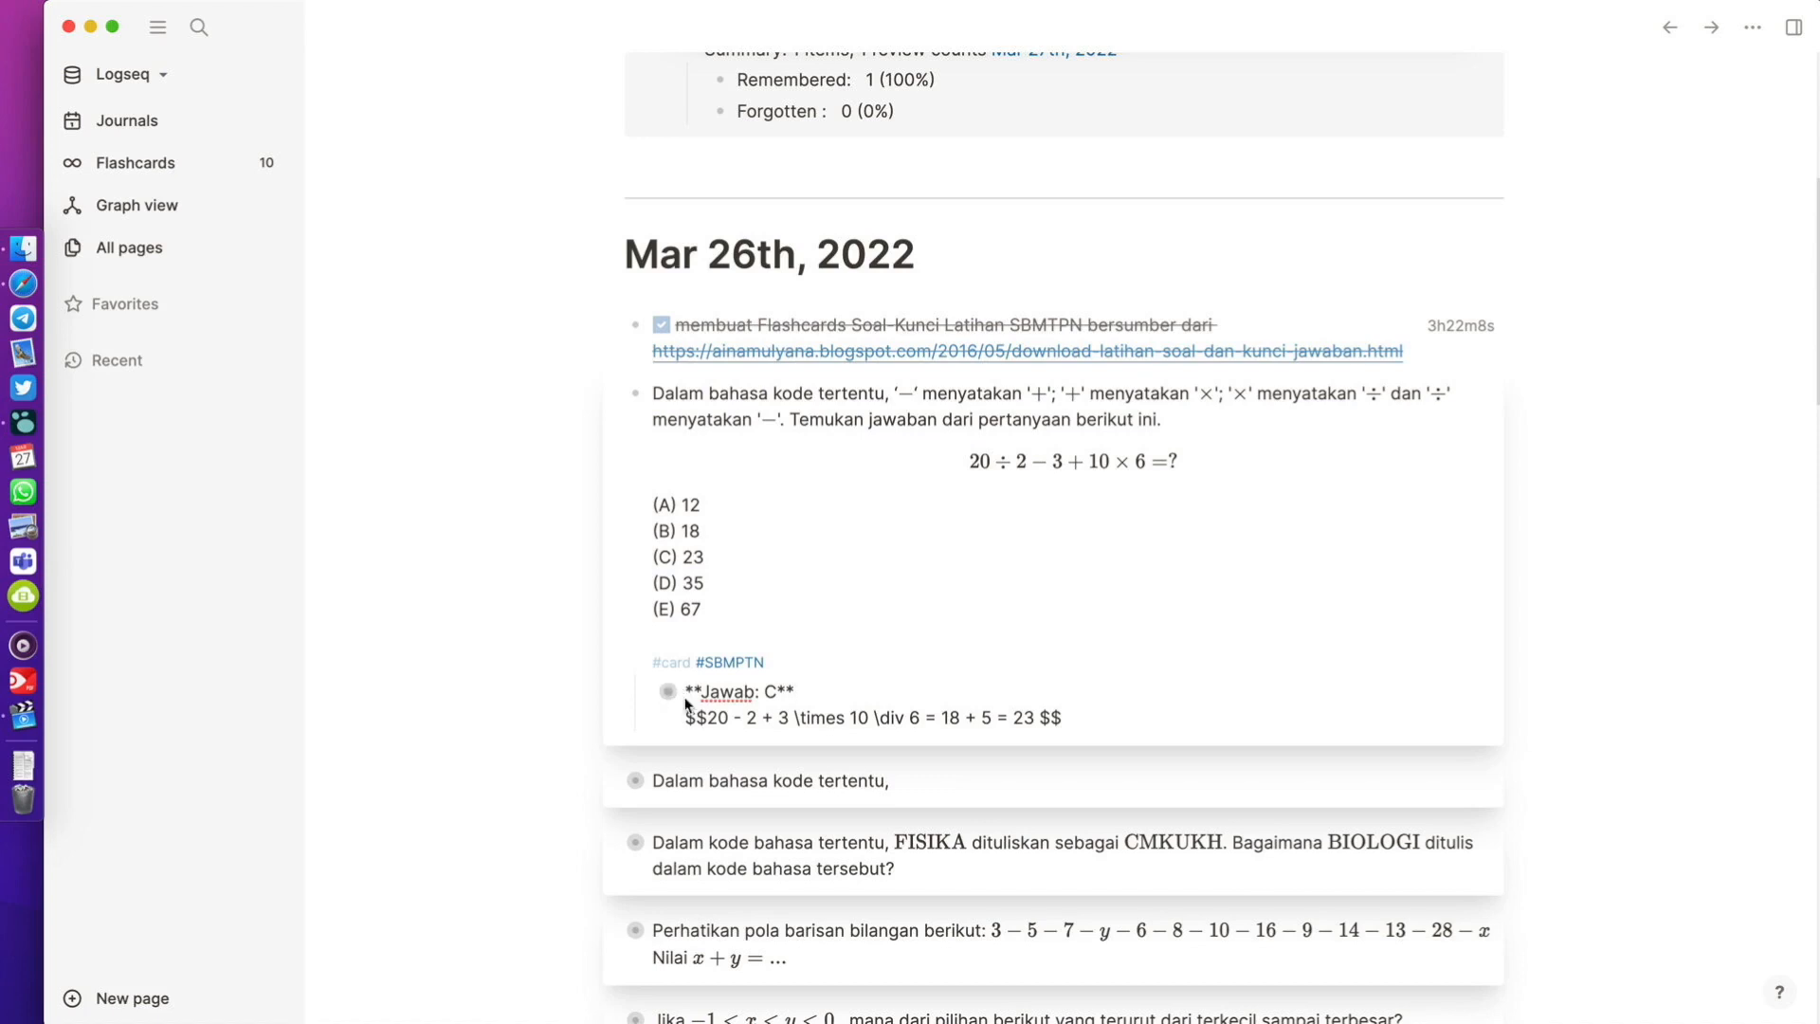
Step: Expand the second "Dalam bahasa kode tertentu" flashcard, highlight its question text with tags, inspect its nested answer, and collapse the card
click(617, 781)
scroll(617, 786, down, 3)
drag(789, 836, 643, 569)
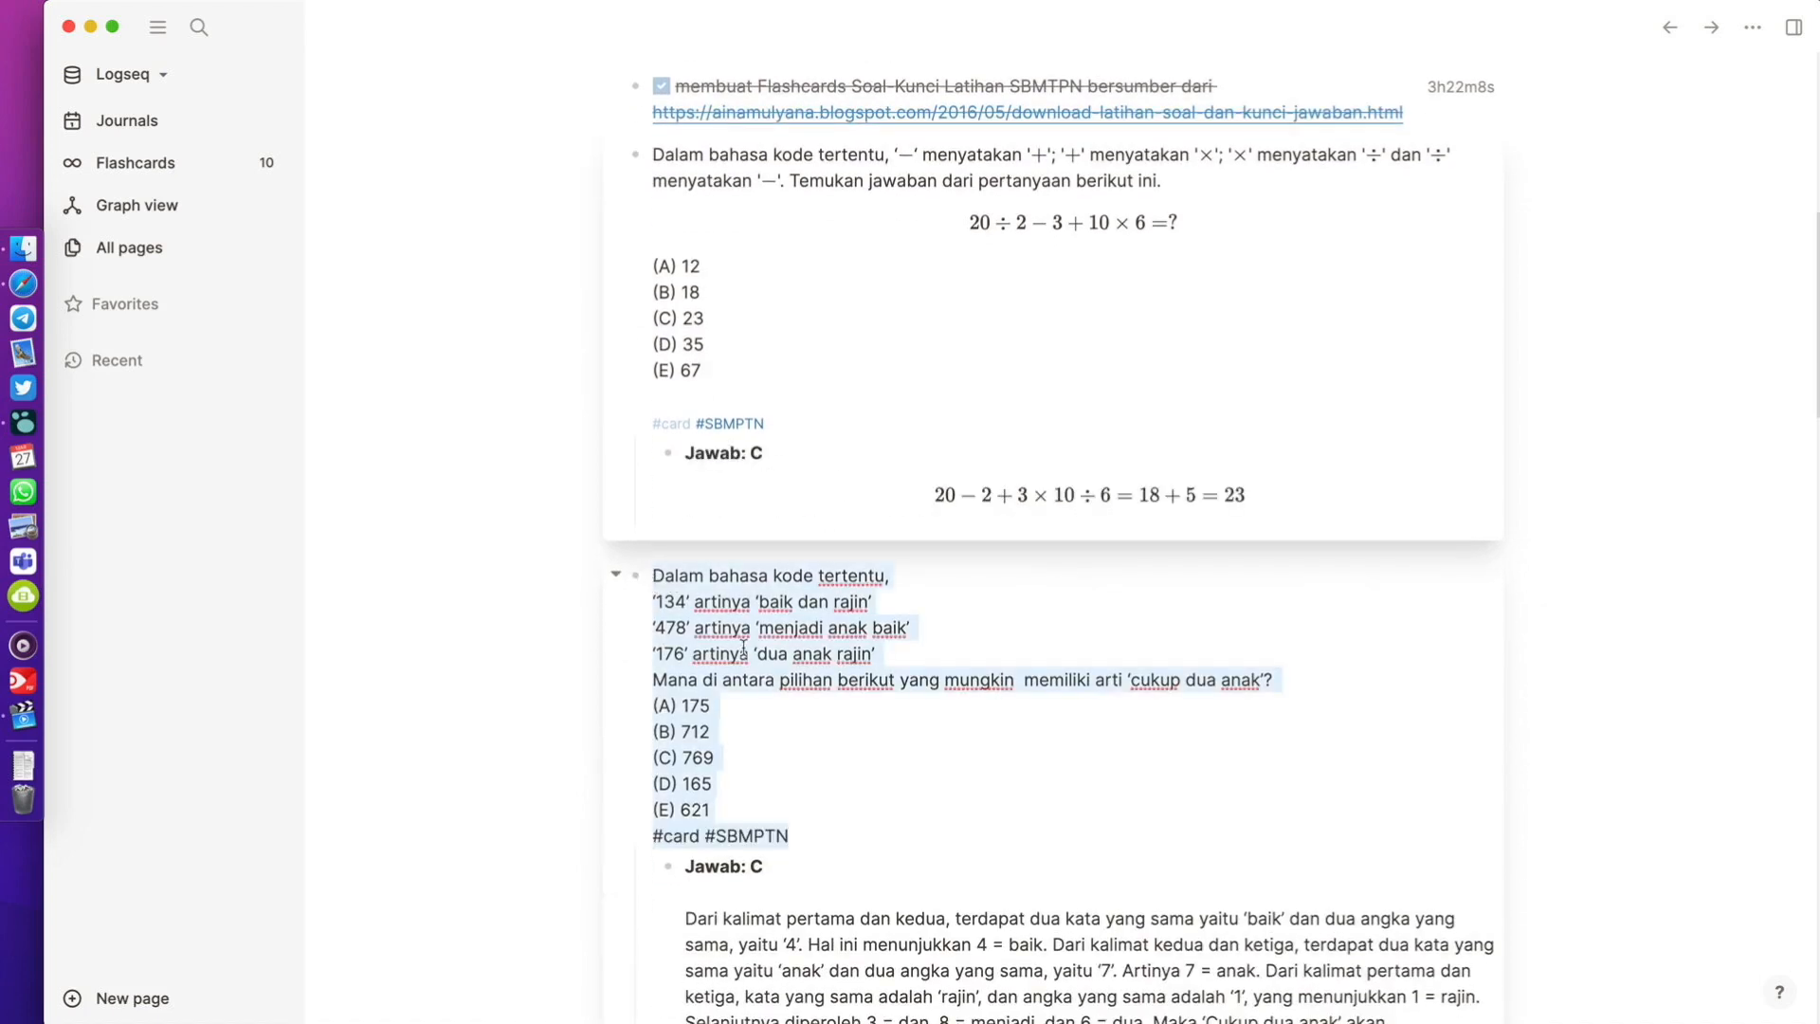
scroll(946, 843, down, 3)
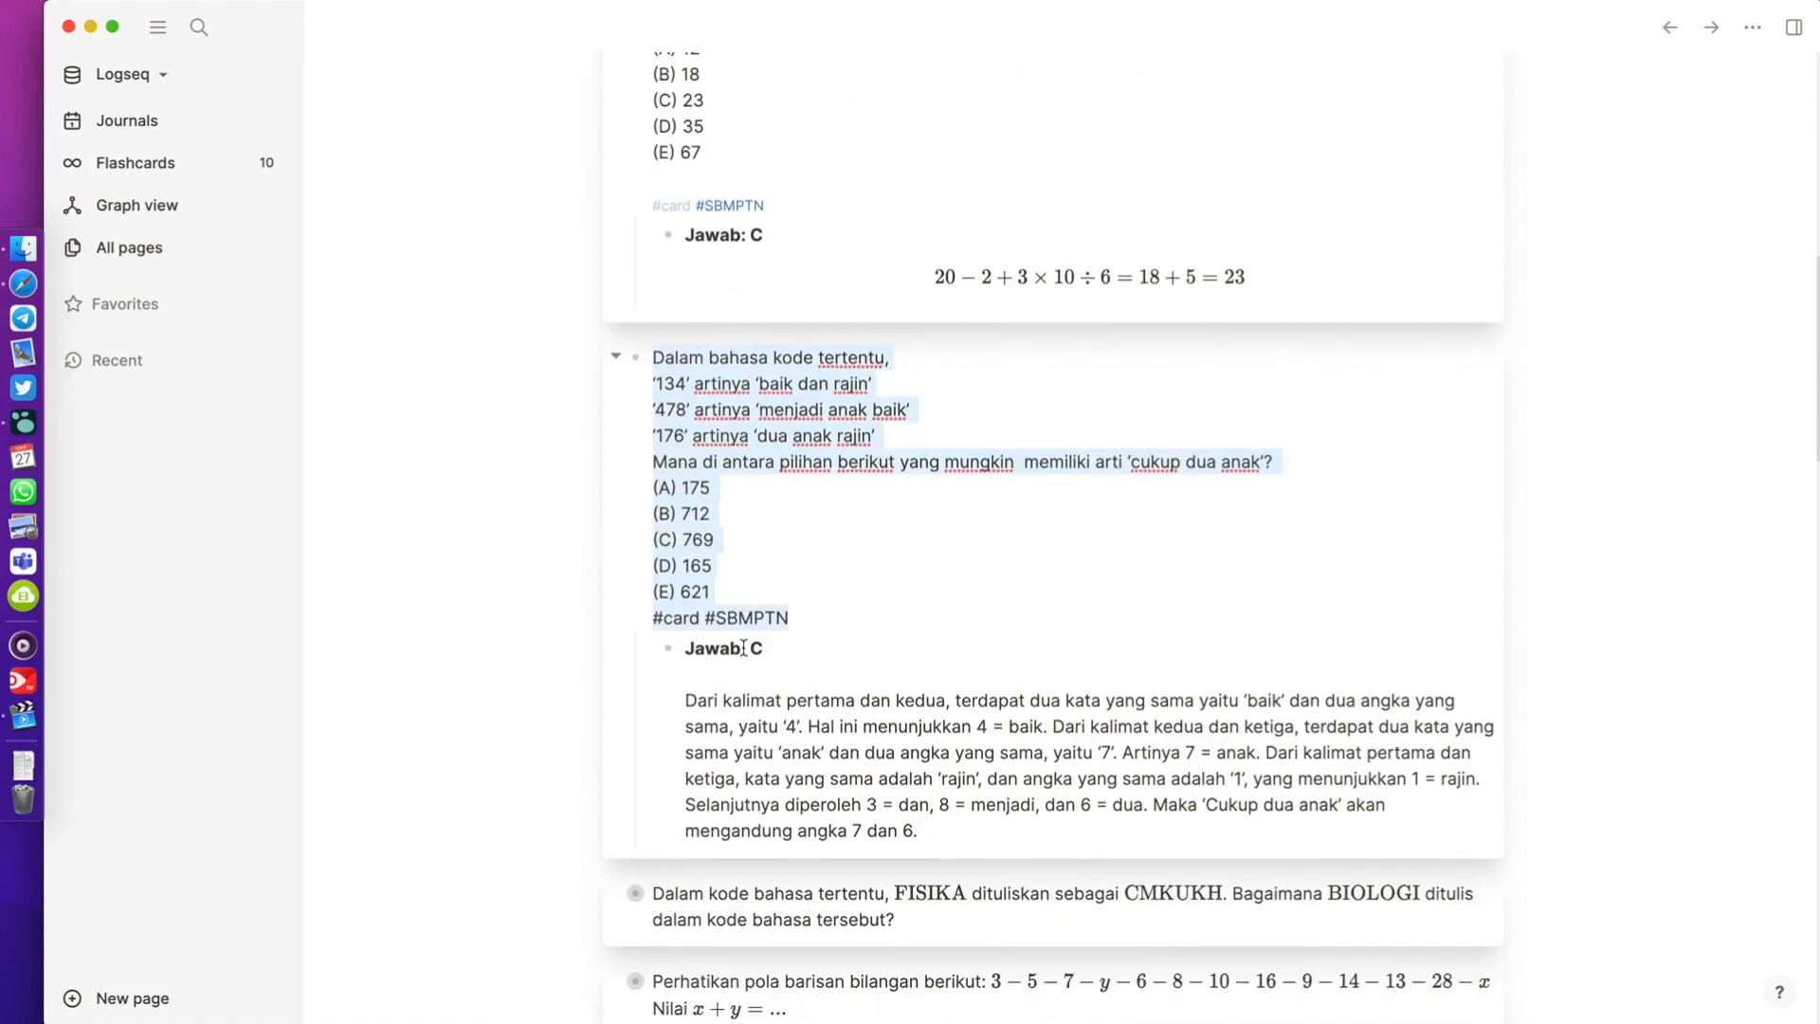
click(946, 844)
key(Escape)
click(614, 360)
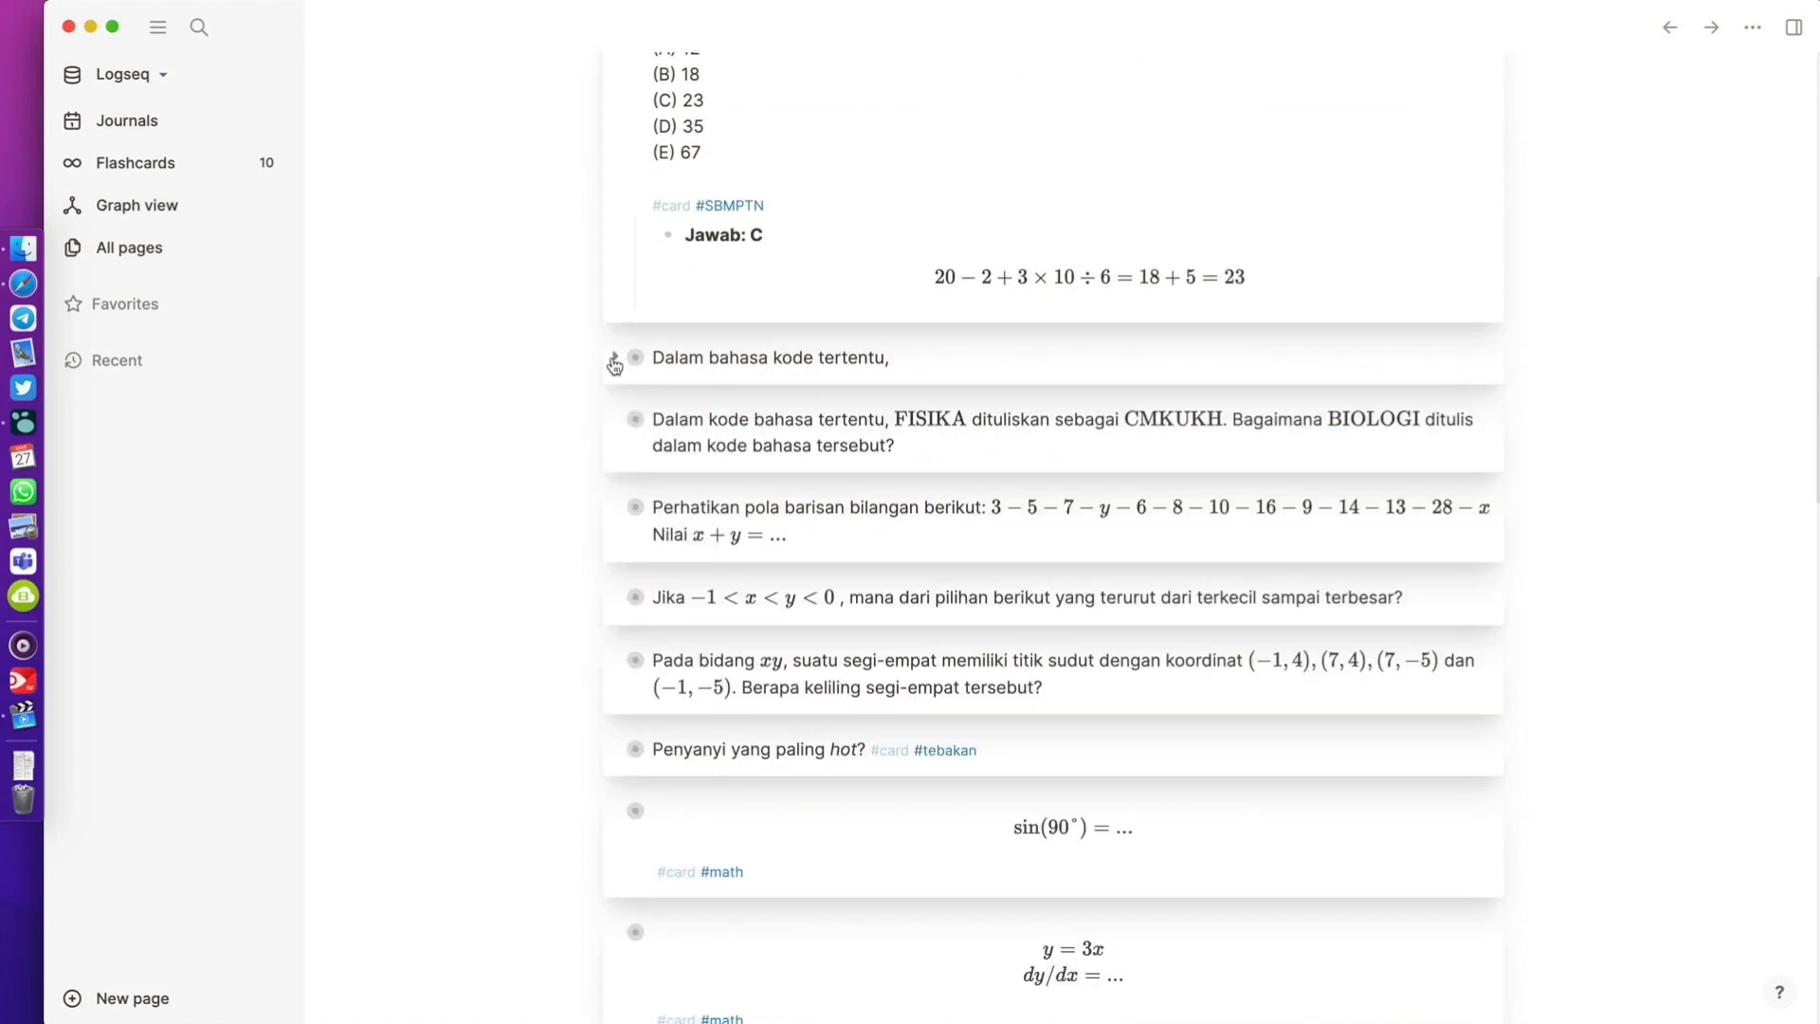
Step: Expand the FISIKA/BIOLOGI flashcard, highlight its question with tags and its nested answer in turn, and collapse the card
click(617, 418)
click(658, 420)
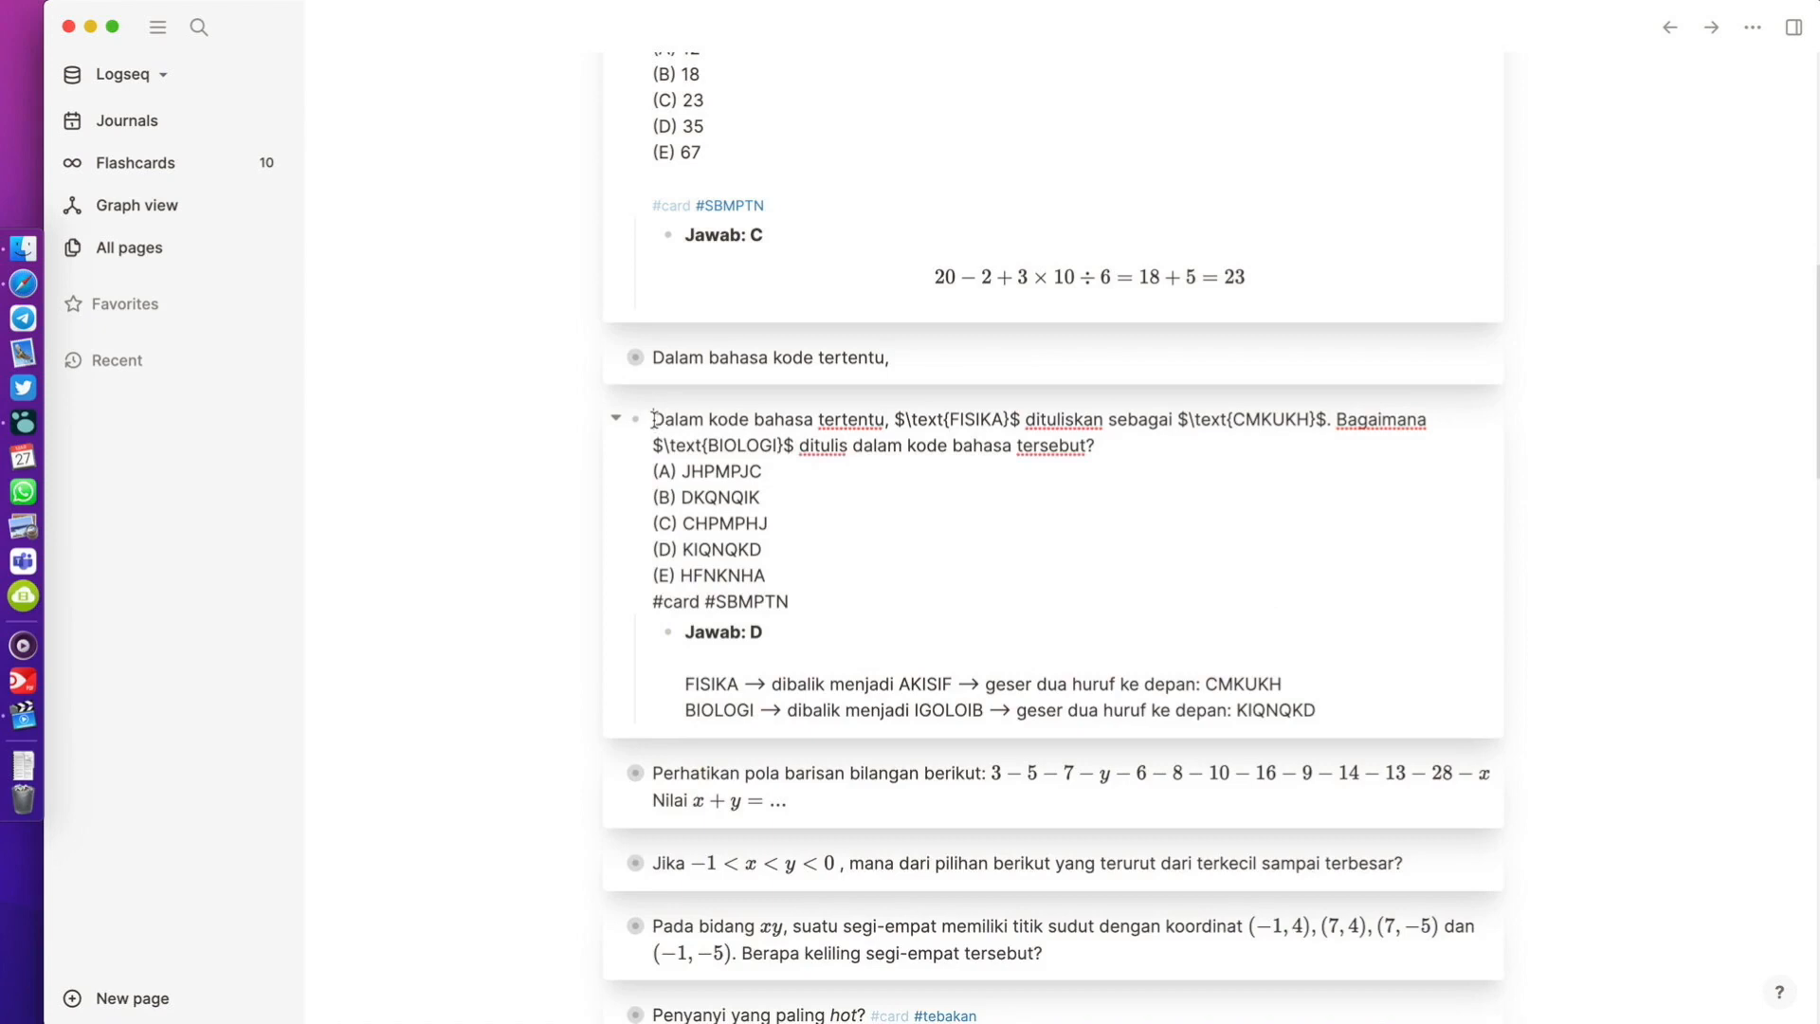
drag(654, 420, 796, 601)
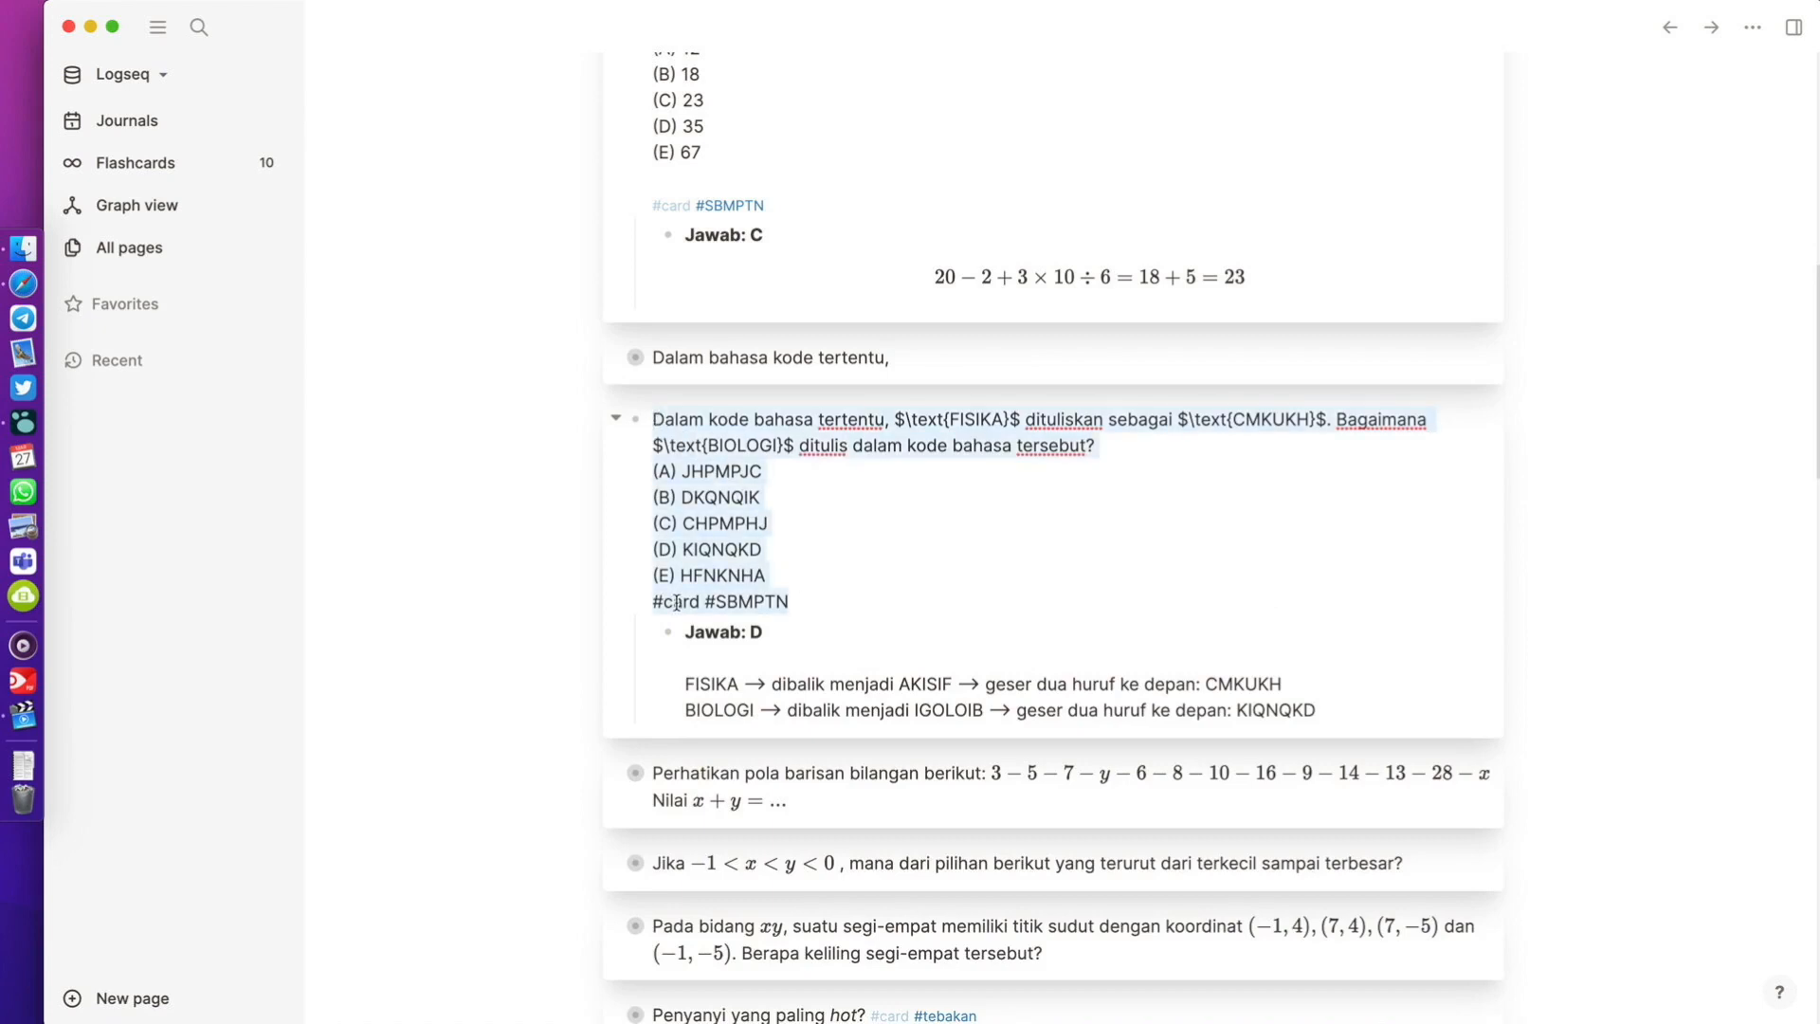
click(777, 656)
drag(686, 632, 1155, 772)
click(447, 679)
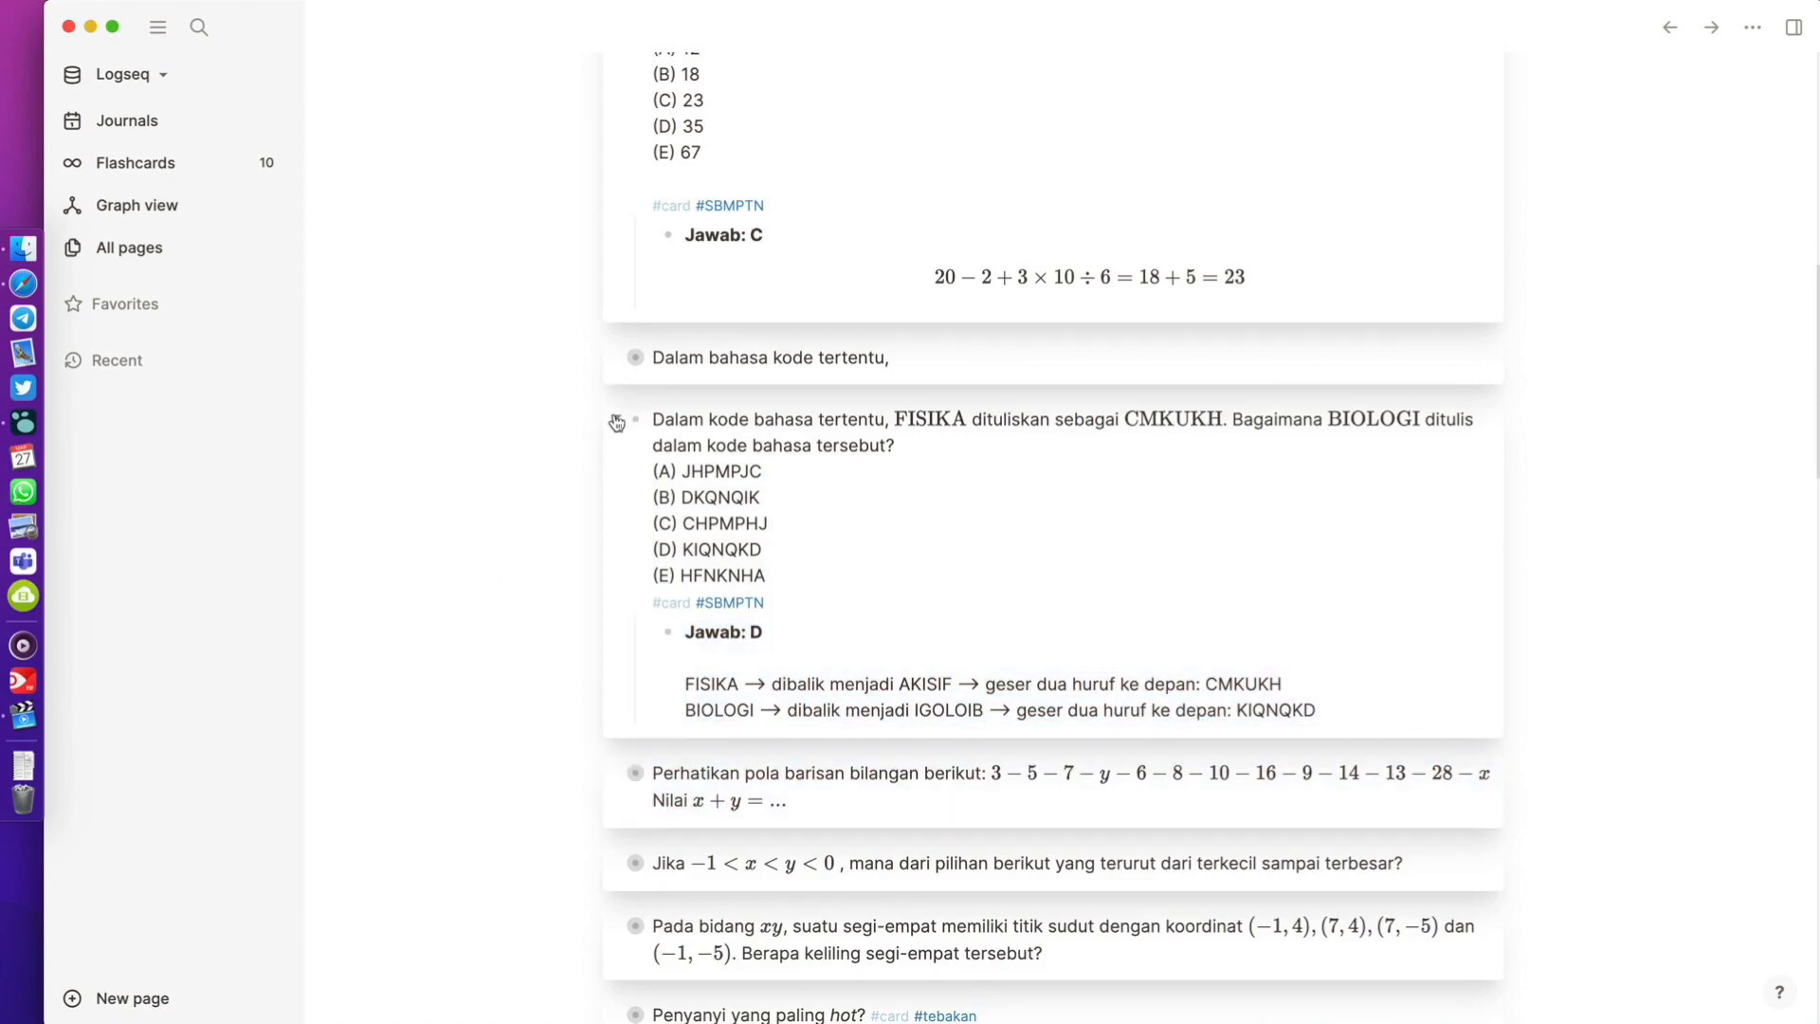
click(617, 422)
Step: Open the SBMPTN page from its link in the Mar 26th, 2022 journal's review-page notes
scroll(654, 366, up, 4)
scroll(611, 474, up, 6)
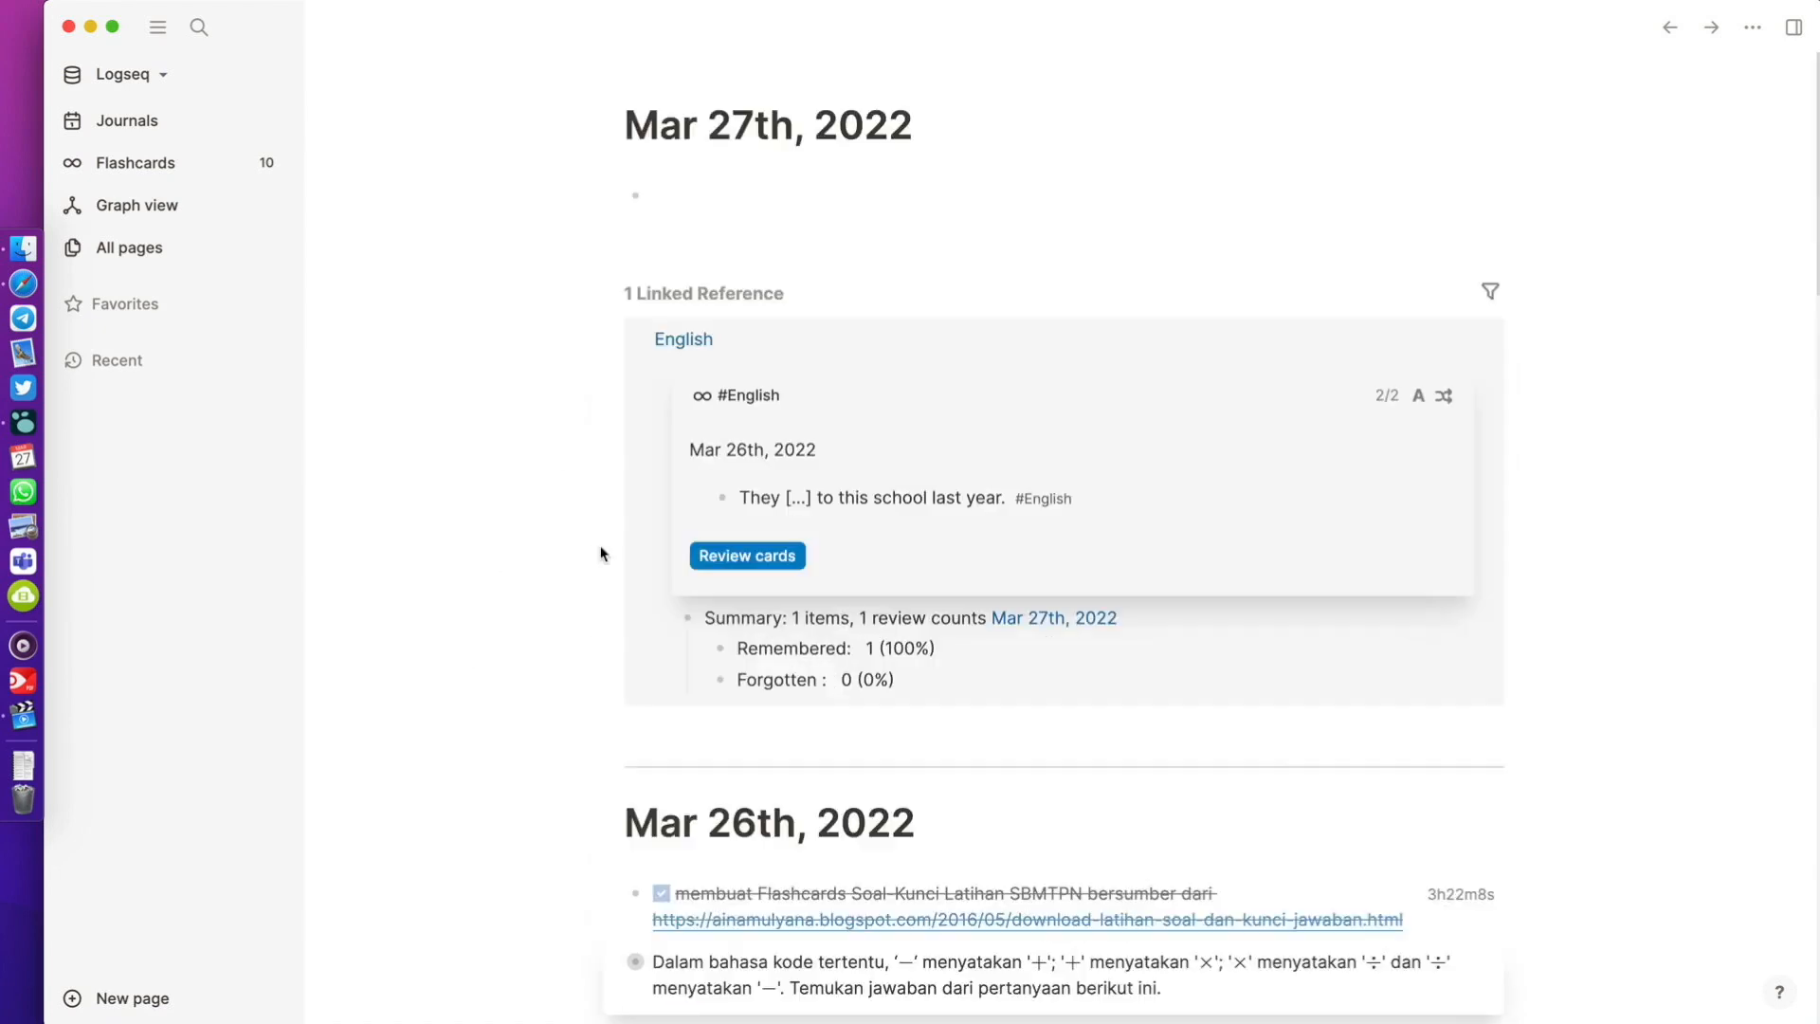
scroll(600, 553, down, 15)
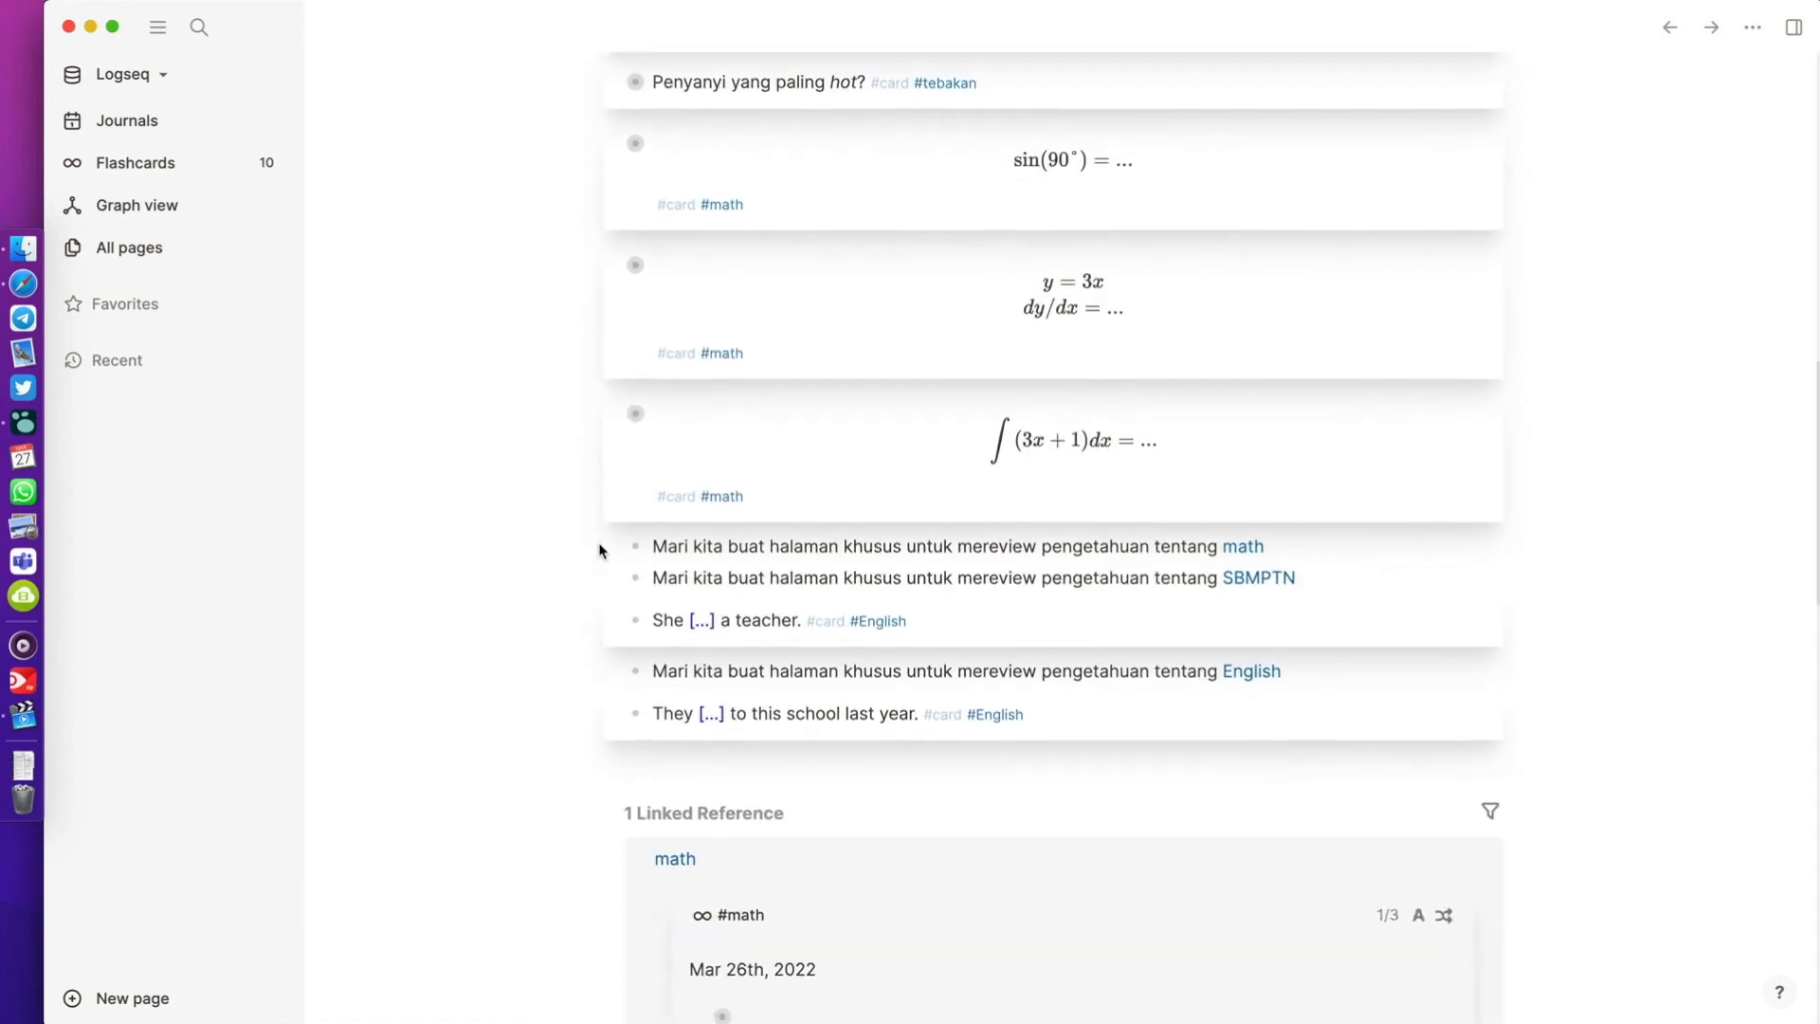
scroll(600, 553, down, 1)
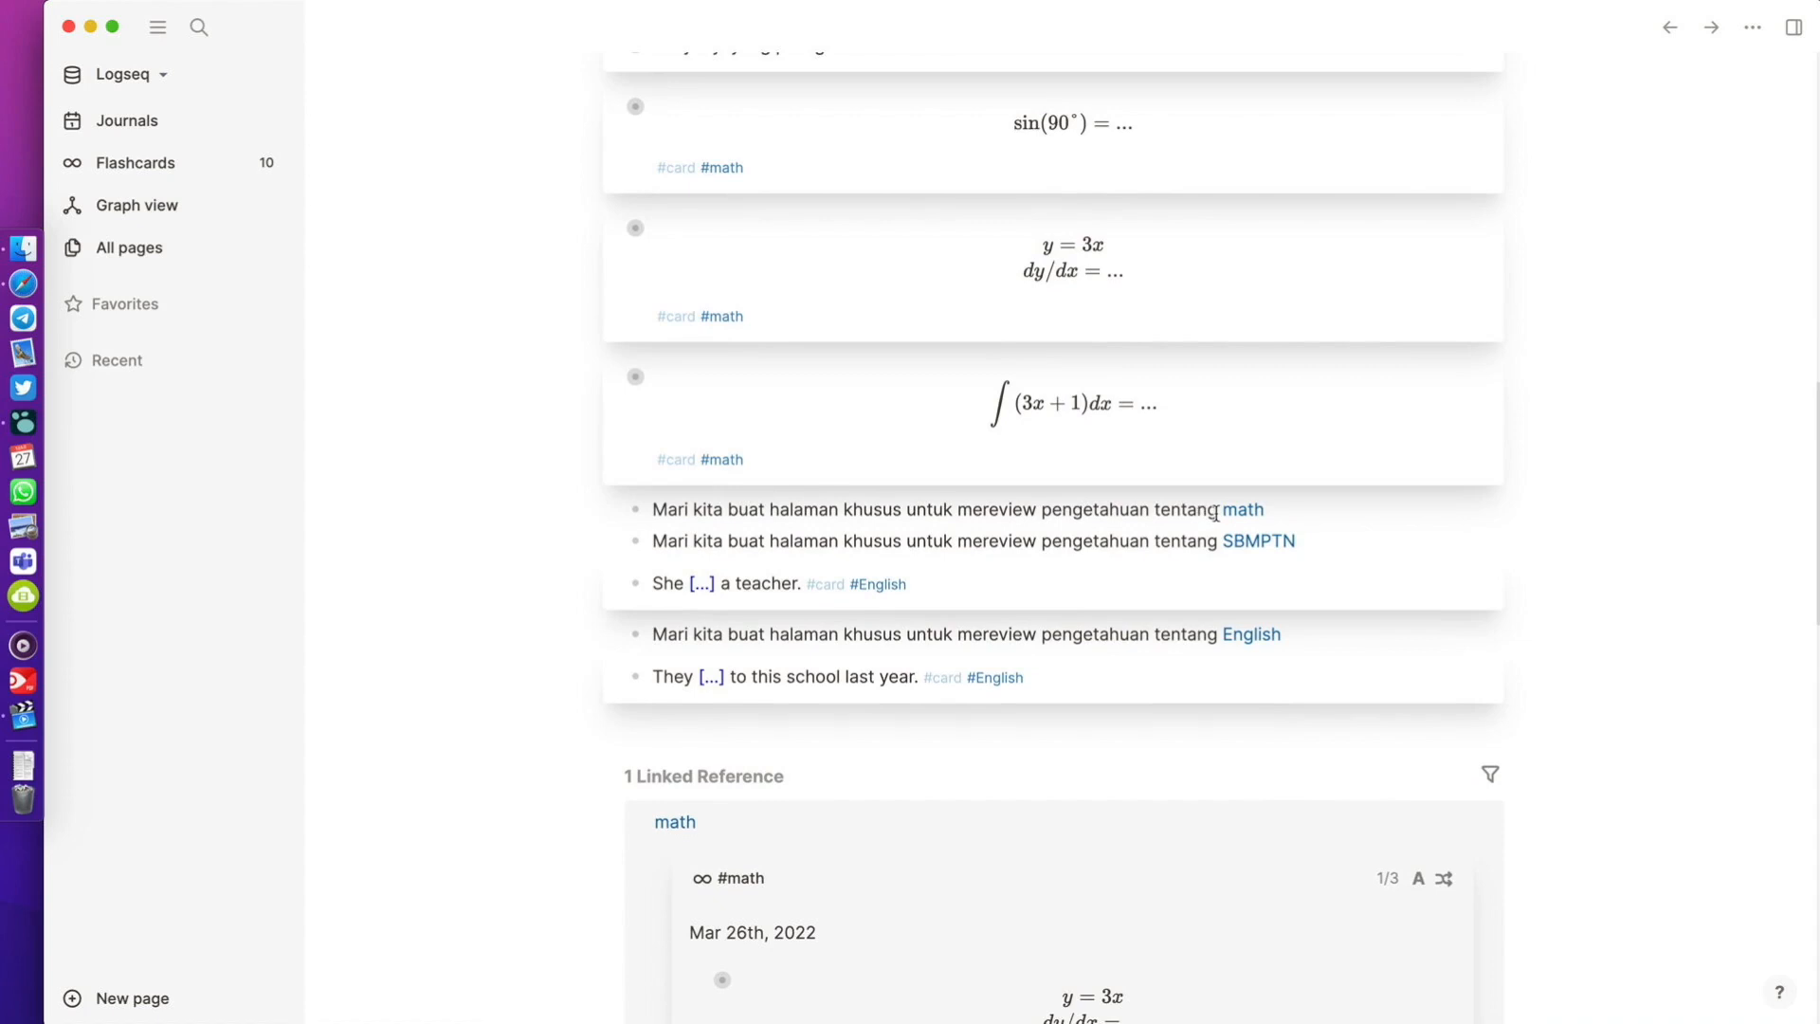
click(1258, 543)
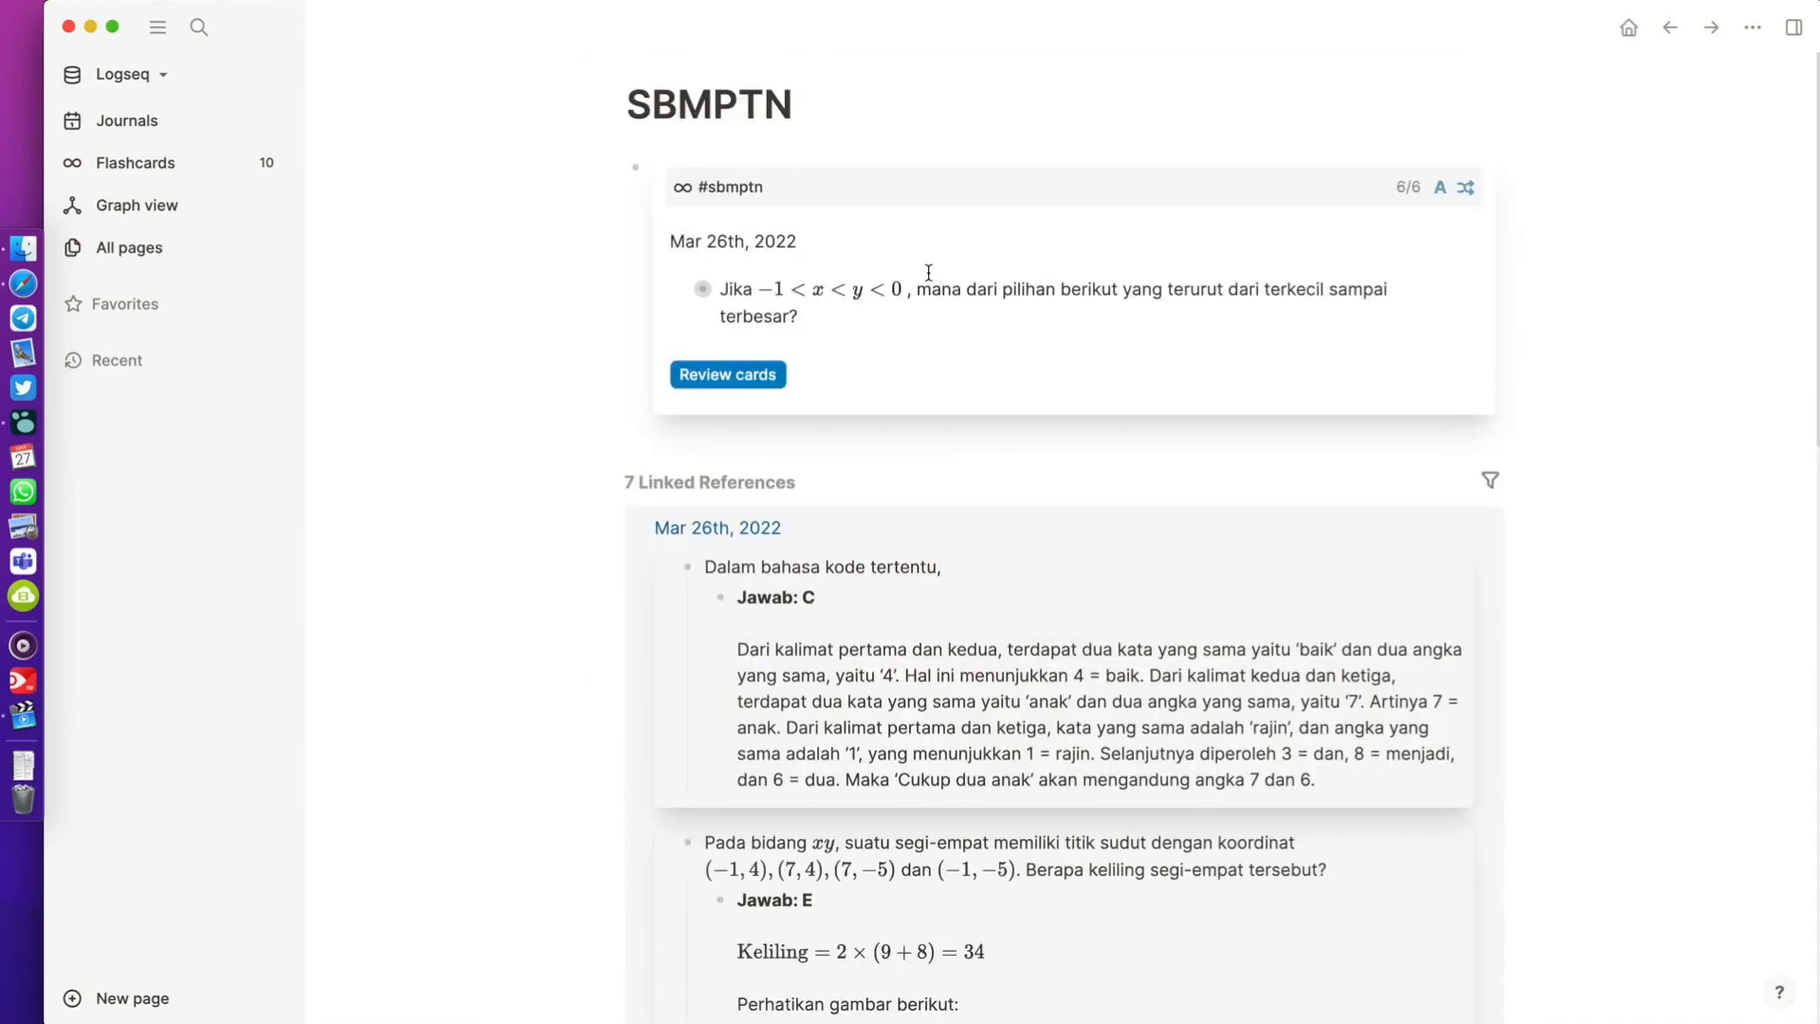
Step: Replace the SBMPTN page's first block with the card query {{cards #SBMPTN}} and leave editing so it renders
click(751, 159)
key(super+a)
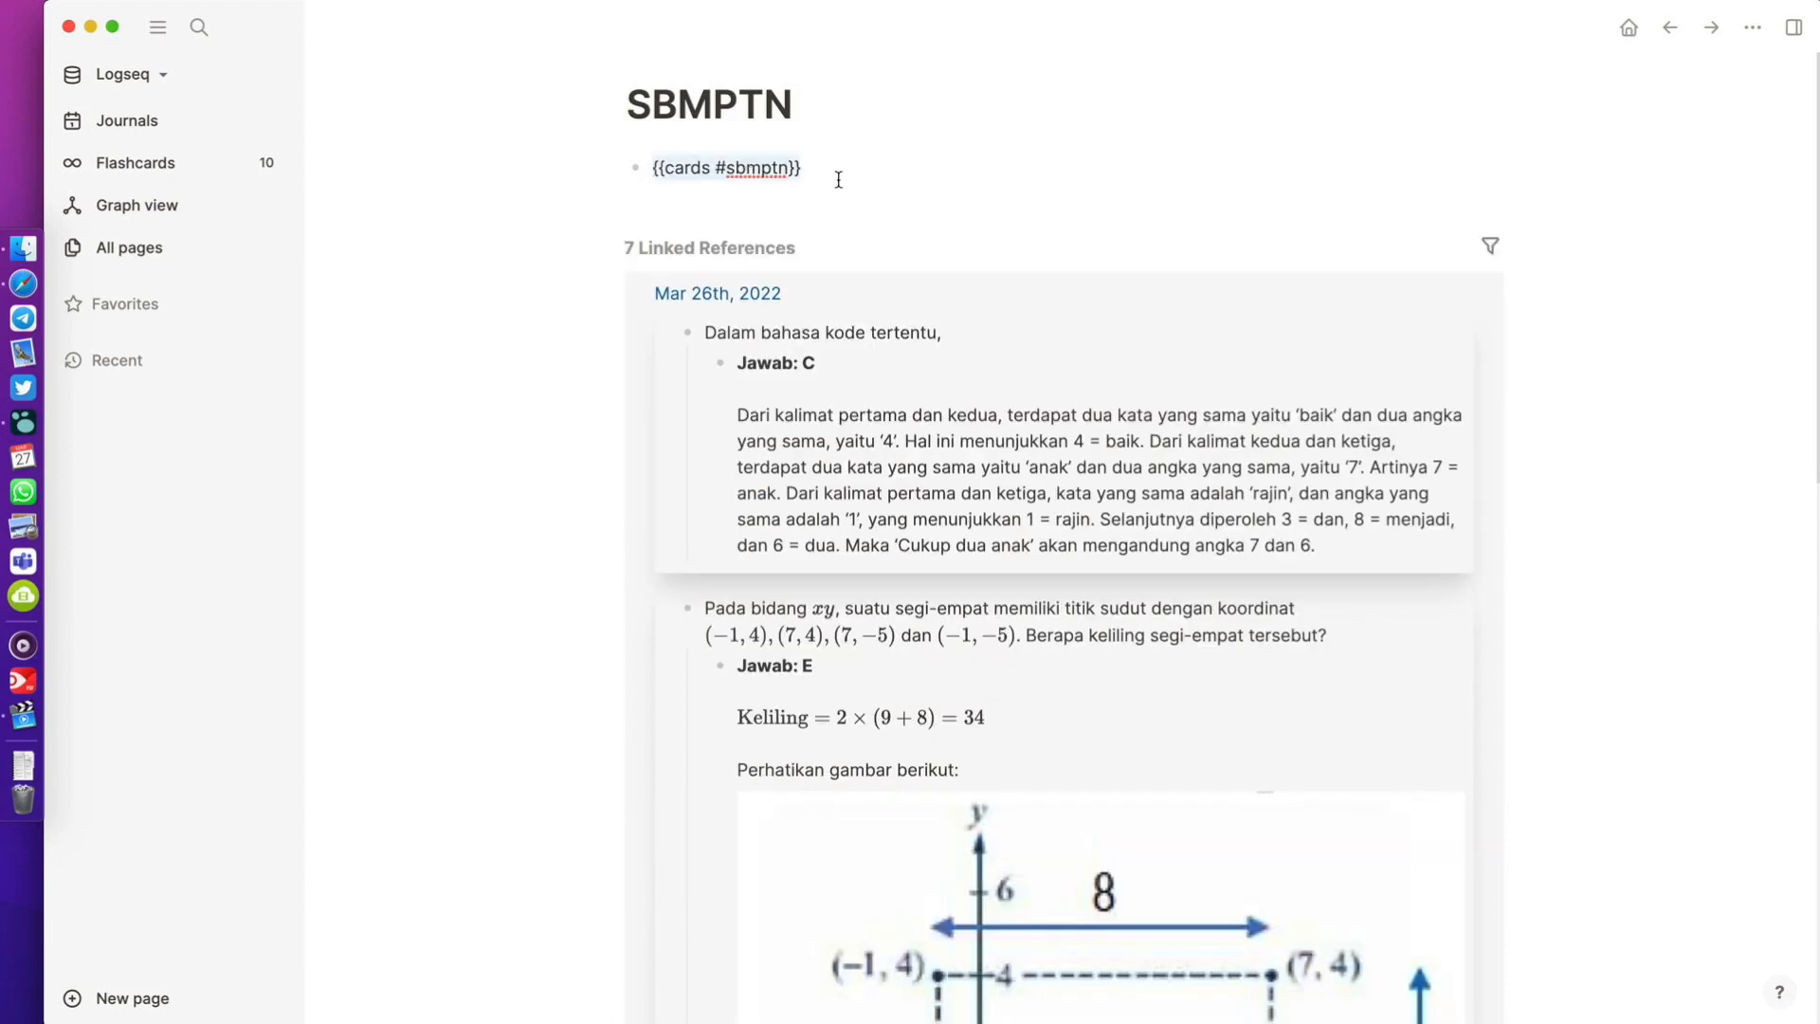
key(BackSpace)
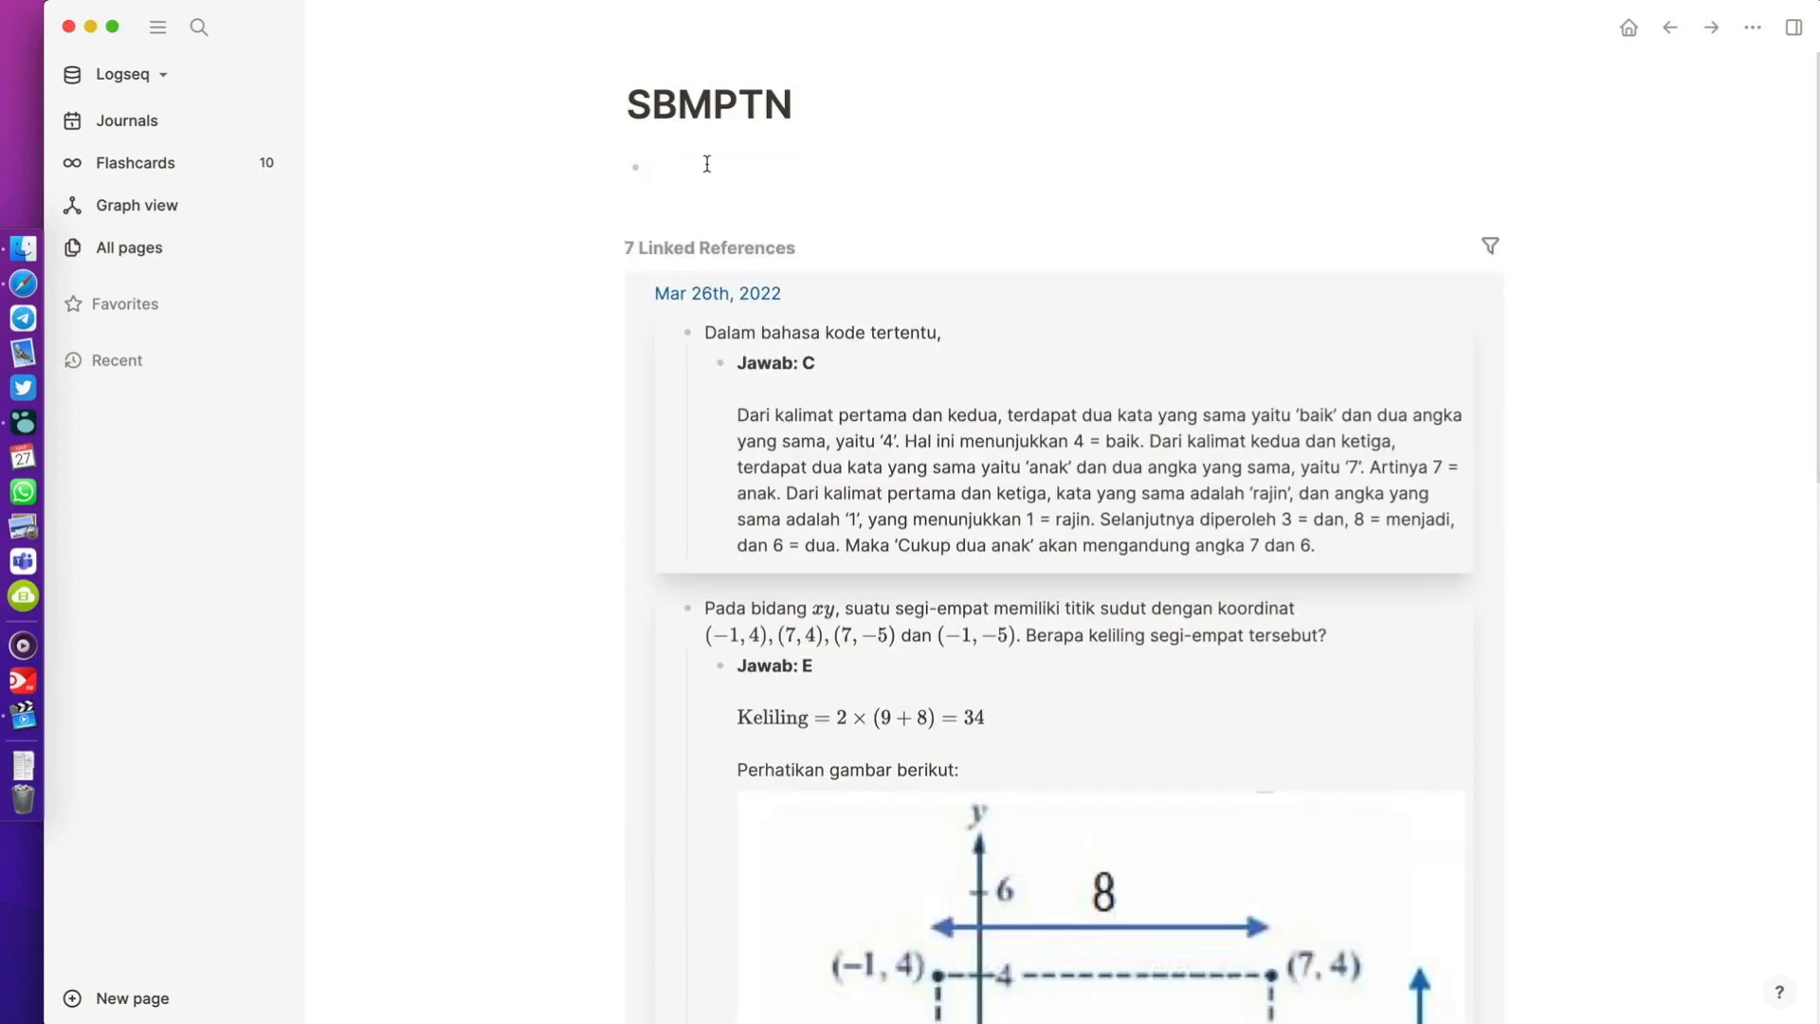
text({{)
text(cards)
text(#SBMP)
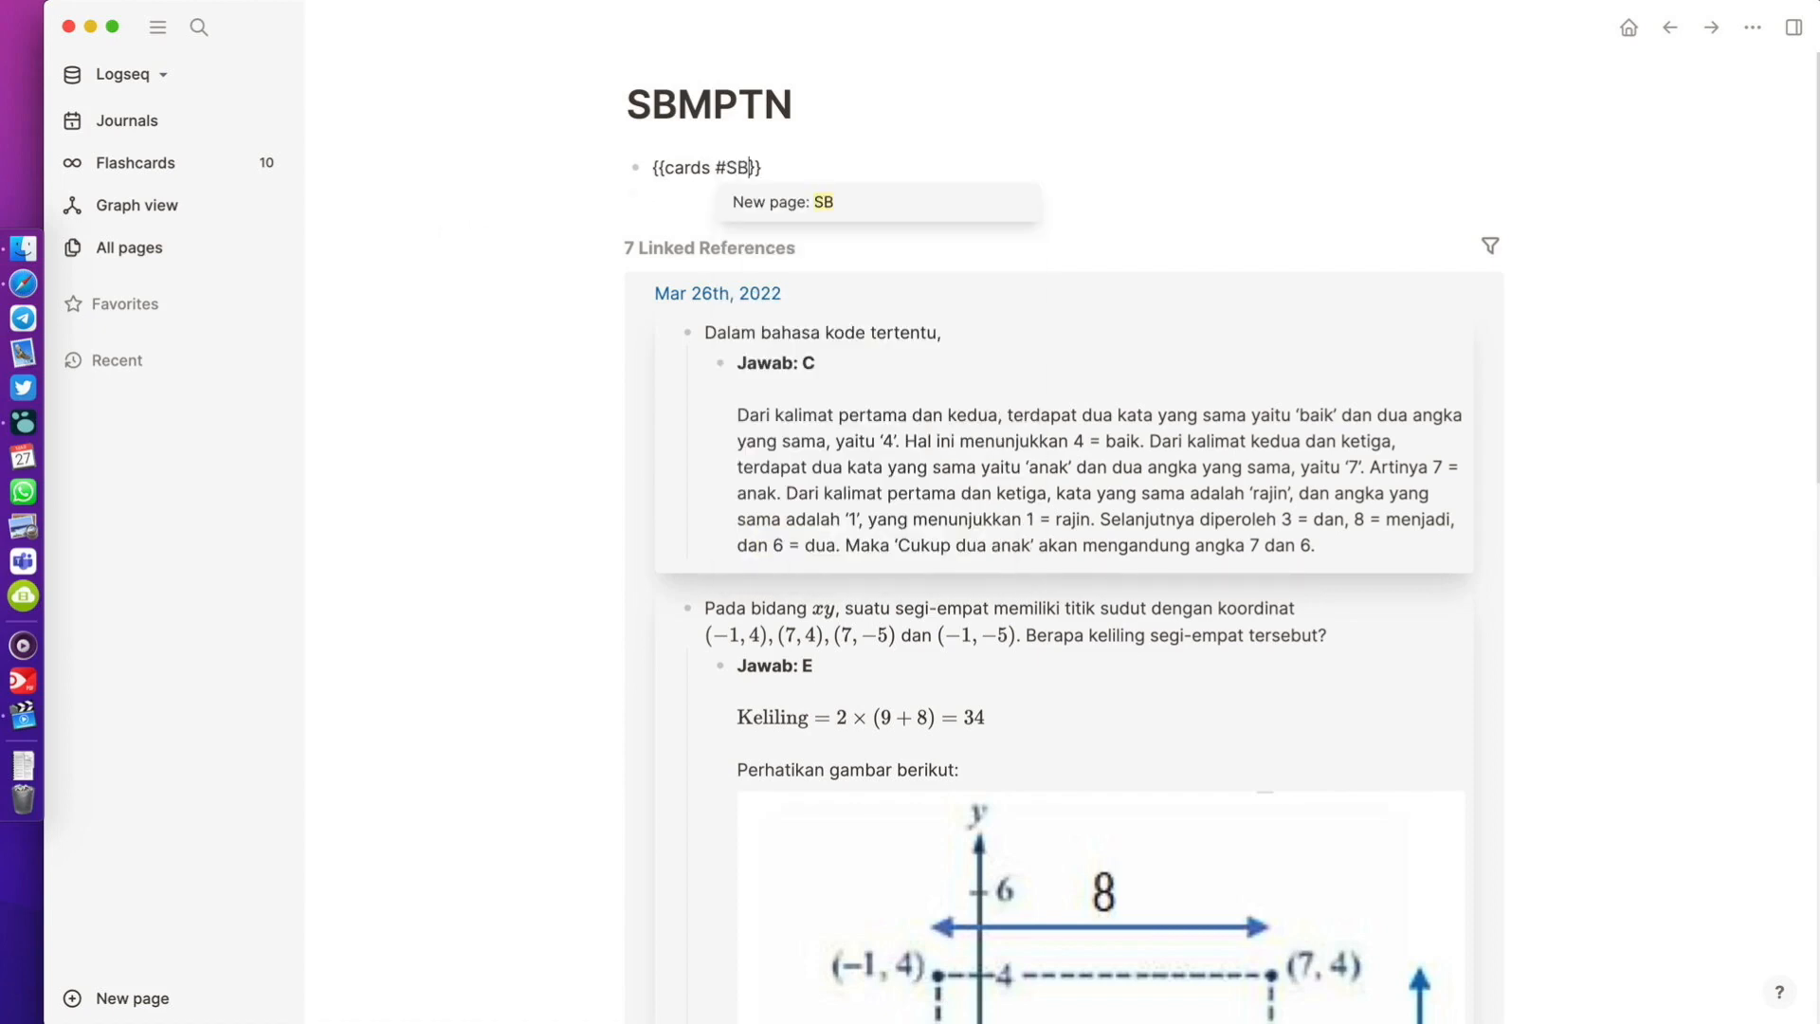
text(TN)
key(Escape)
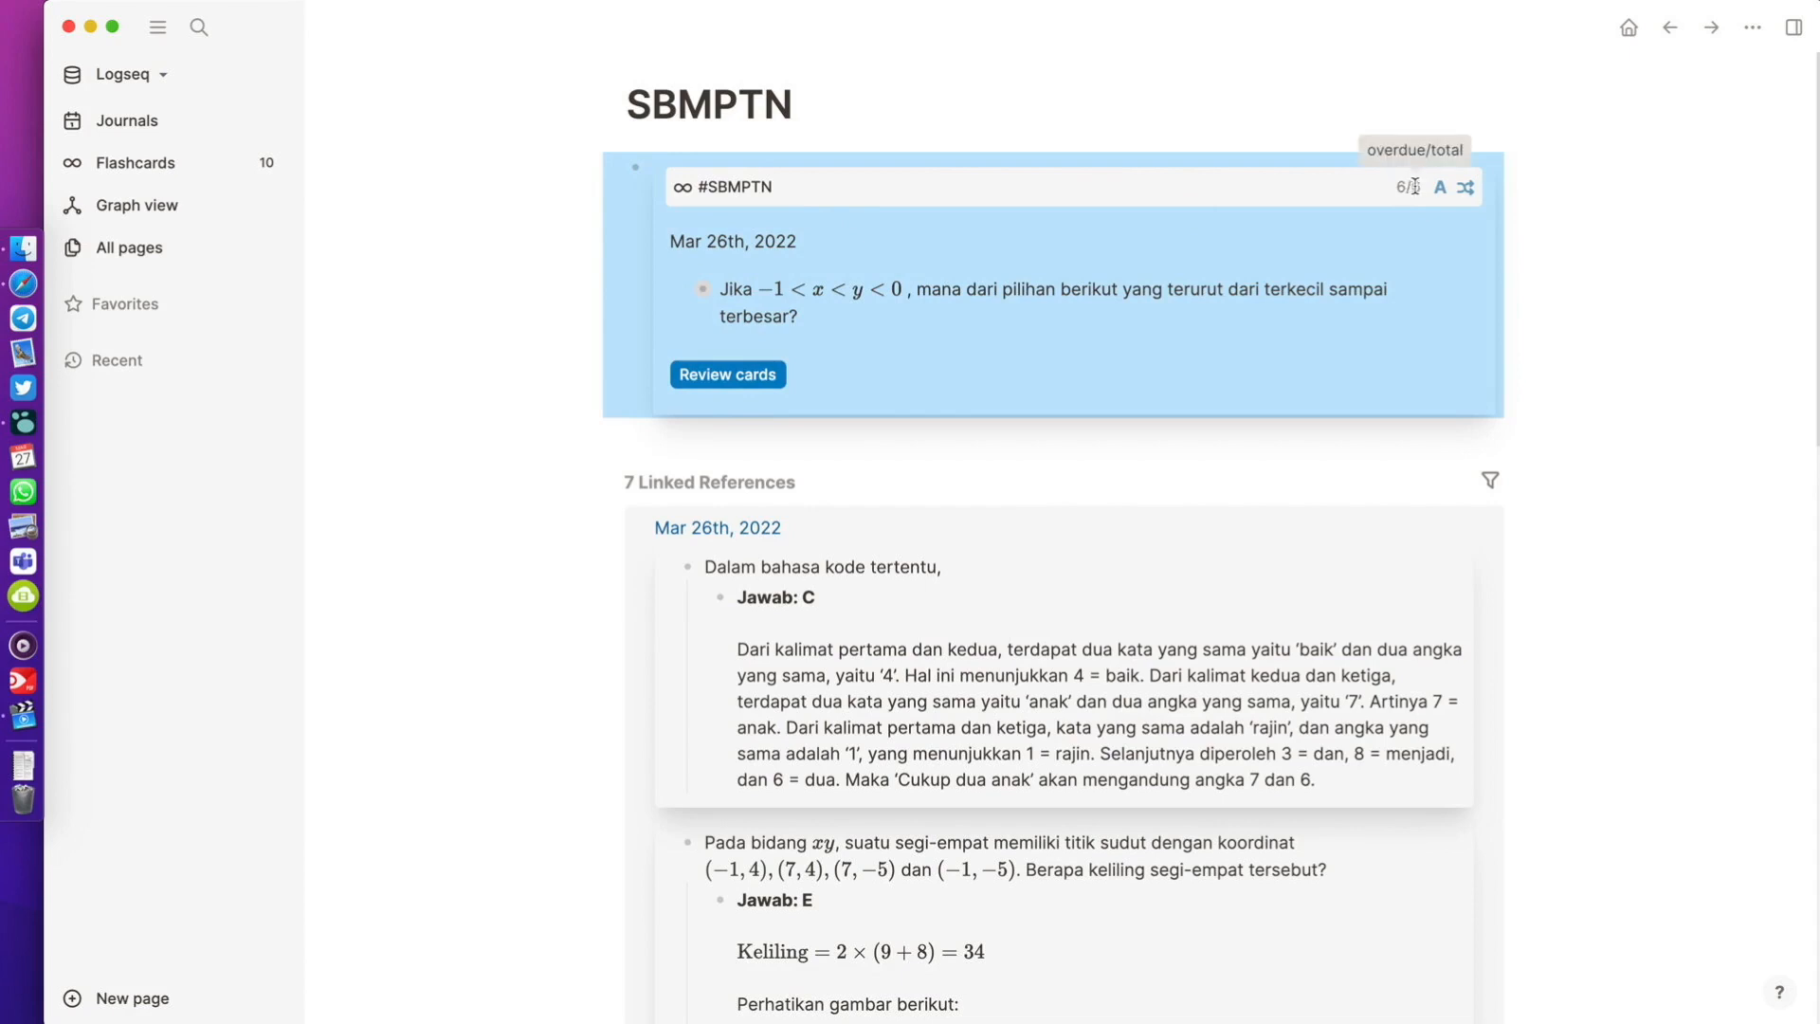
Step: Start reviewing the #SBMPTN cards, show the answer to the inequality ordering question, and rate it Forgotten
click(730, 377)
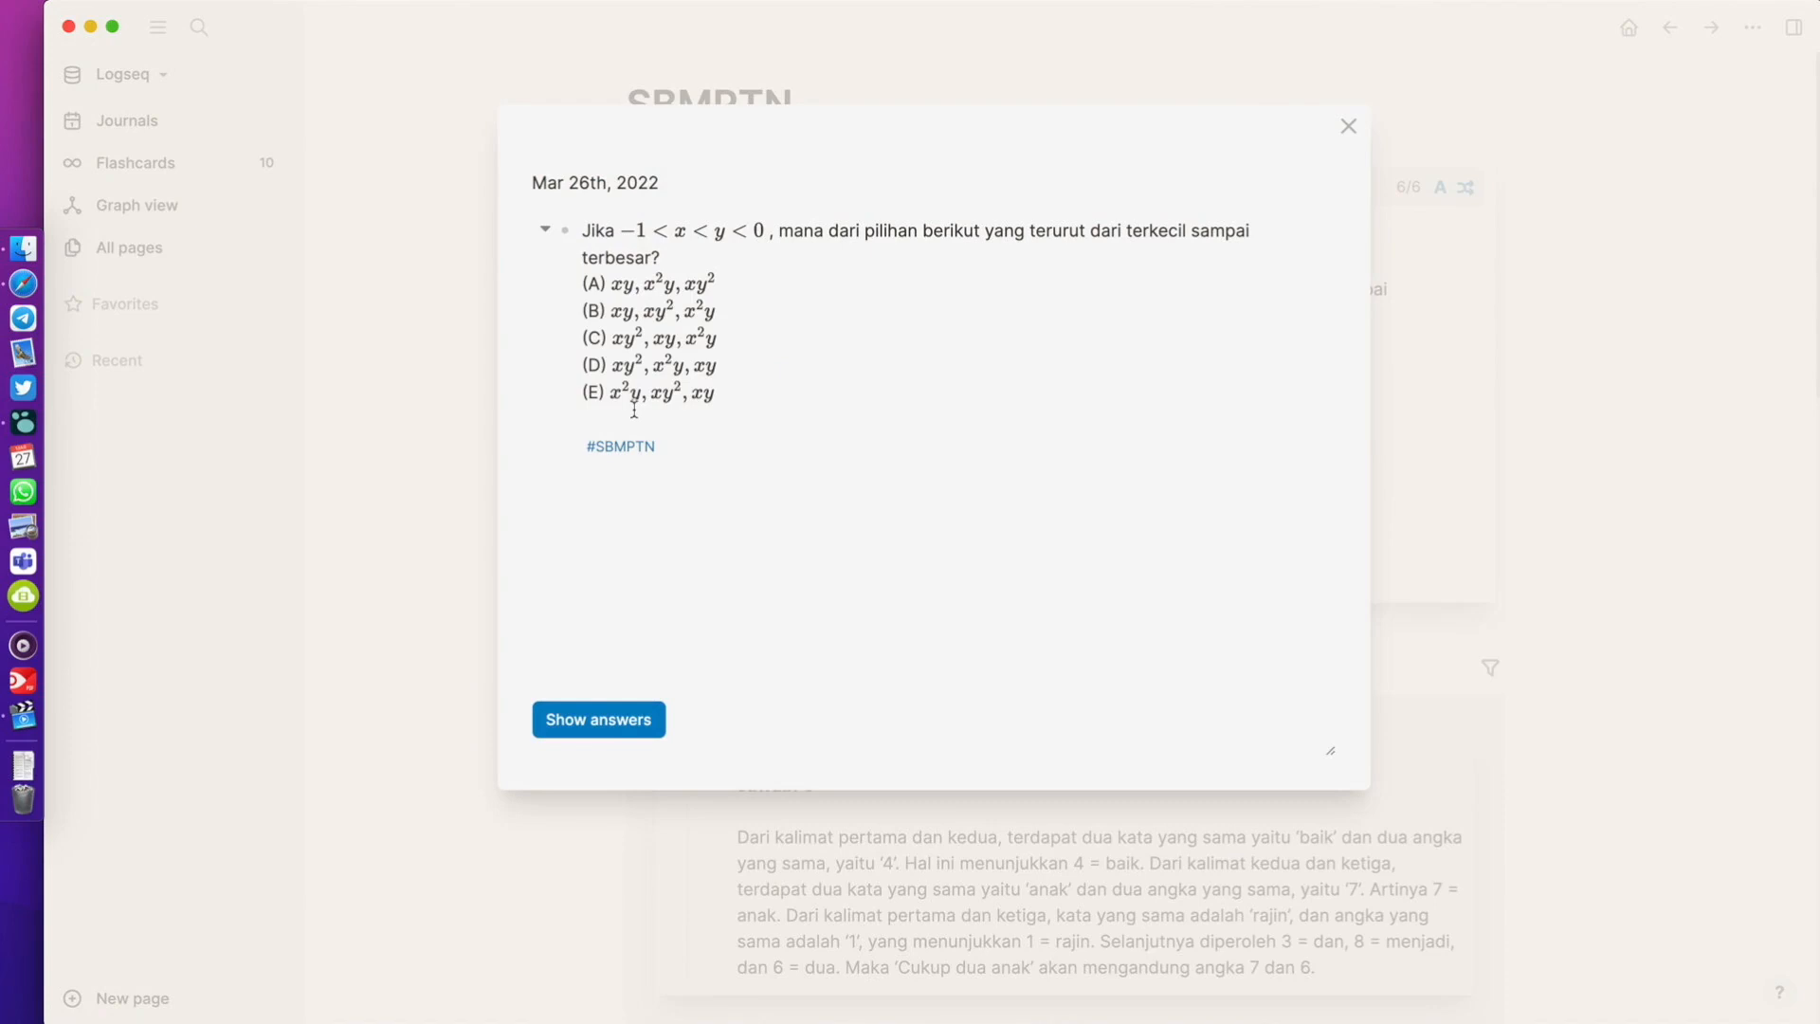
click(621, 722)
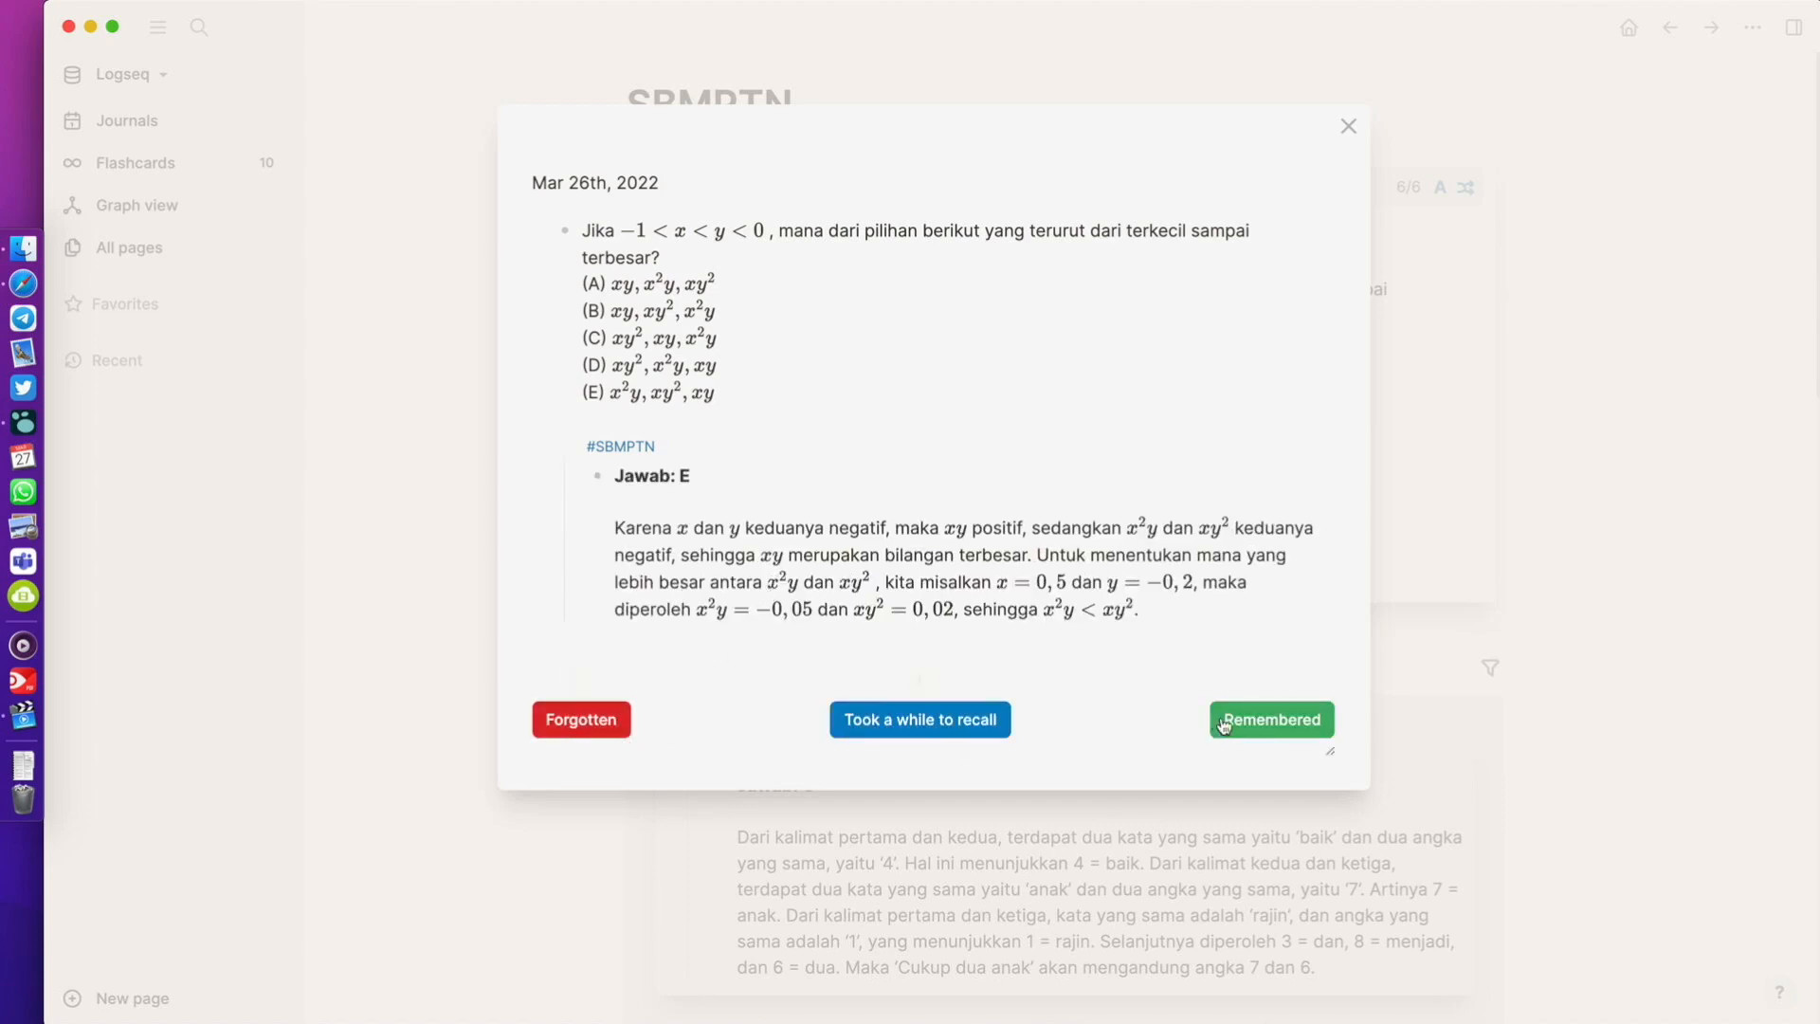
click(597, 728)
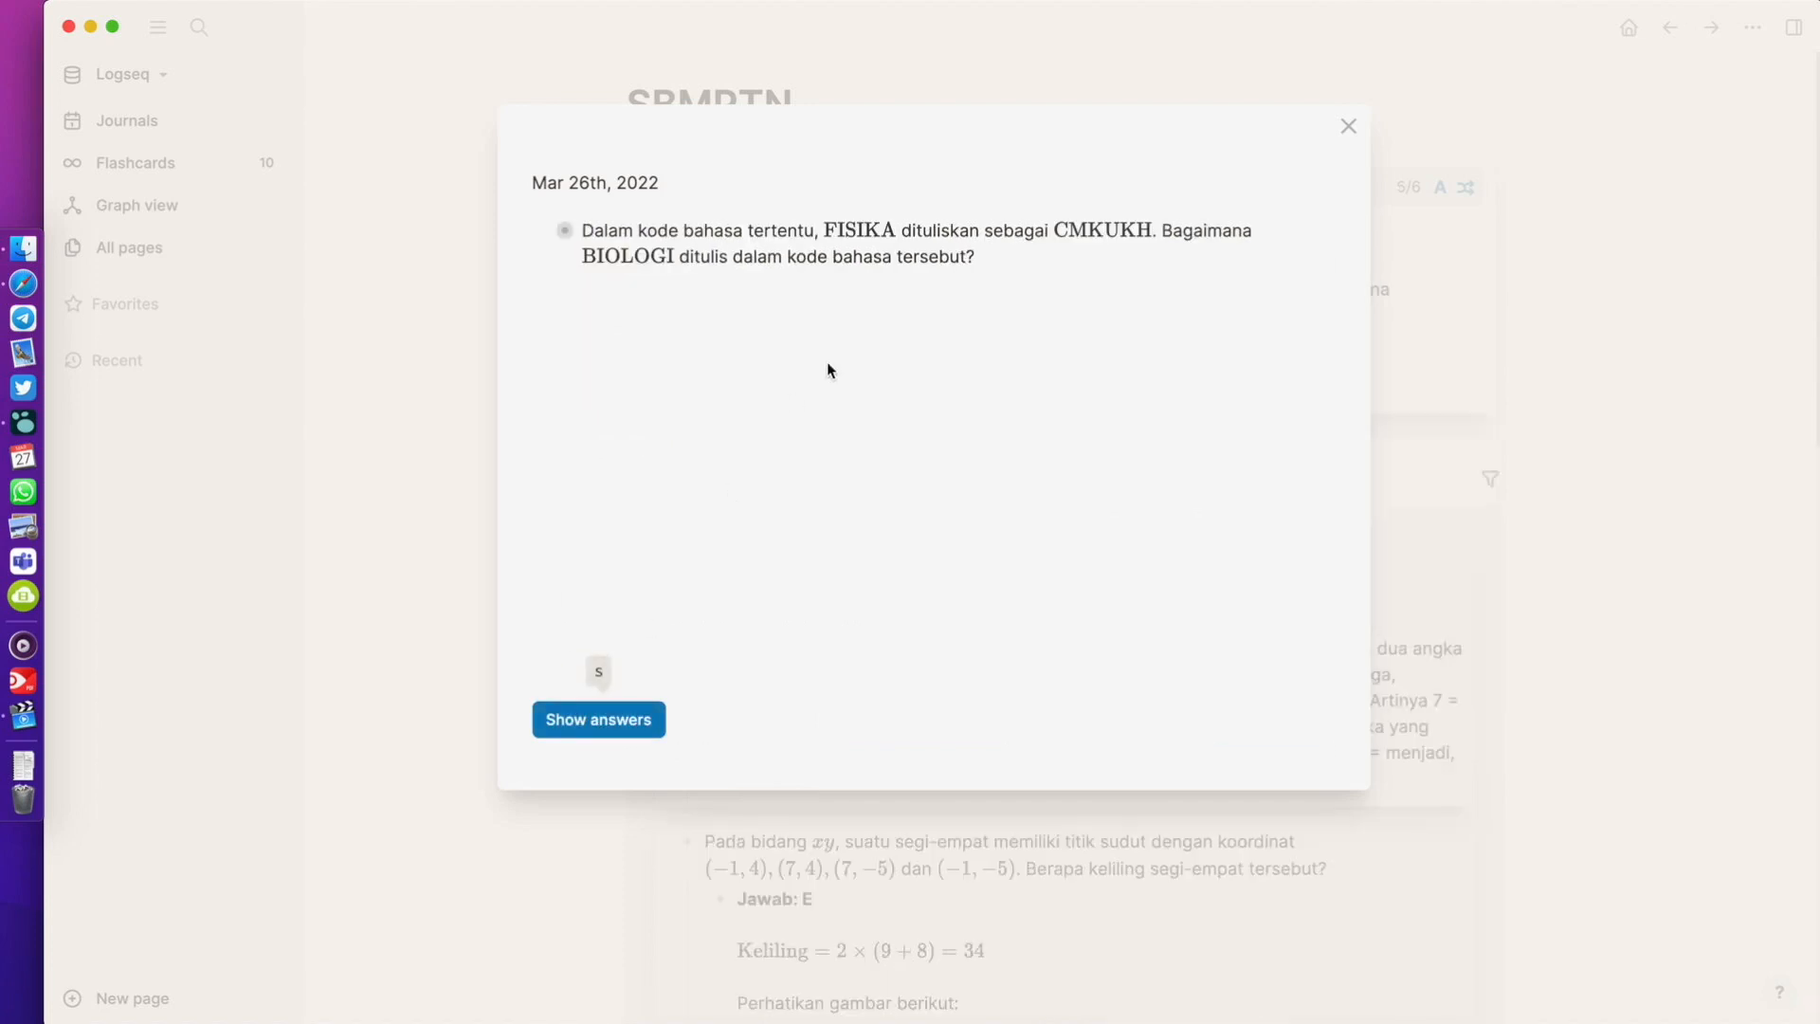
Step: Expand the FISIKA/BIOLOGI question in the review, show its answer, and rate it Took a while to recall
click(546, 233)
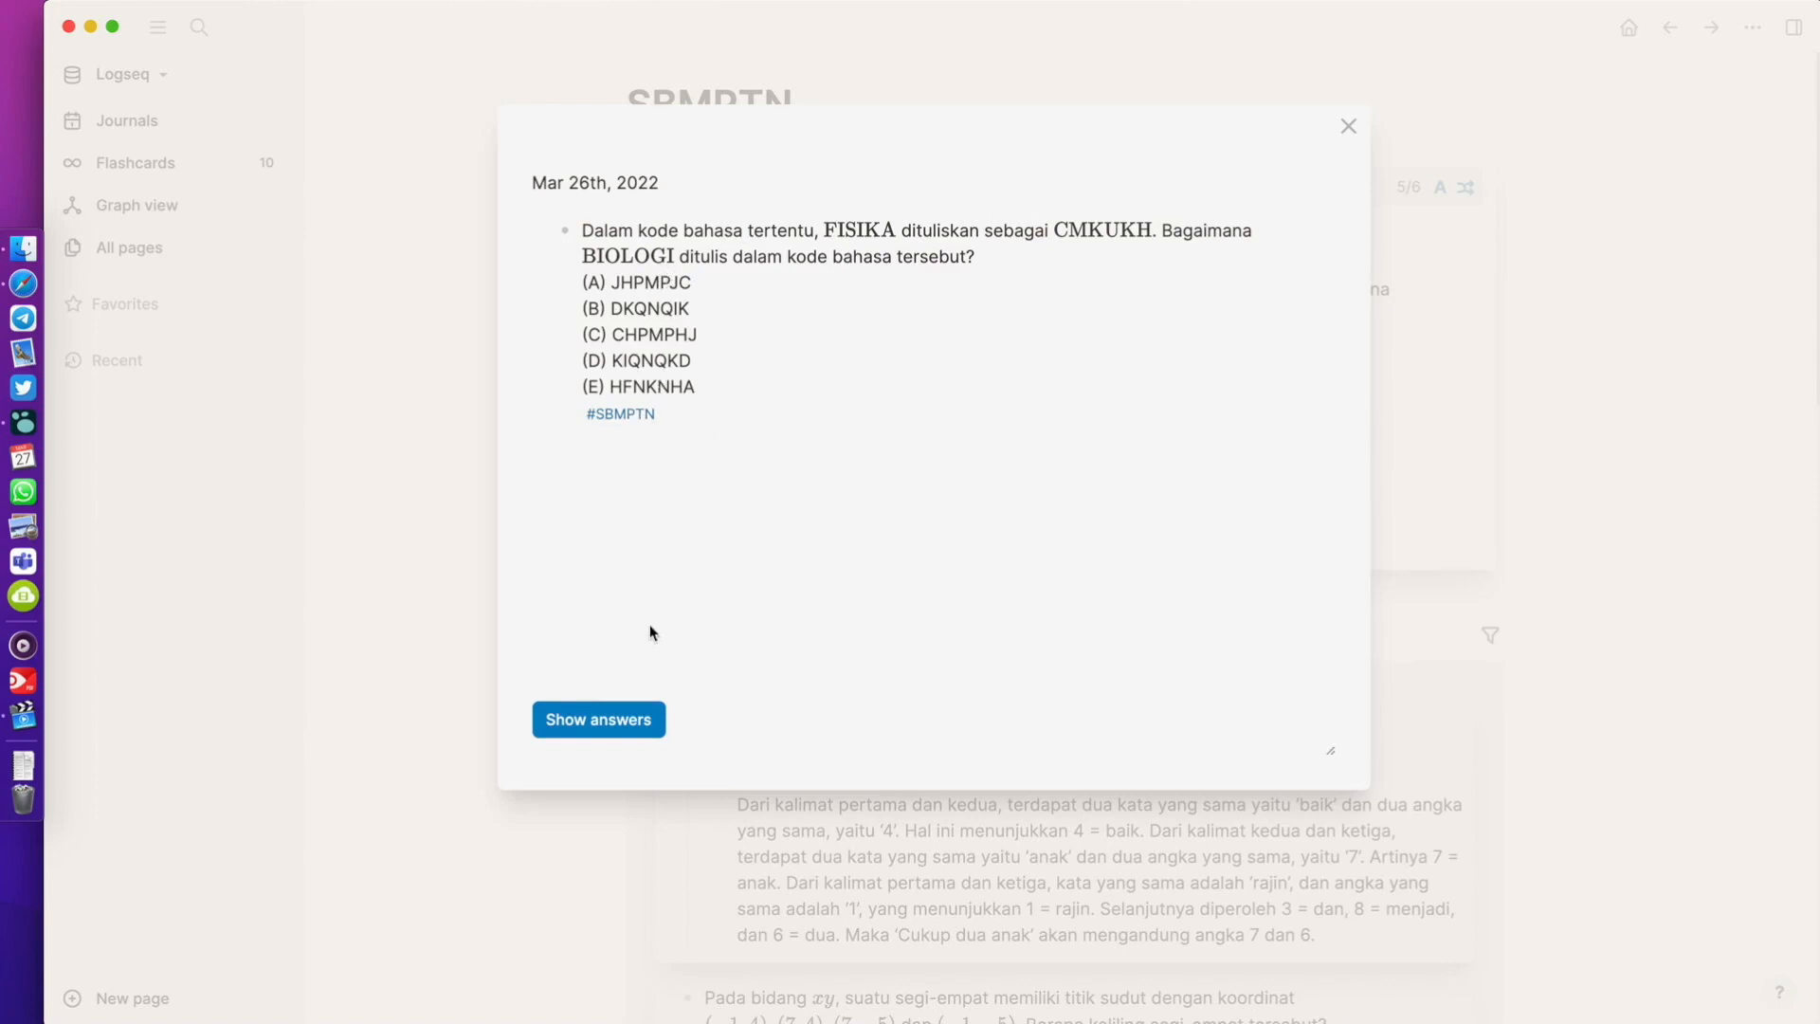
click(612, 726)
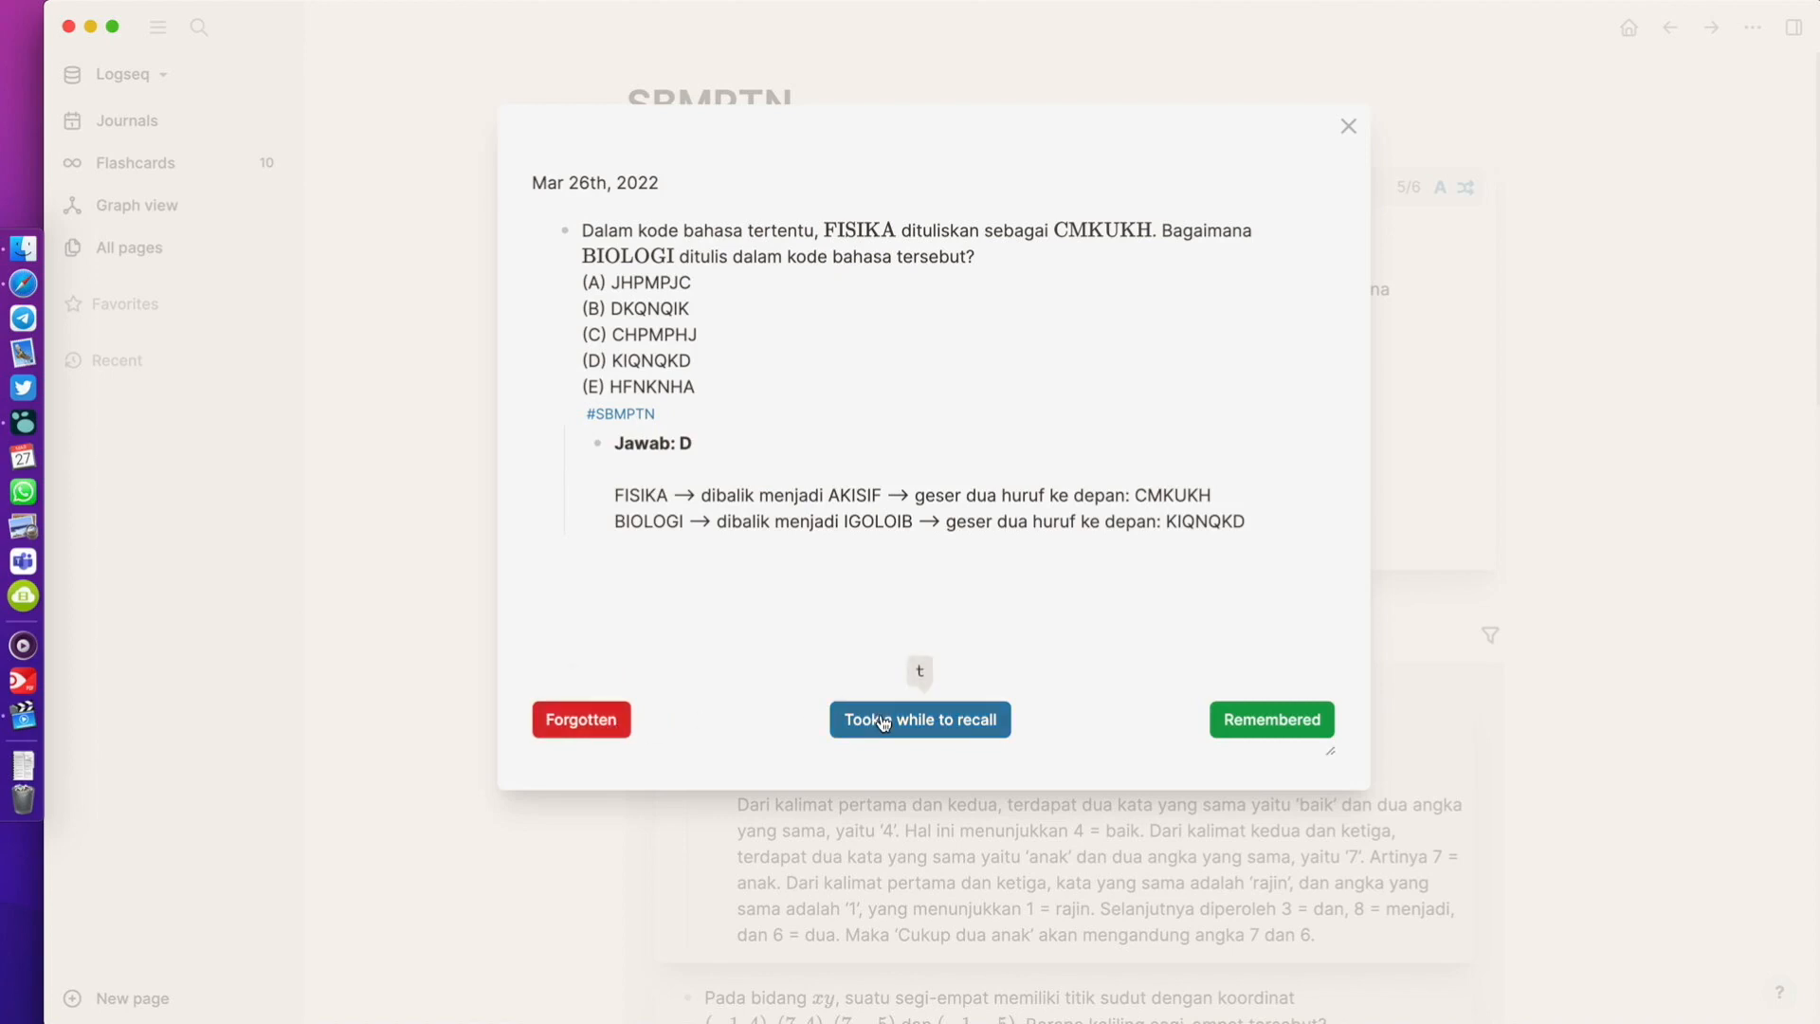
click(944, 730)
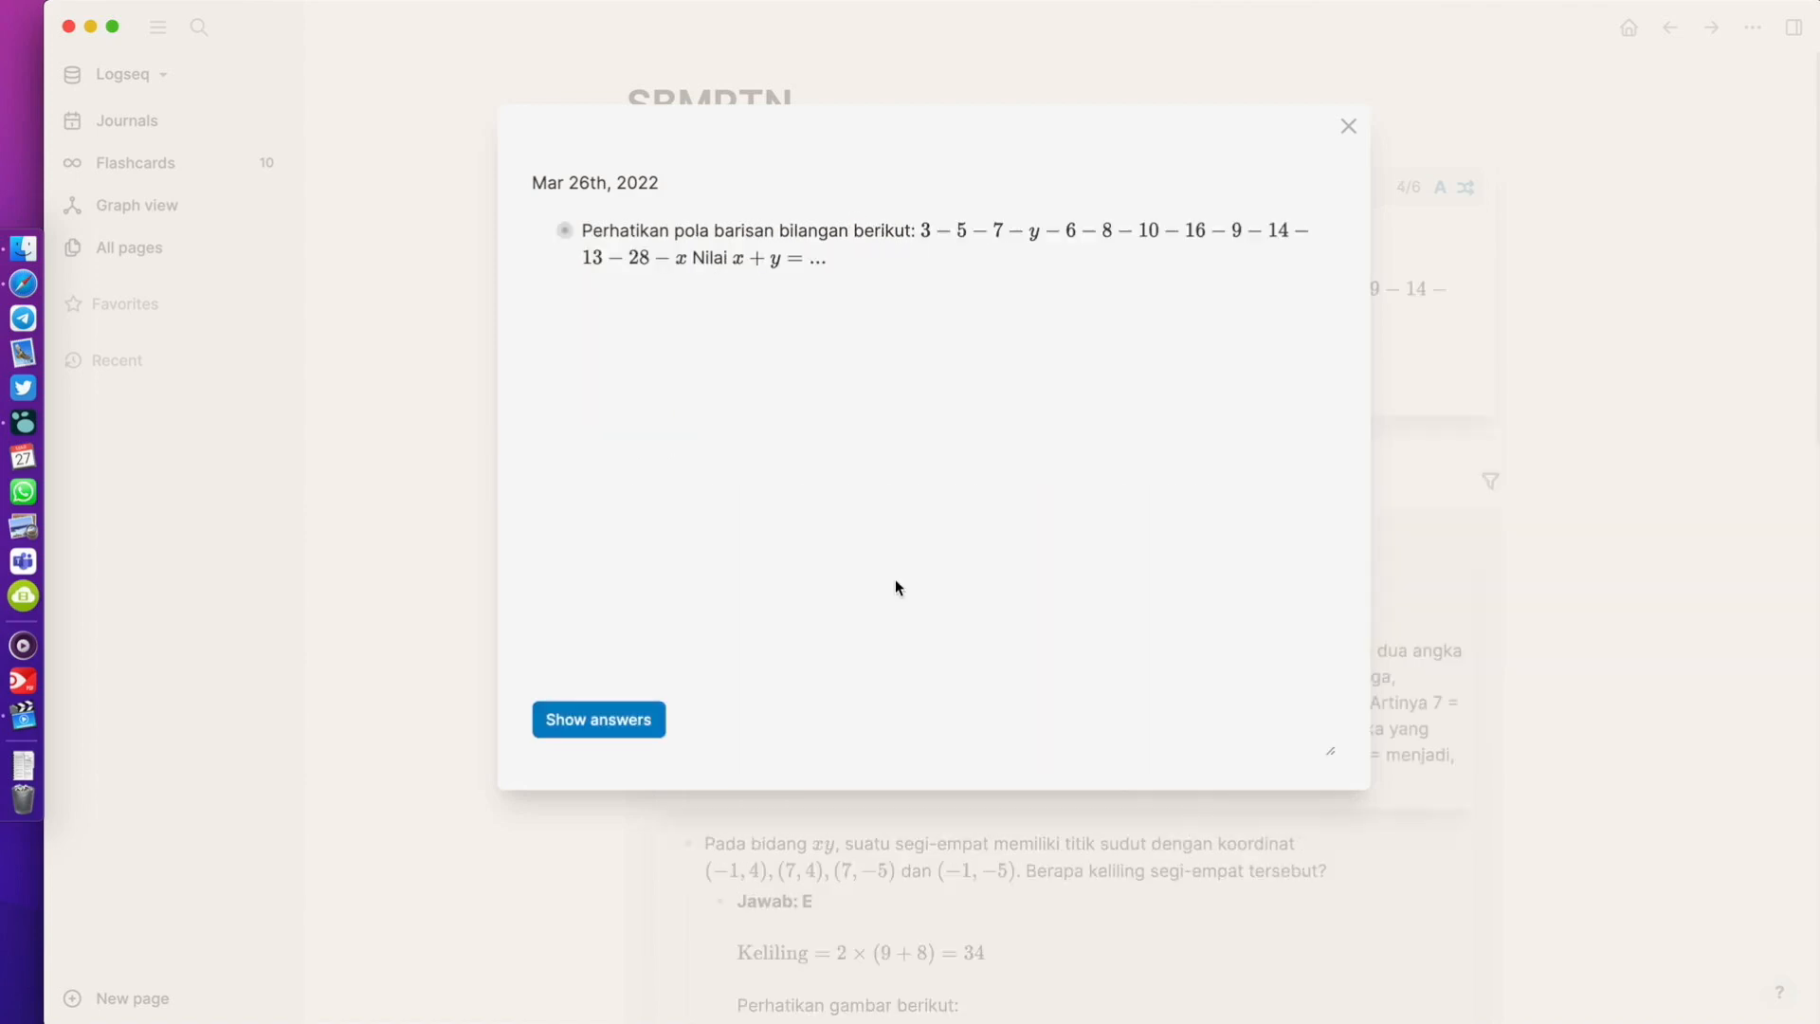
Step: Expand the number sequence question in the review, show its answer, and rate it Remembered
click(544, 232)
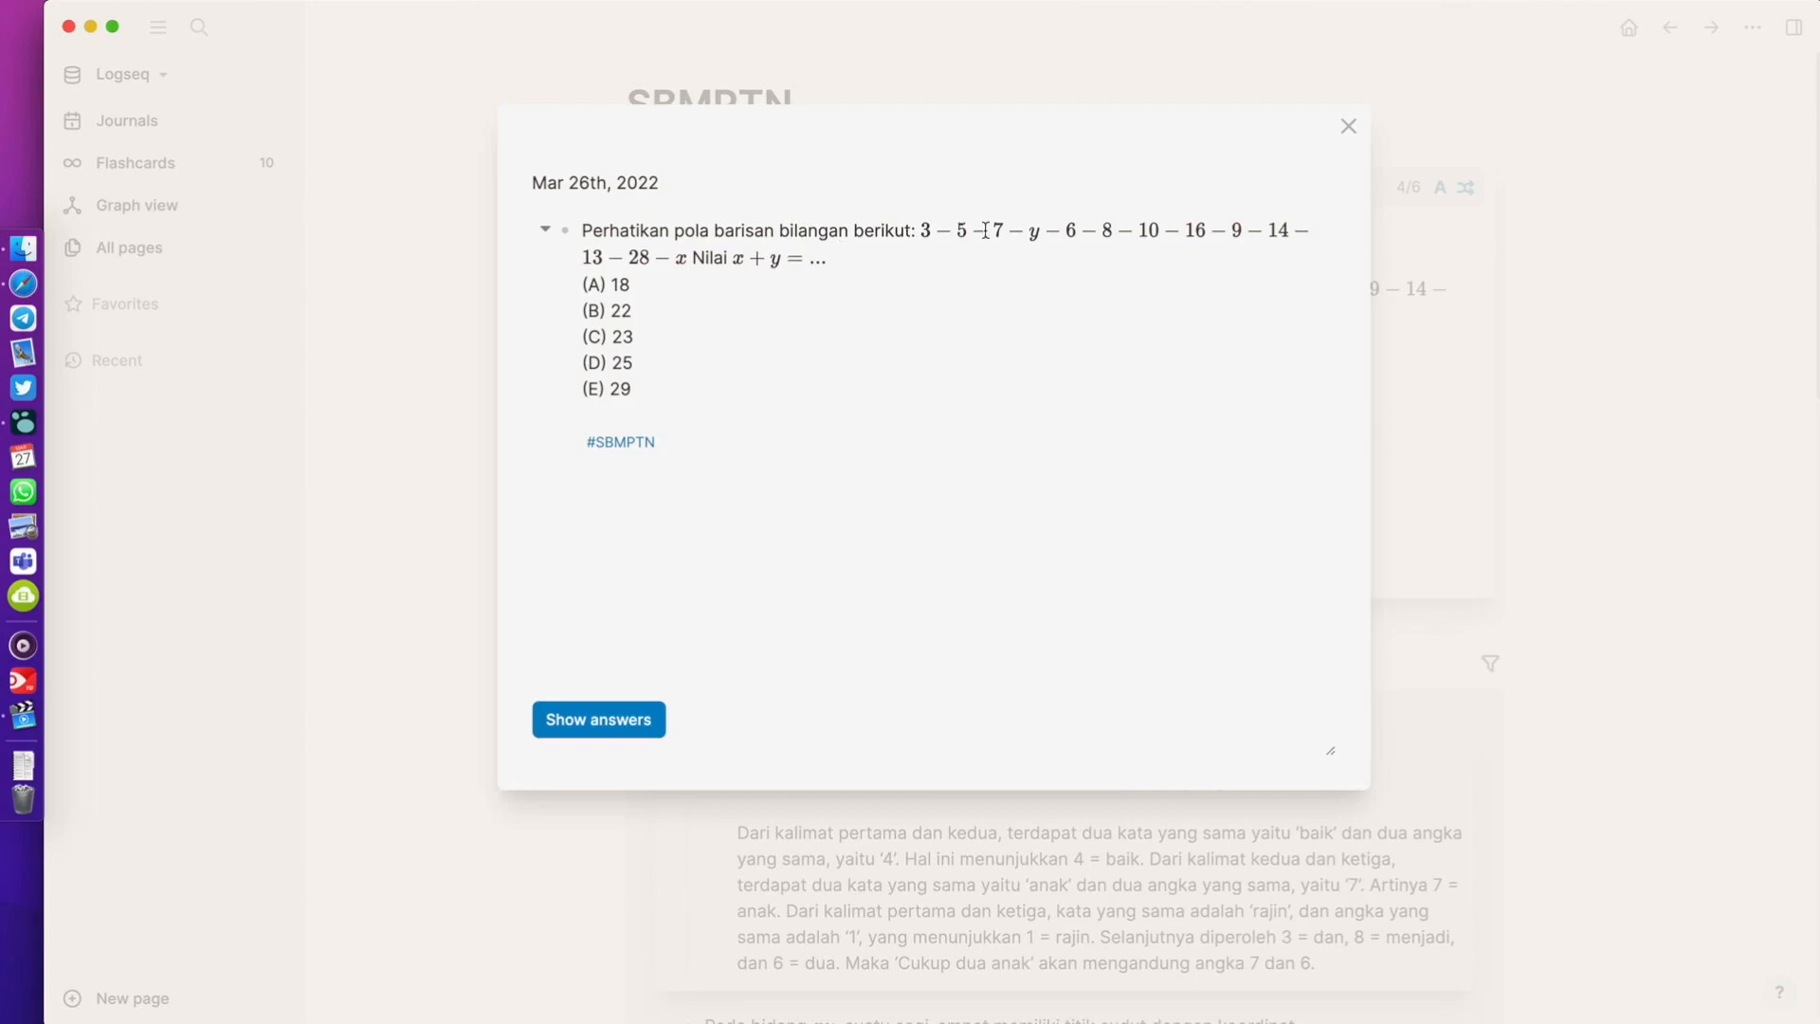
click(630, 730)
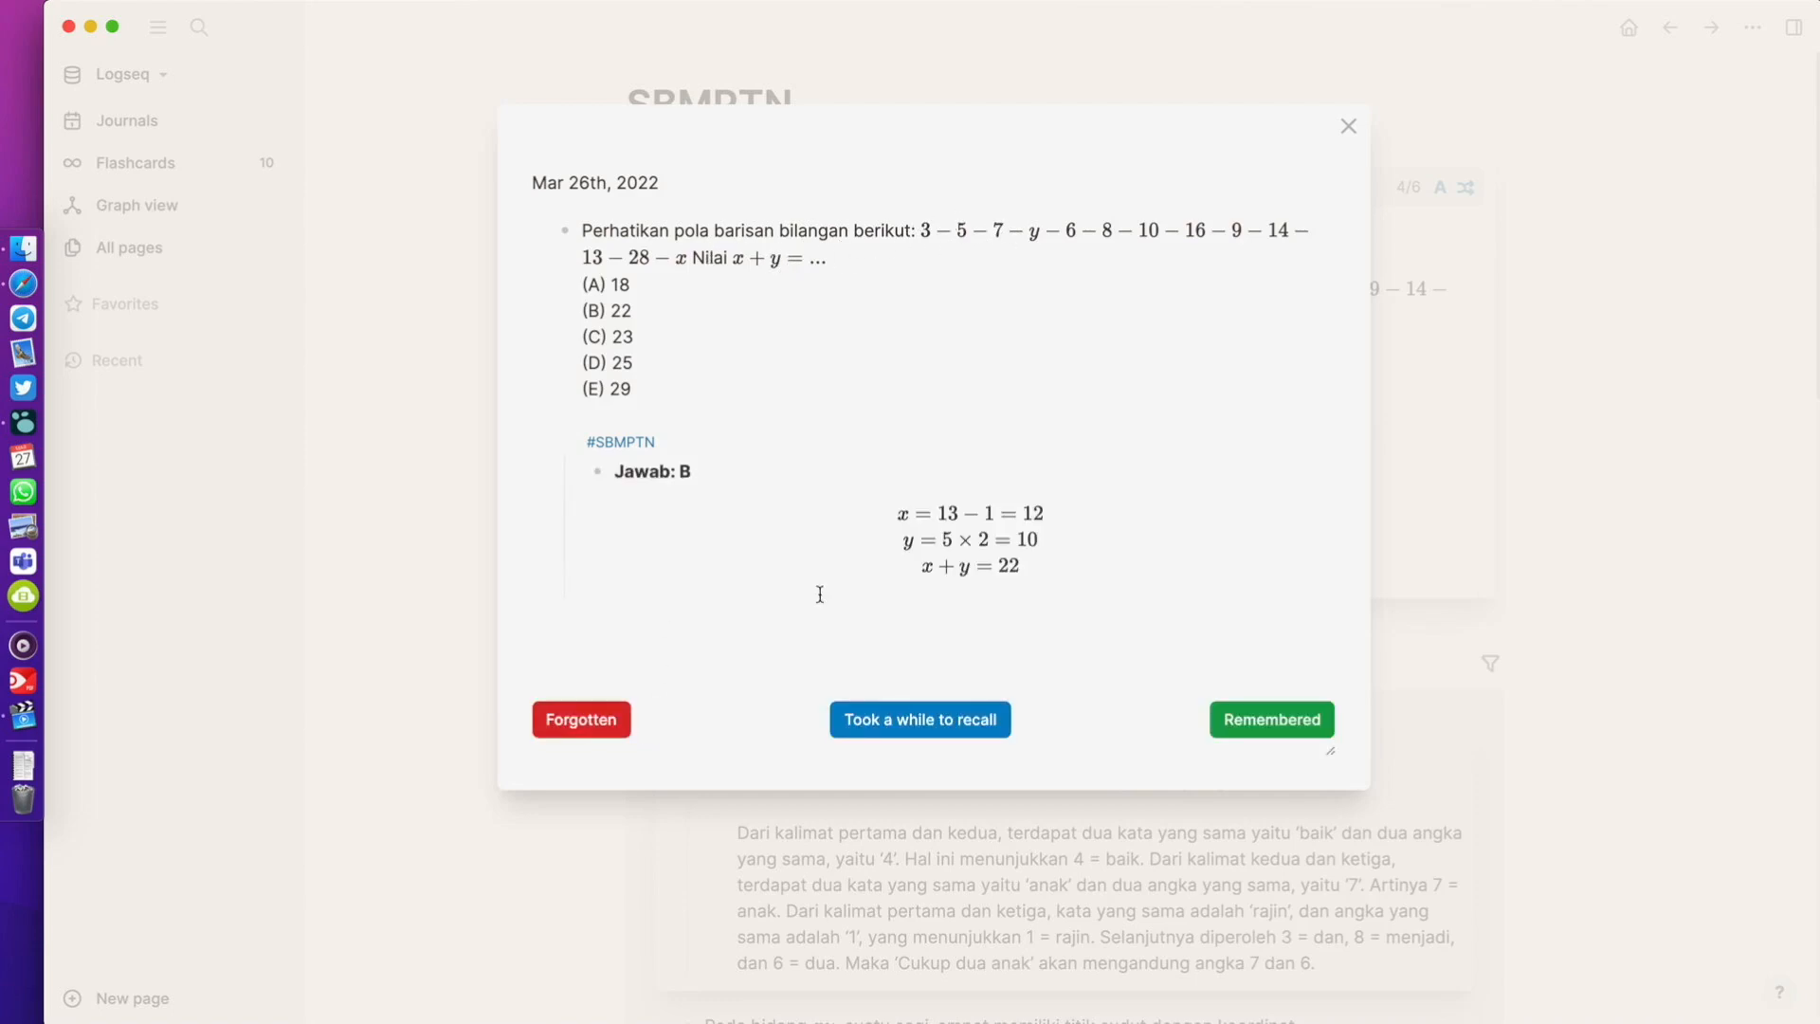
click(1266, 737)
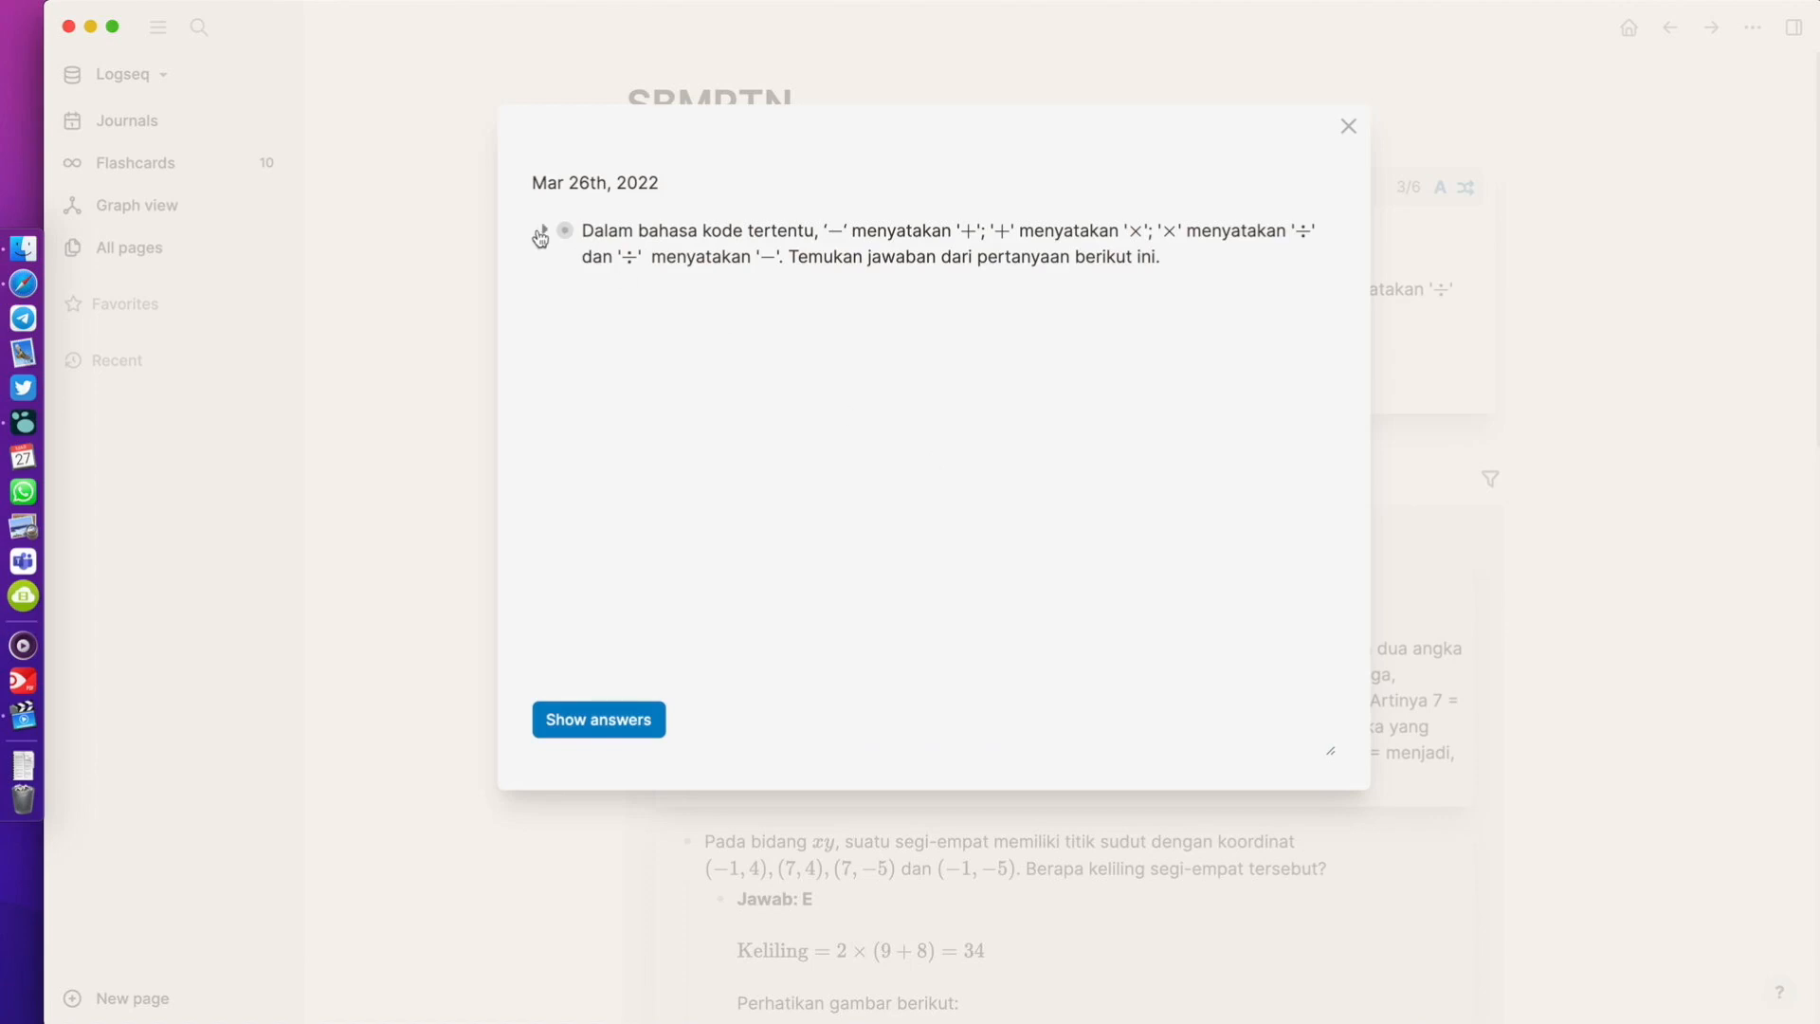
Step: Expand the operator-code arithmetic question, show its answer, rate it Forgotten, and close the review
click(541, 233)
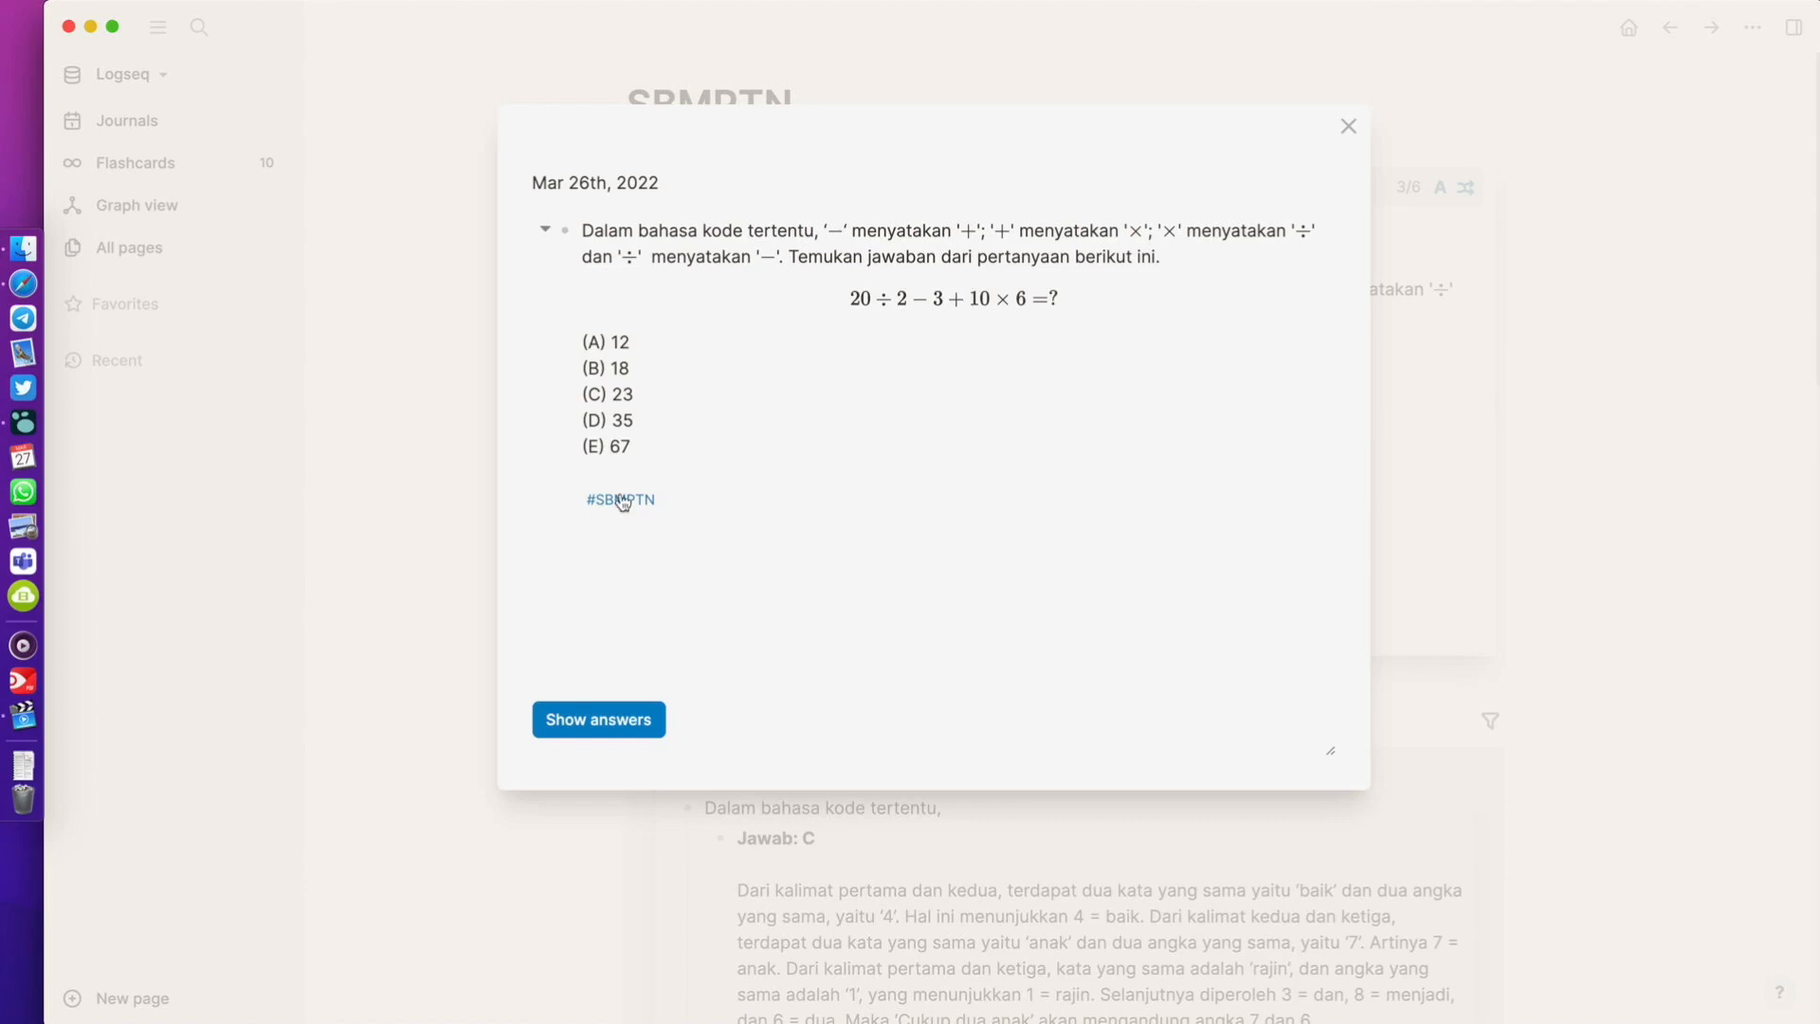
click(626, 721)
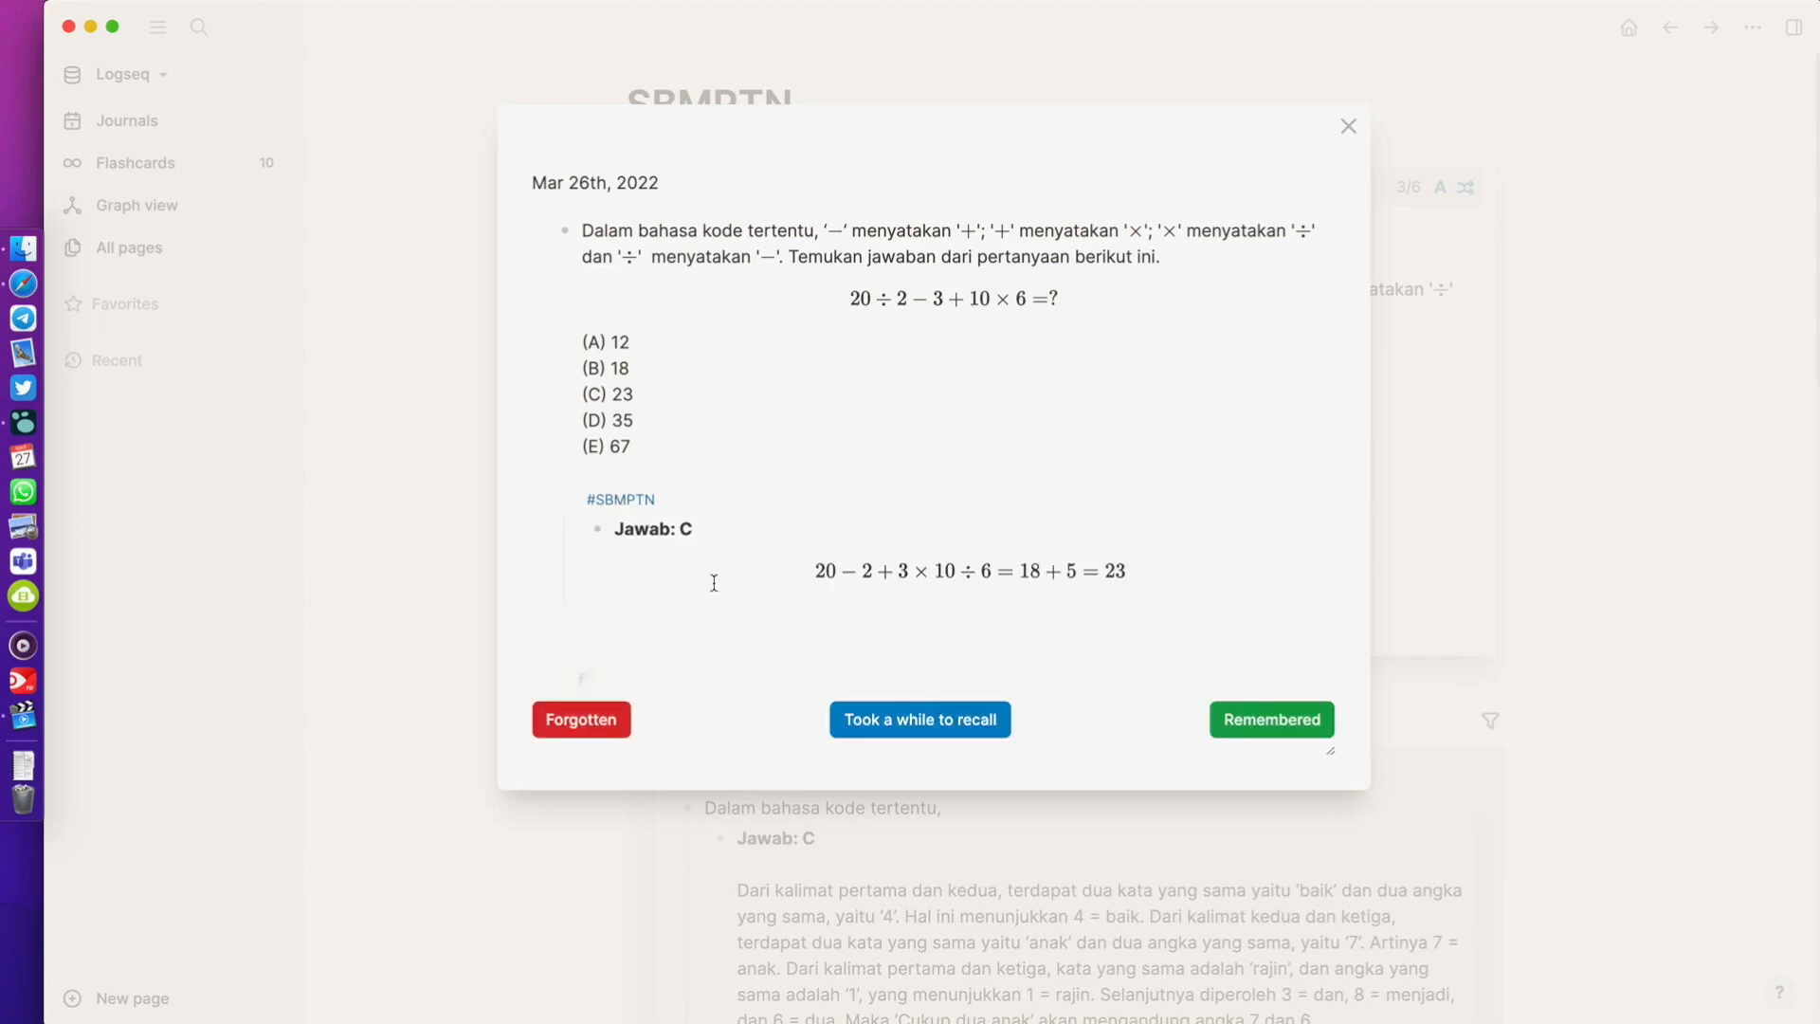
click(593, 731)
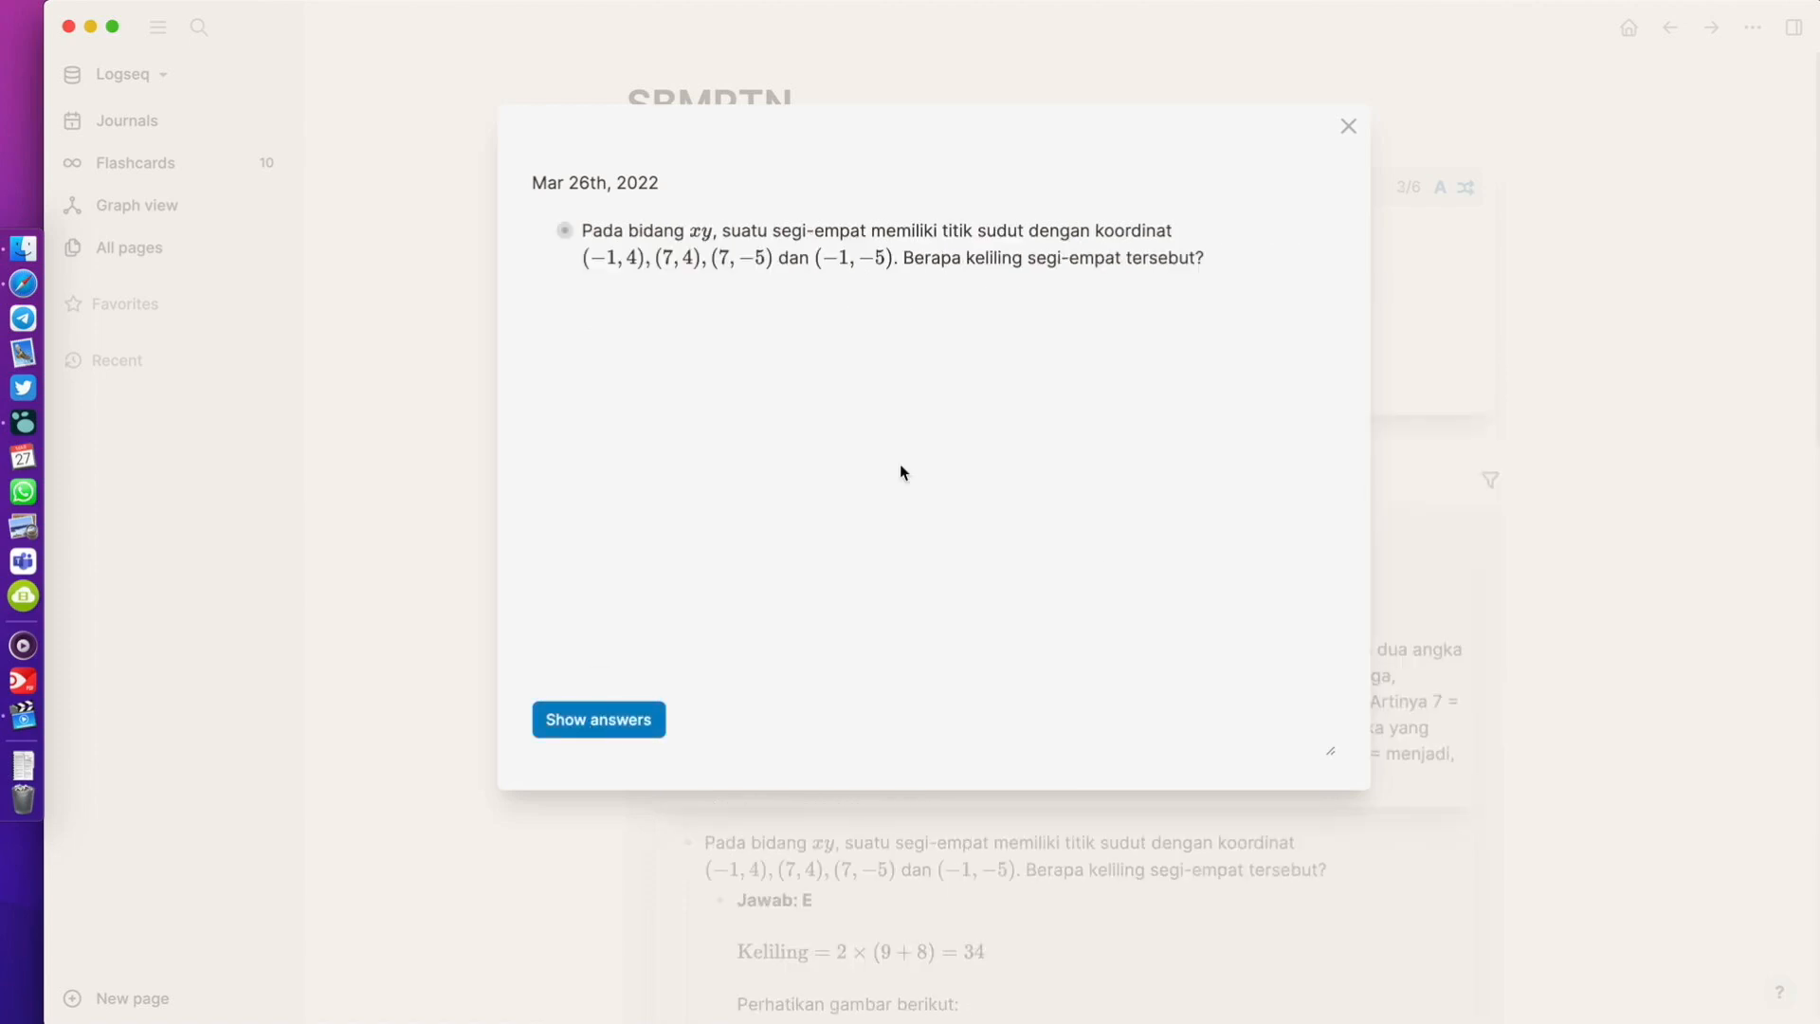
click(1346, 129)
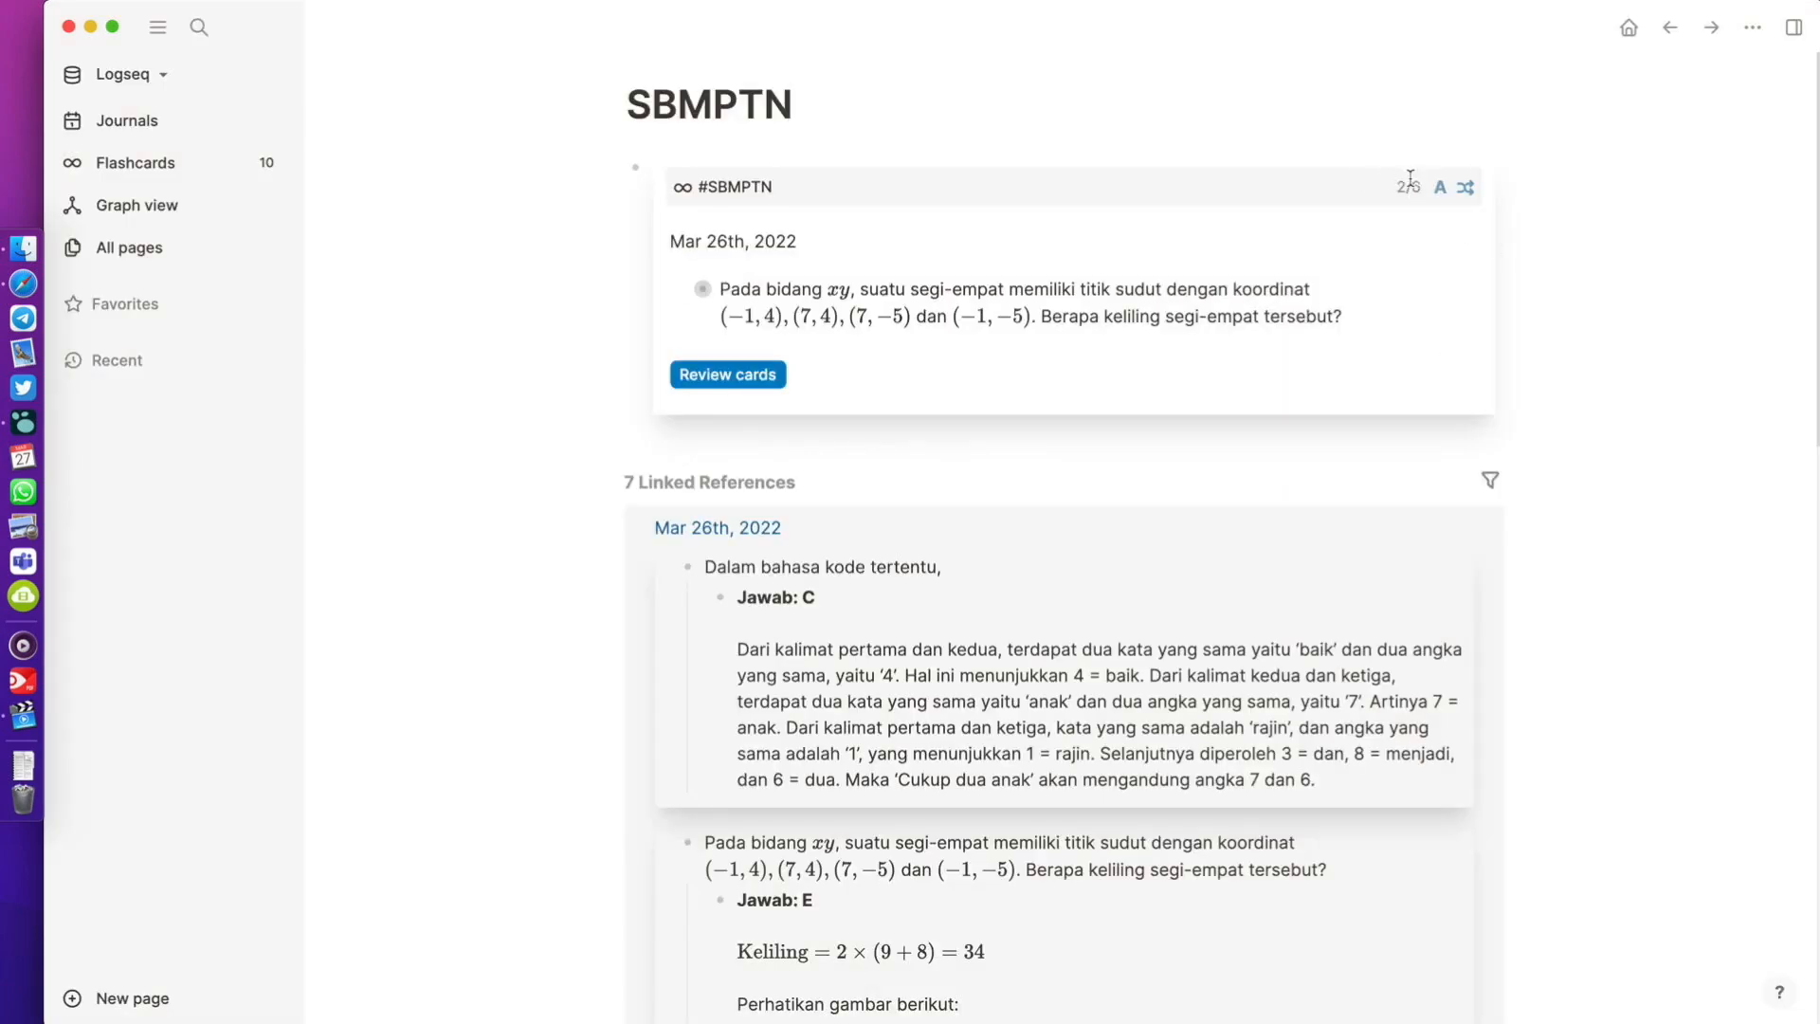
Step: Start reviewing the remaining #SBMPTN cards, expand the rectangle perimeter question, show its answer, and rate it Forgotten
scroll(1577, 369, down, 2)
scroll(1576, 370, down, 3)
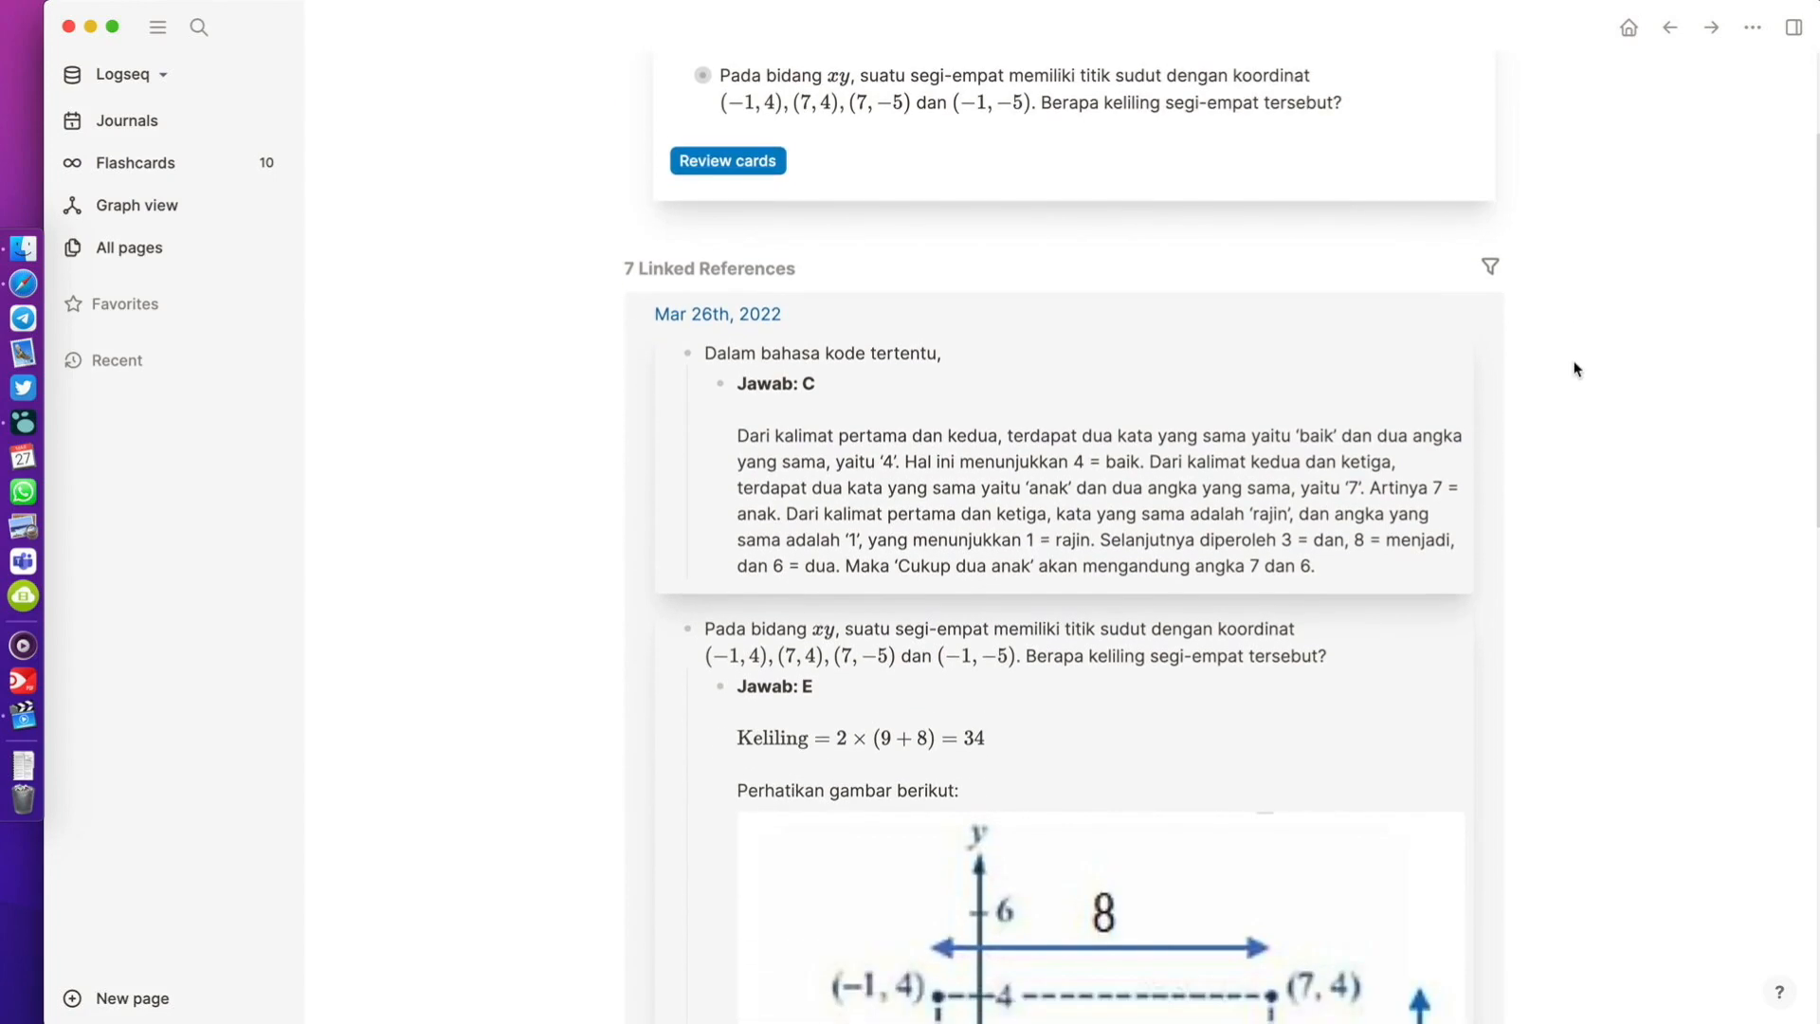
scroll(1577, 370, up, 5)
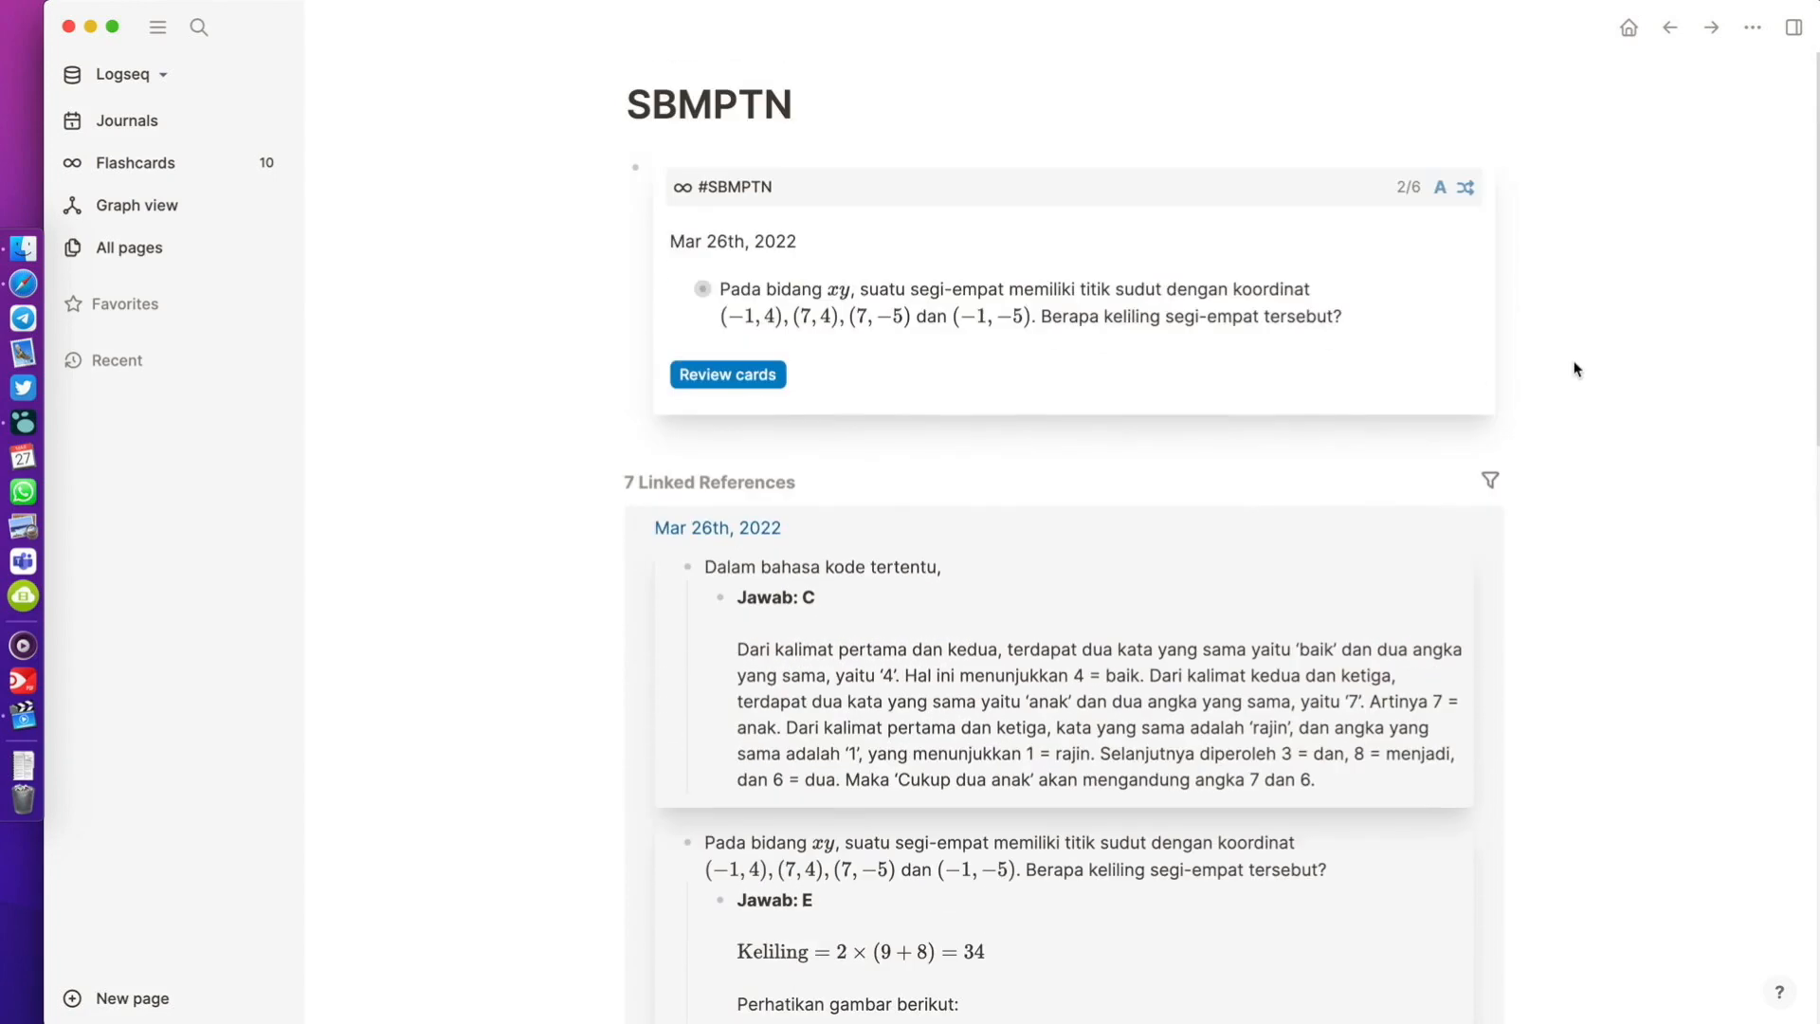
click(718, 377)
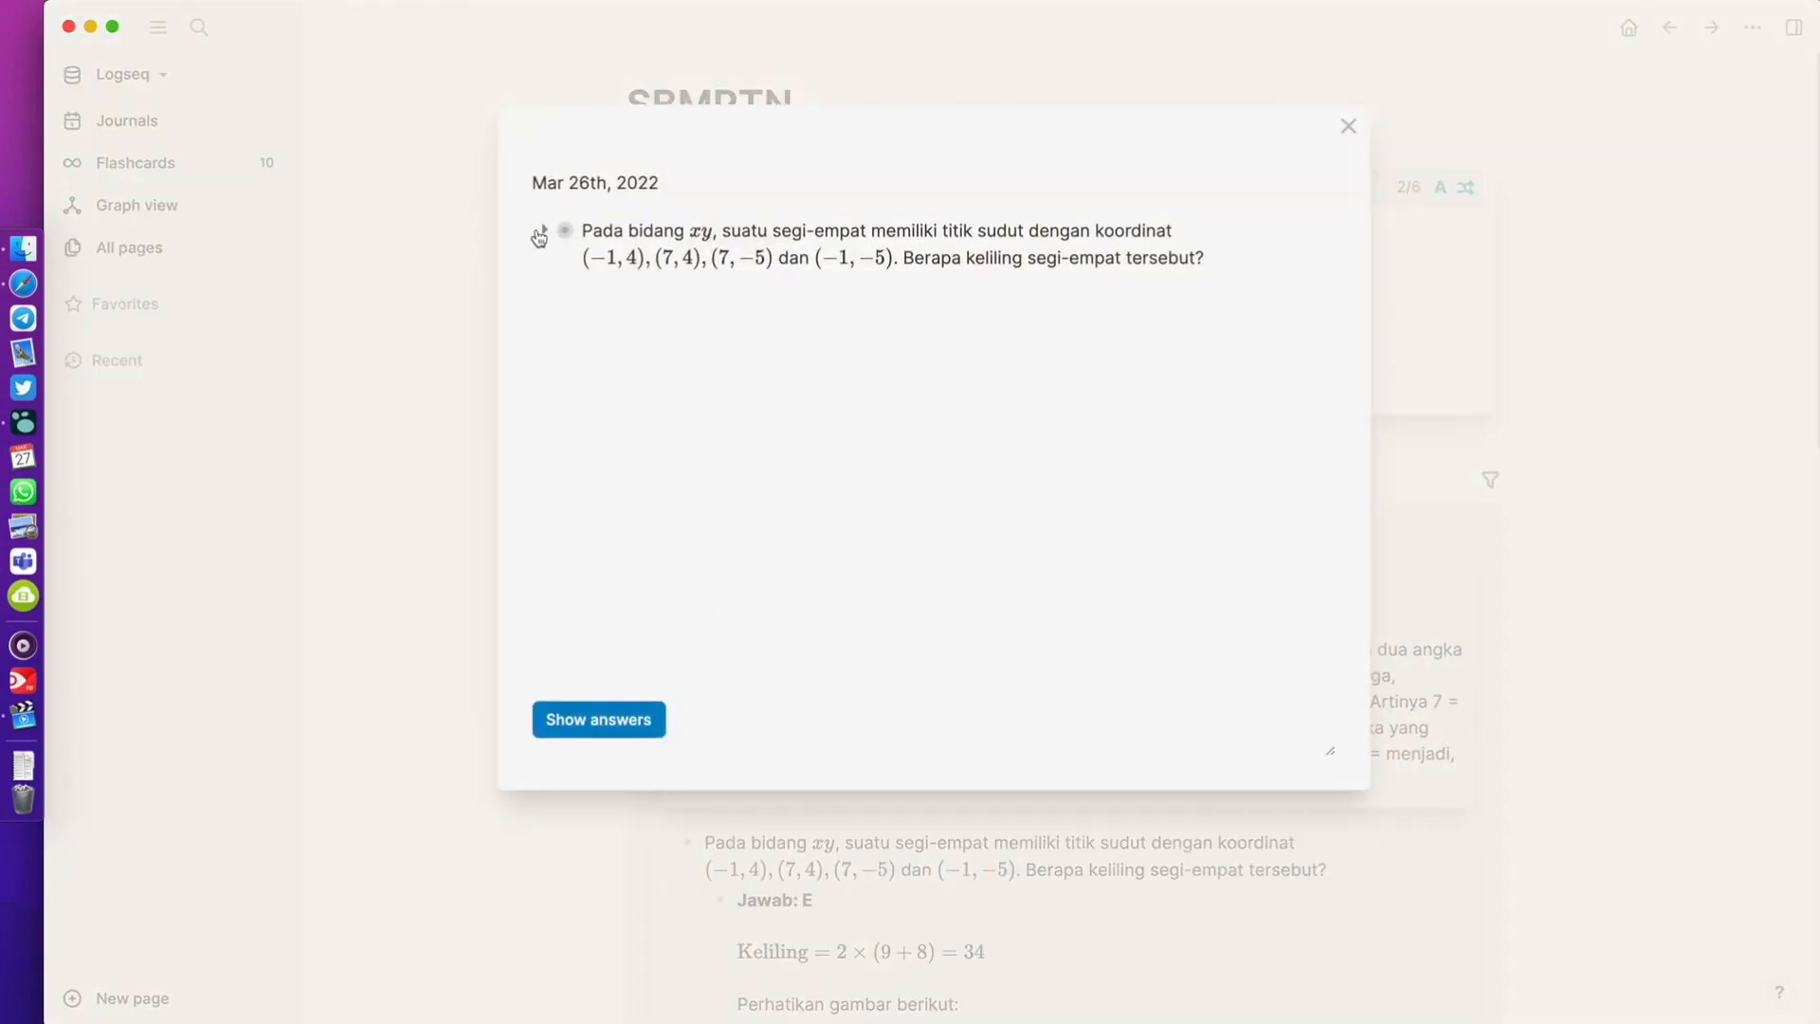
click(543, 230)
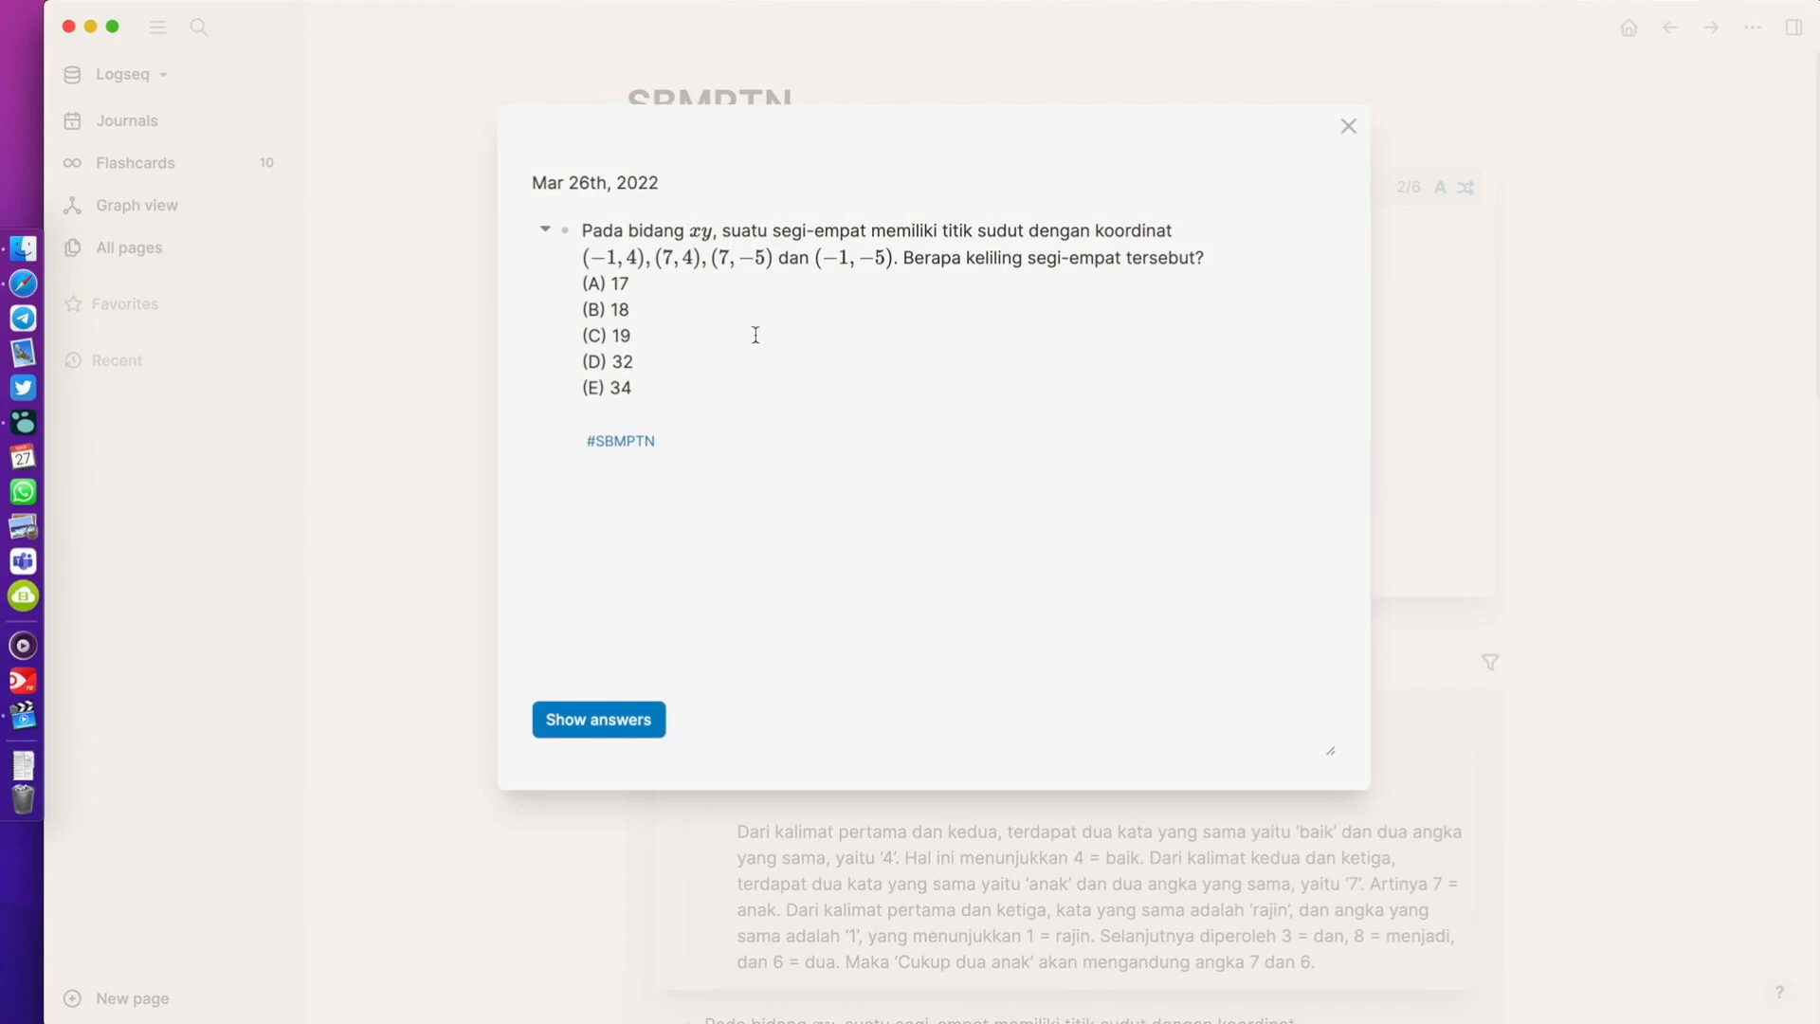
click(611, 742)
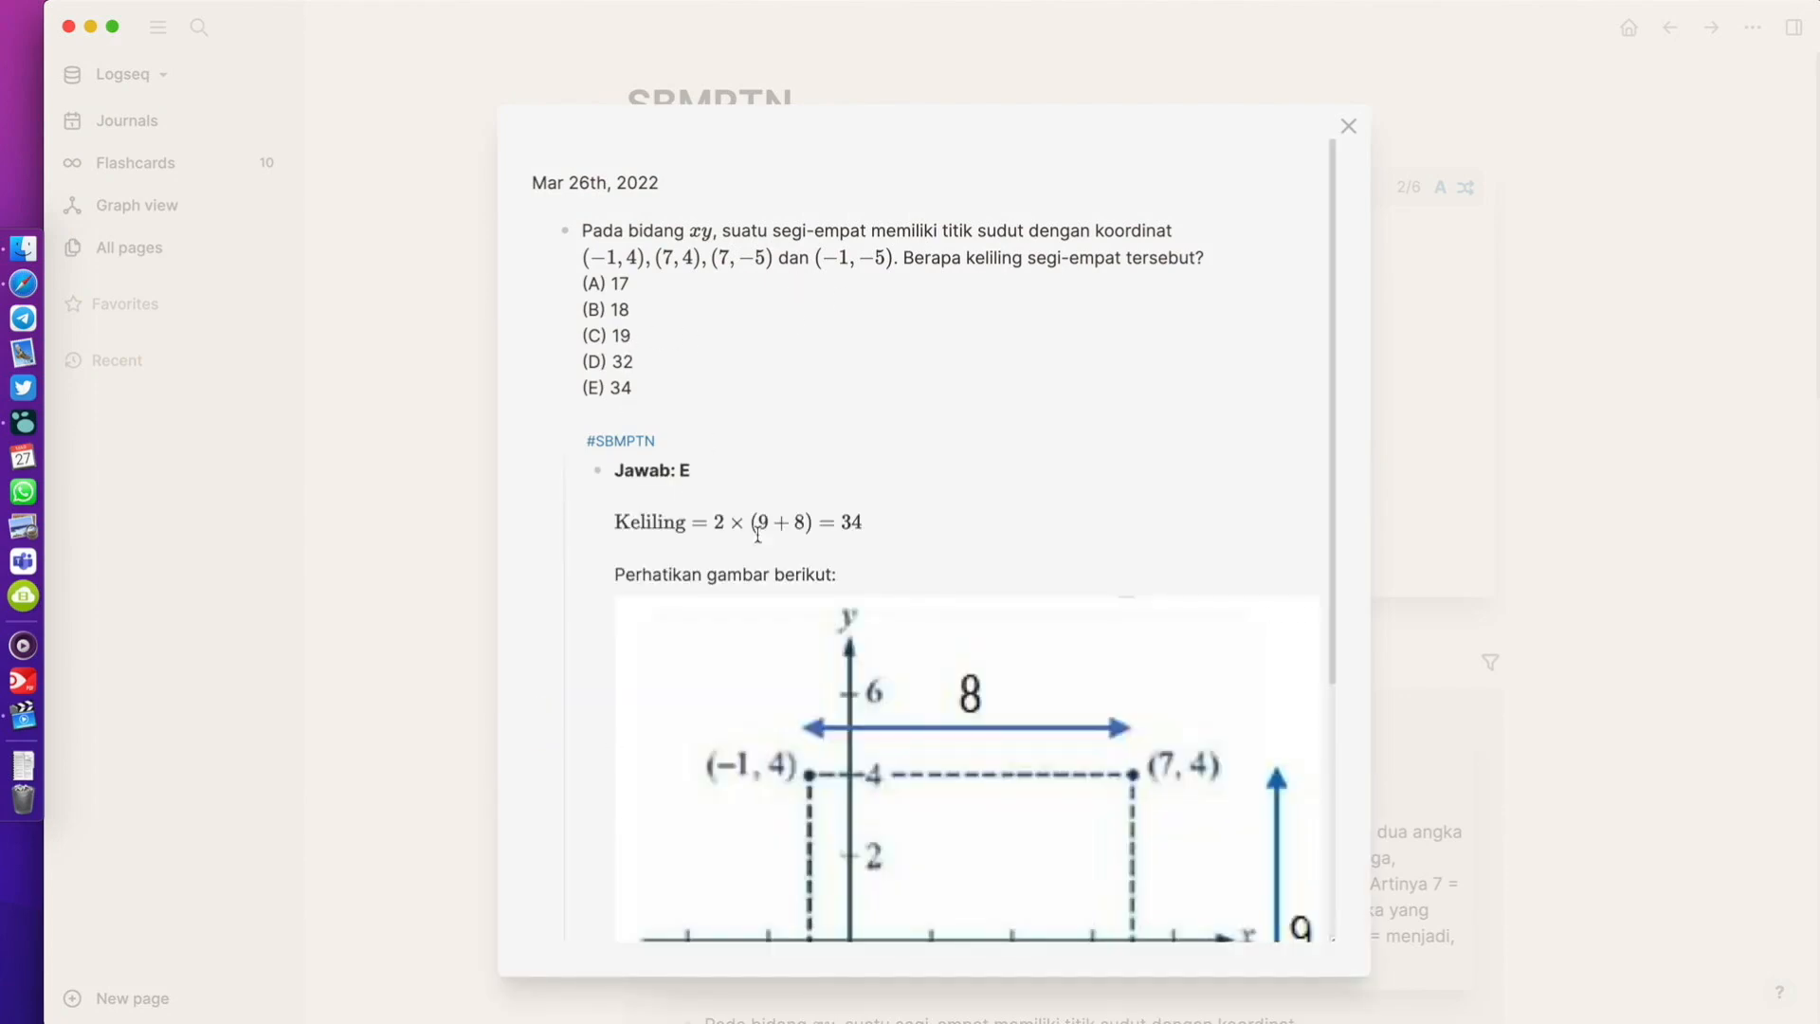
scroll(773, 535, down, 5)
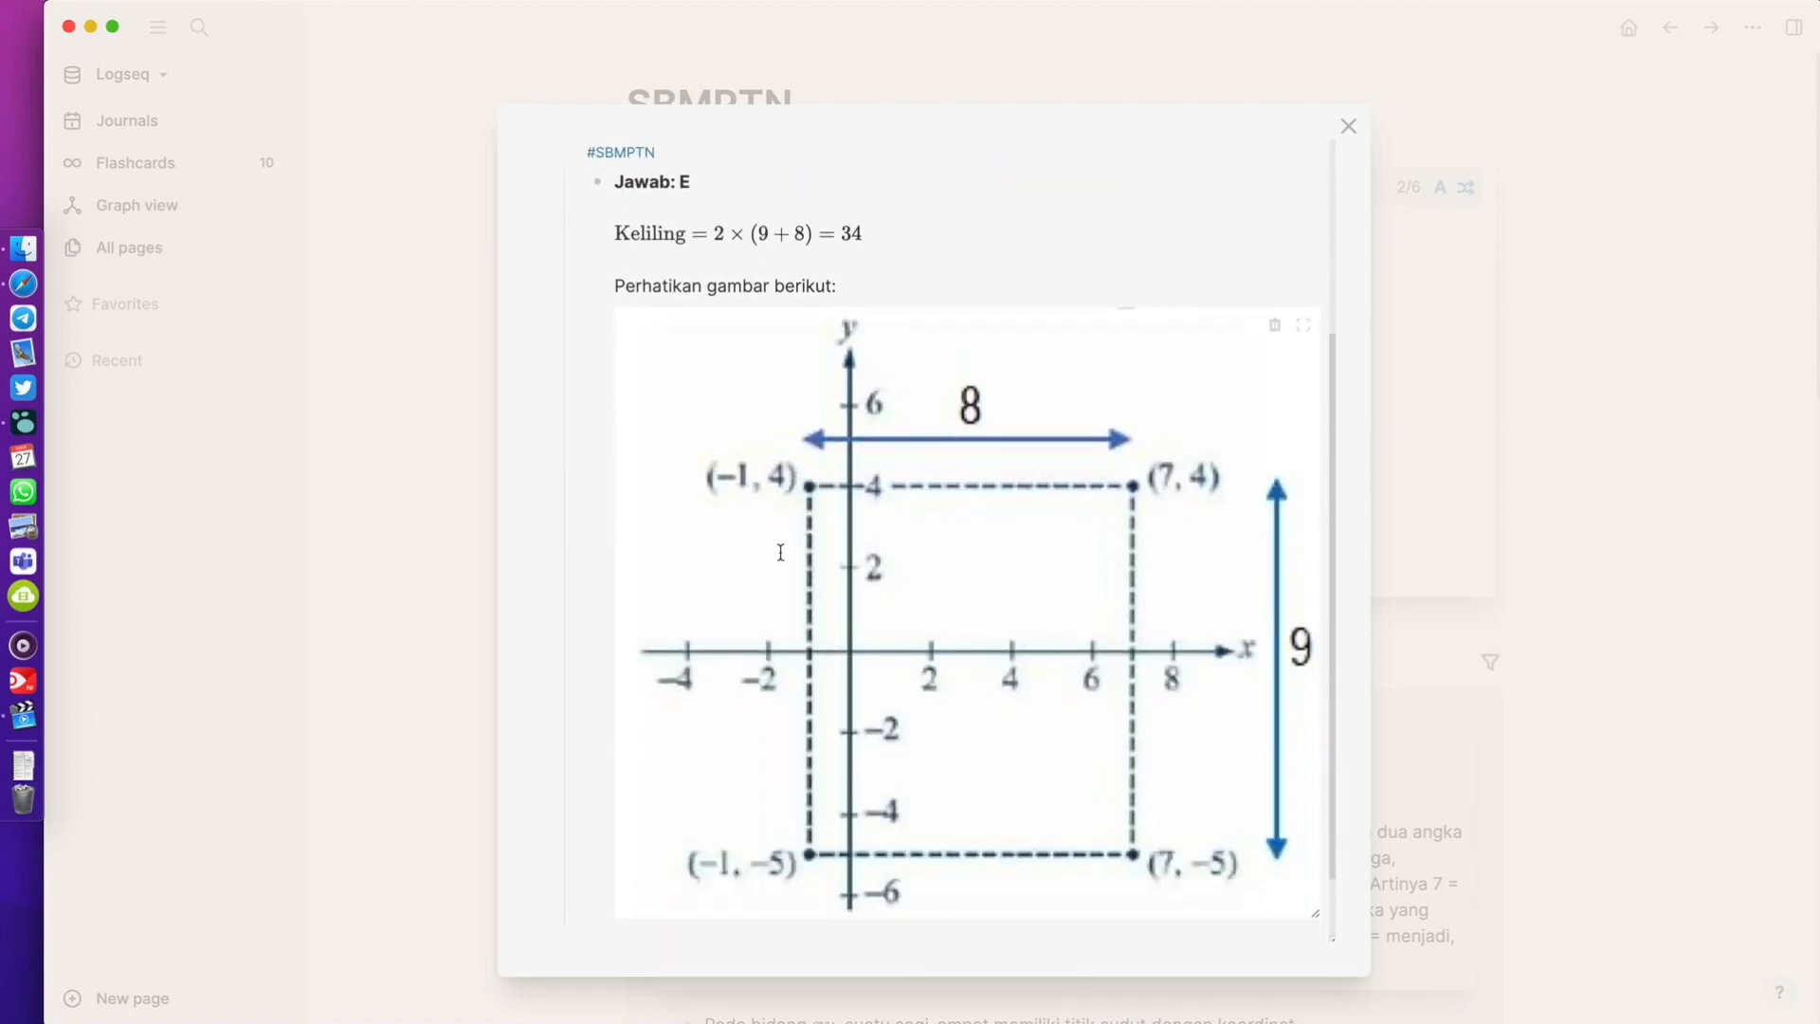
click(587, 918)
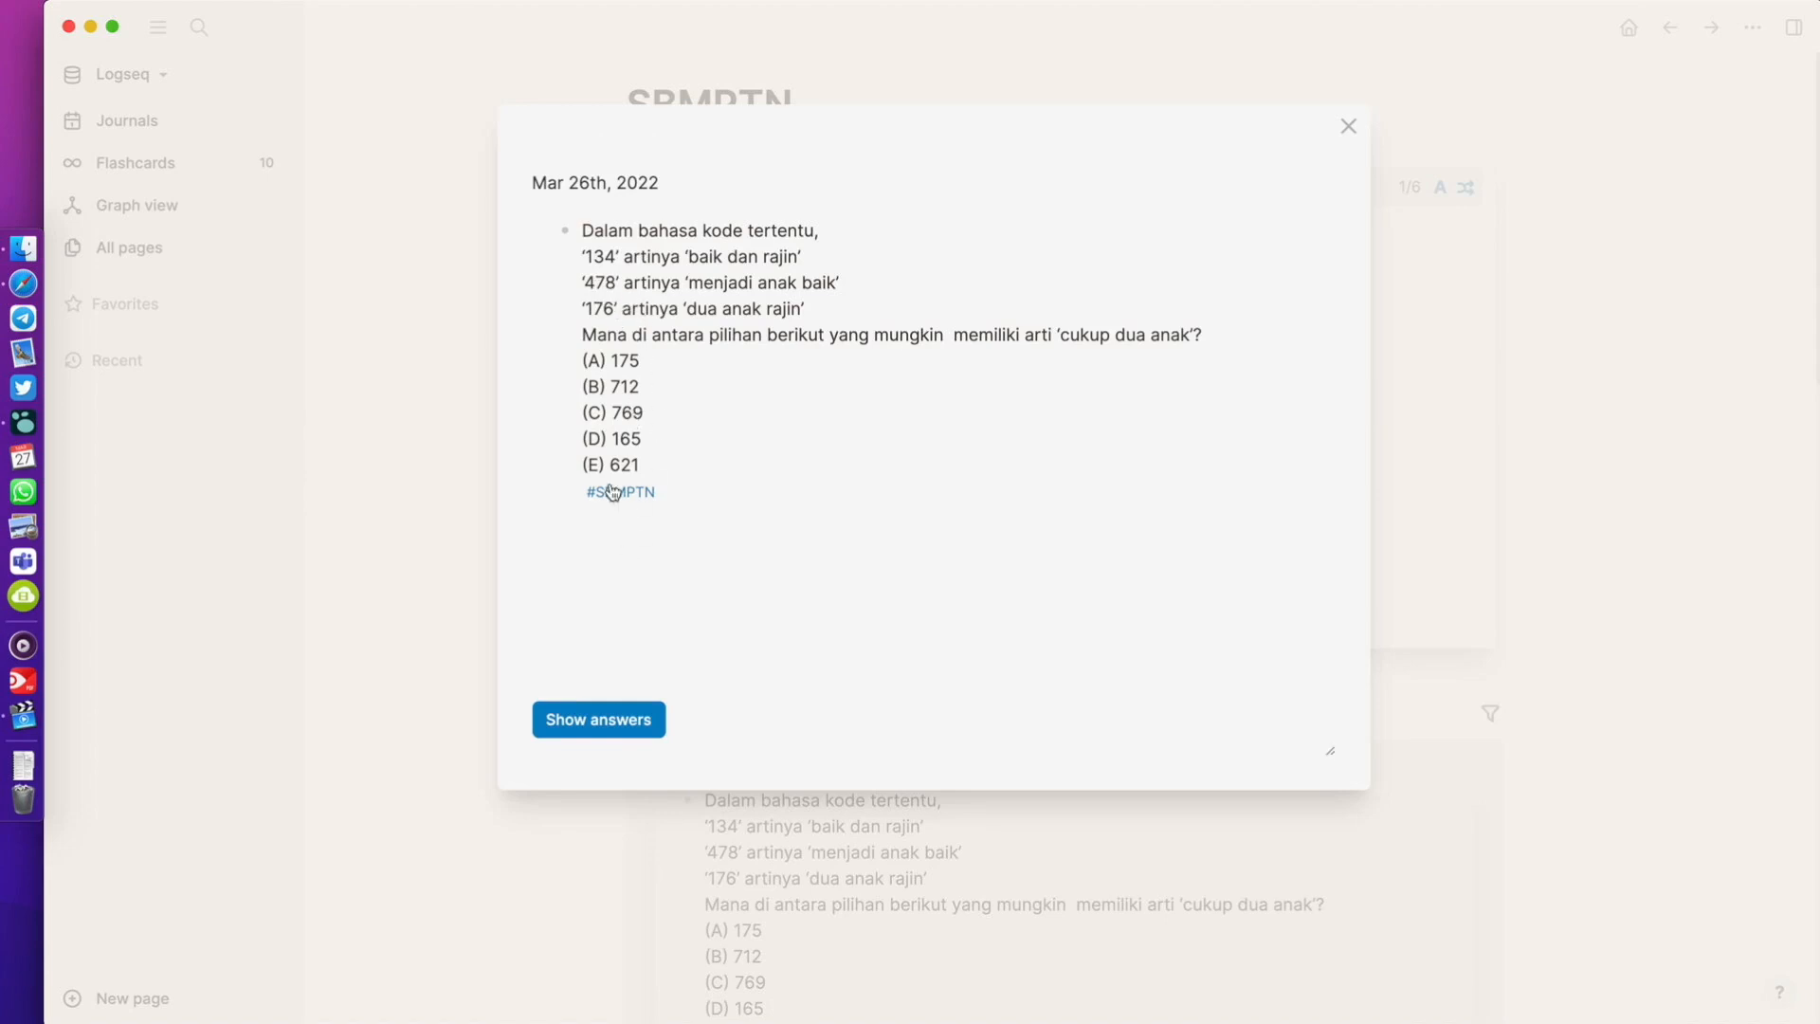
Step: Show the answer to the 'cukup dua anak' code-language question, rate it Forgotten, and close the review
click(649, 737)
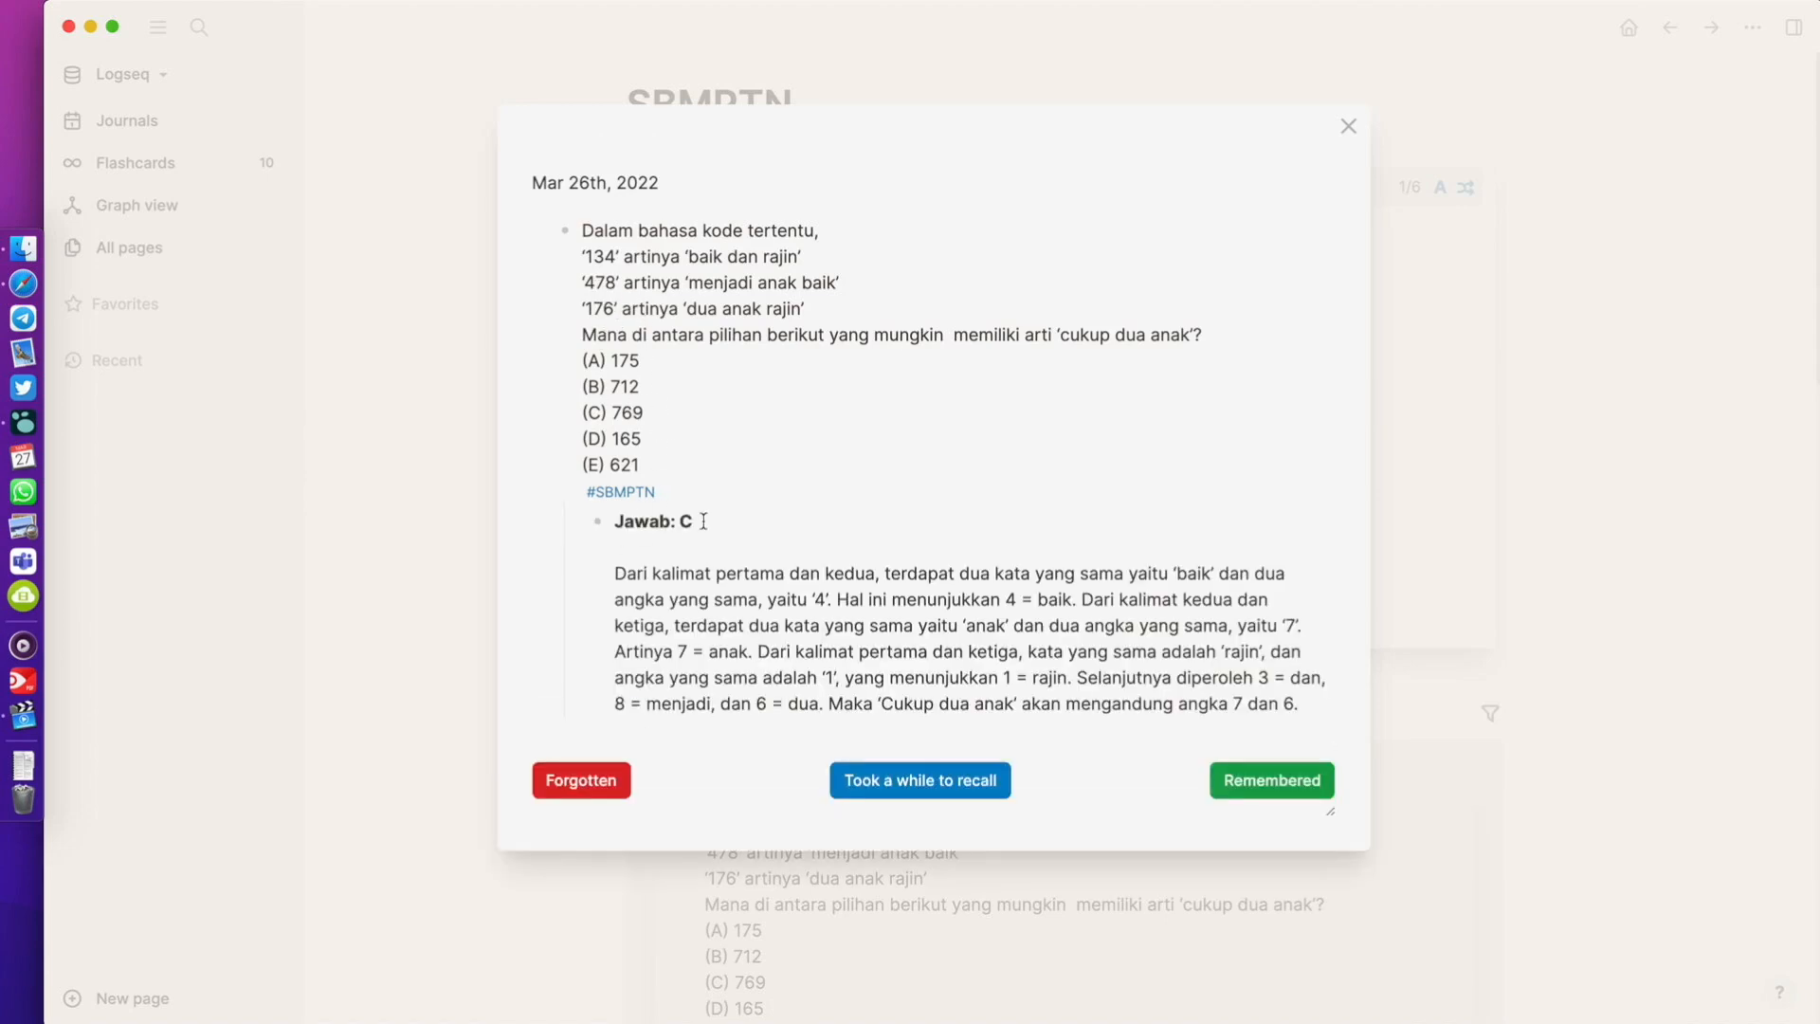
click(577, 786)
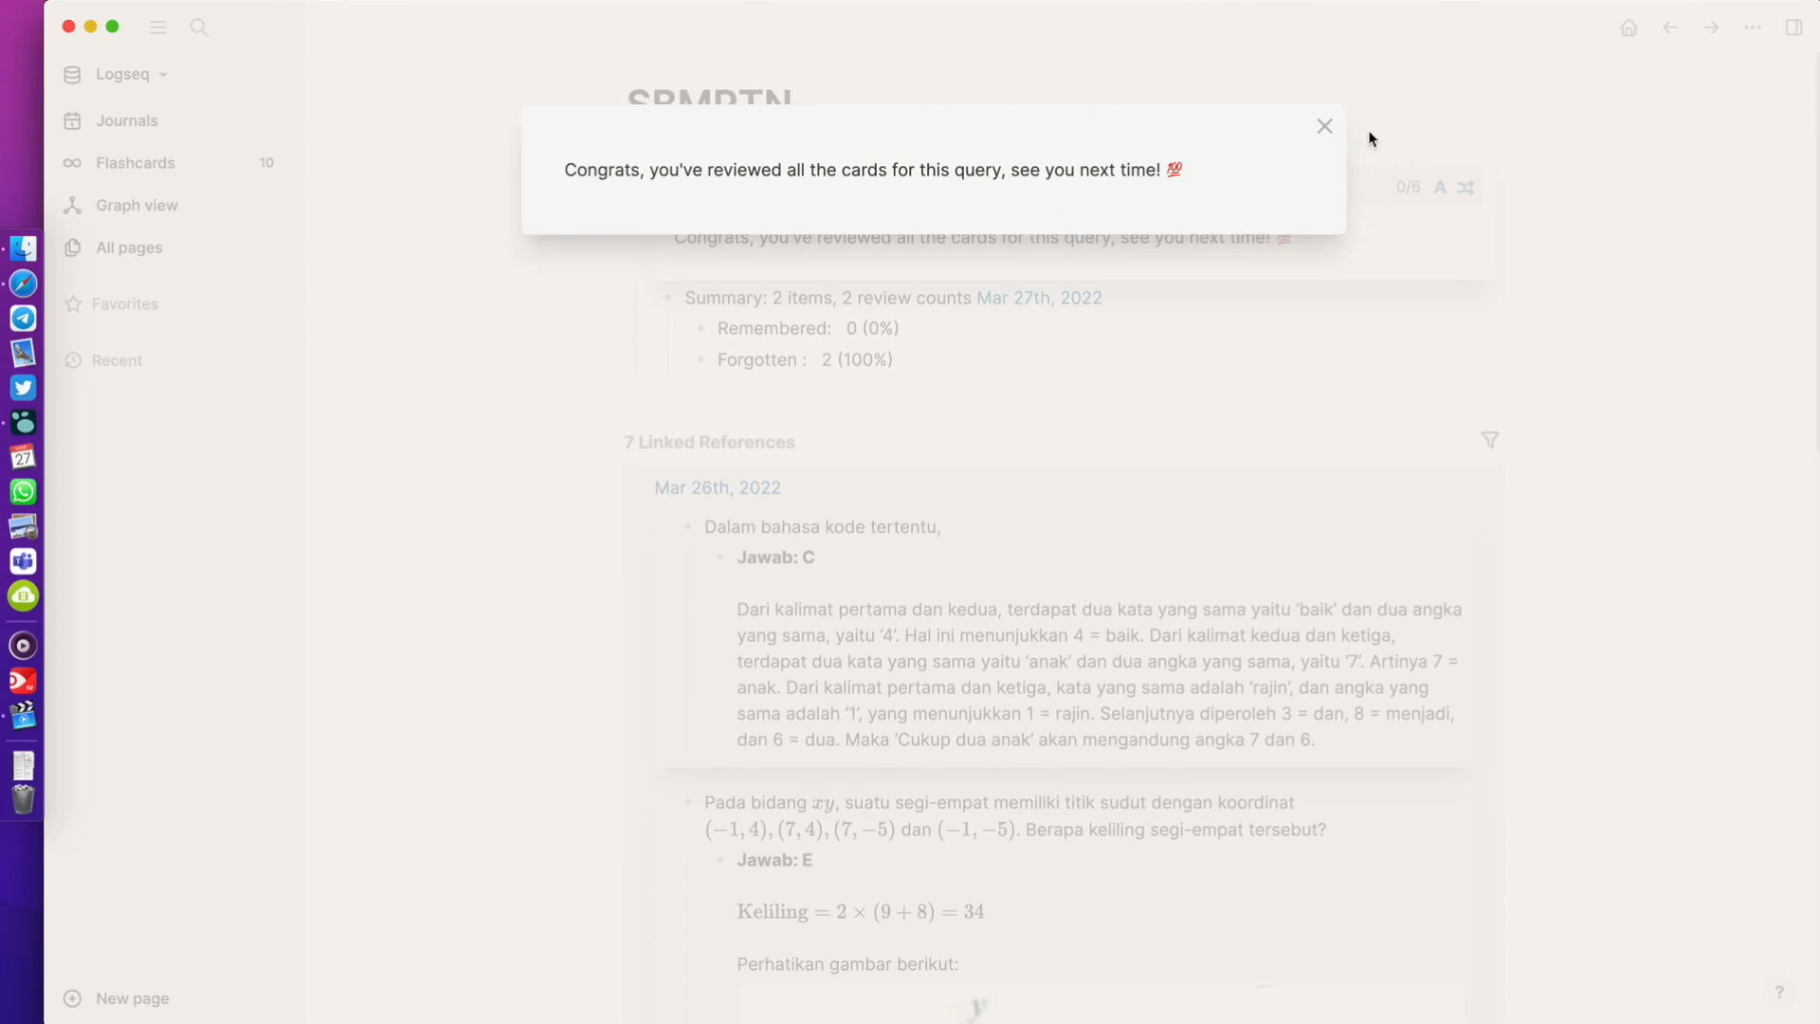
click(1324, 127)
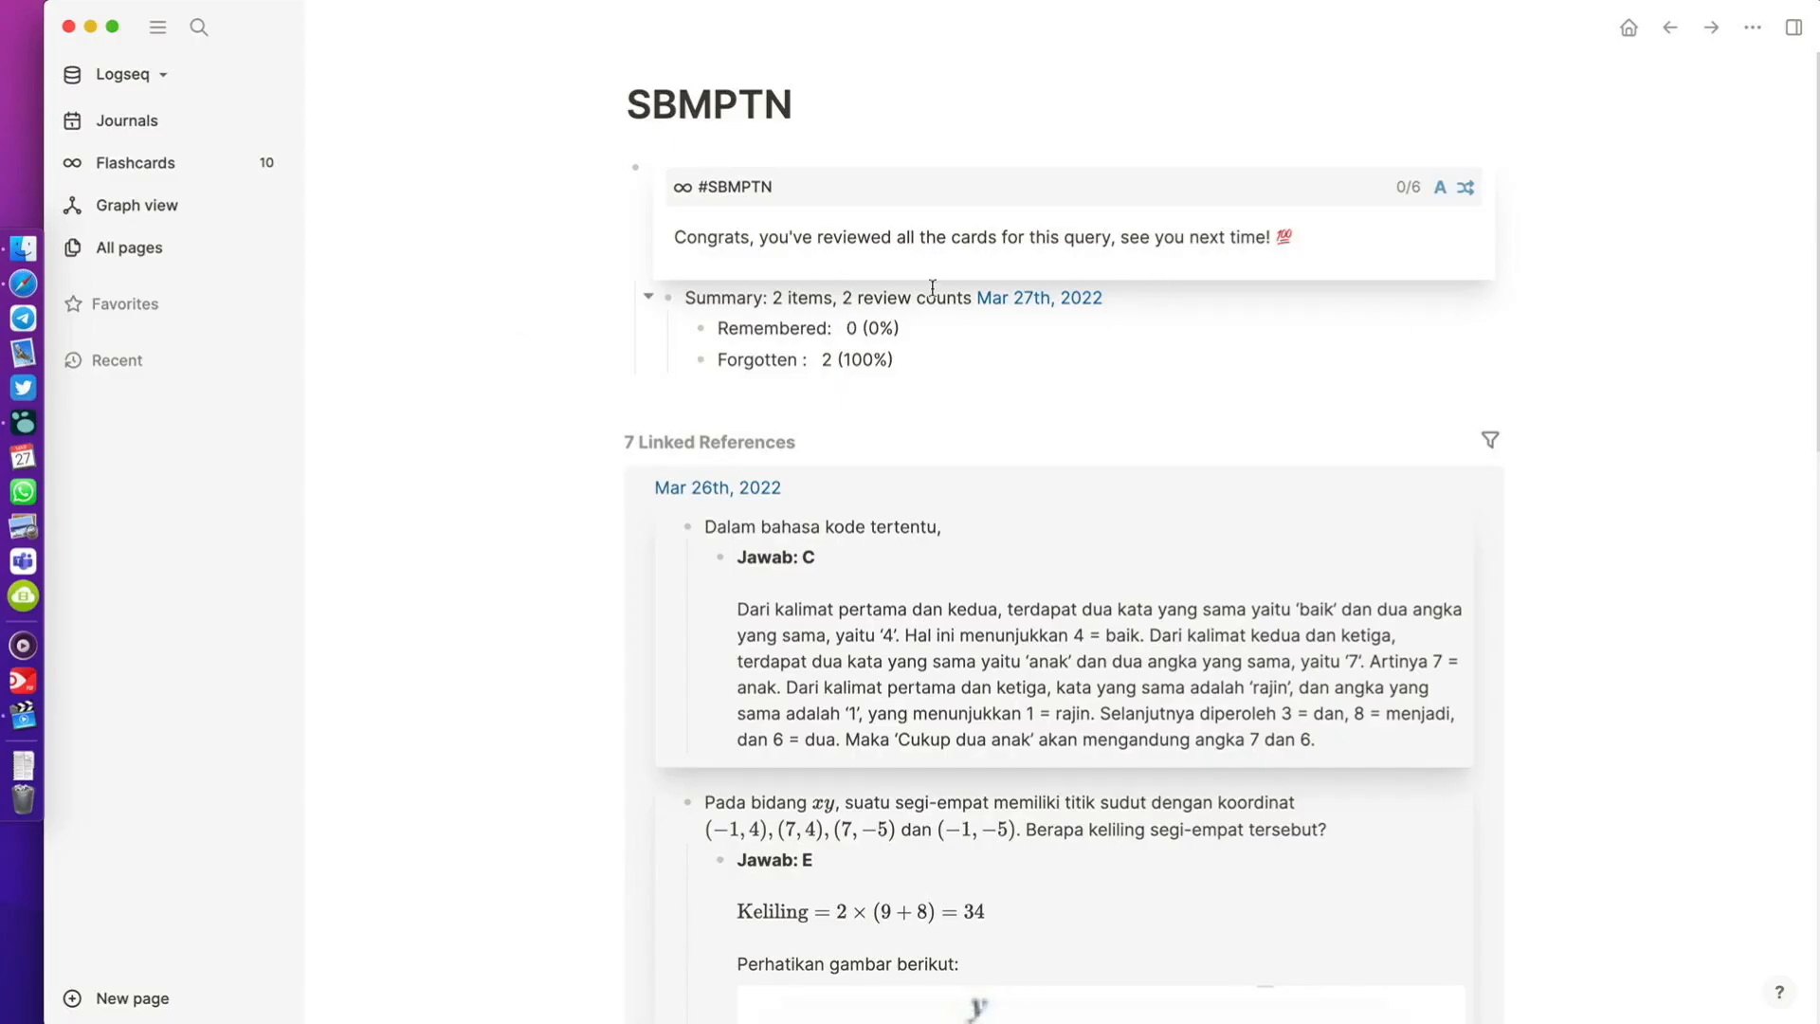
Step: Examine the SBMPTN page's linked references and the source of its {{cards #SBMPTN}} query, collapsing and re-expanding the references
scroll(1028, 328, down, 20)
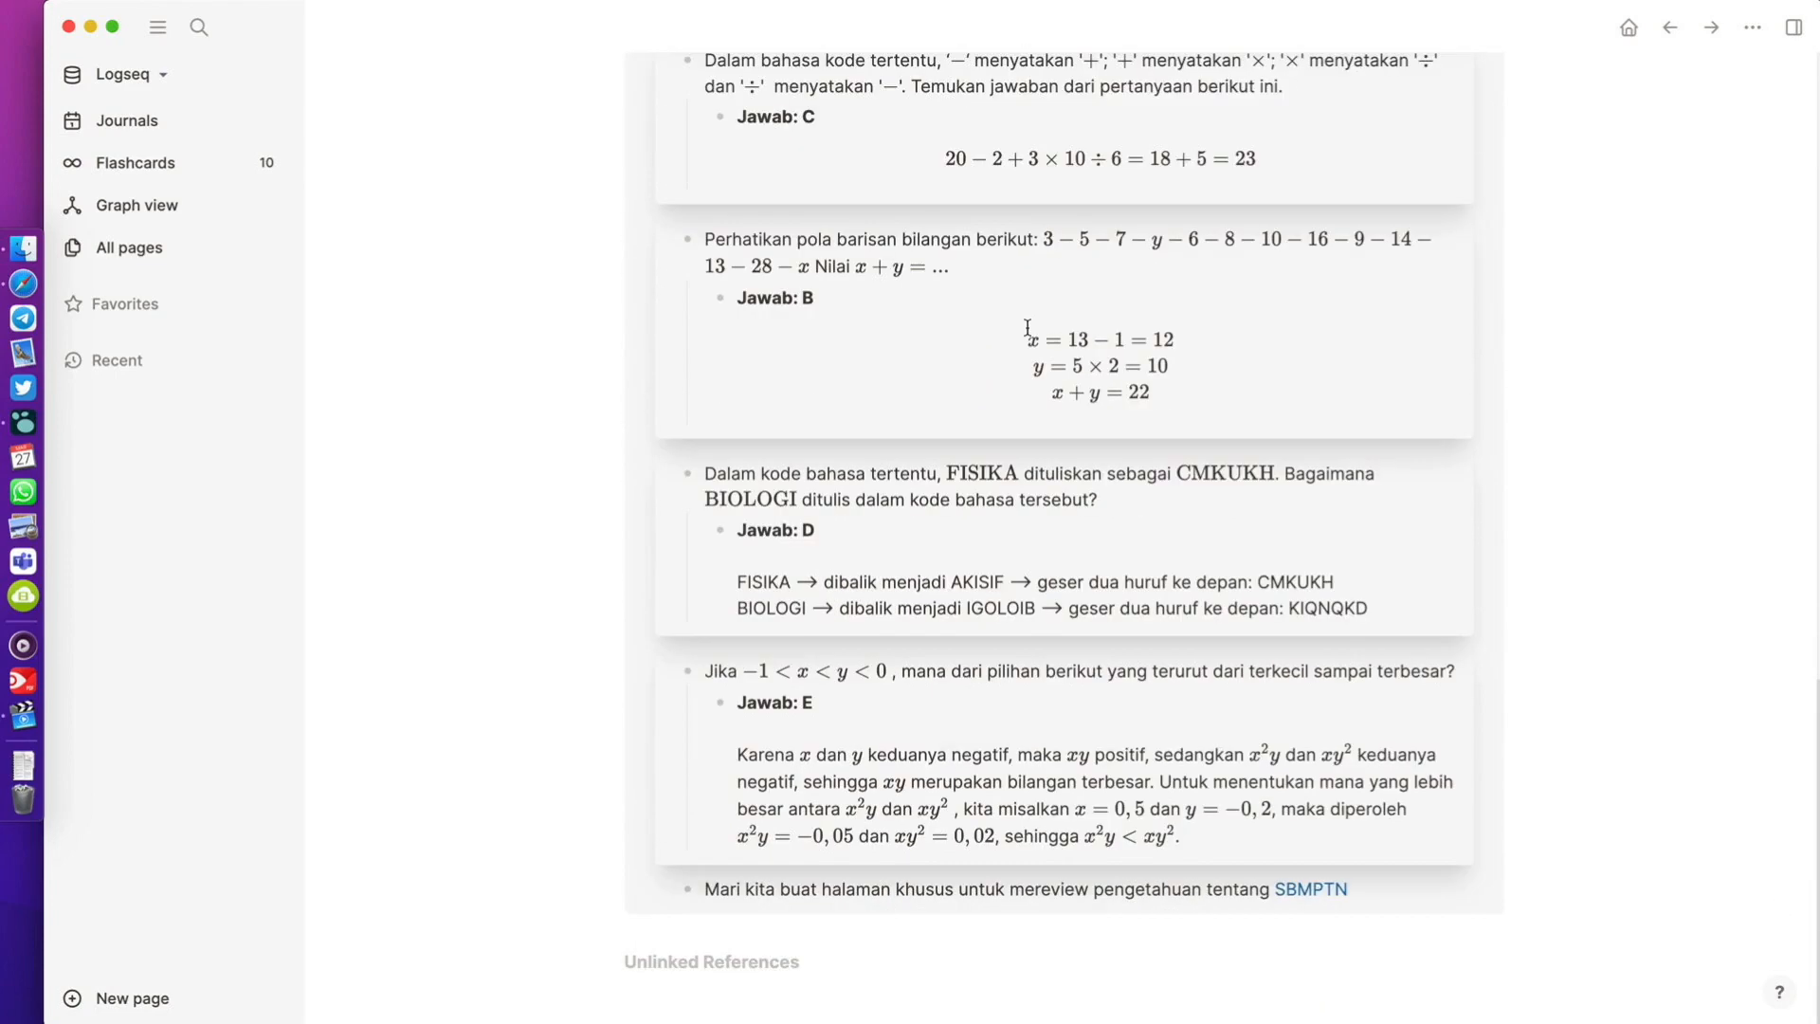
scroll(1027, 328, up, 20)
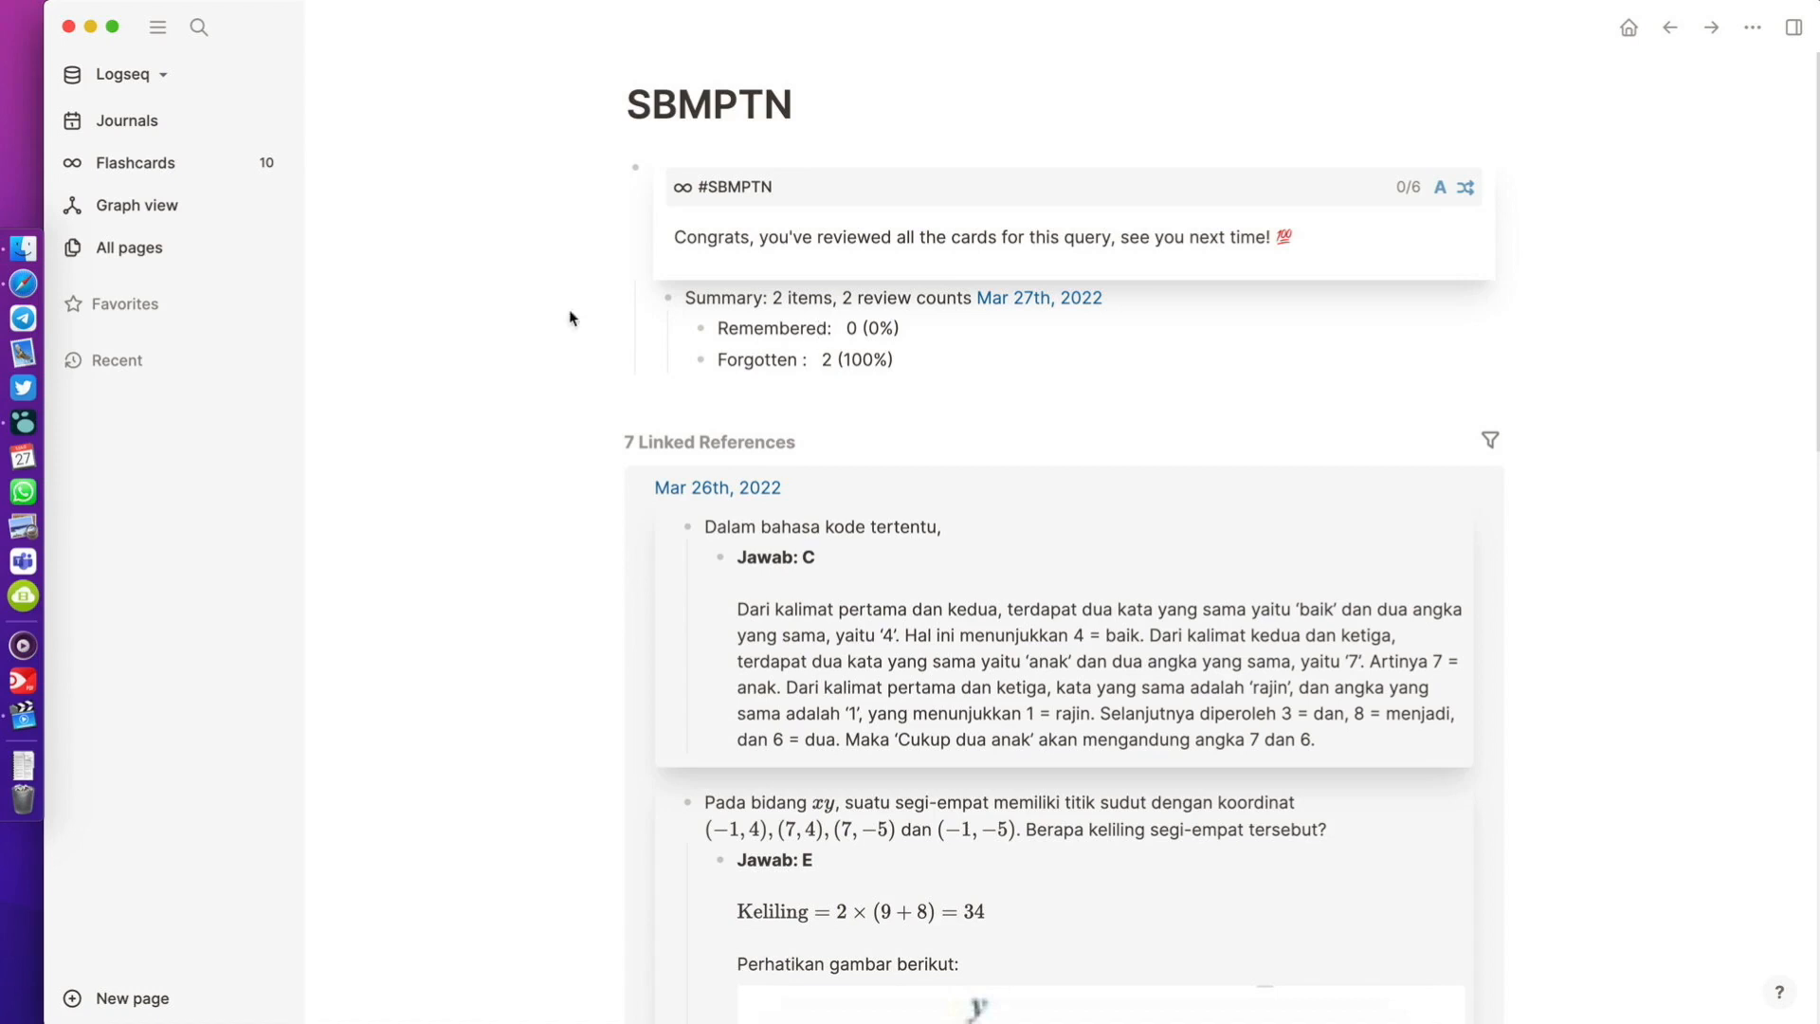
click(725, 185)
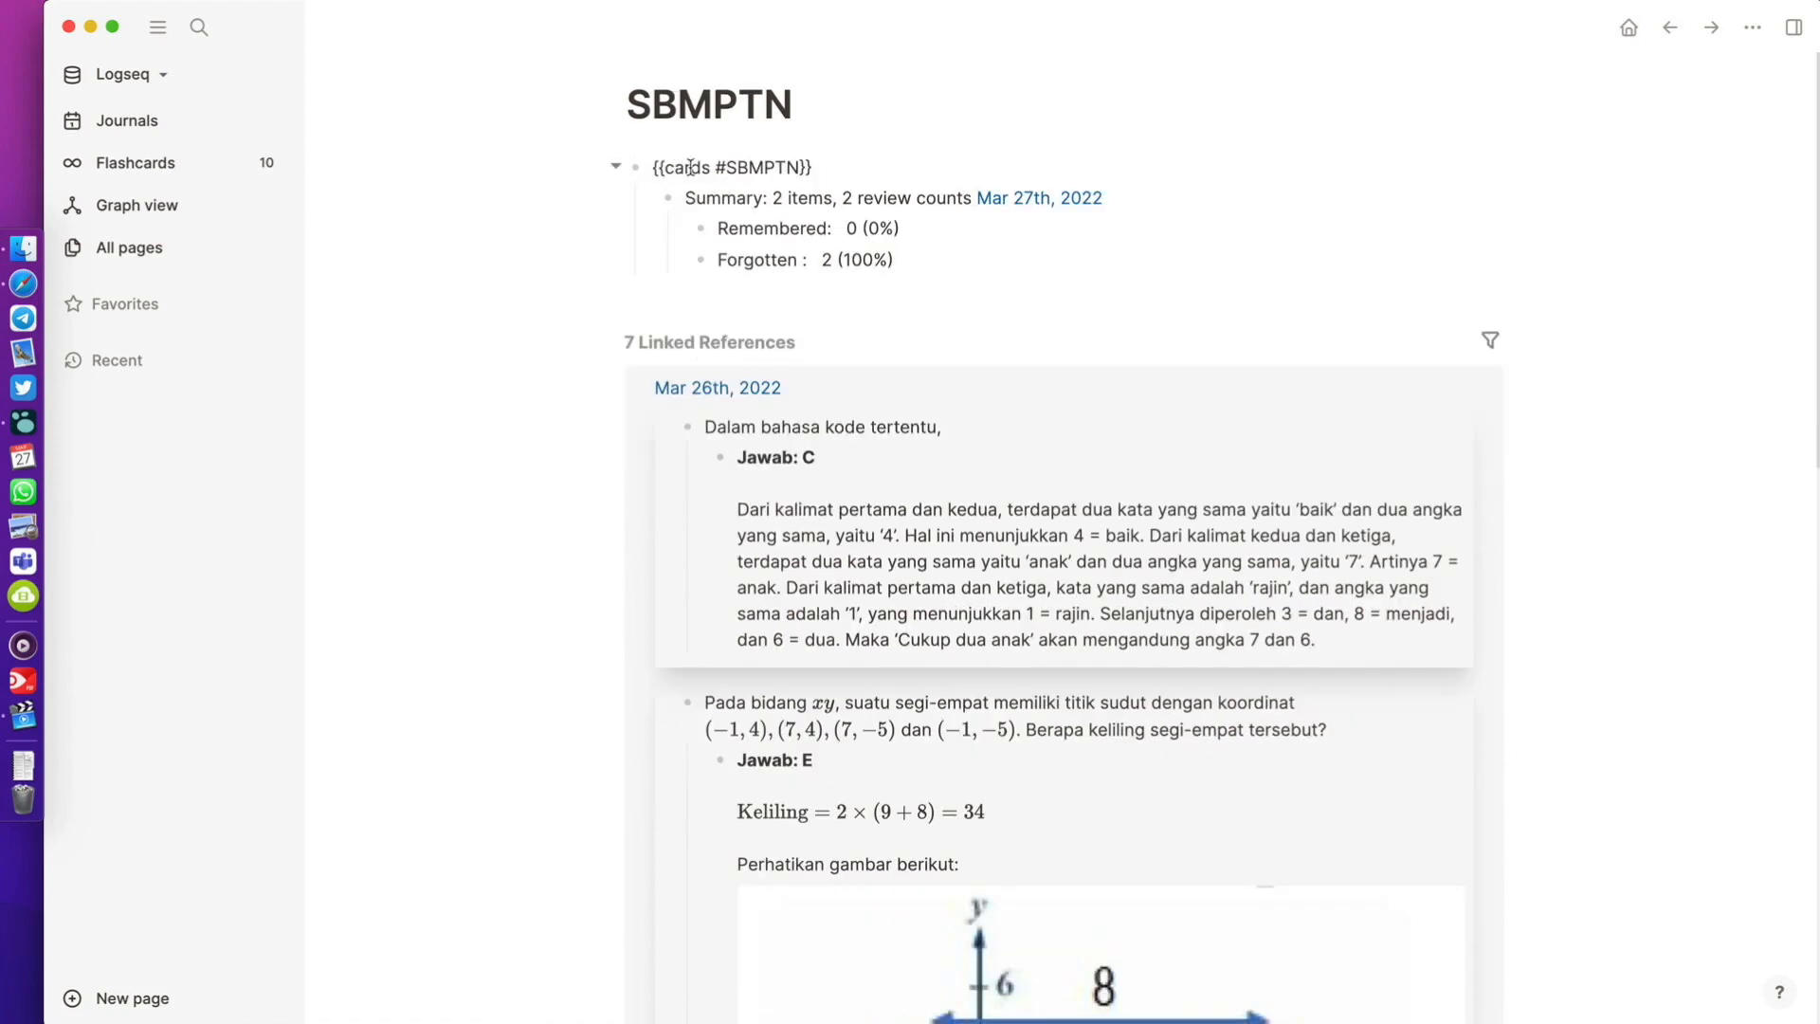
click(557, 342)
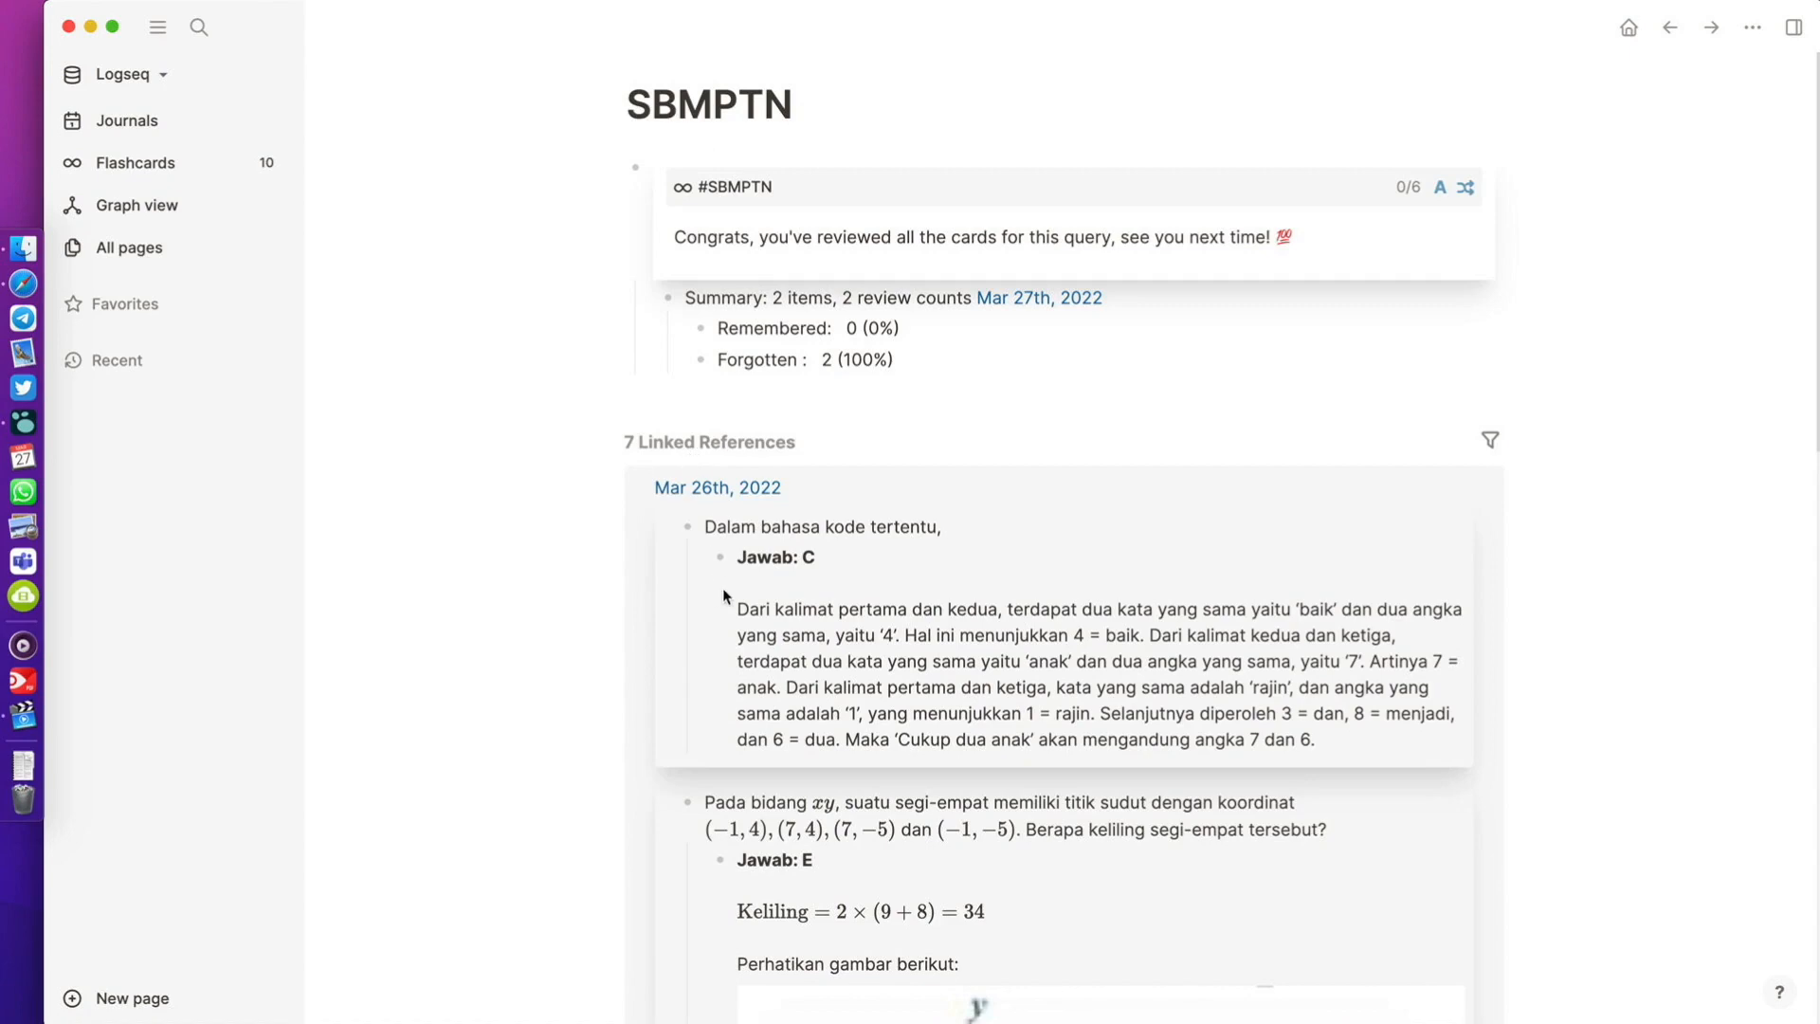
scroll(771, 661, down, 15)
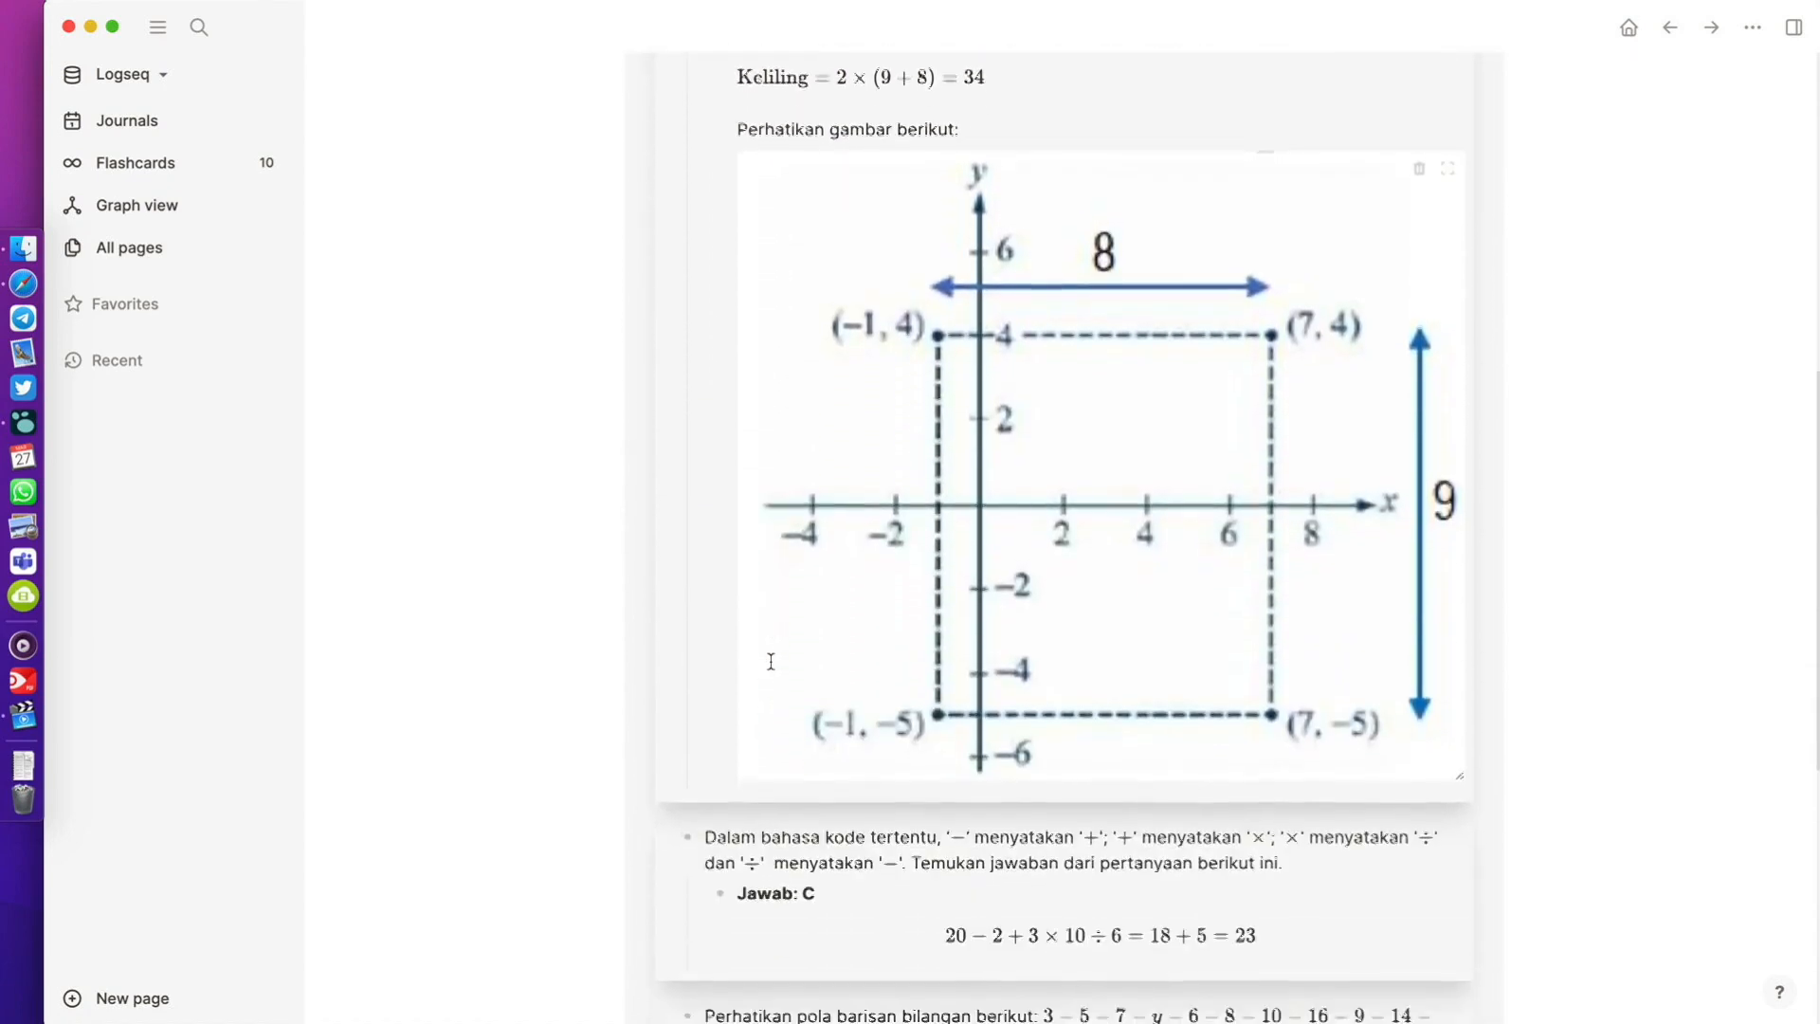
scroll(770, 660, down, 3)
scroll(770, 660, up, 20)
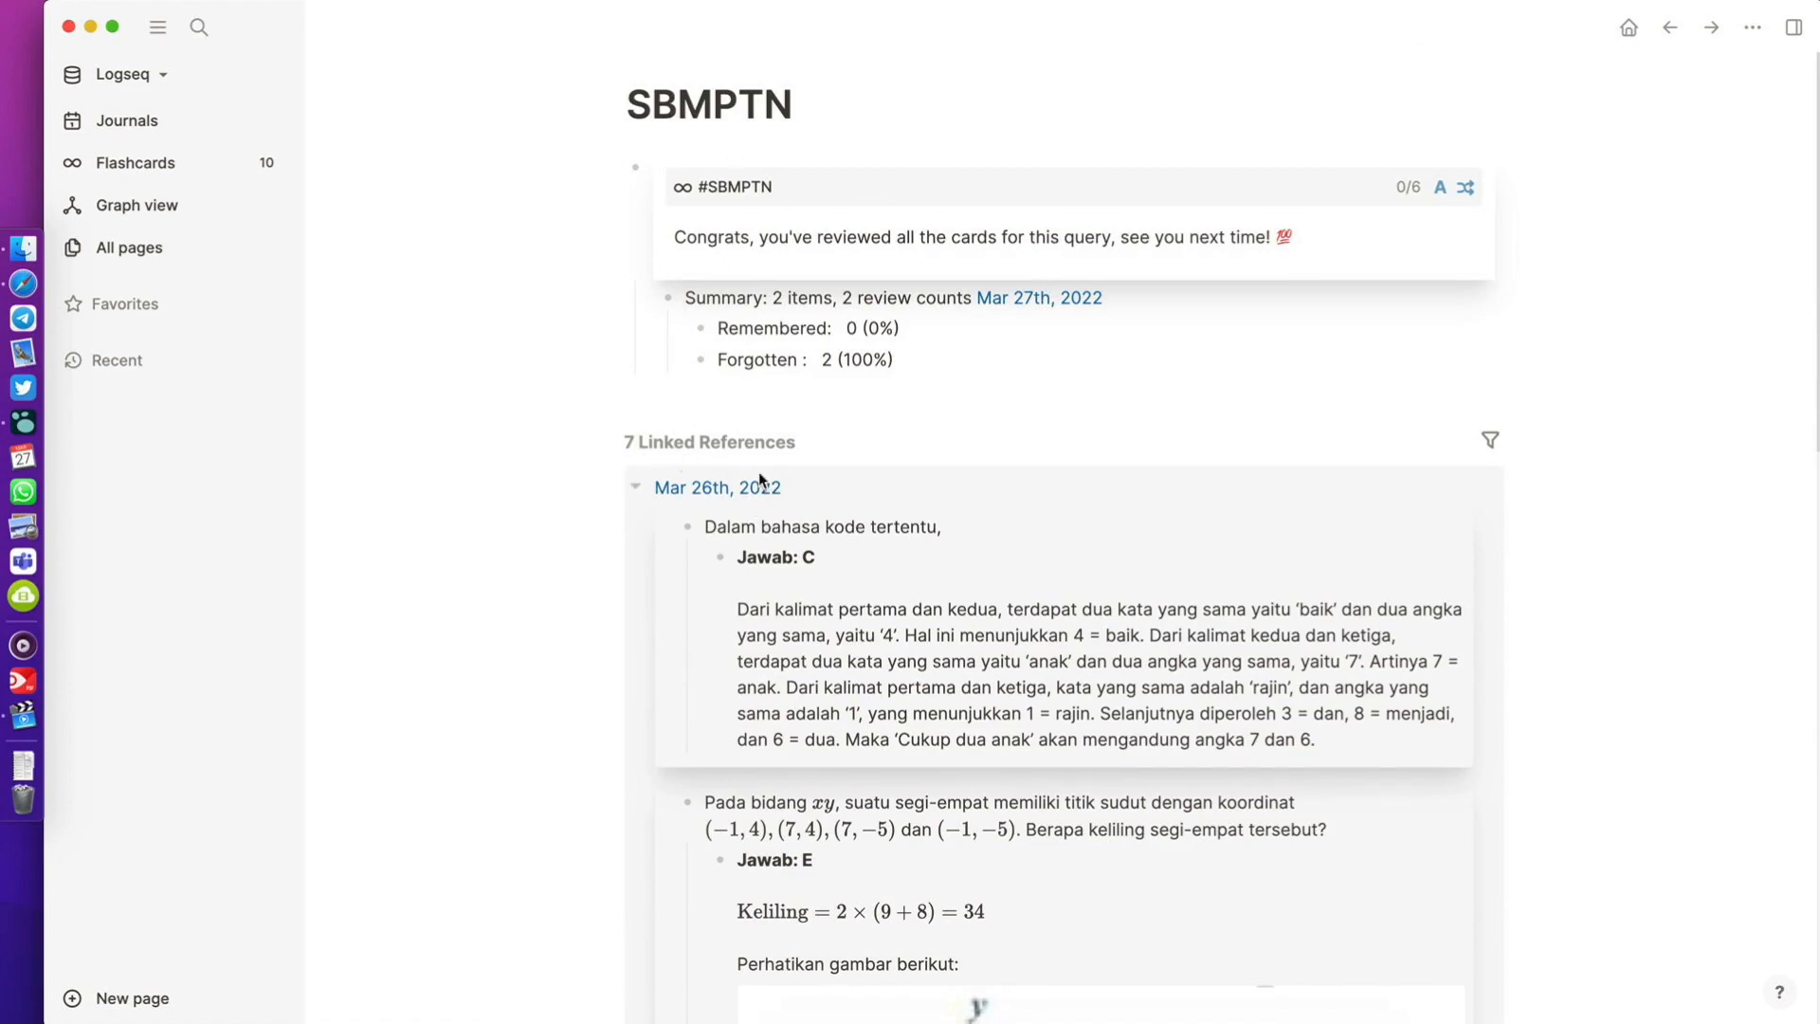
click(603, 446)
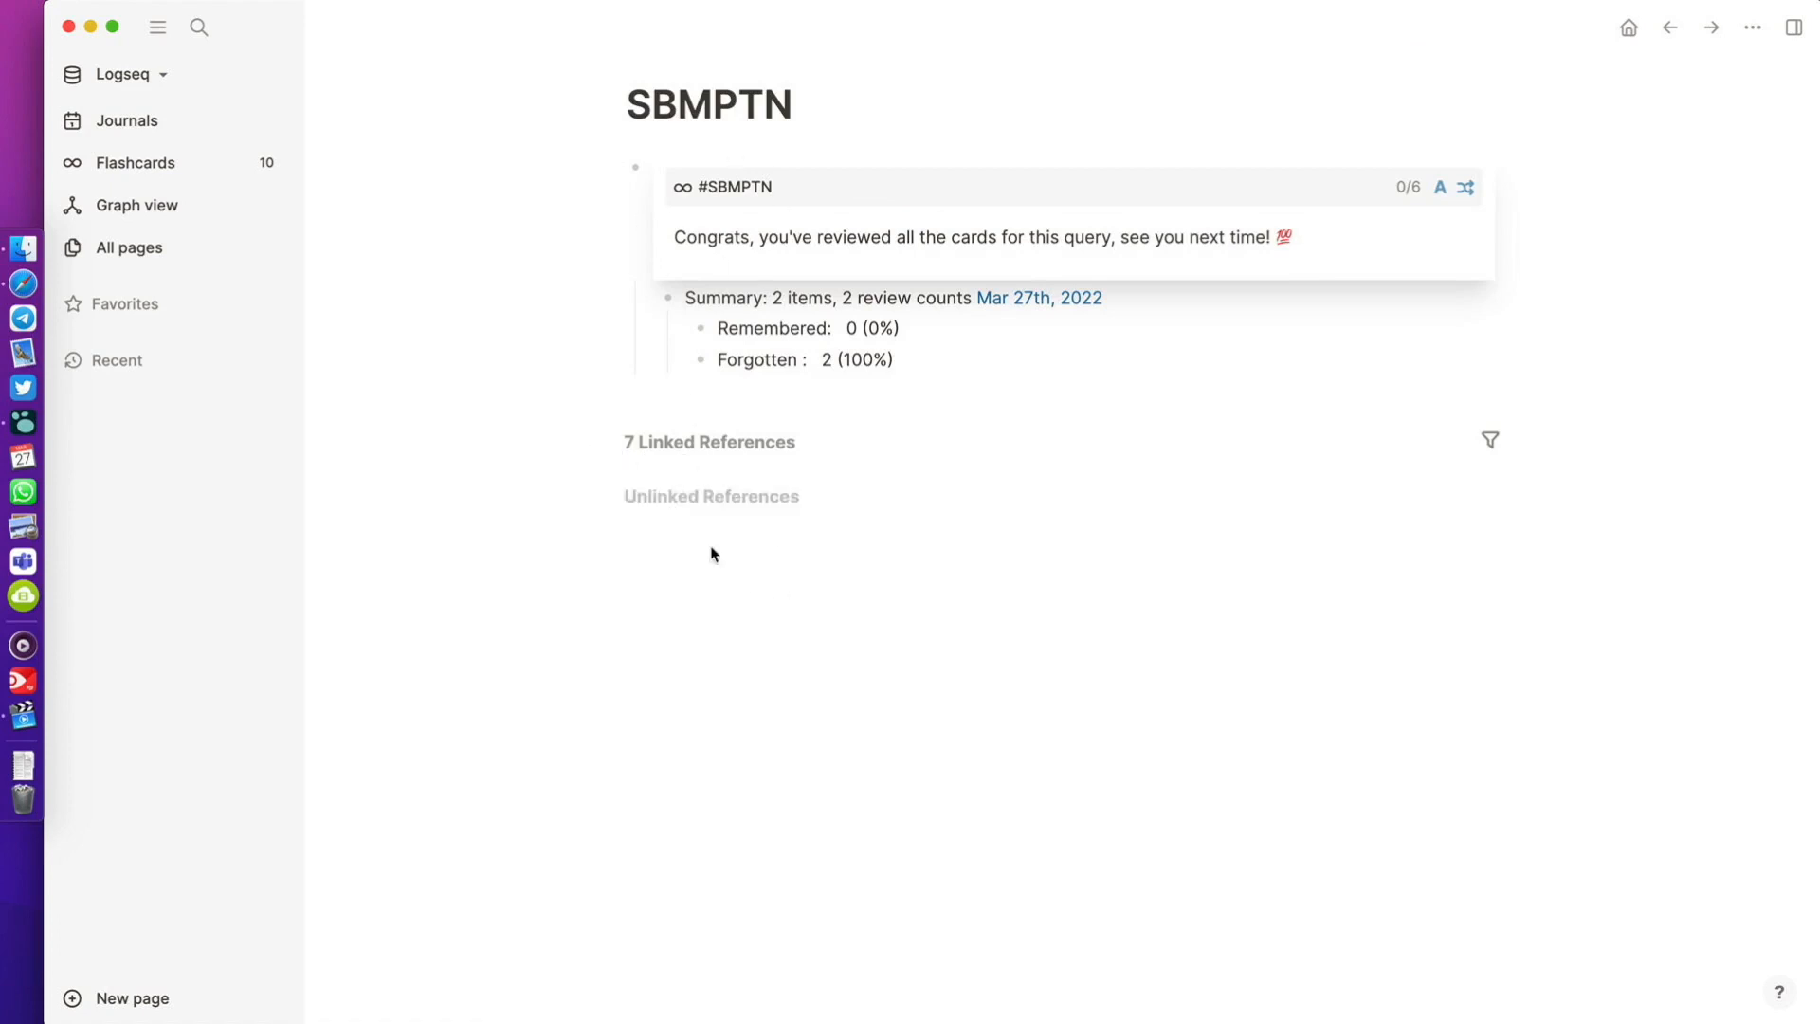
click(602, 445)
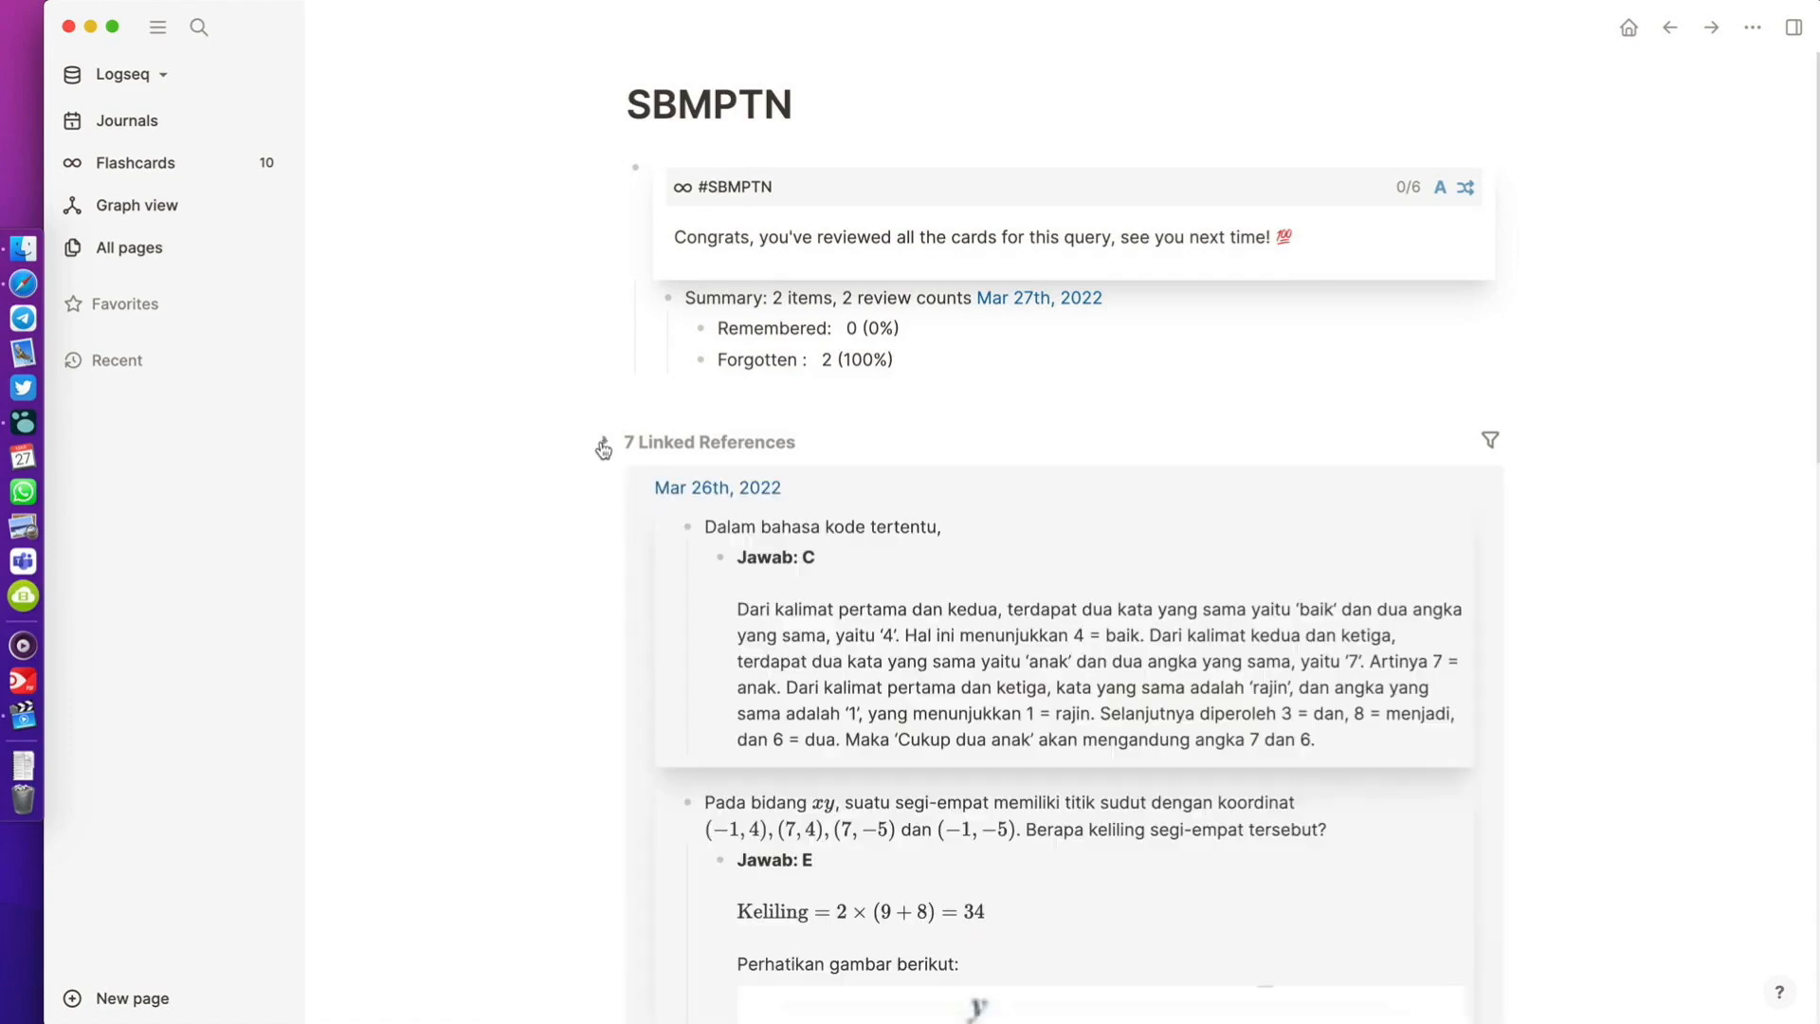
Step: Open config.edn from the settings and set :ref/linked-references-collapsed-threshold to 5
click(1752, 26)
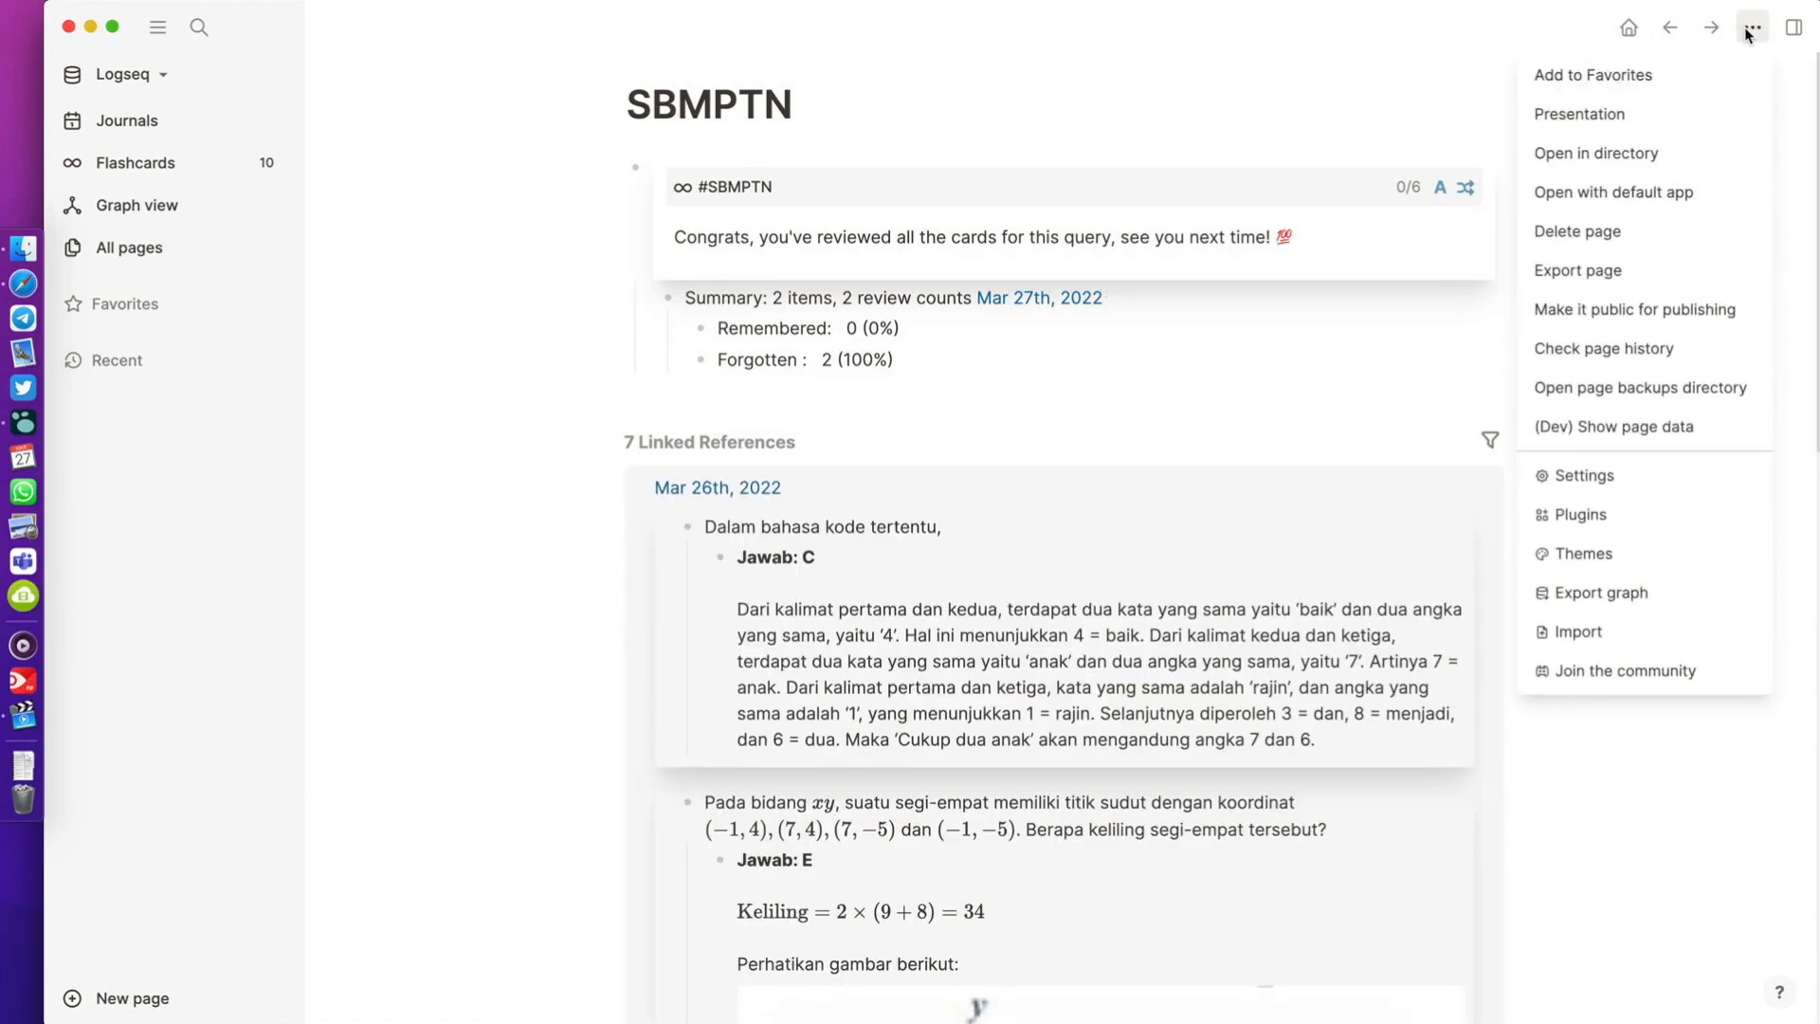
click(1623, 474)
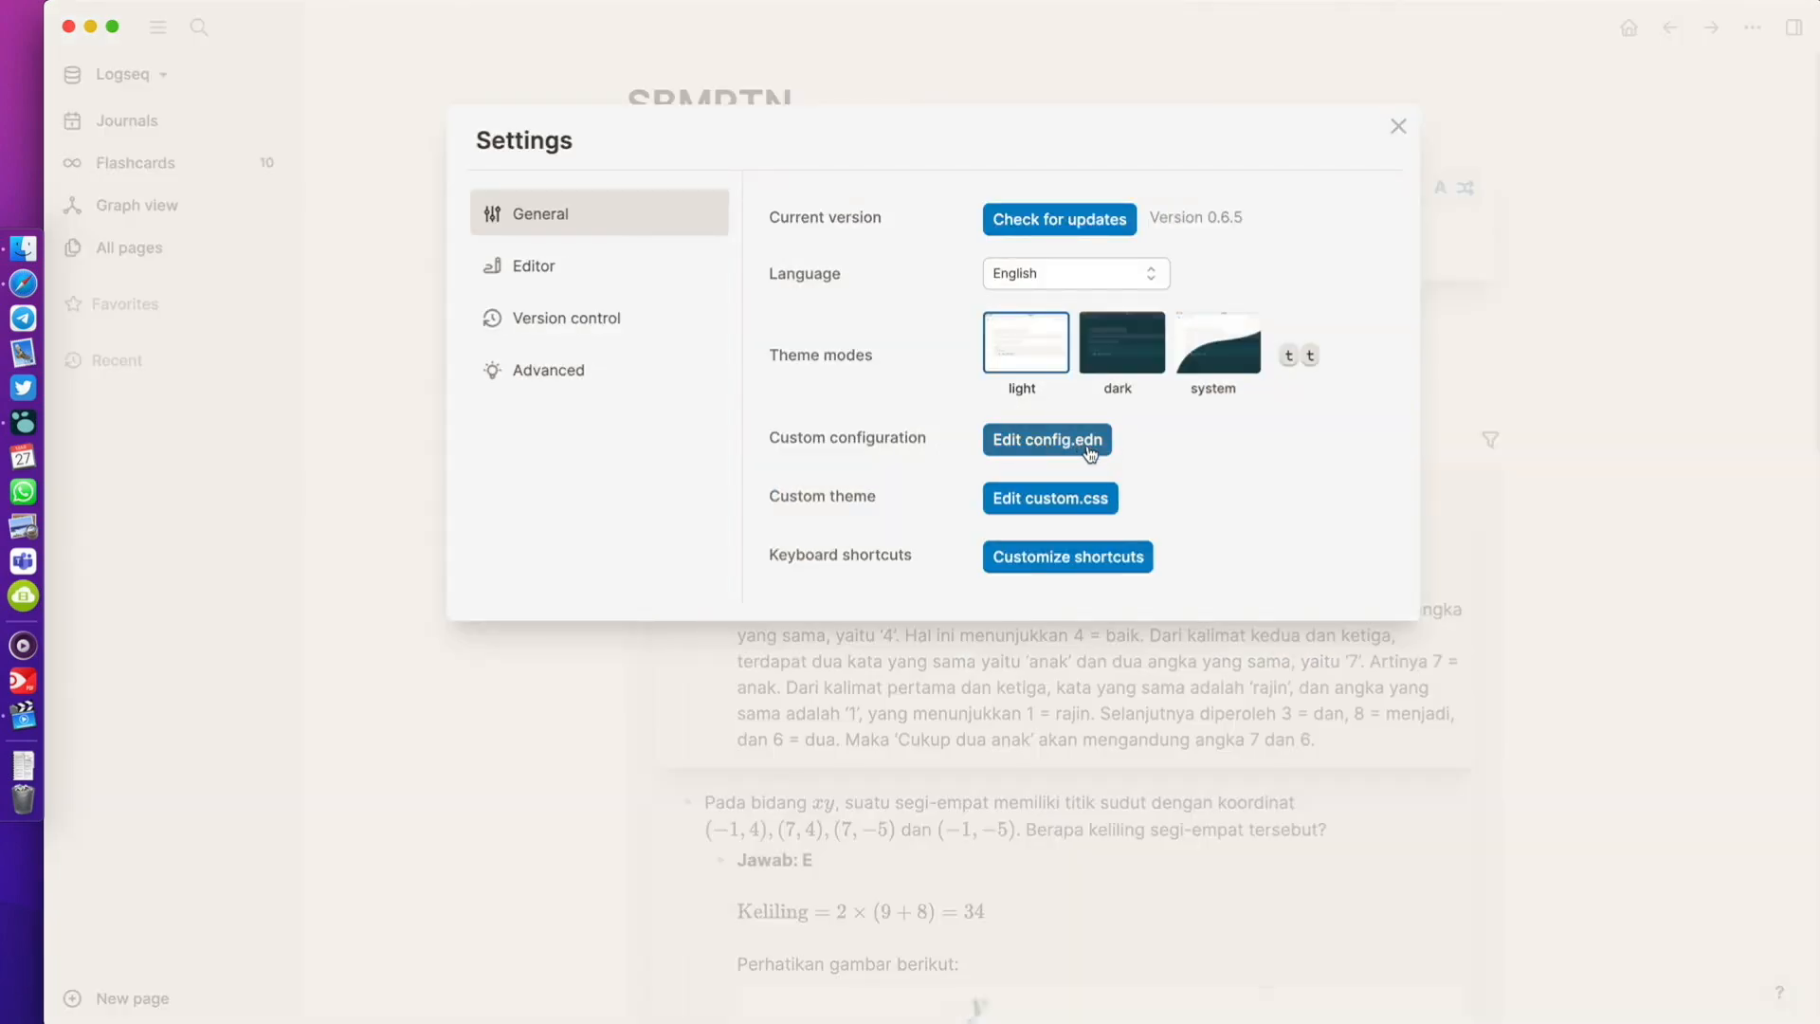
click(1090, 453)
scroll(1086, 445, down, 3)
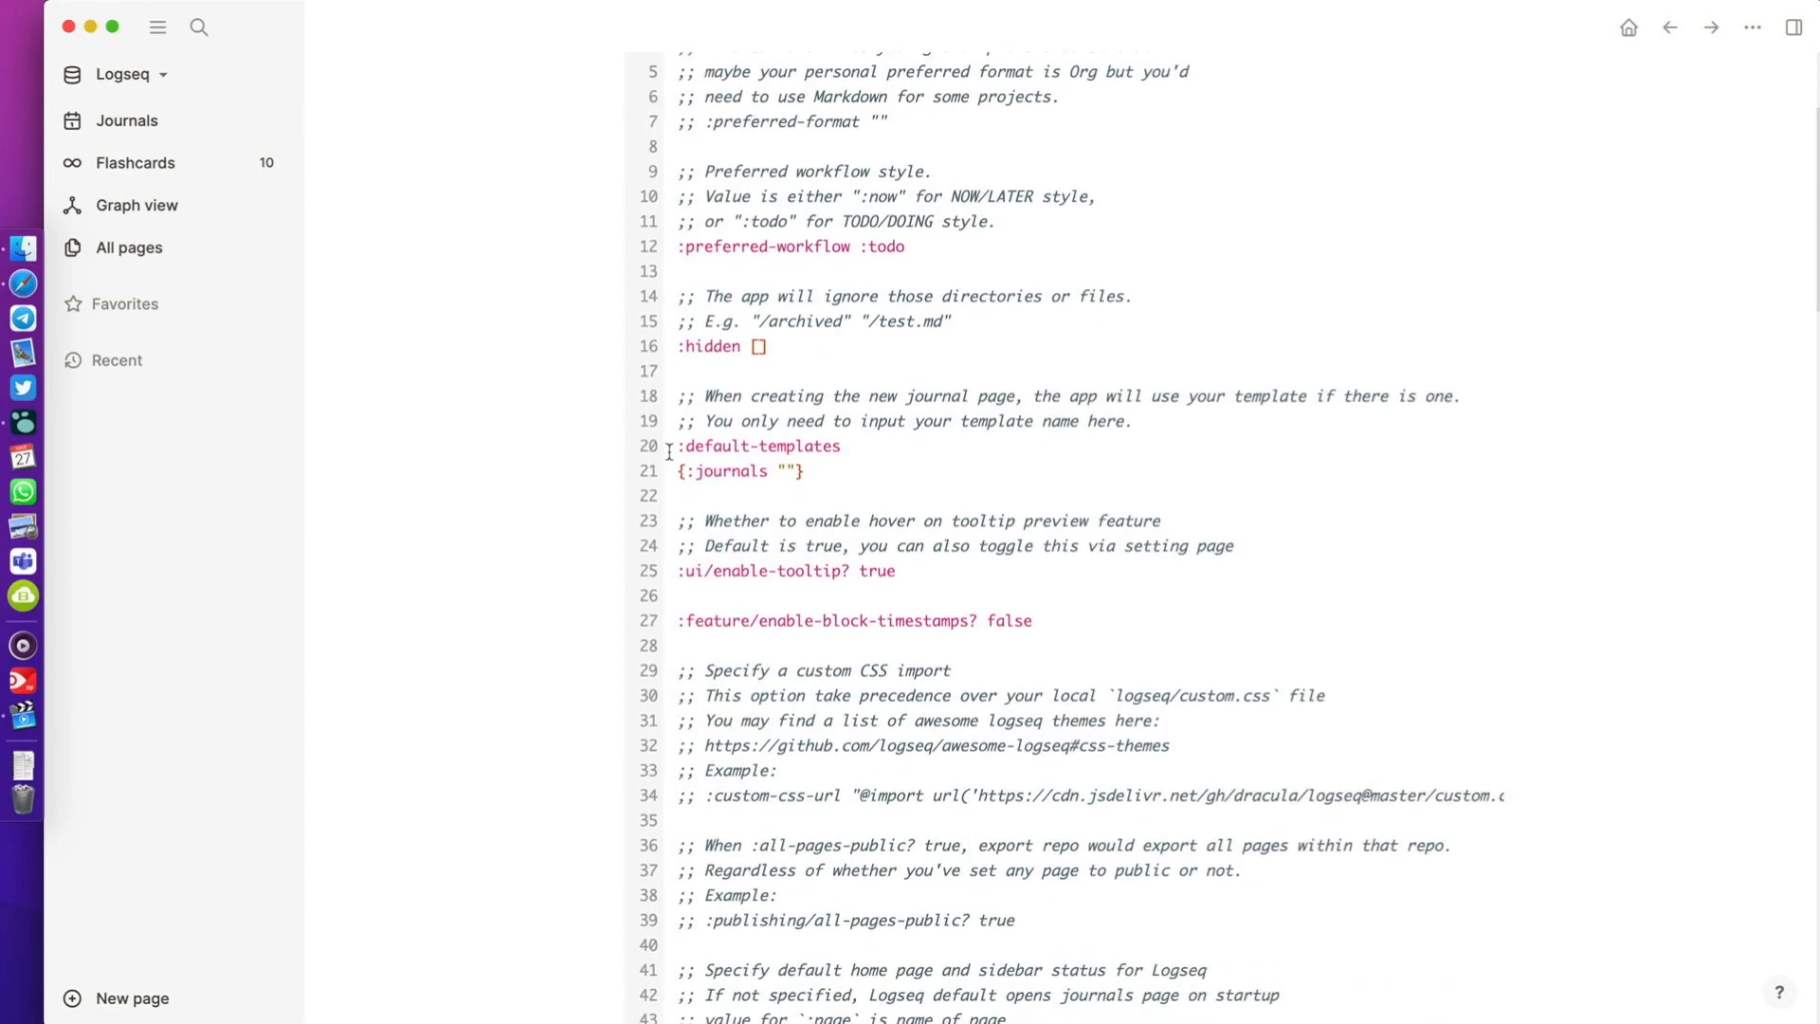
scroll(669, 452, down, 20)
click(678, 494)
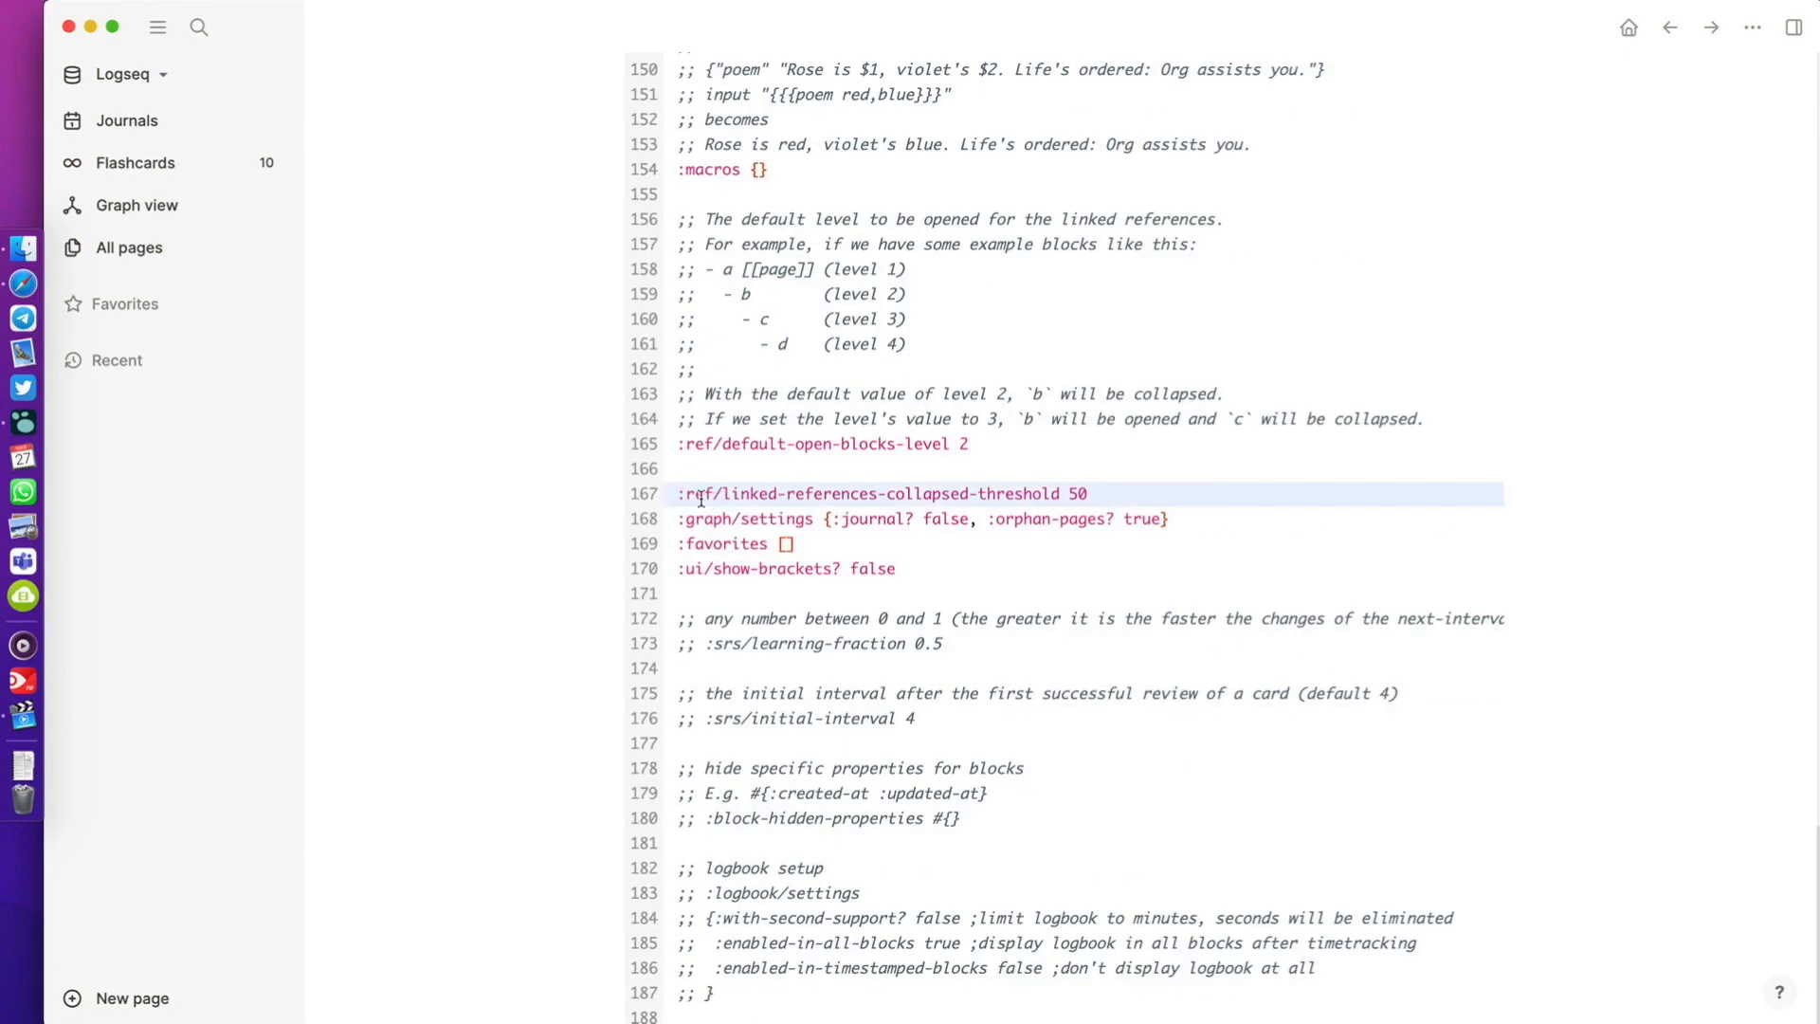
drag(721, 494, 780, 493)
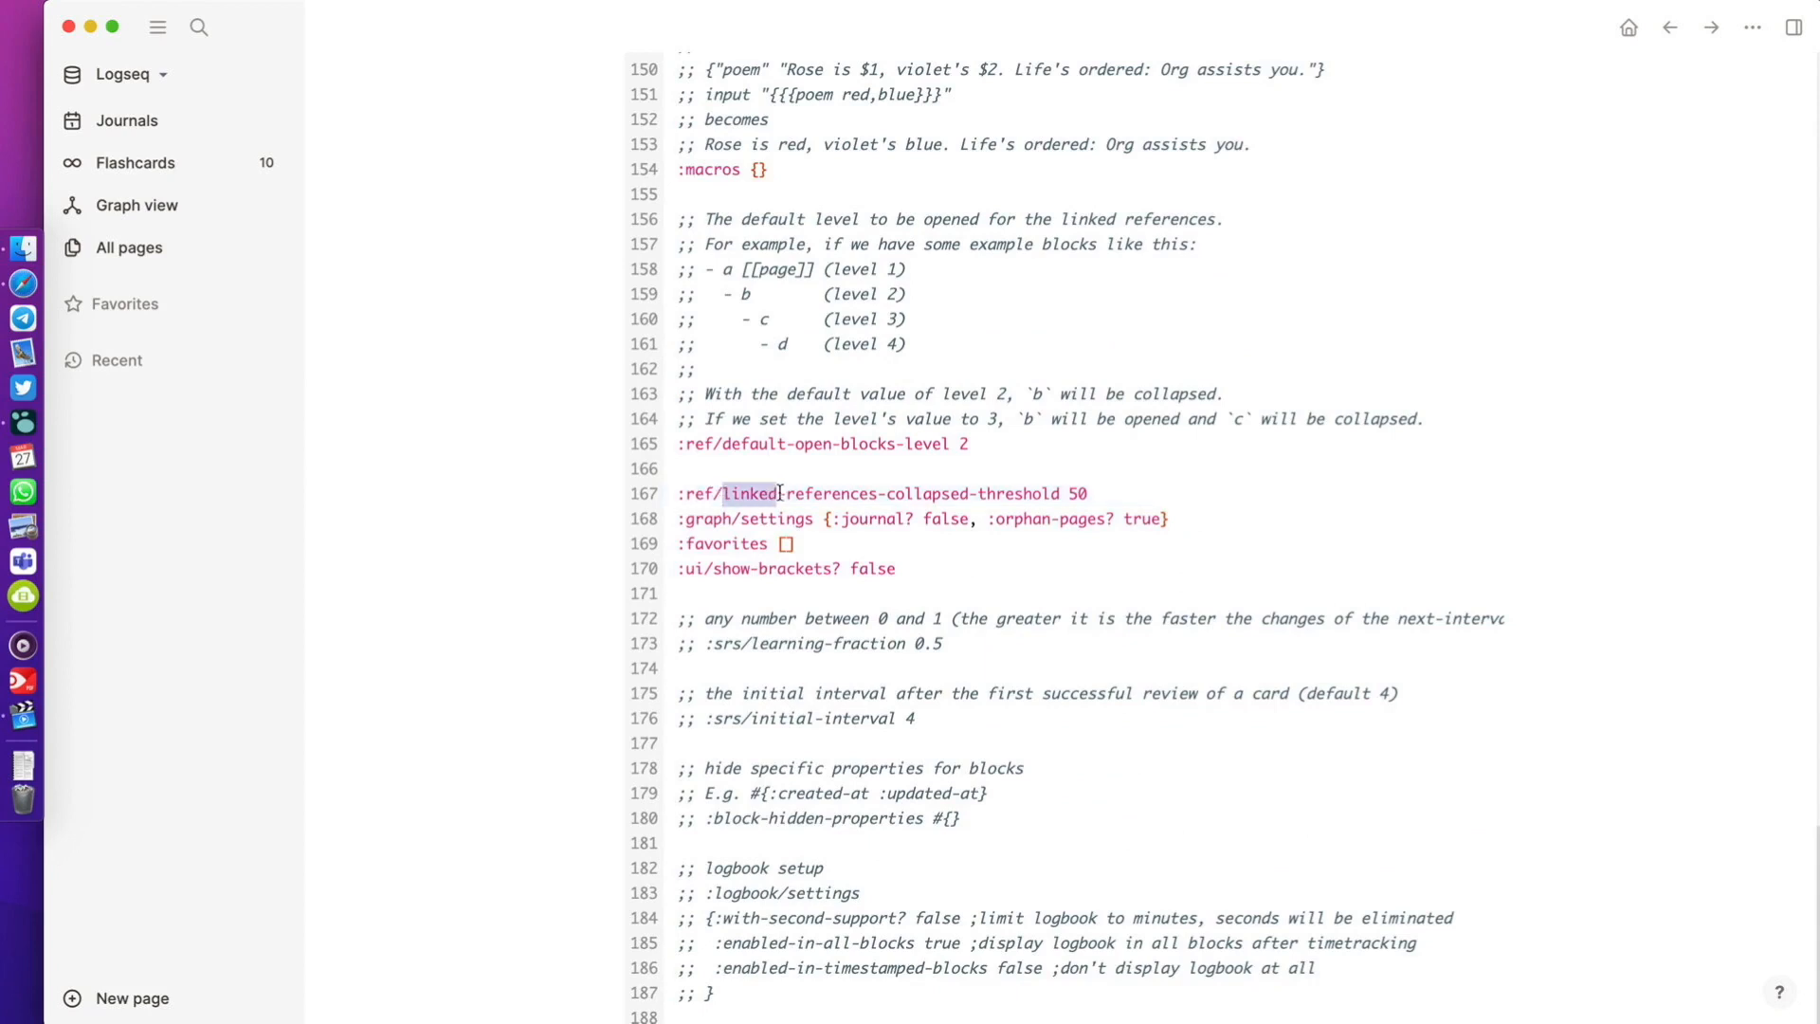
click(842, 494)
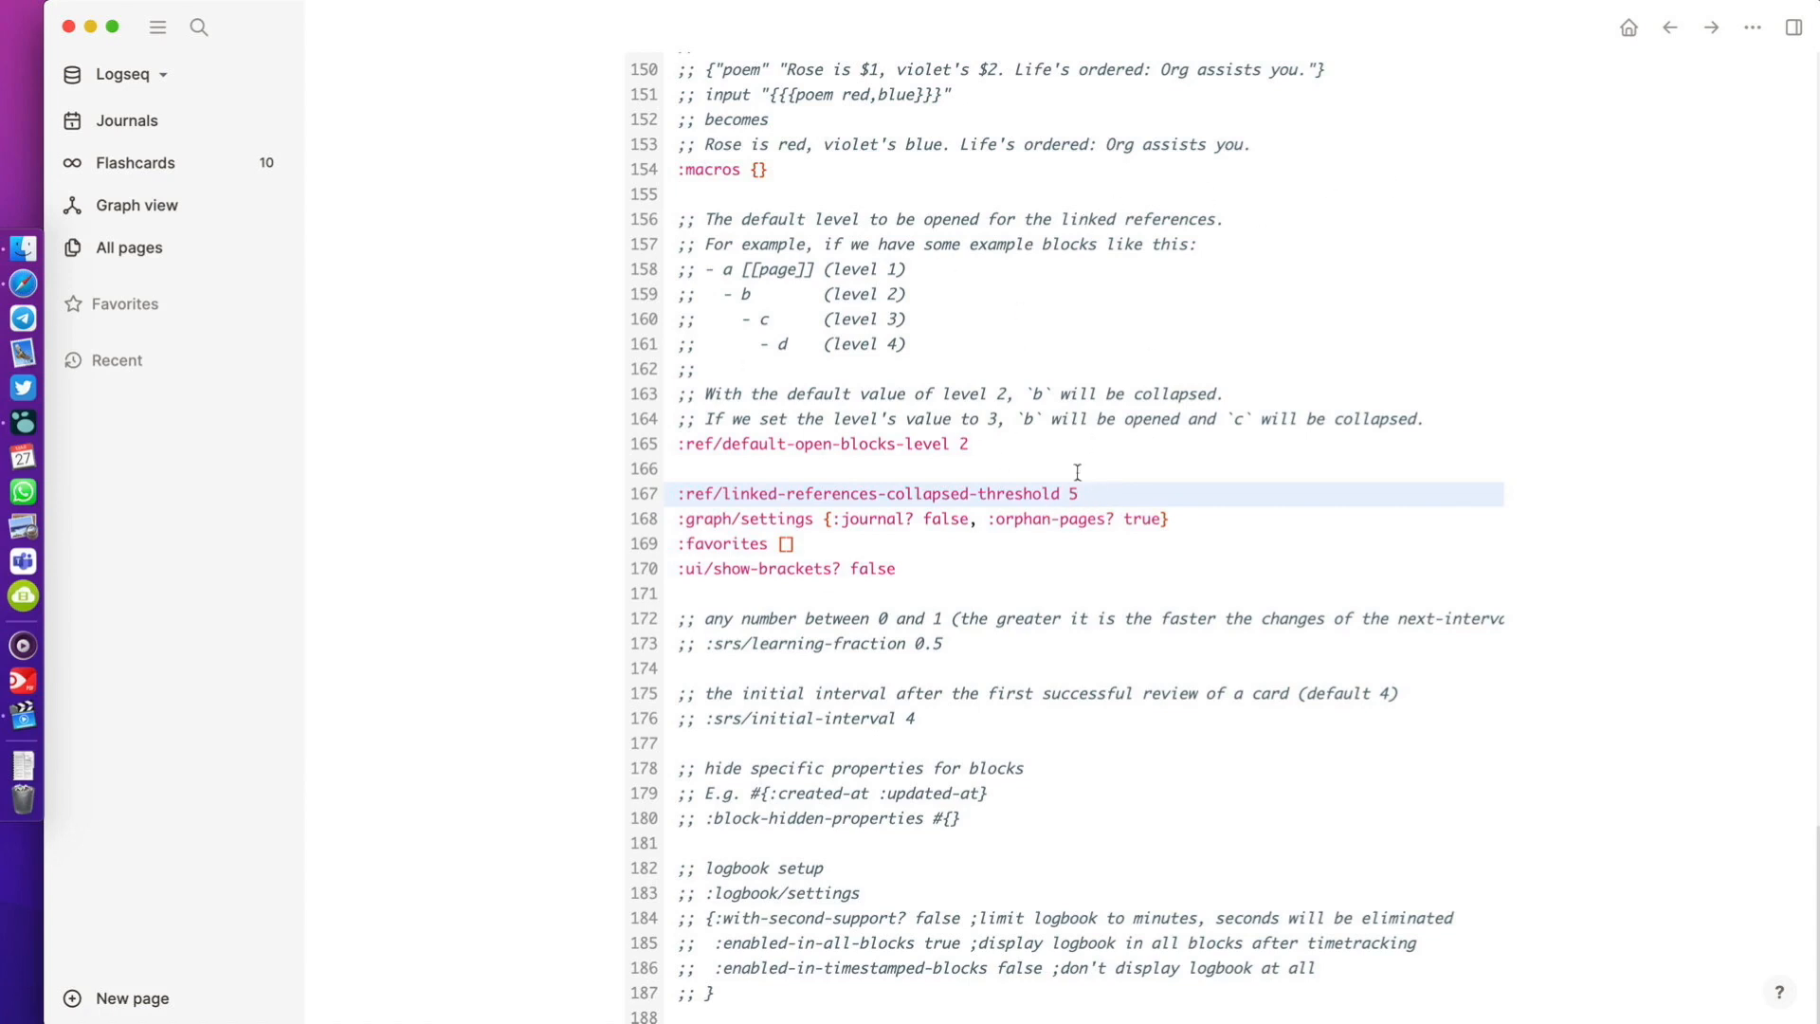
click(1693, 497)
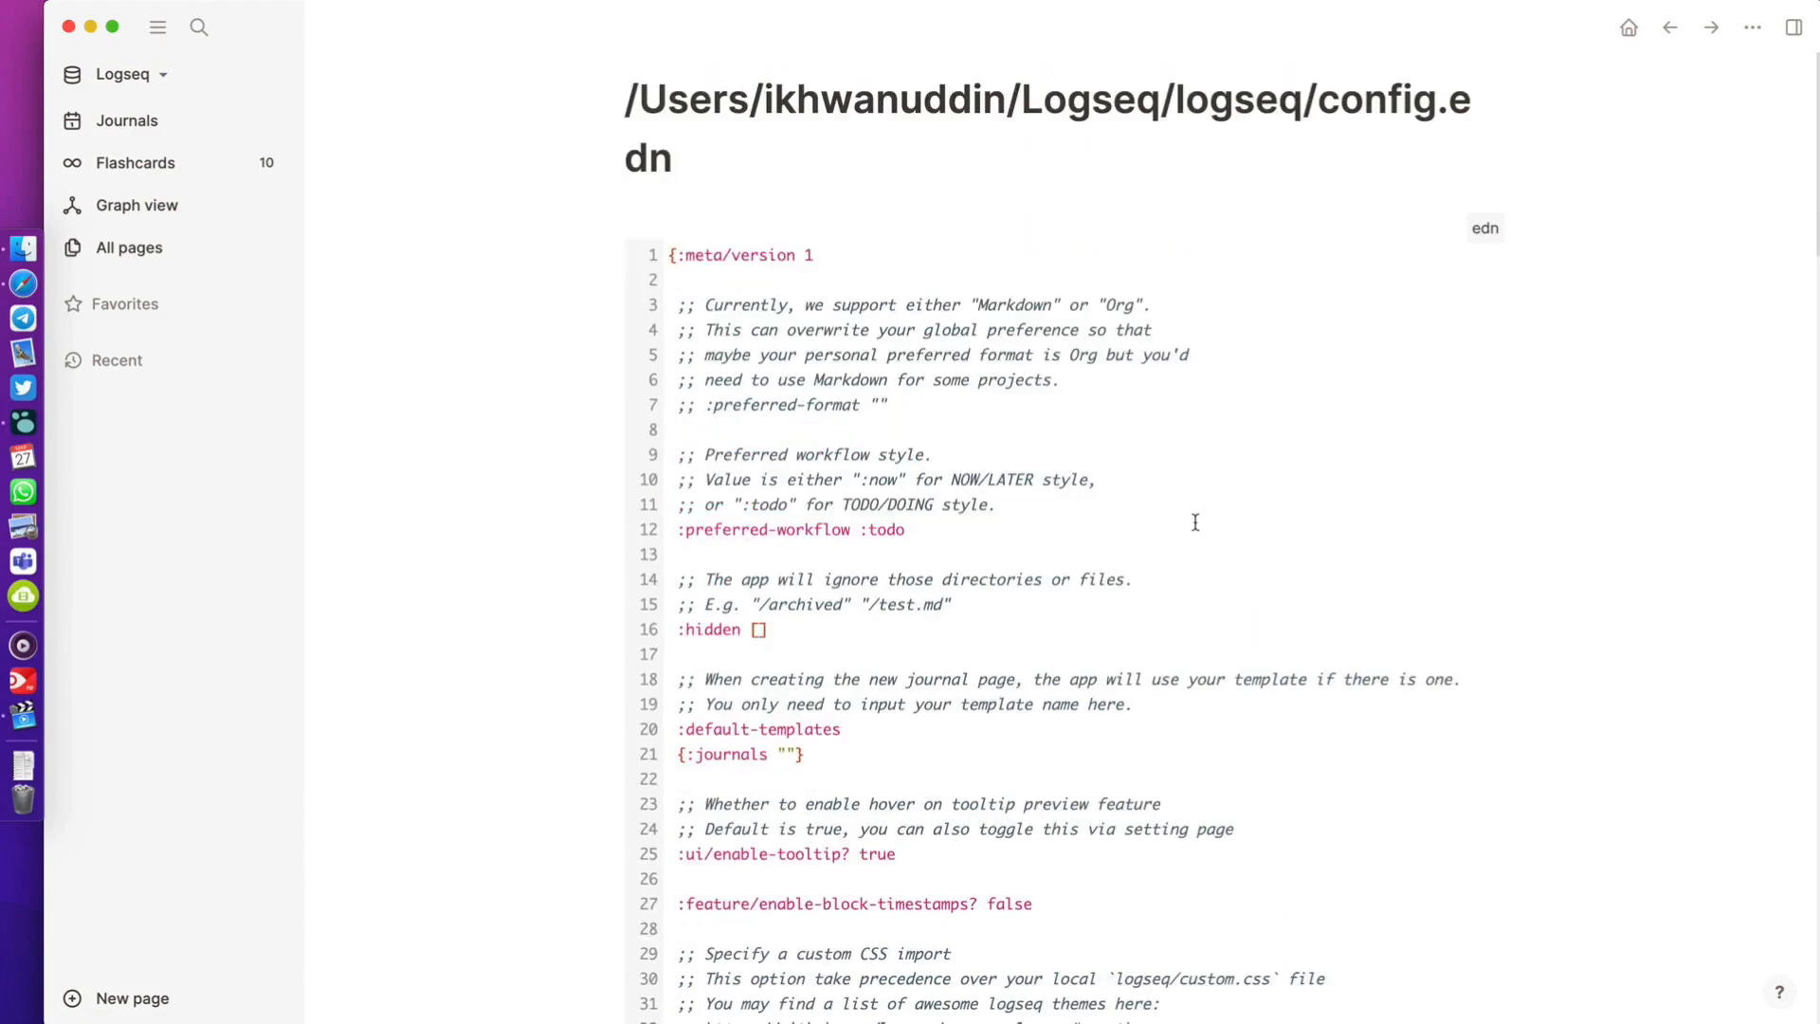
scroll(1191, 516, down, 15)
scroll(1192, 516, down, 10)
scroll(1191, 517, up, 20)
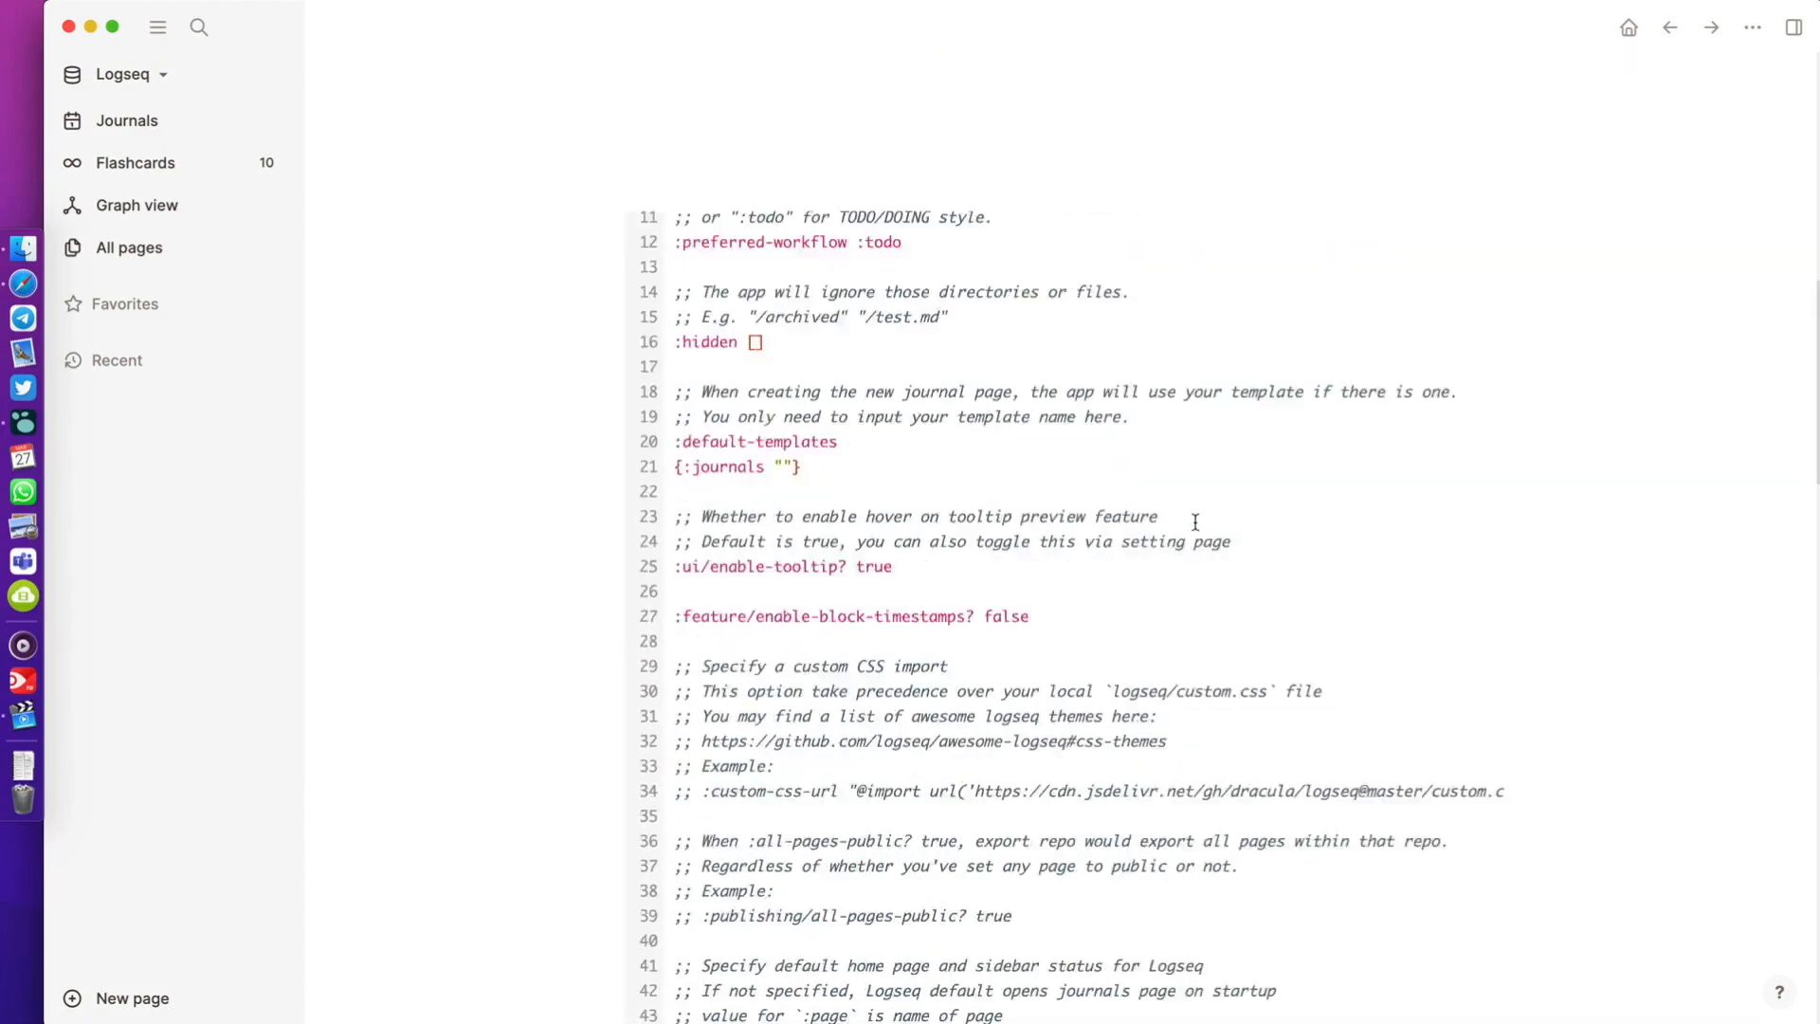
Step: Return to the journals and open the SBMPTN page to check how its linked references are displayed
click(1629, 28)
scroll(1575, 336, up, 15)
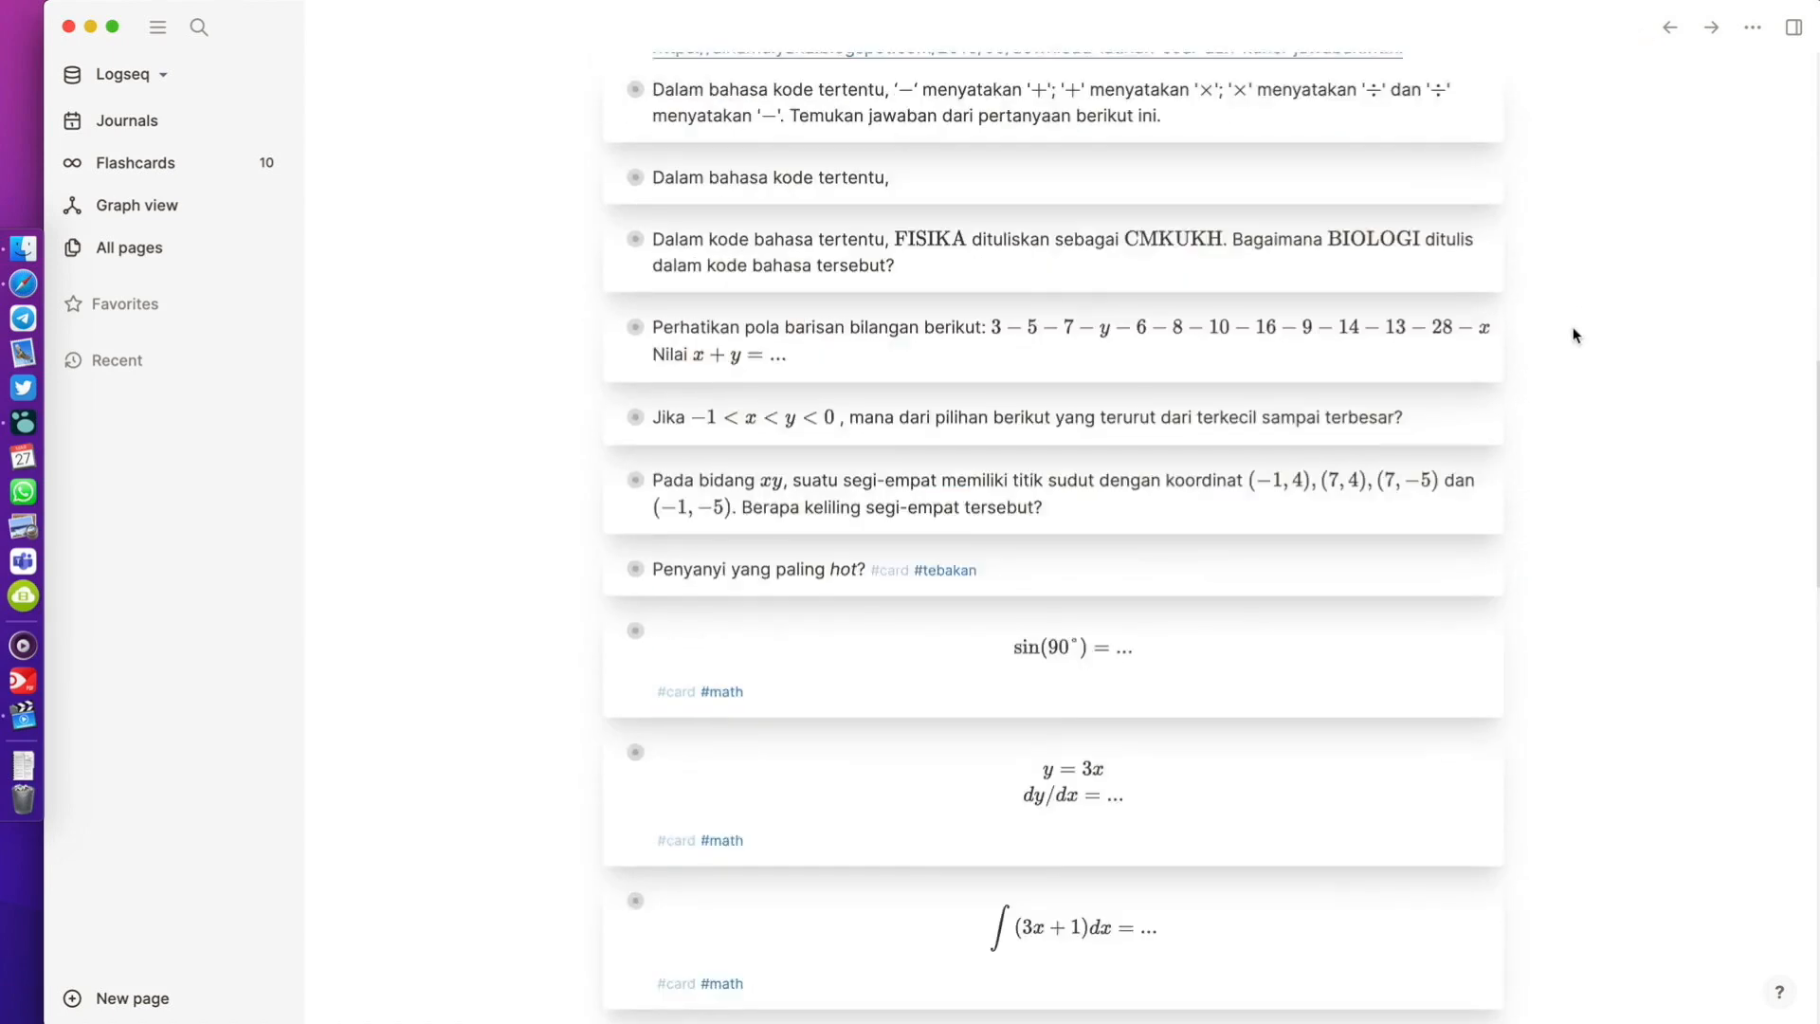
scroll(524, 304, down, 3)
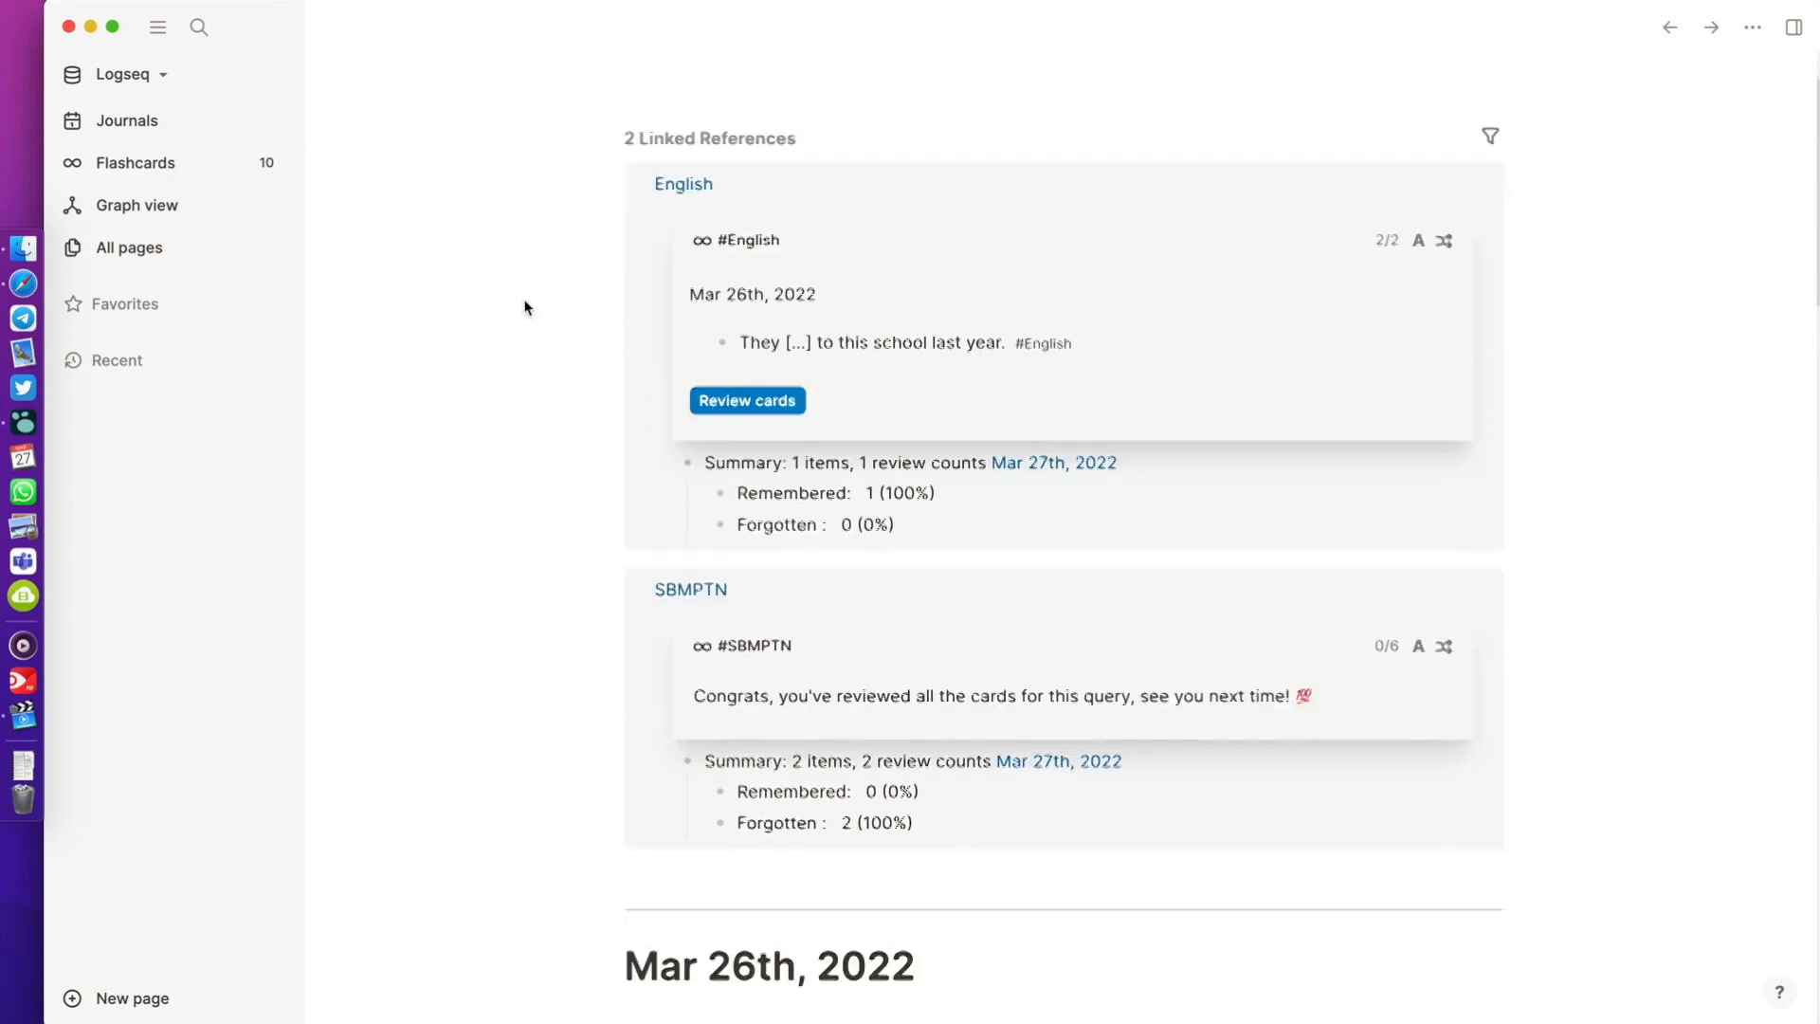
click(684, 534)
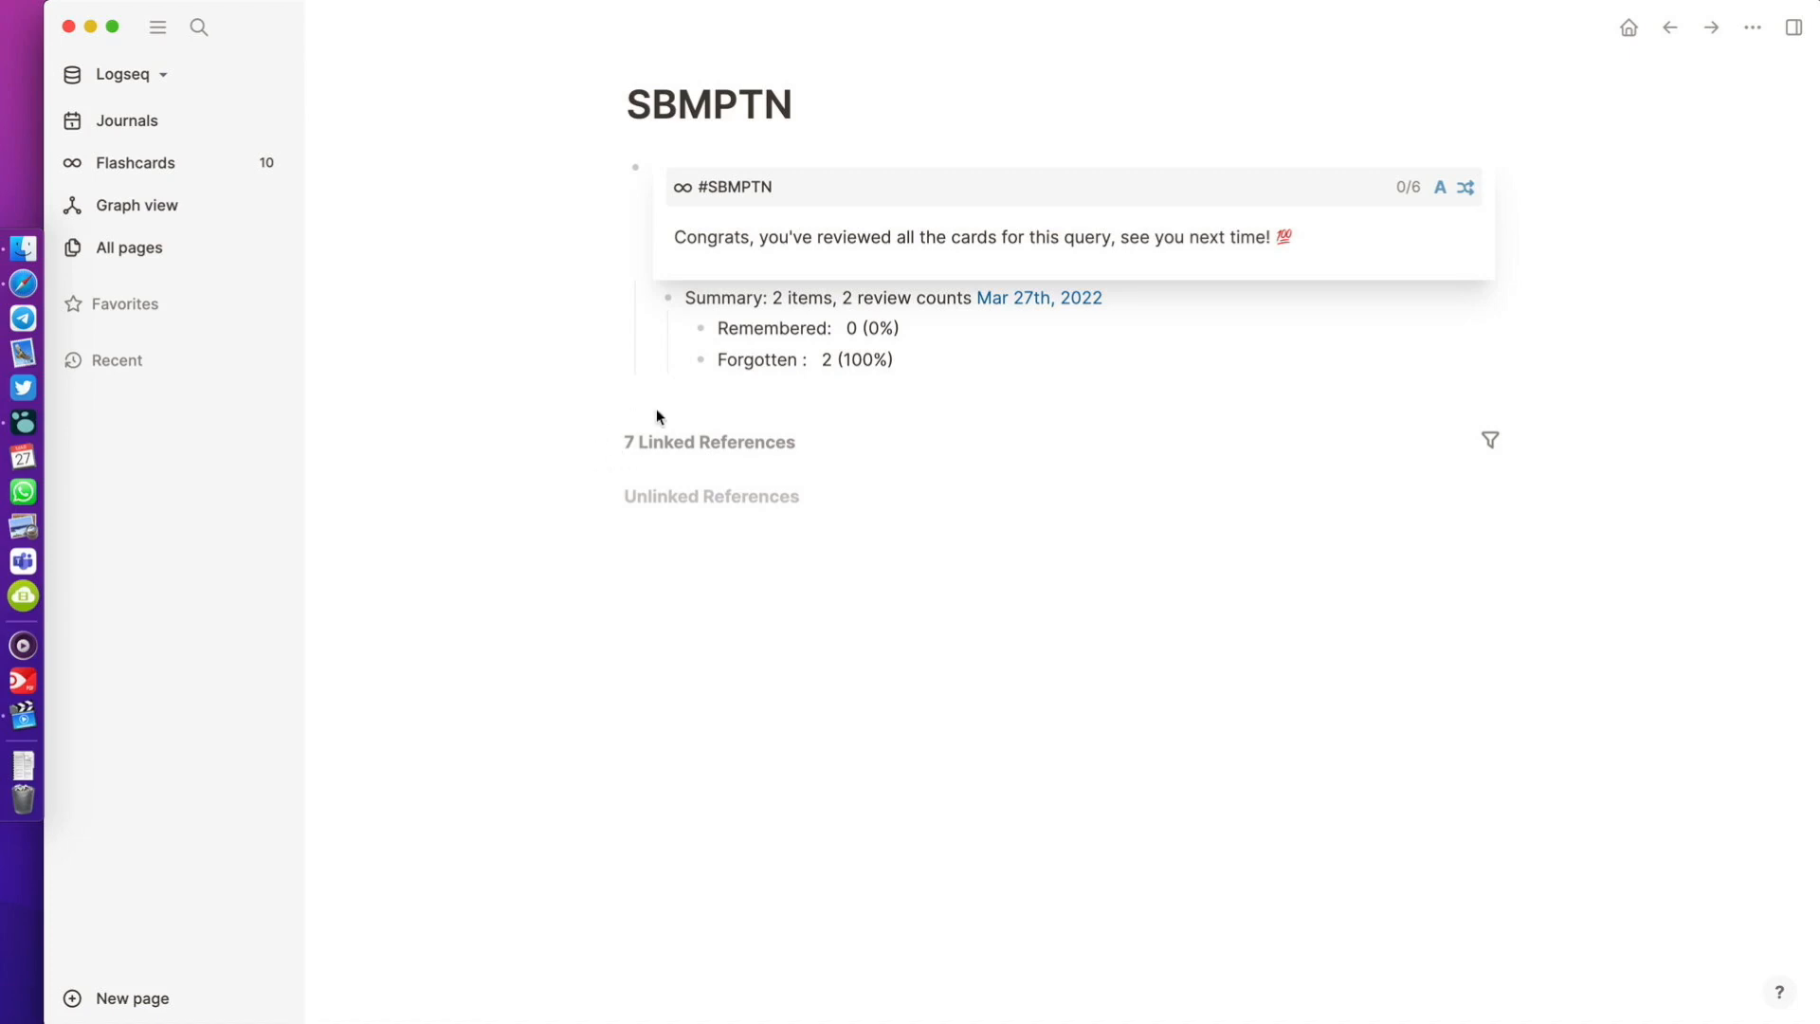
Step: Go back to the journals and open the English page from its link in the Mar 26th, 2022 entry
click(219, 125)
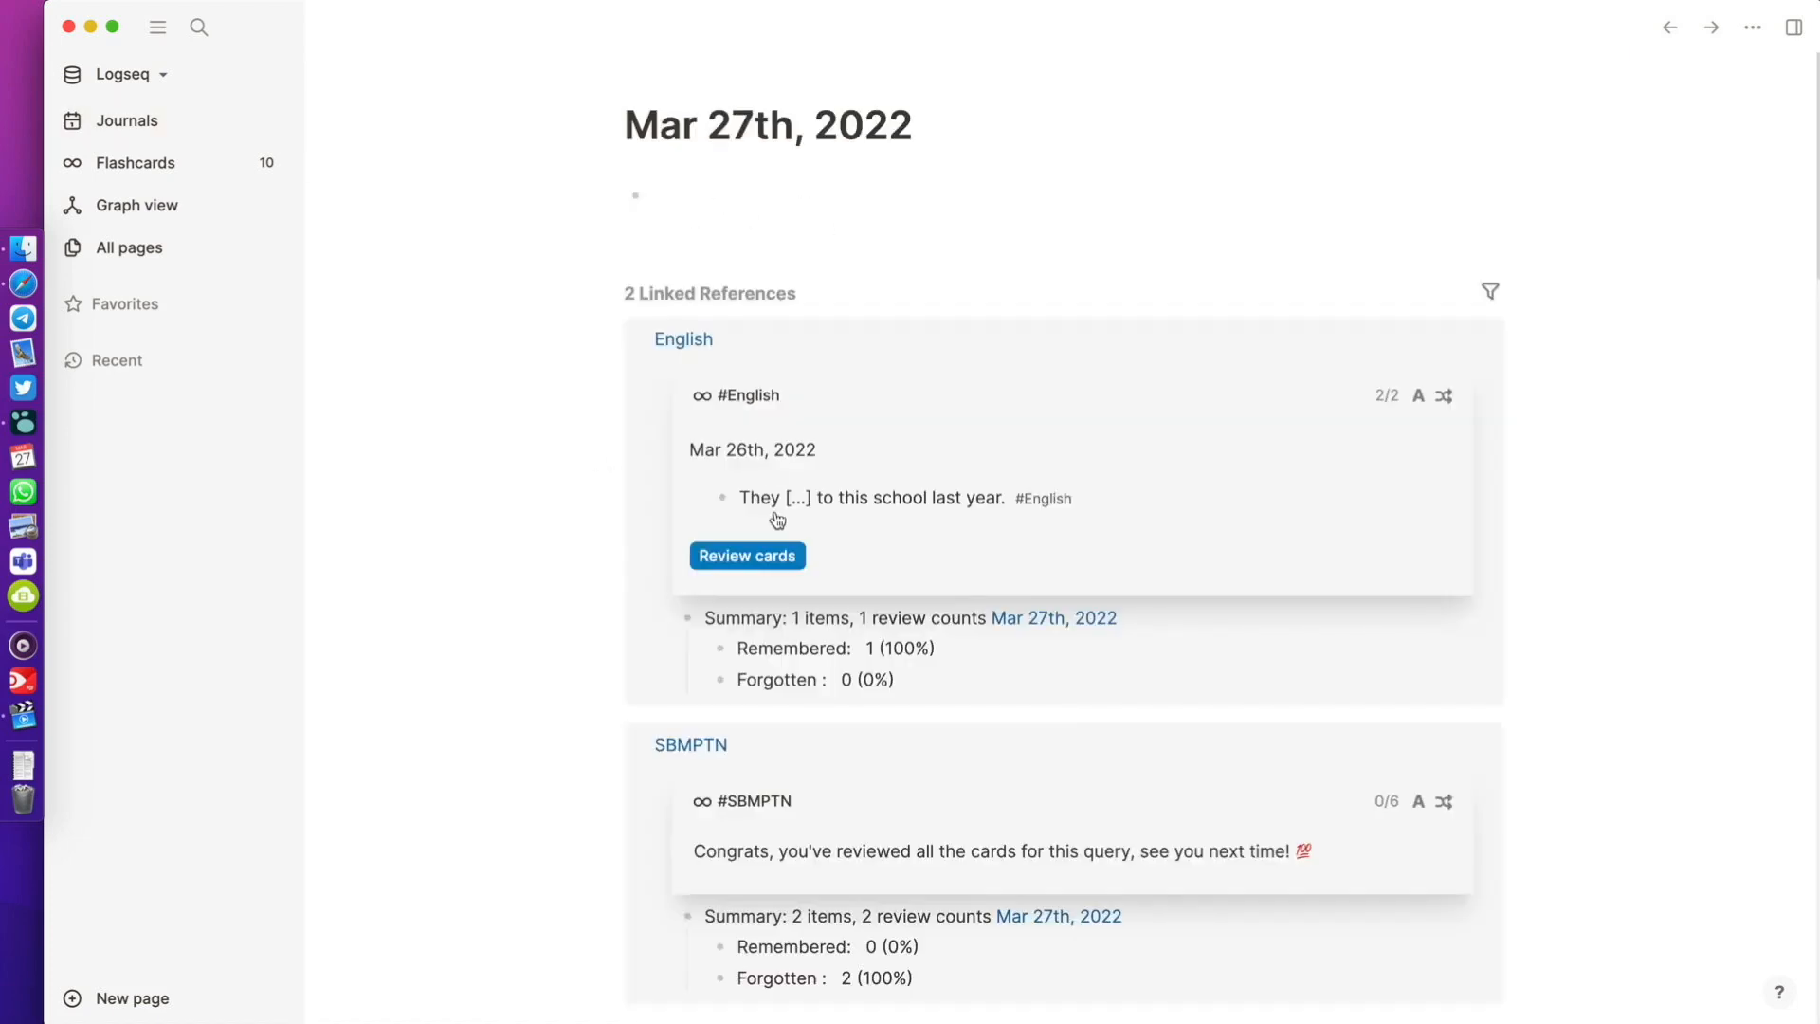
scroll(749, 409, down, 1)
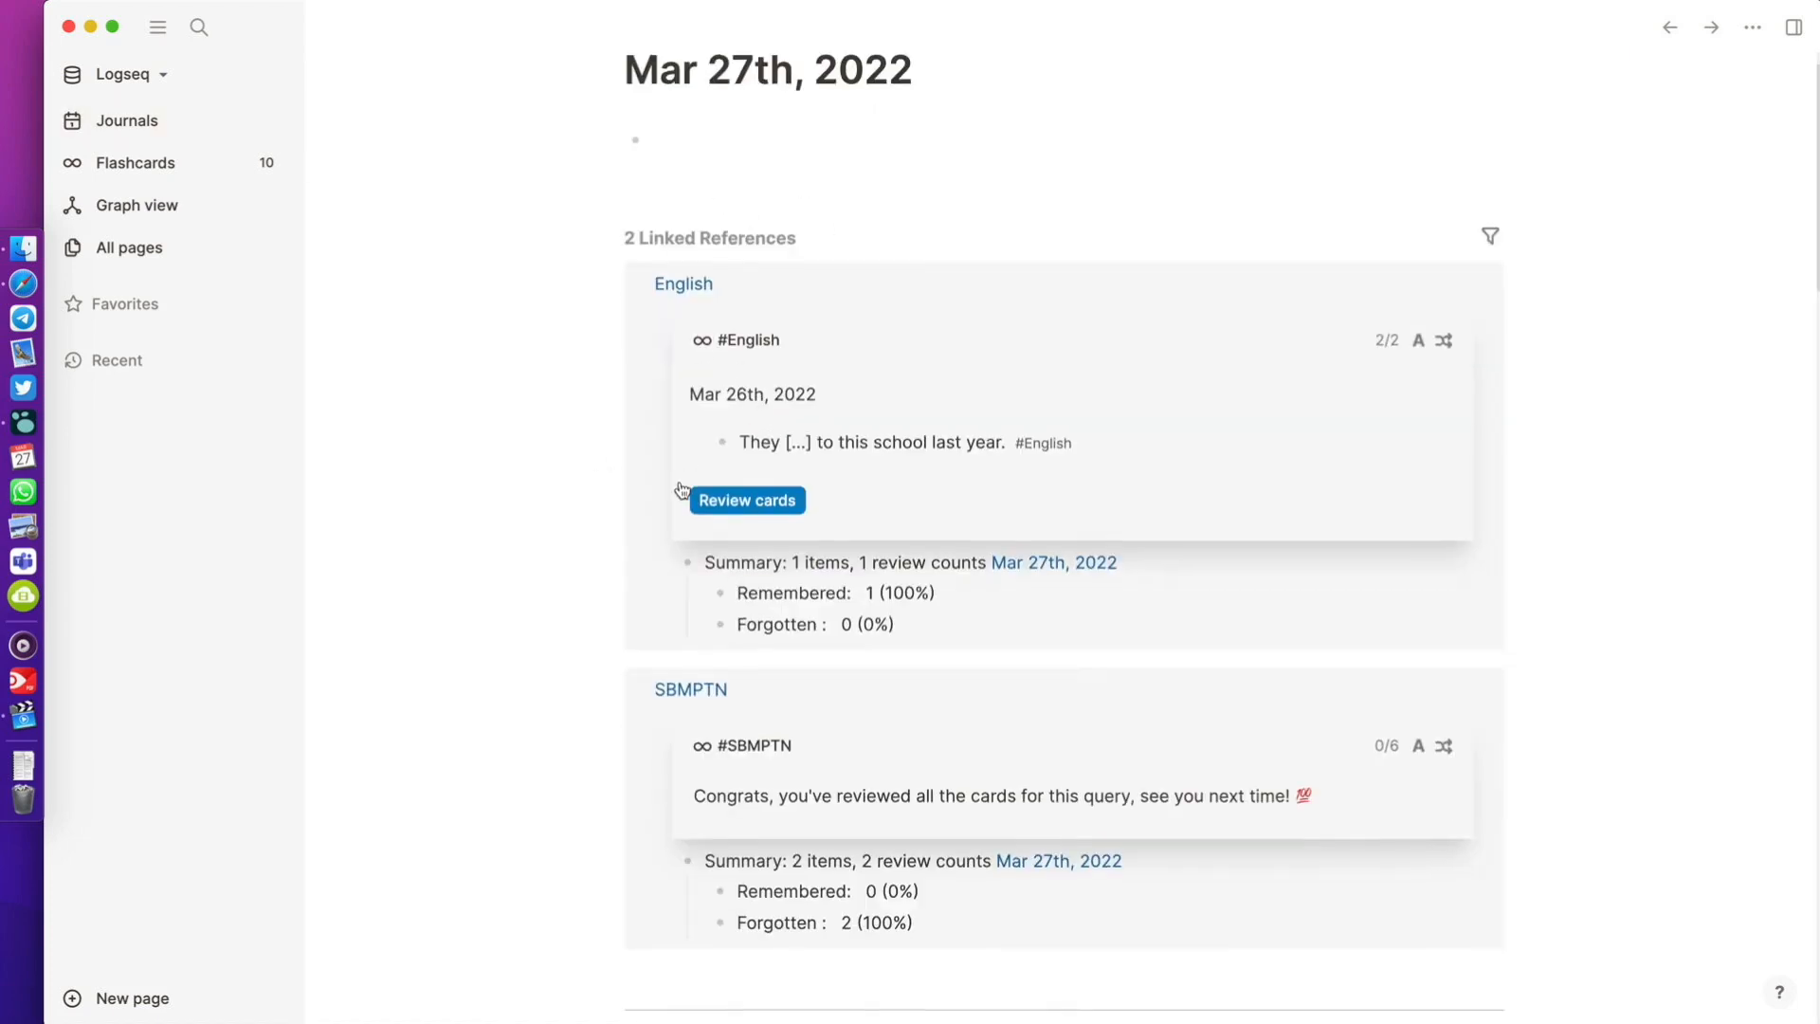
scroll(683, 493, down, 10)
scroll(680, 488, down, 7)
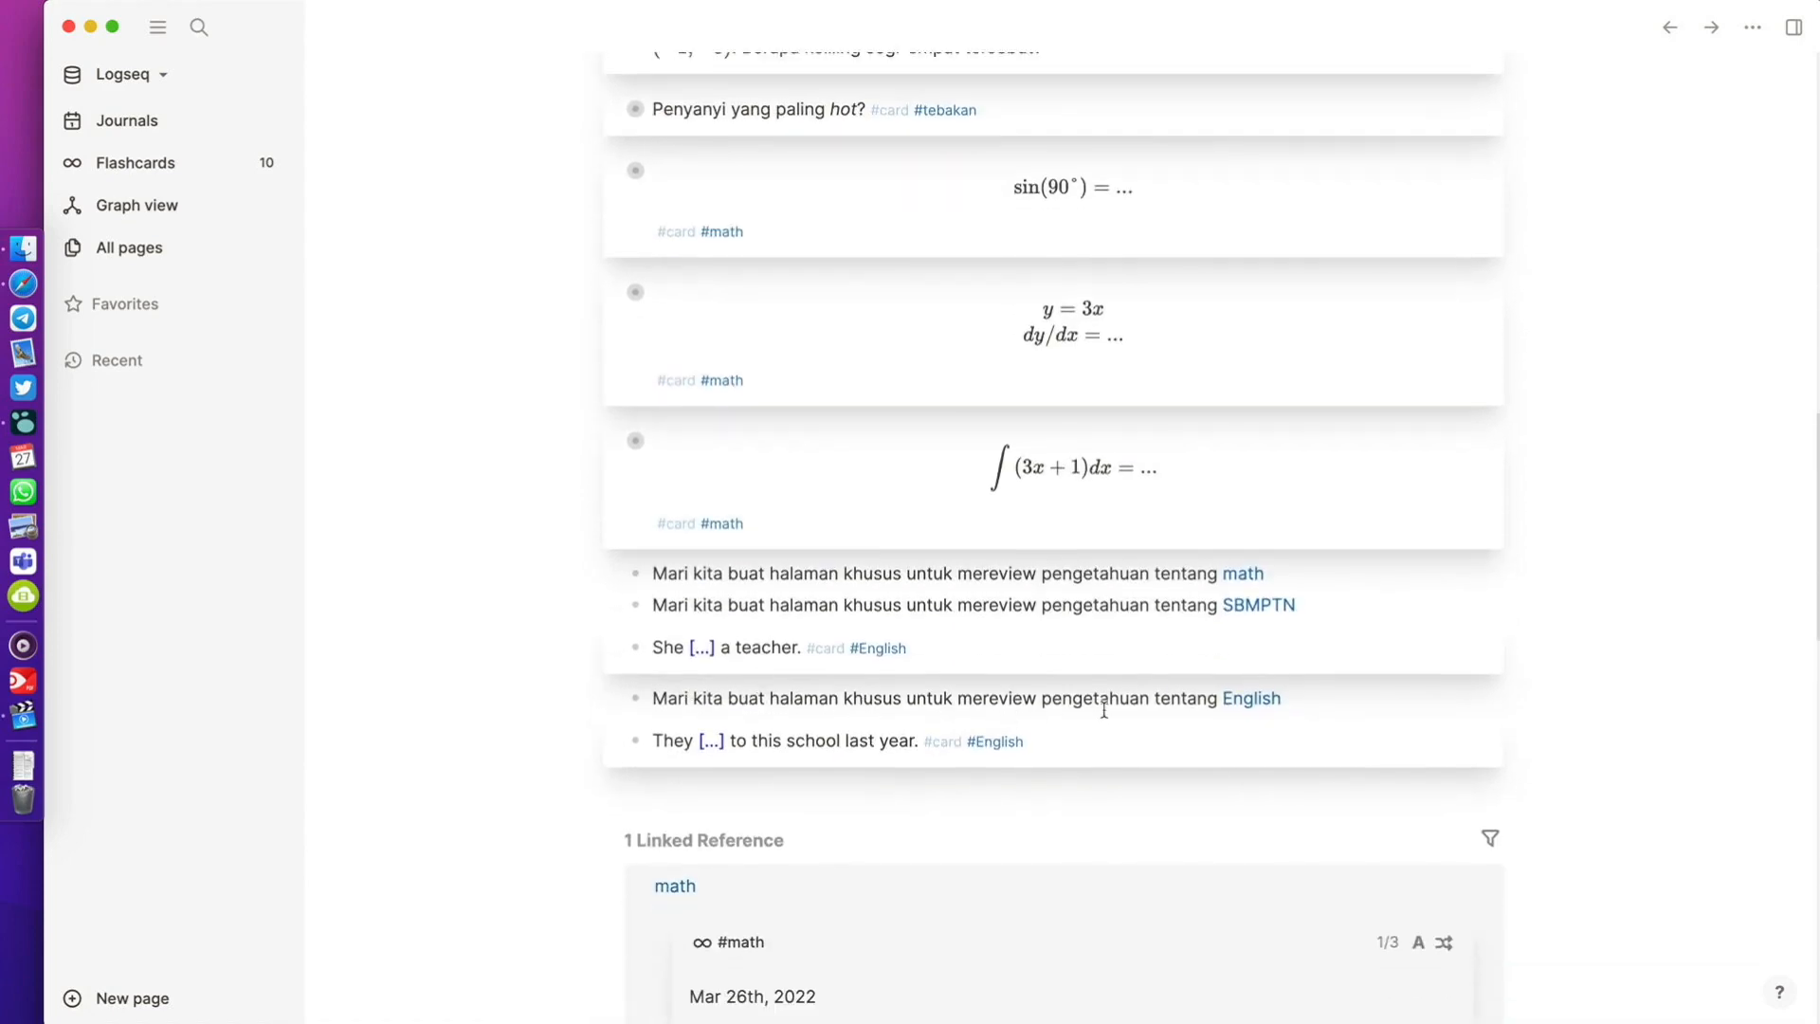
click(1250, 701)
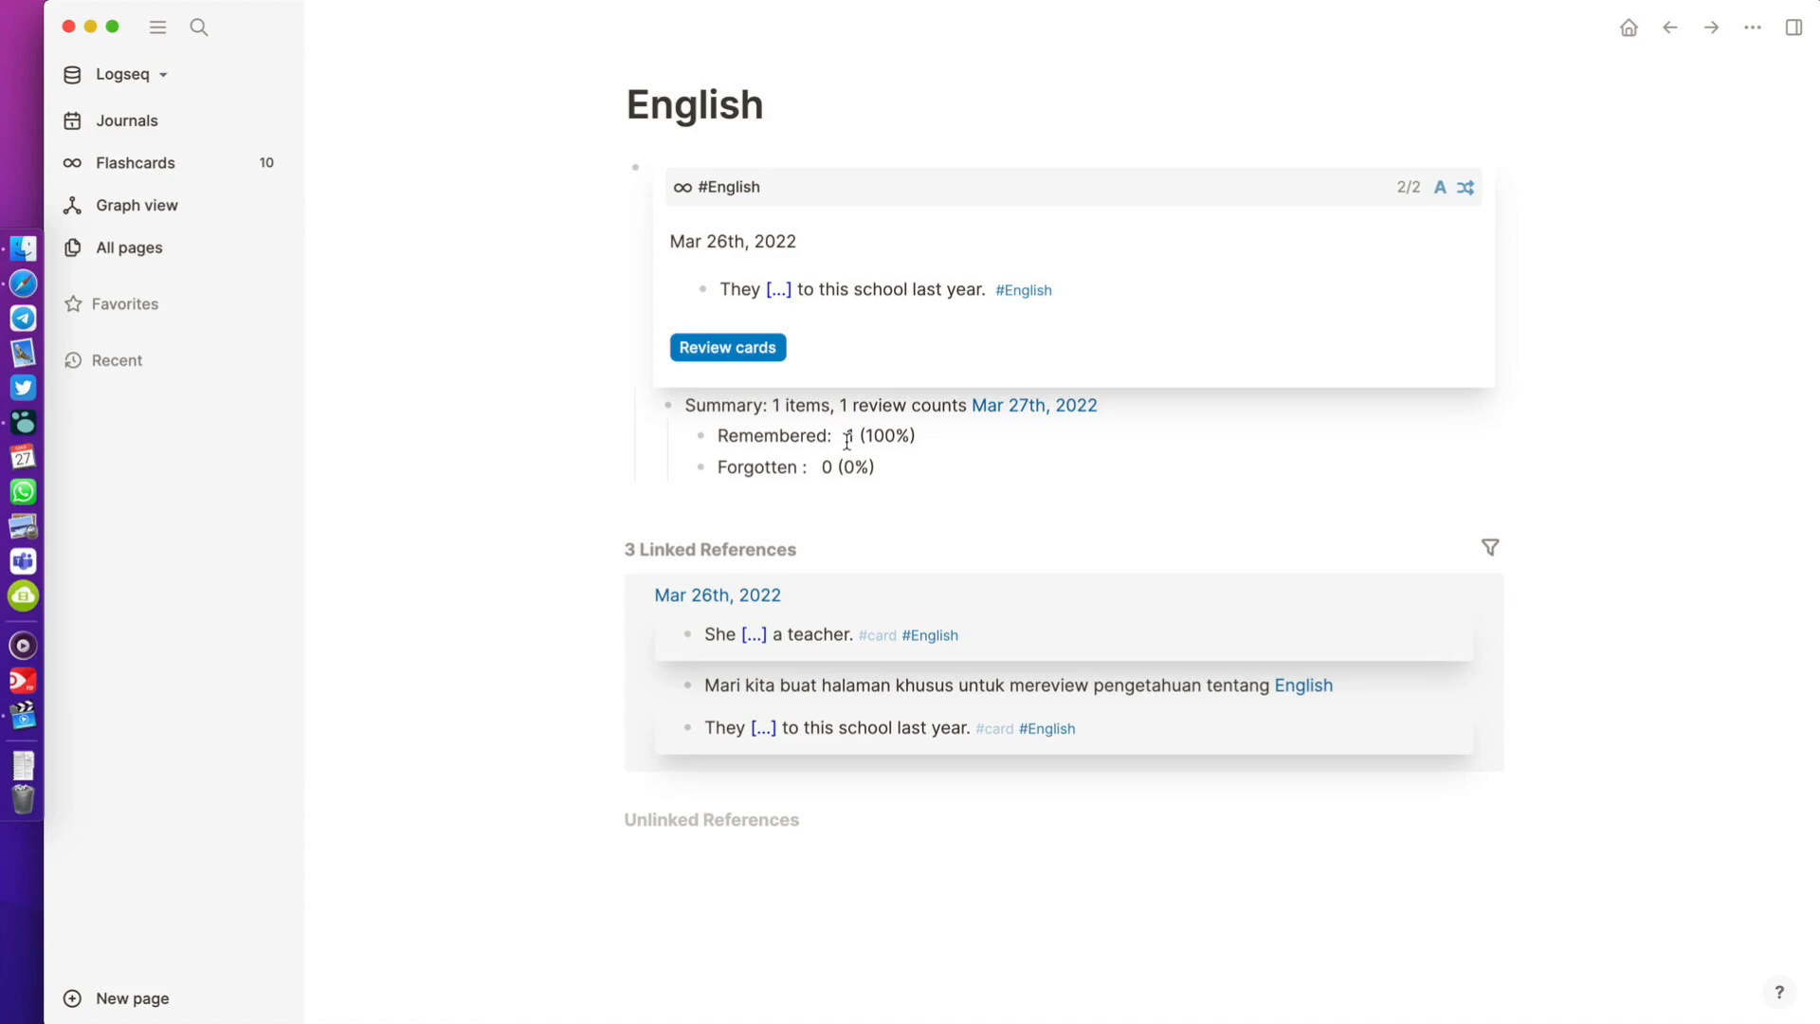
Step: Review the #English cards, marking the "They went to this school" card as Remembered and "She is a teacher" as Took a while to recall
click(699, 350)
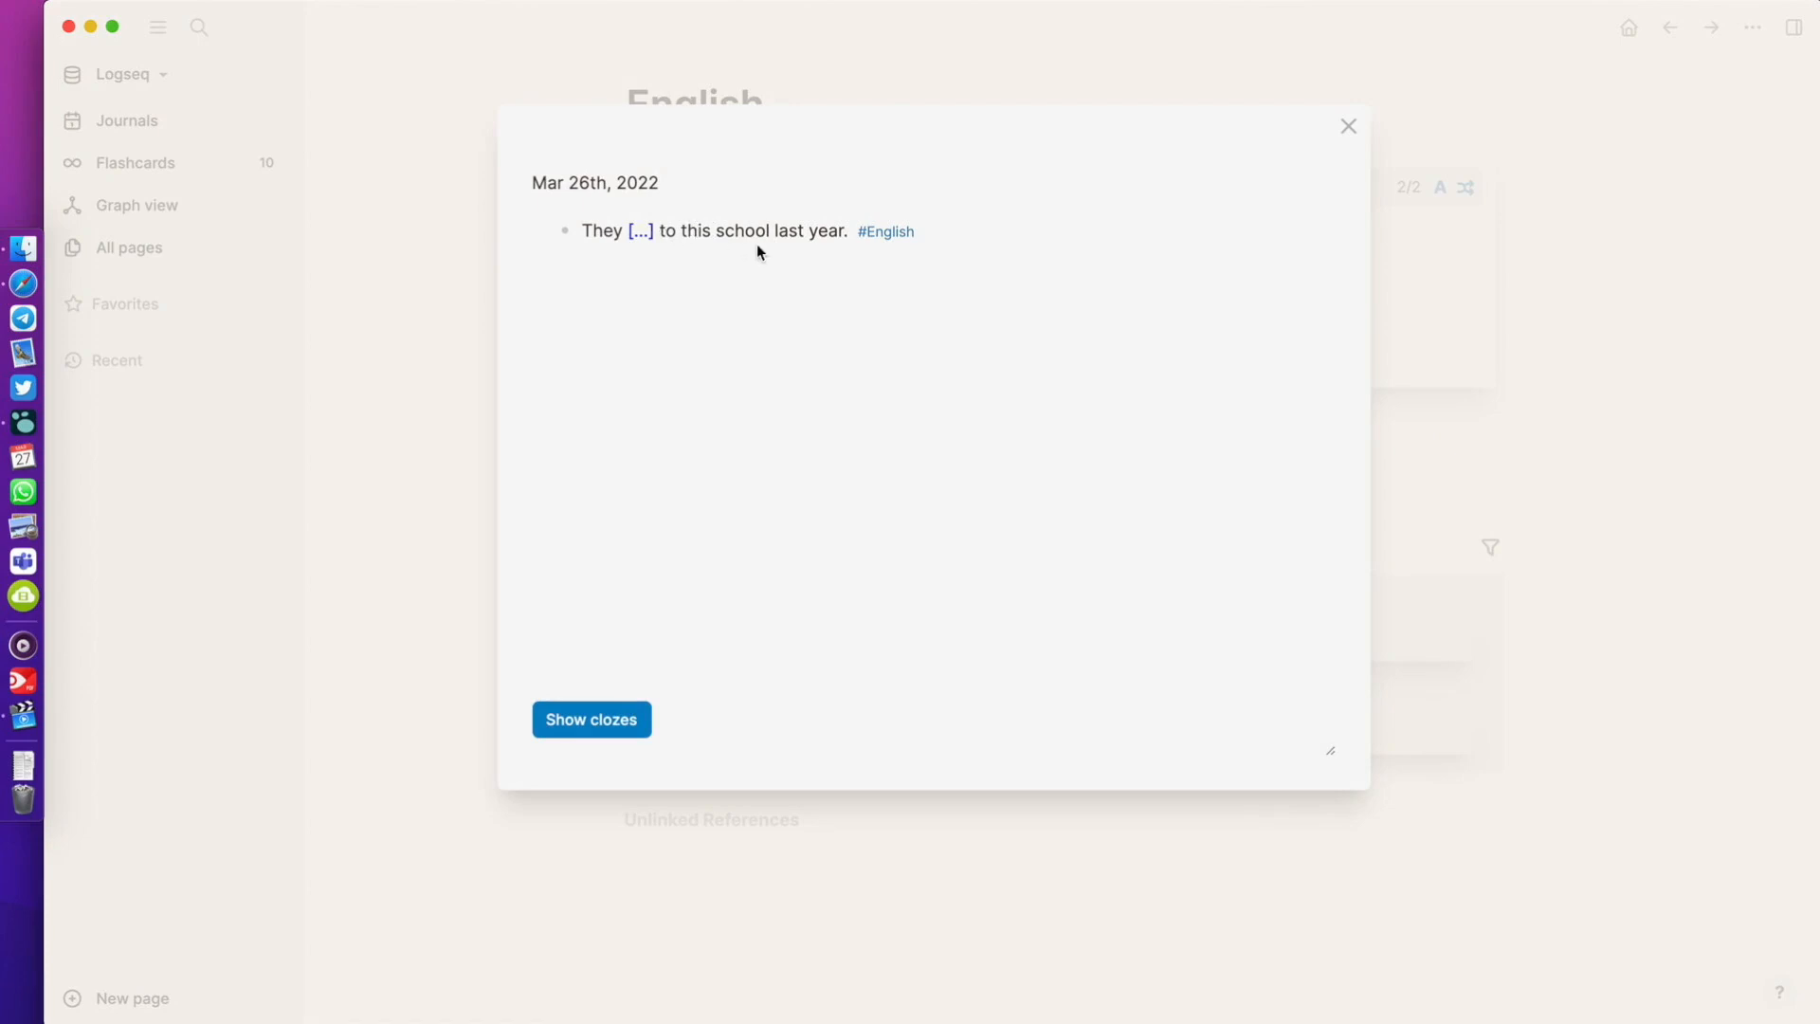
click(593, 722)
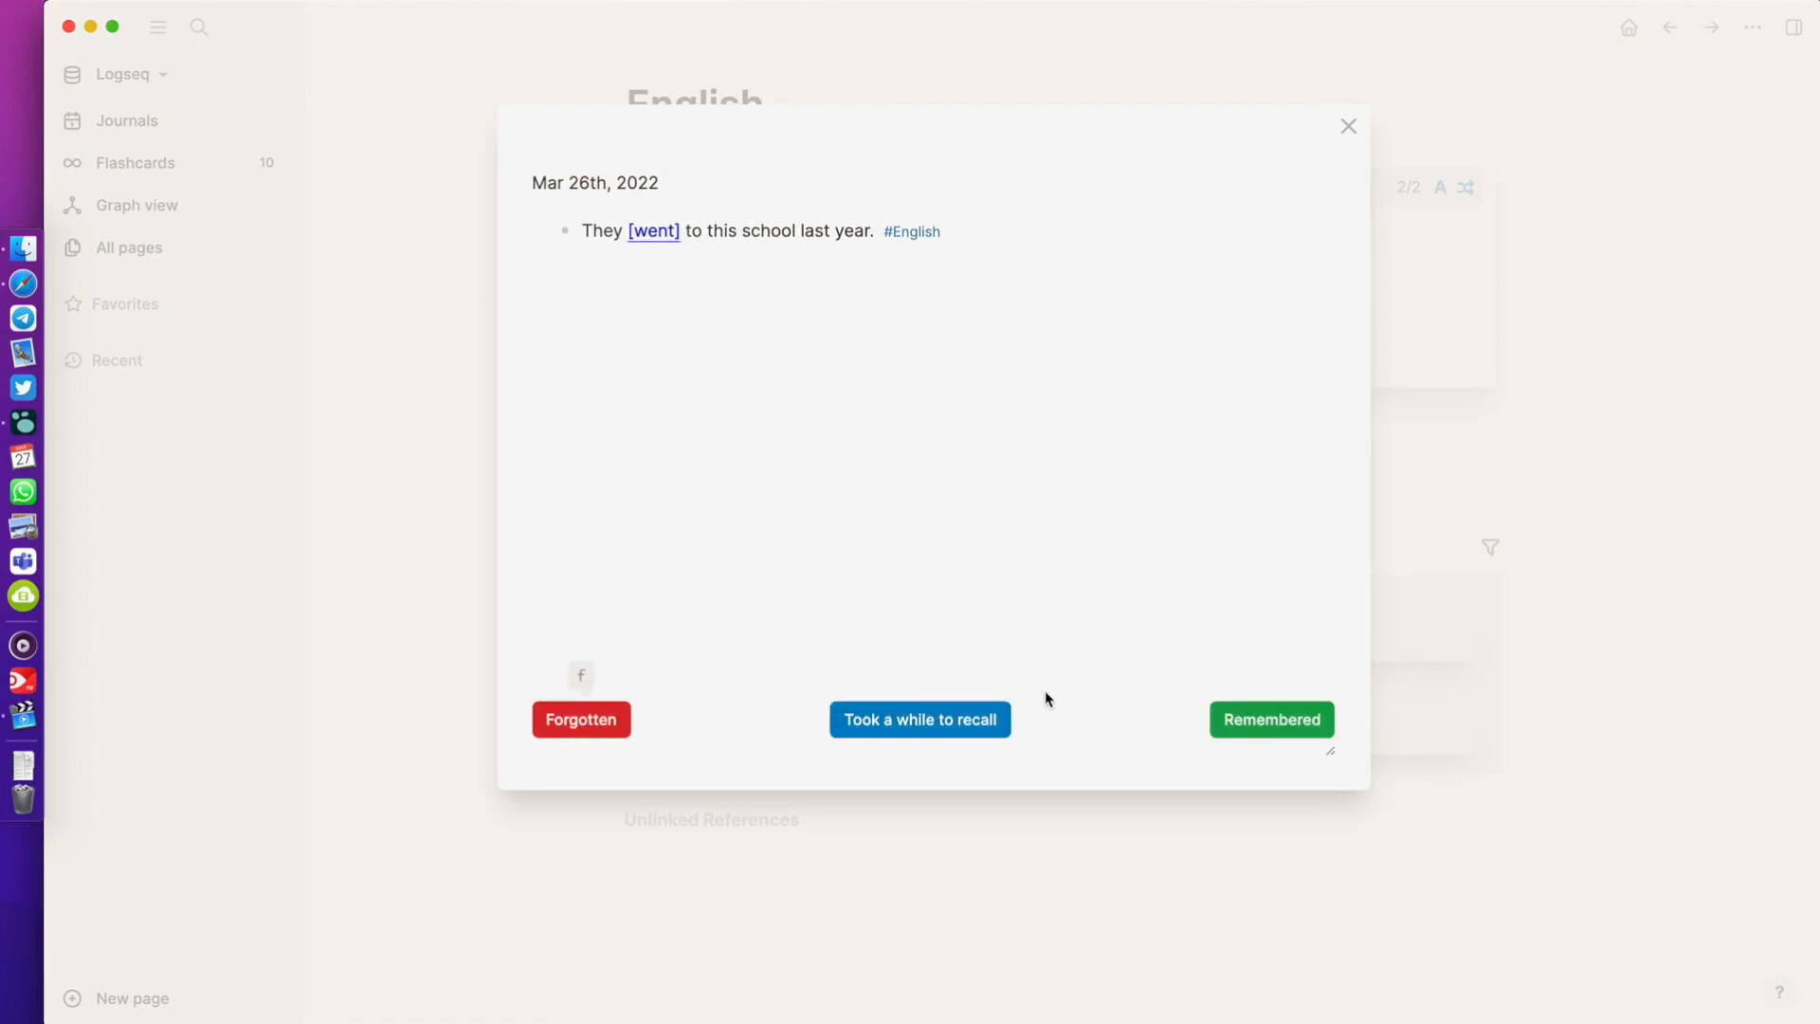
click(1270, 720)
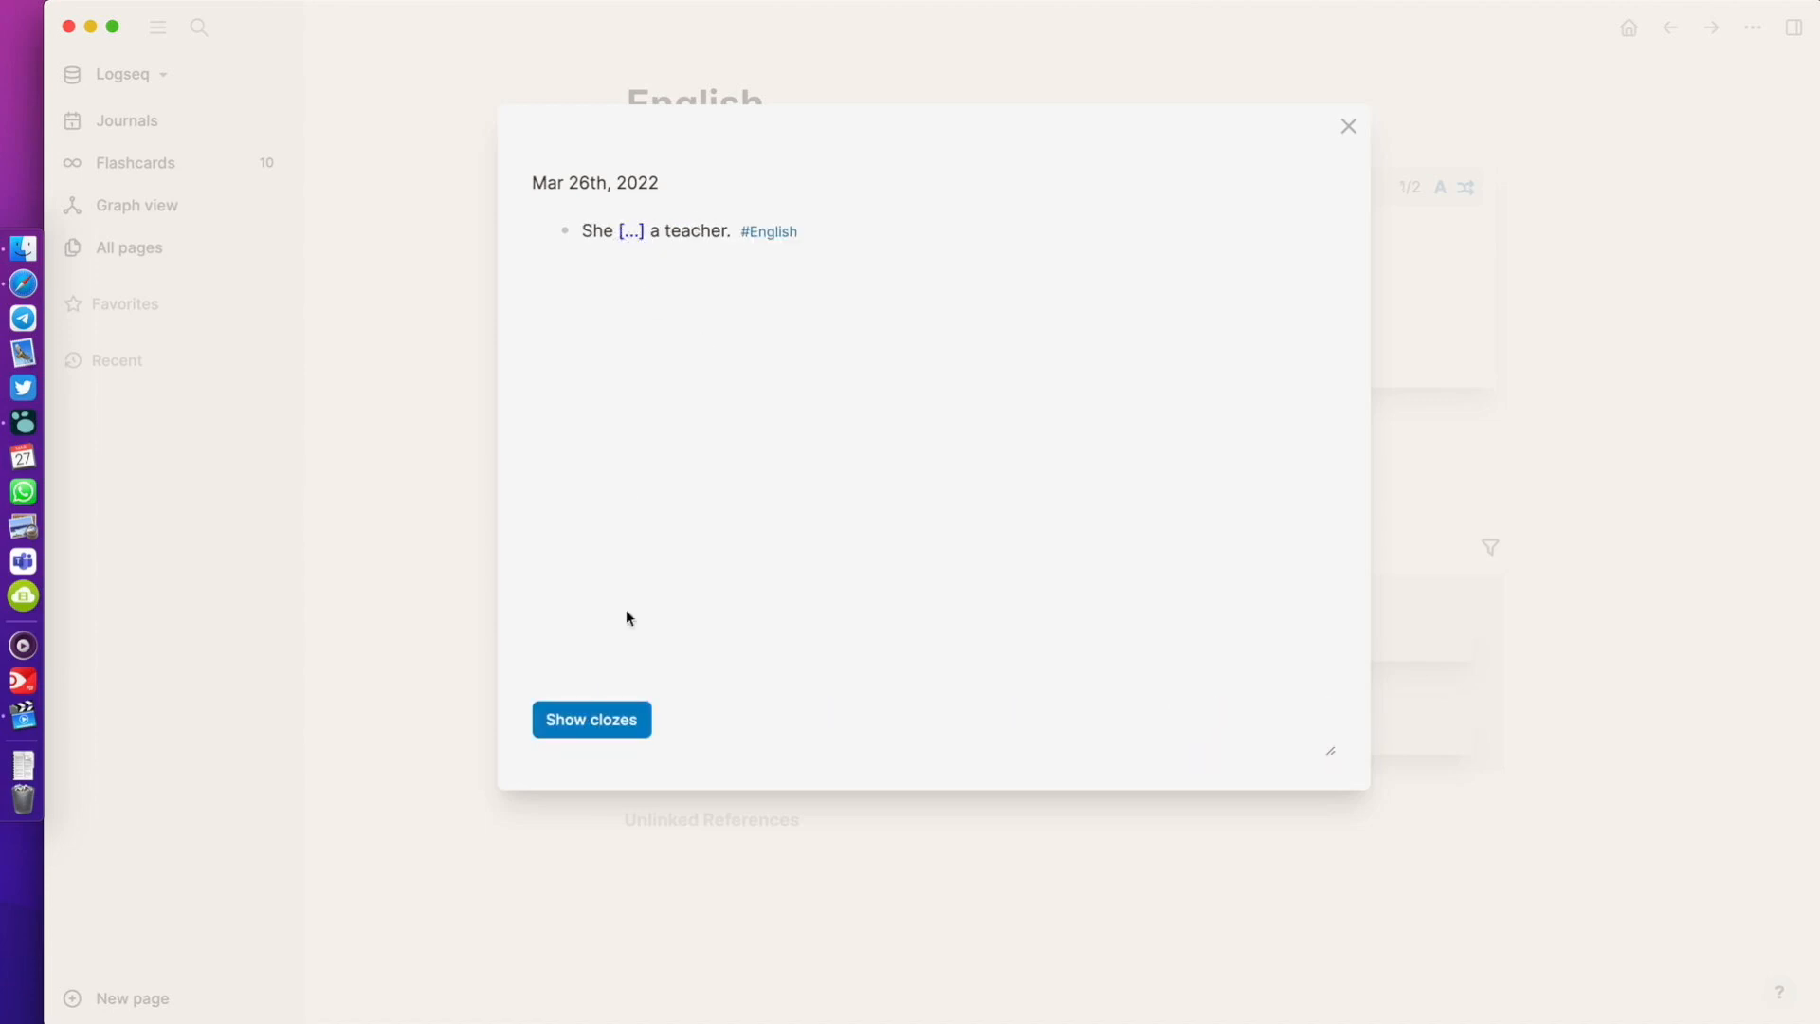
click(621, 731)
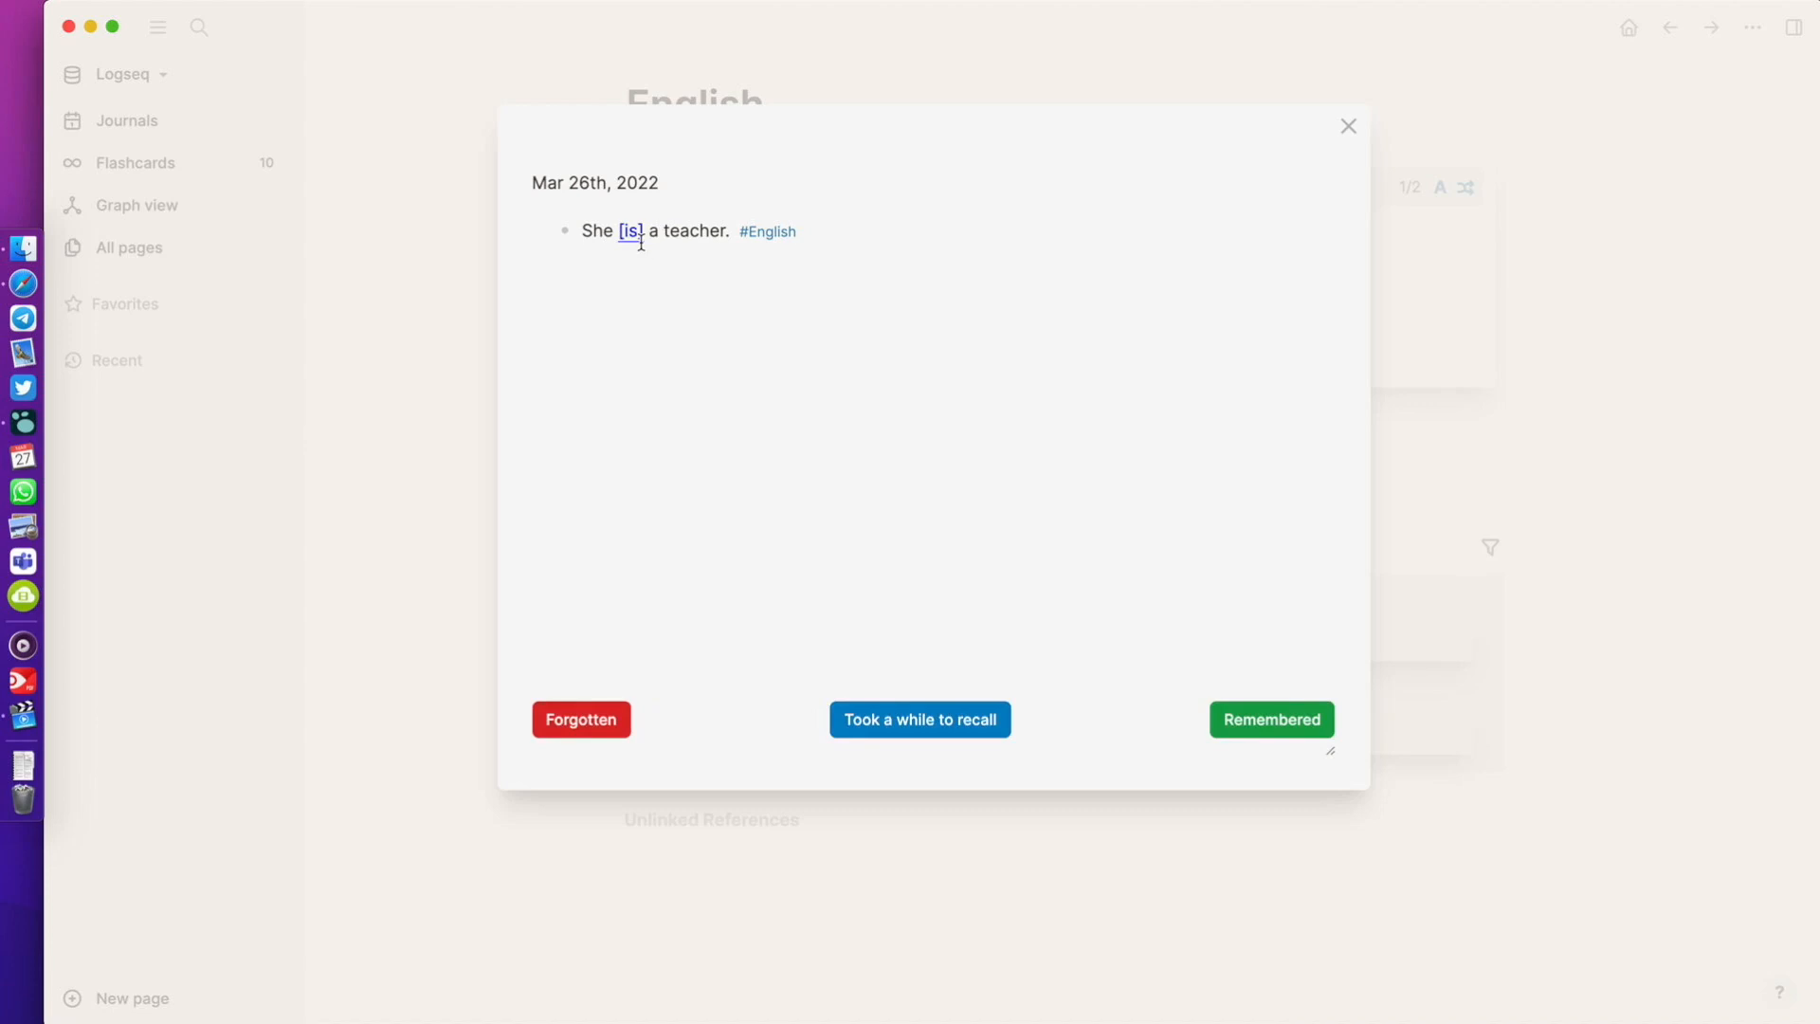
click(962, 722)
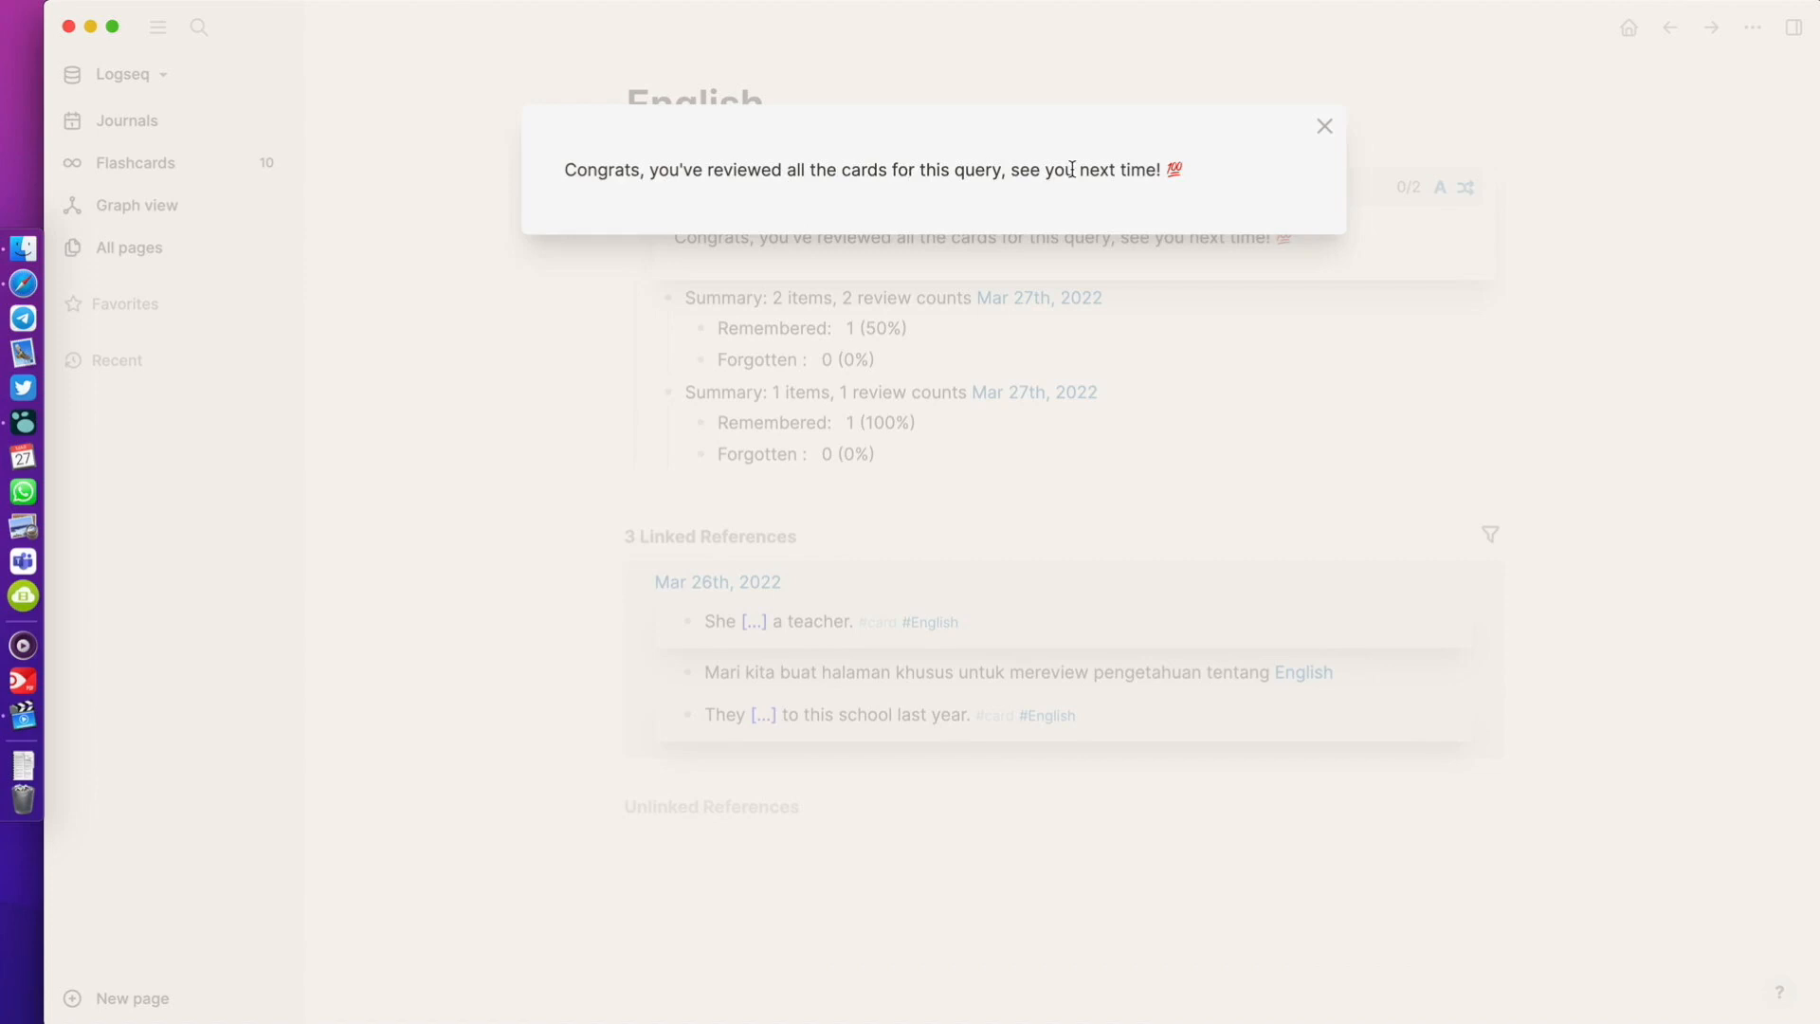
click(1324, 127)
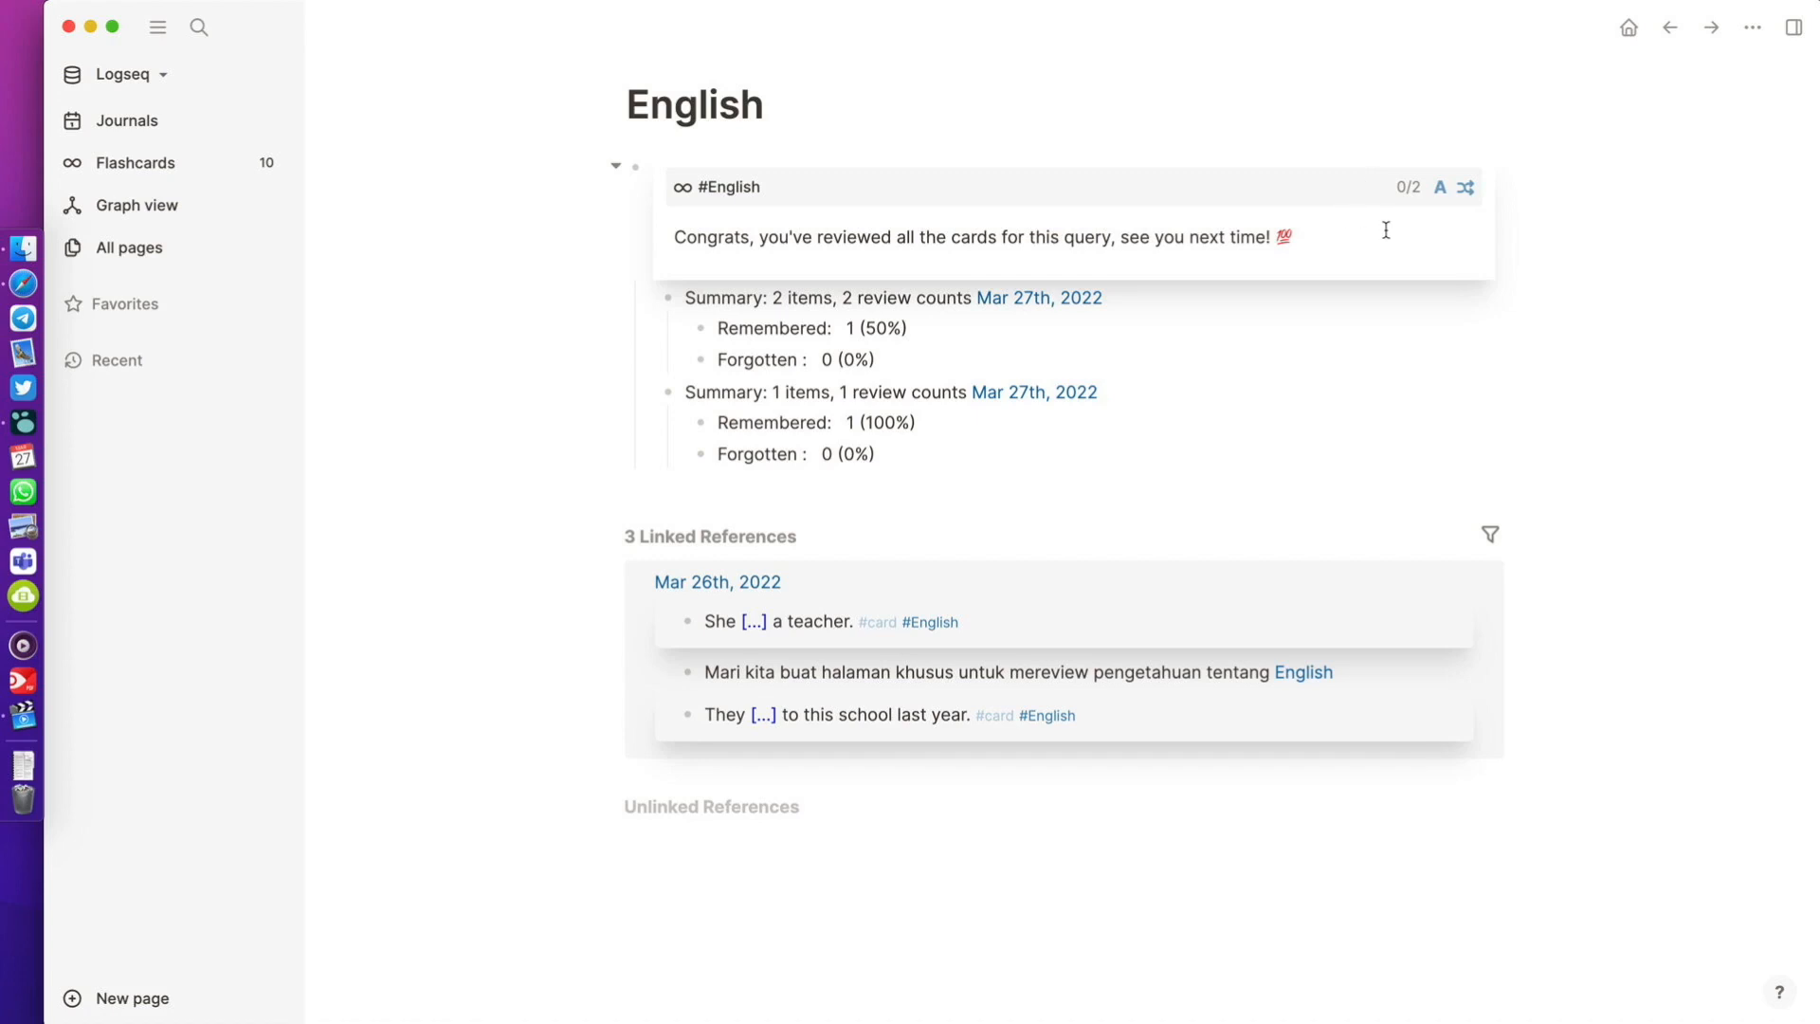
Step: Preview all cards of the #English query and reset the "They [...] to this school last year" card for immediate review
click(1440, 190)
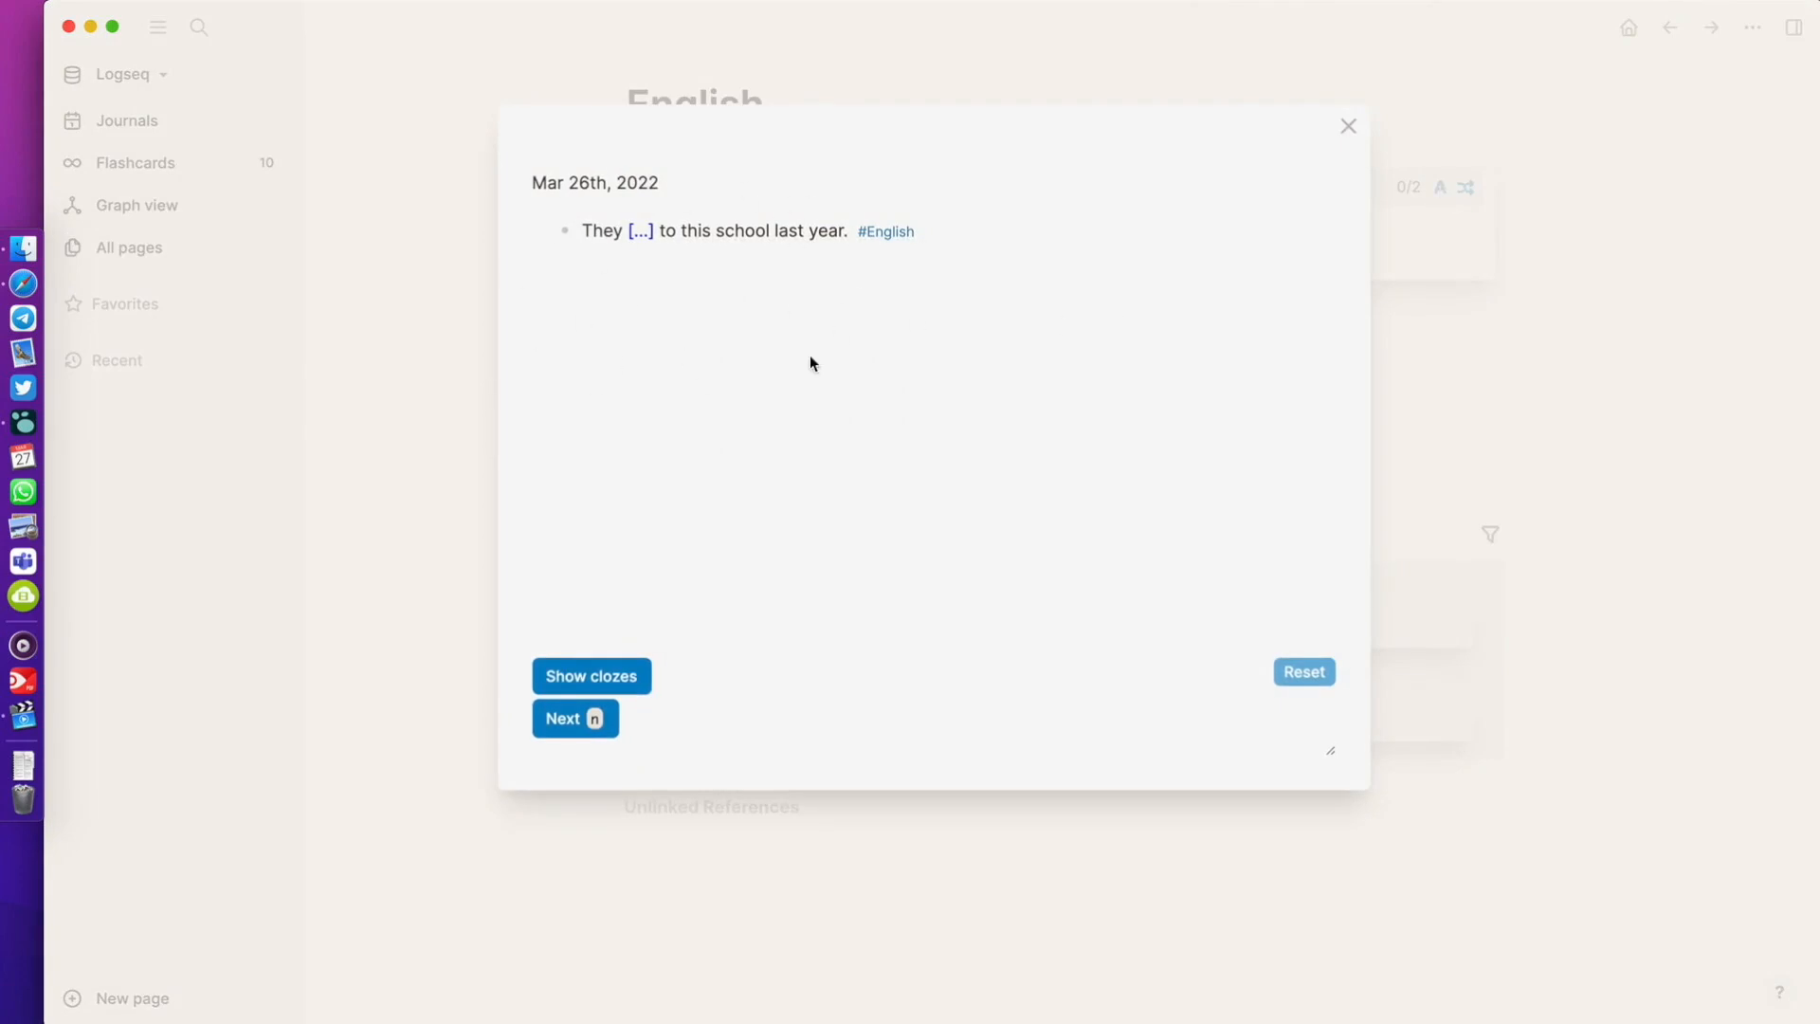
click(1324, 677)
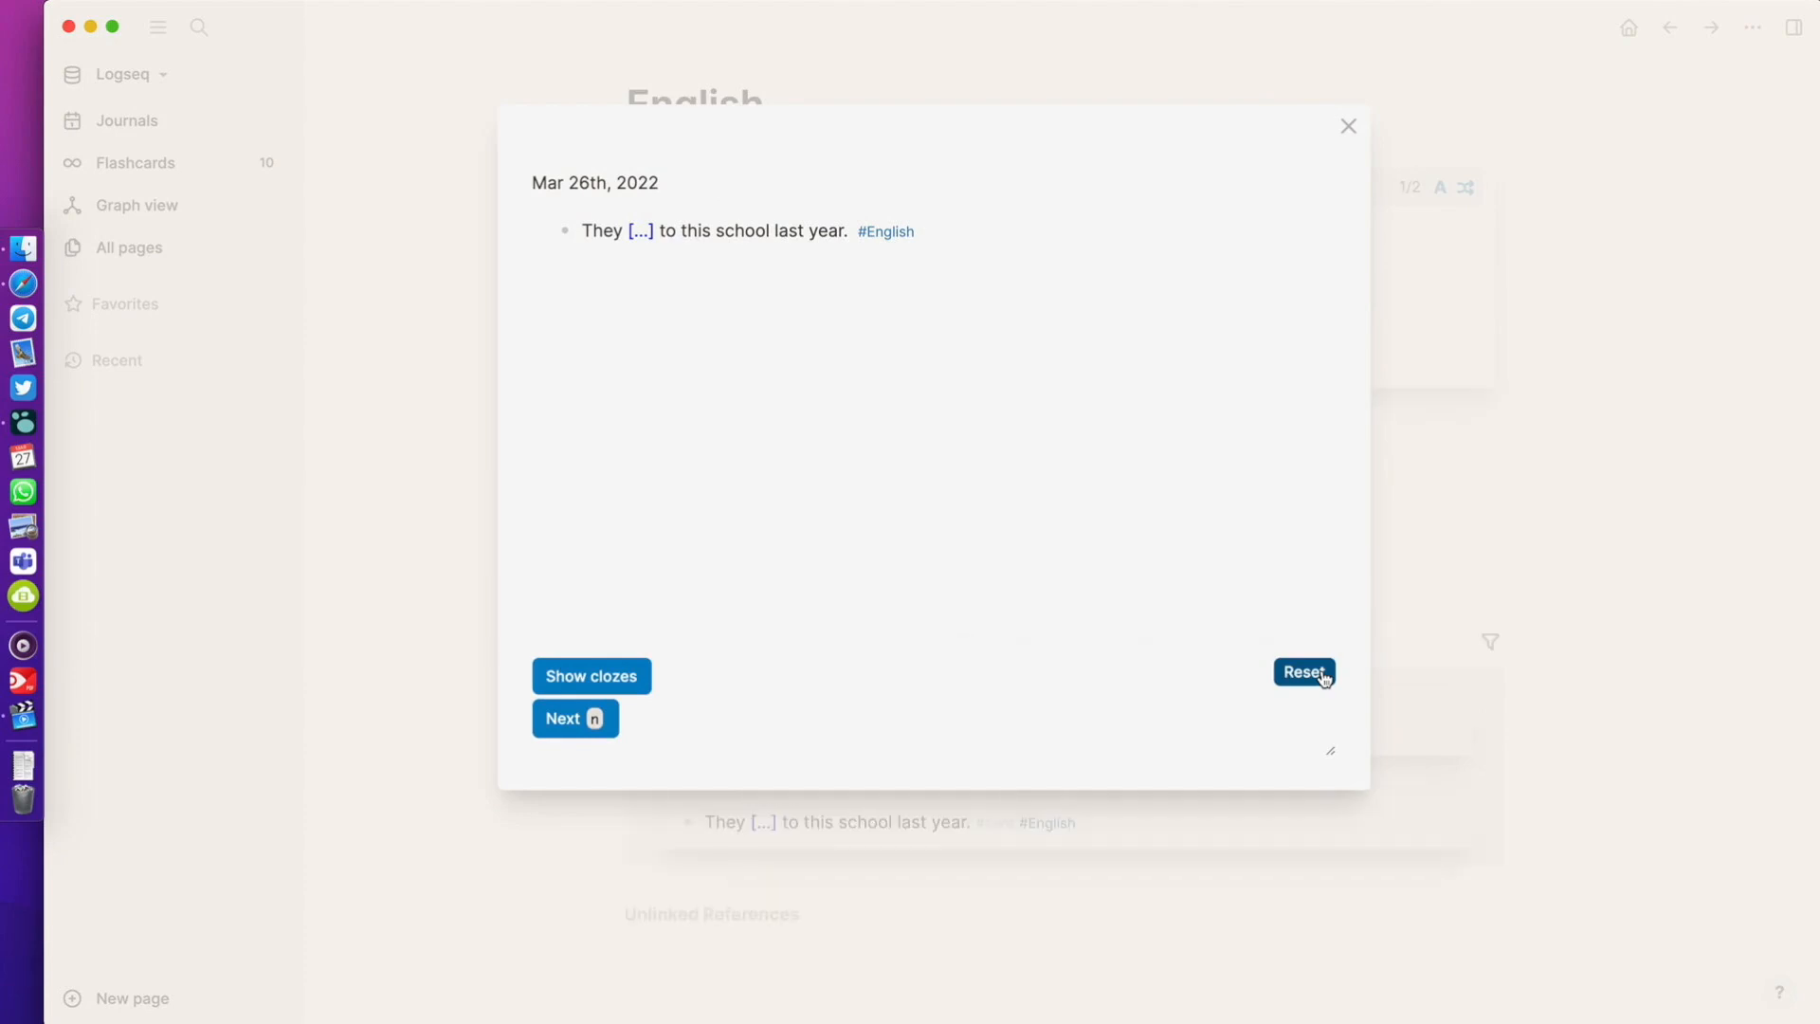
click(1347, 128)
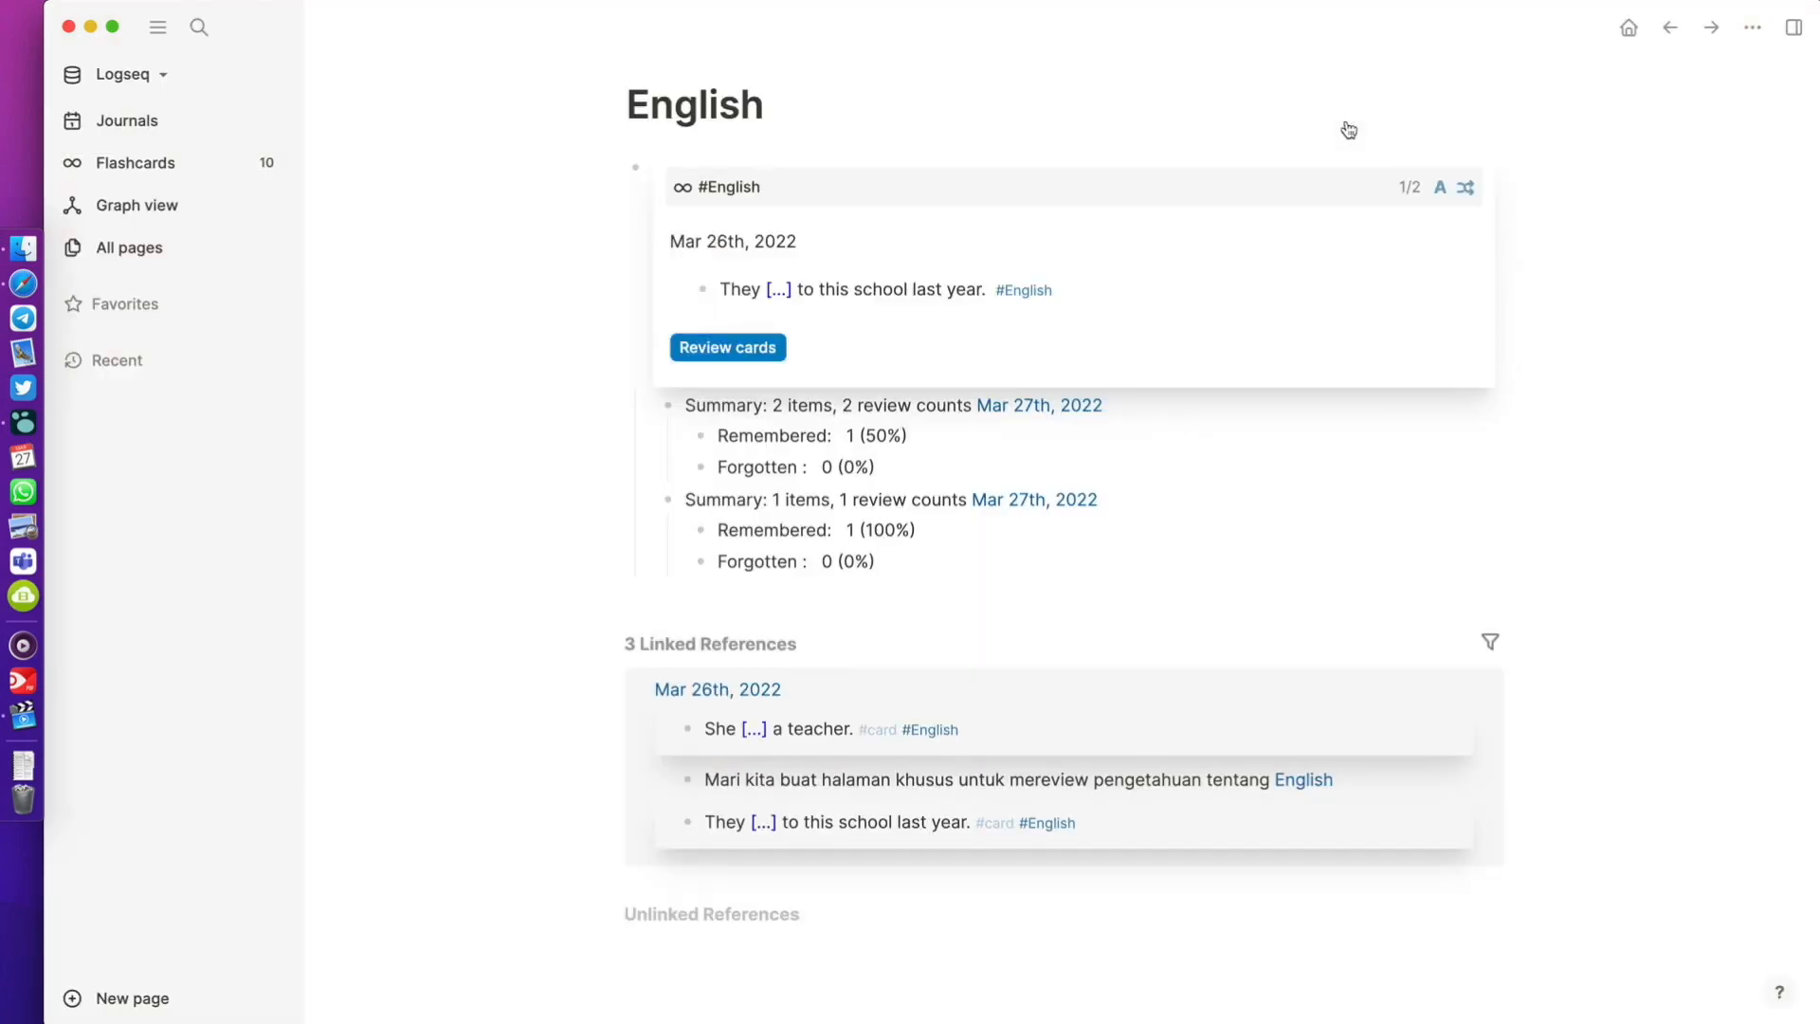
Step: Review the reset "They [...] to this school last year" card, reveal its cloze and mark it as Remembered
click(728, 351)
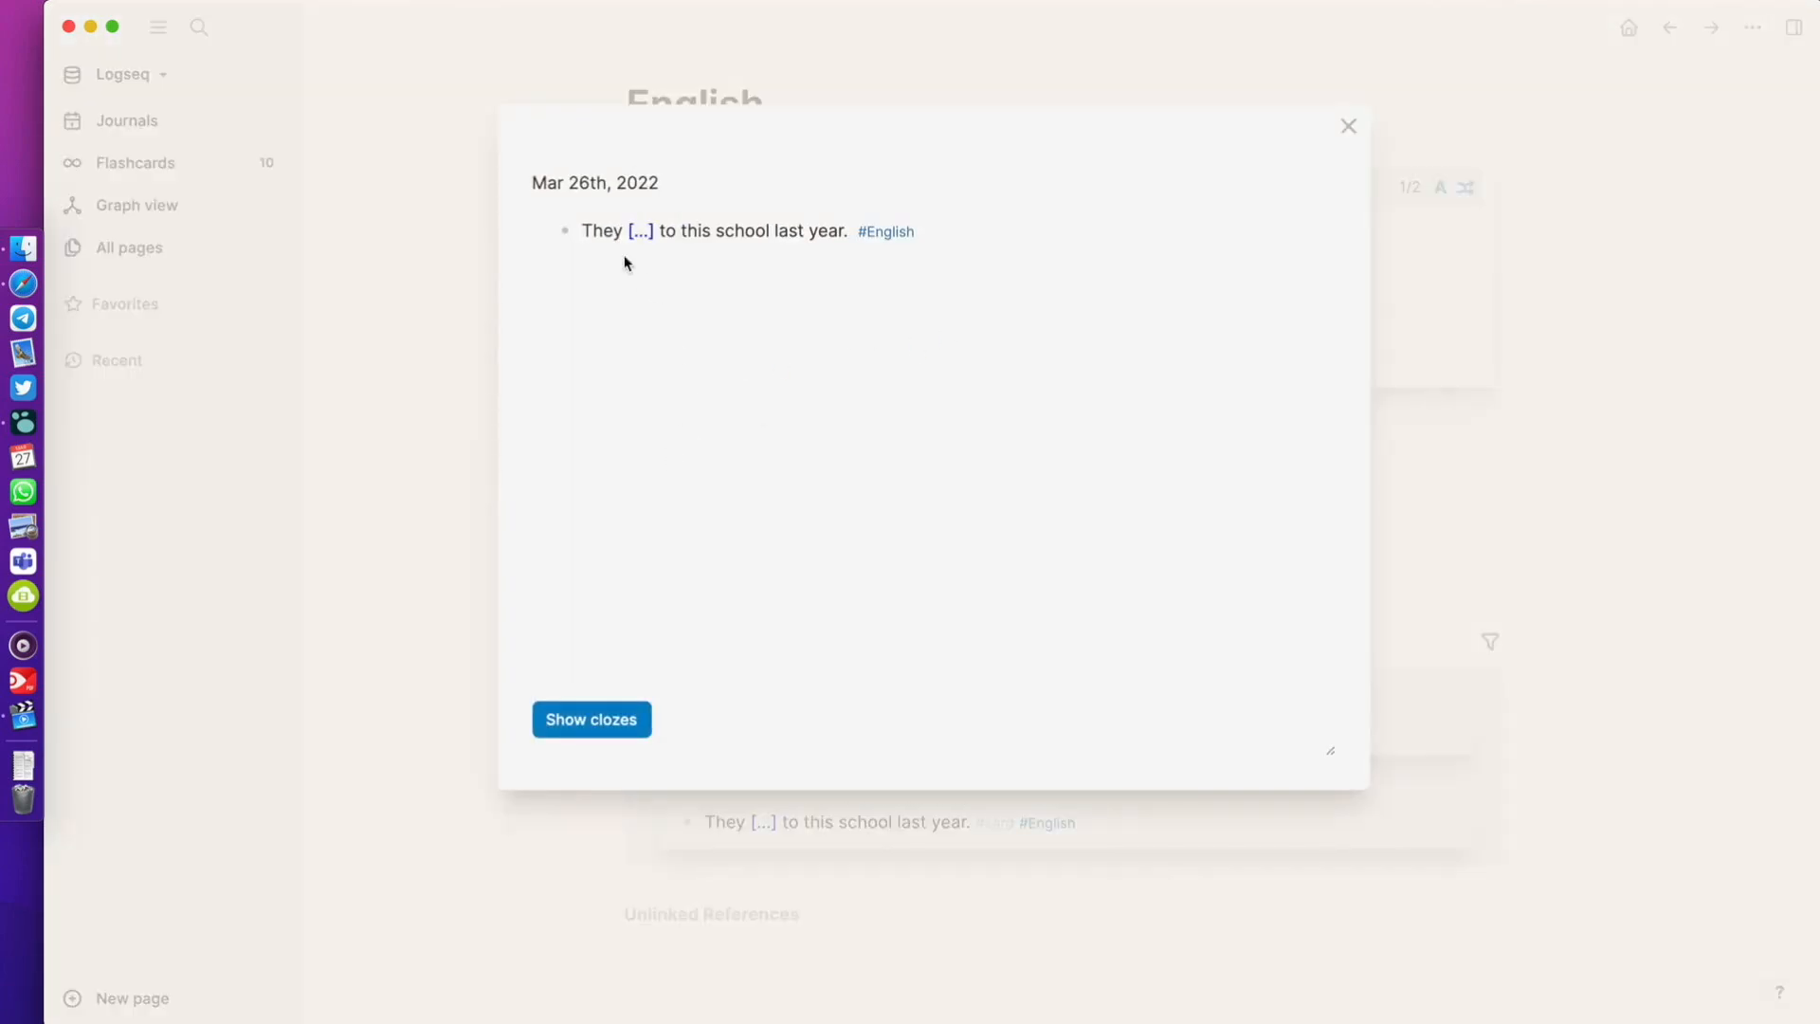
click(634, 722)
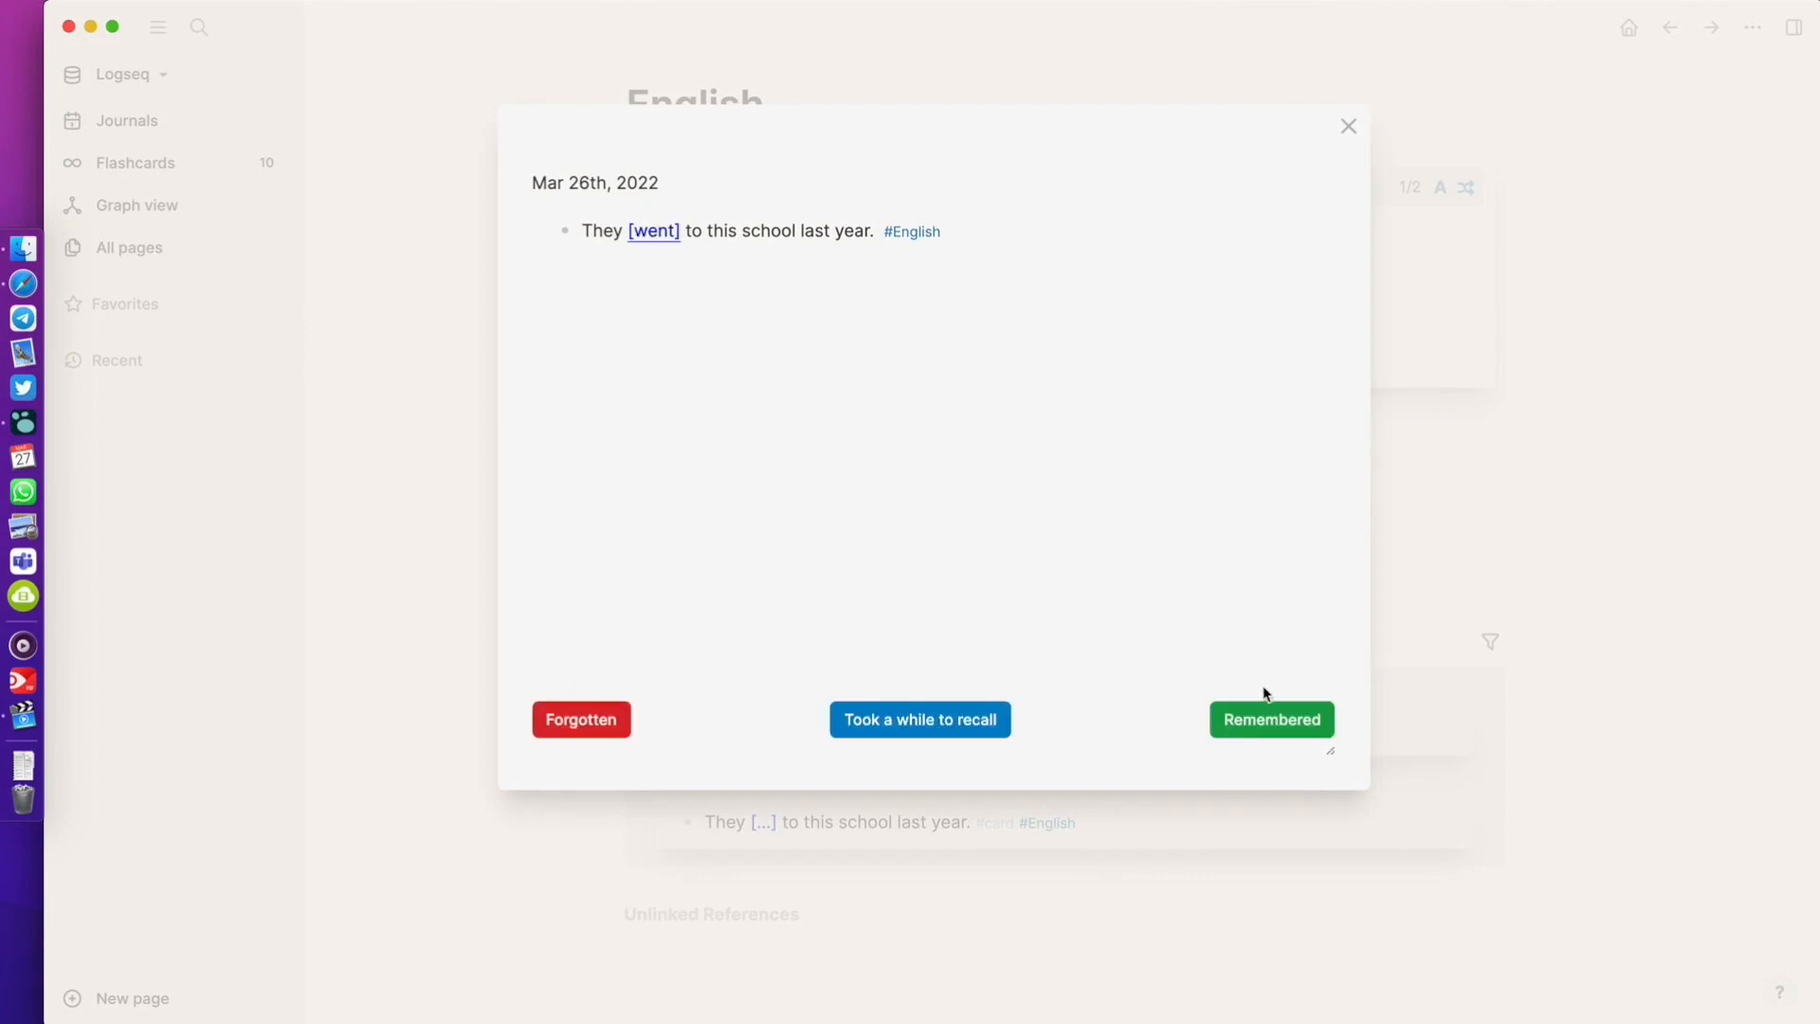
click(1271, 721)
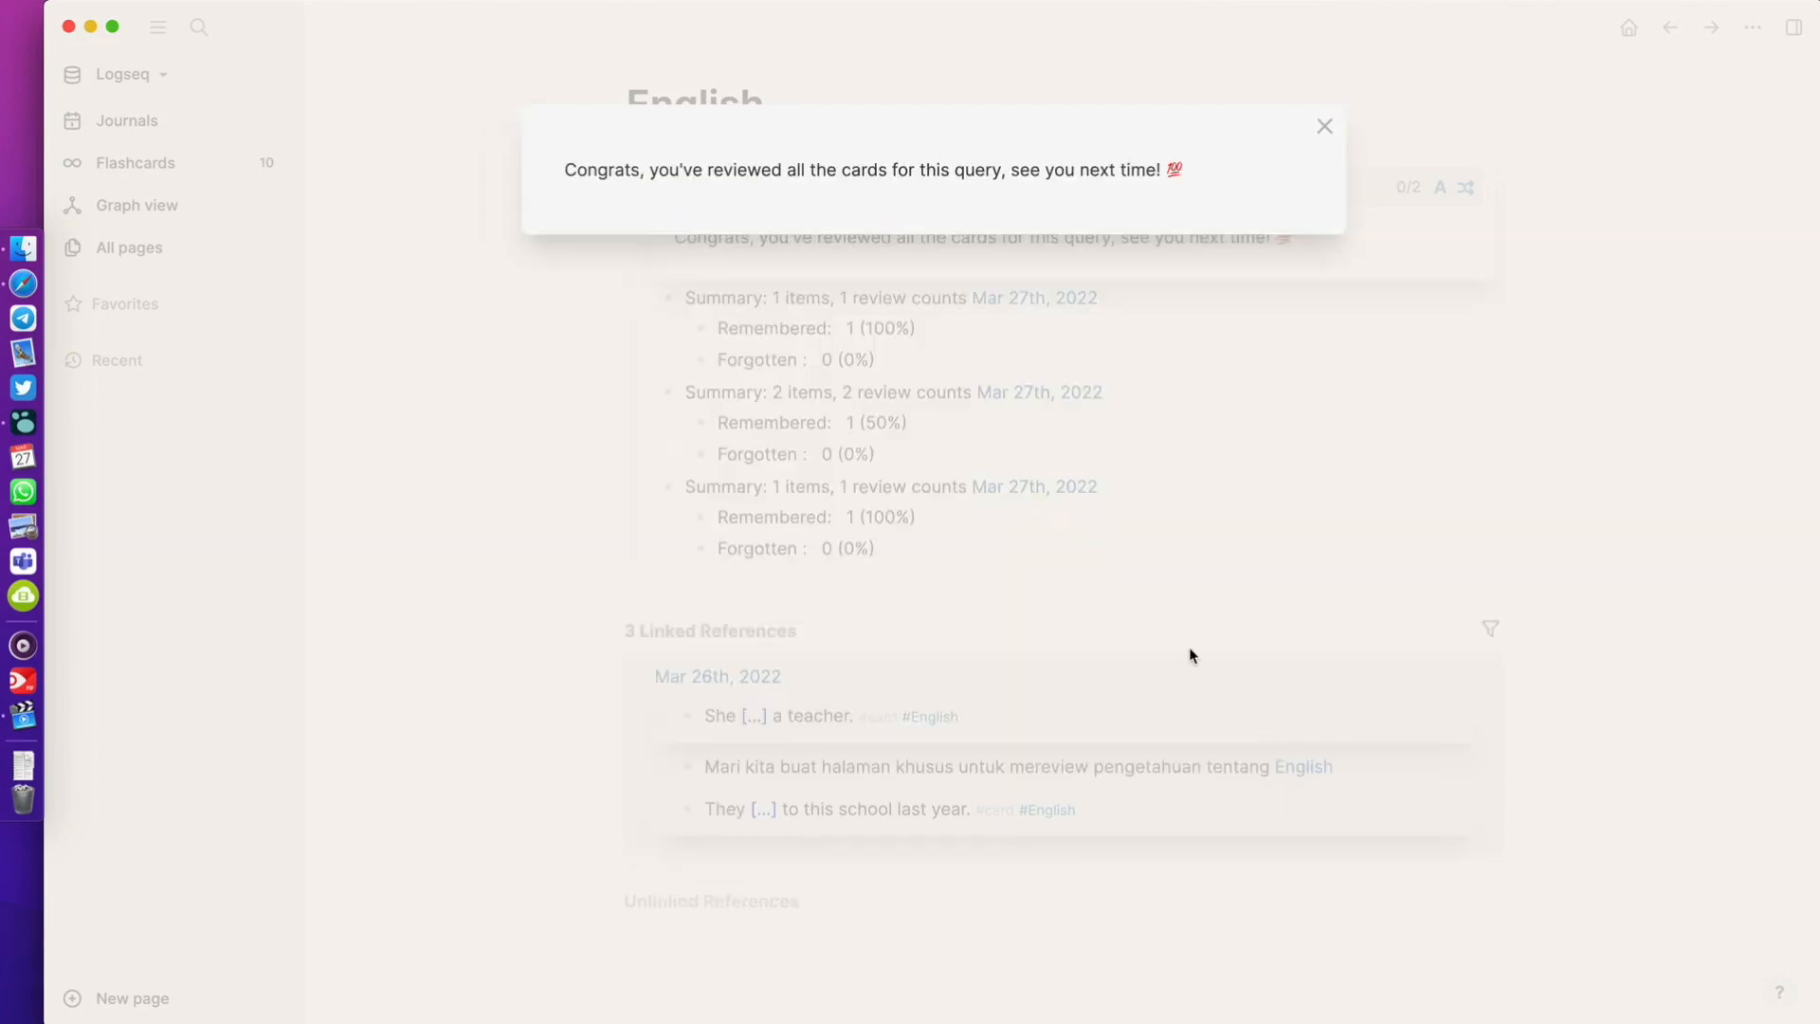
click(1317, 126)
Step: Reset both #English cards, "She [...] a teacher" and "They [...] to this school last year", for immediate review
click(1439, 187)
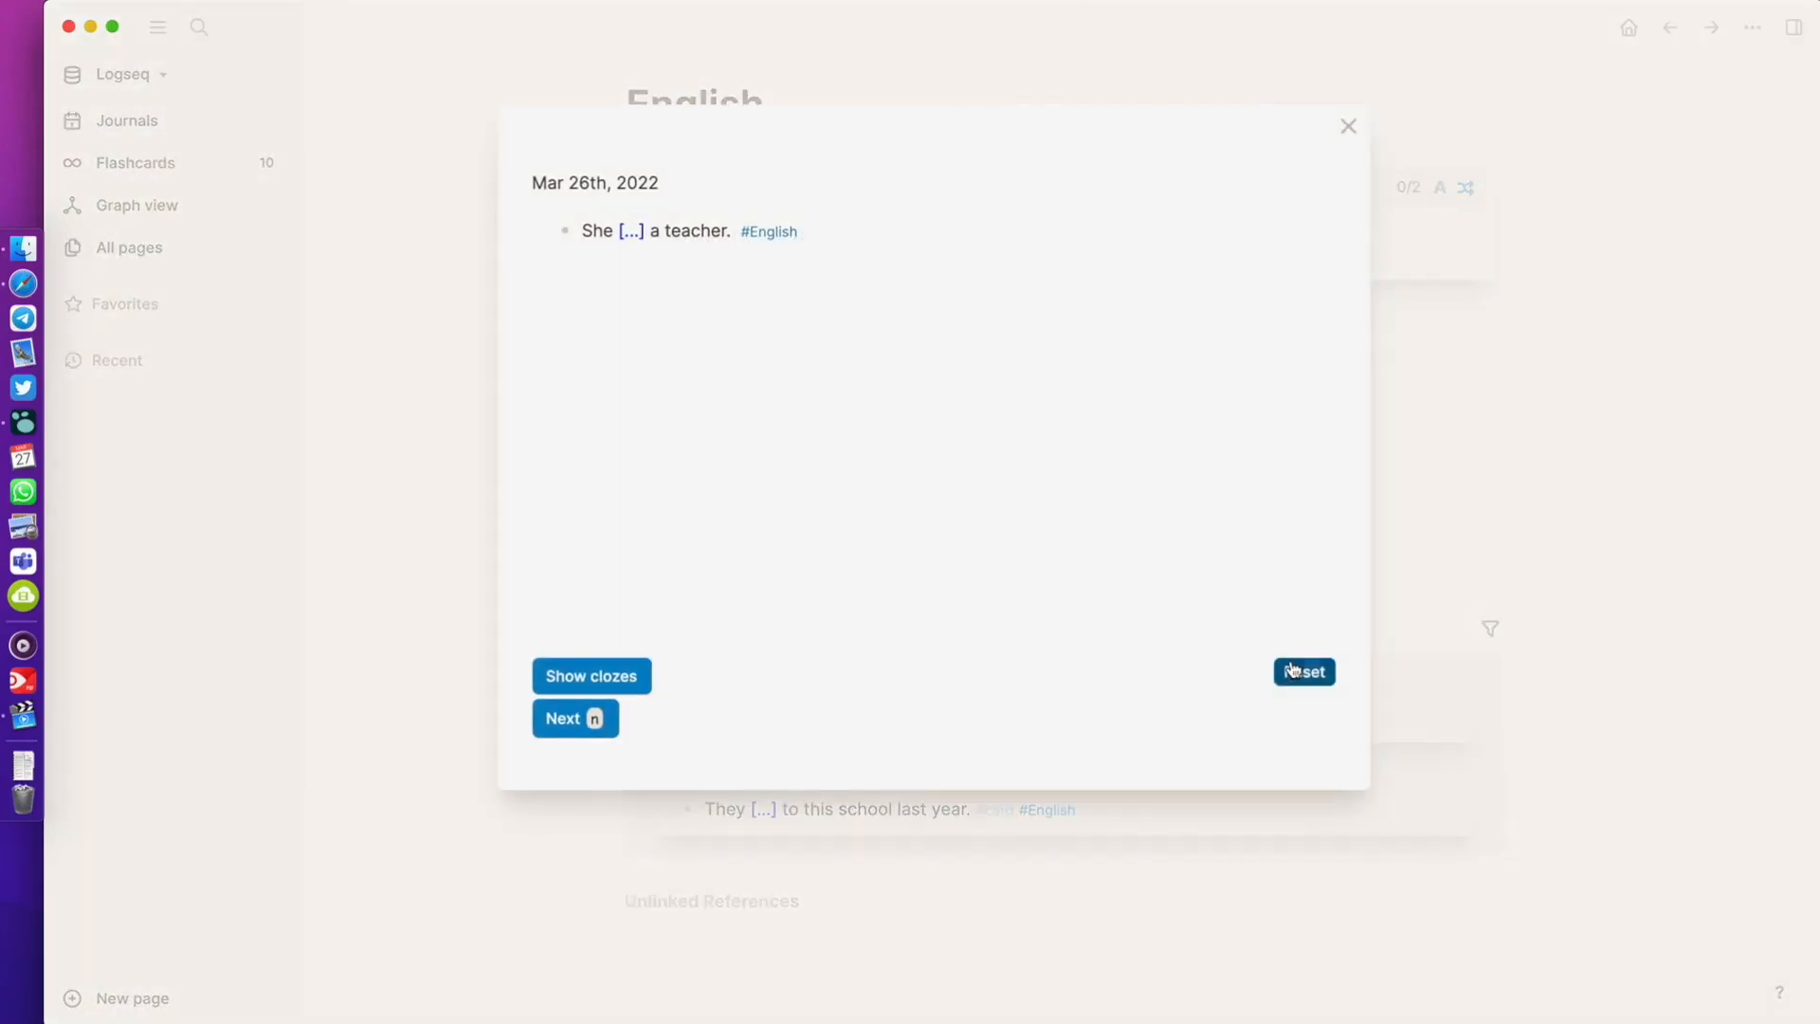
click(1293, 671)
click(542, 730)
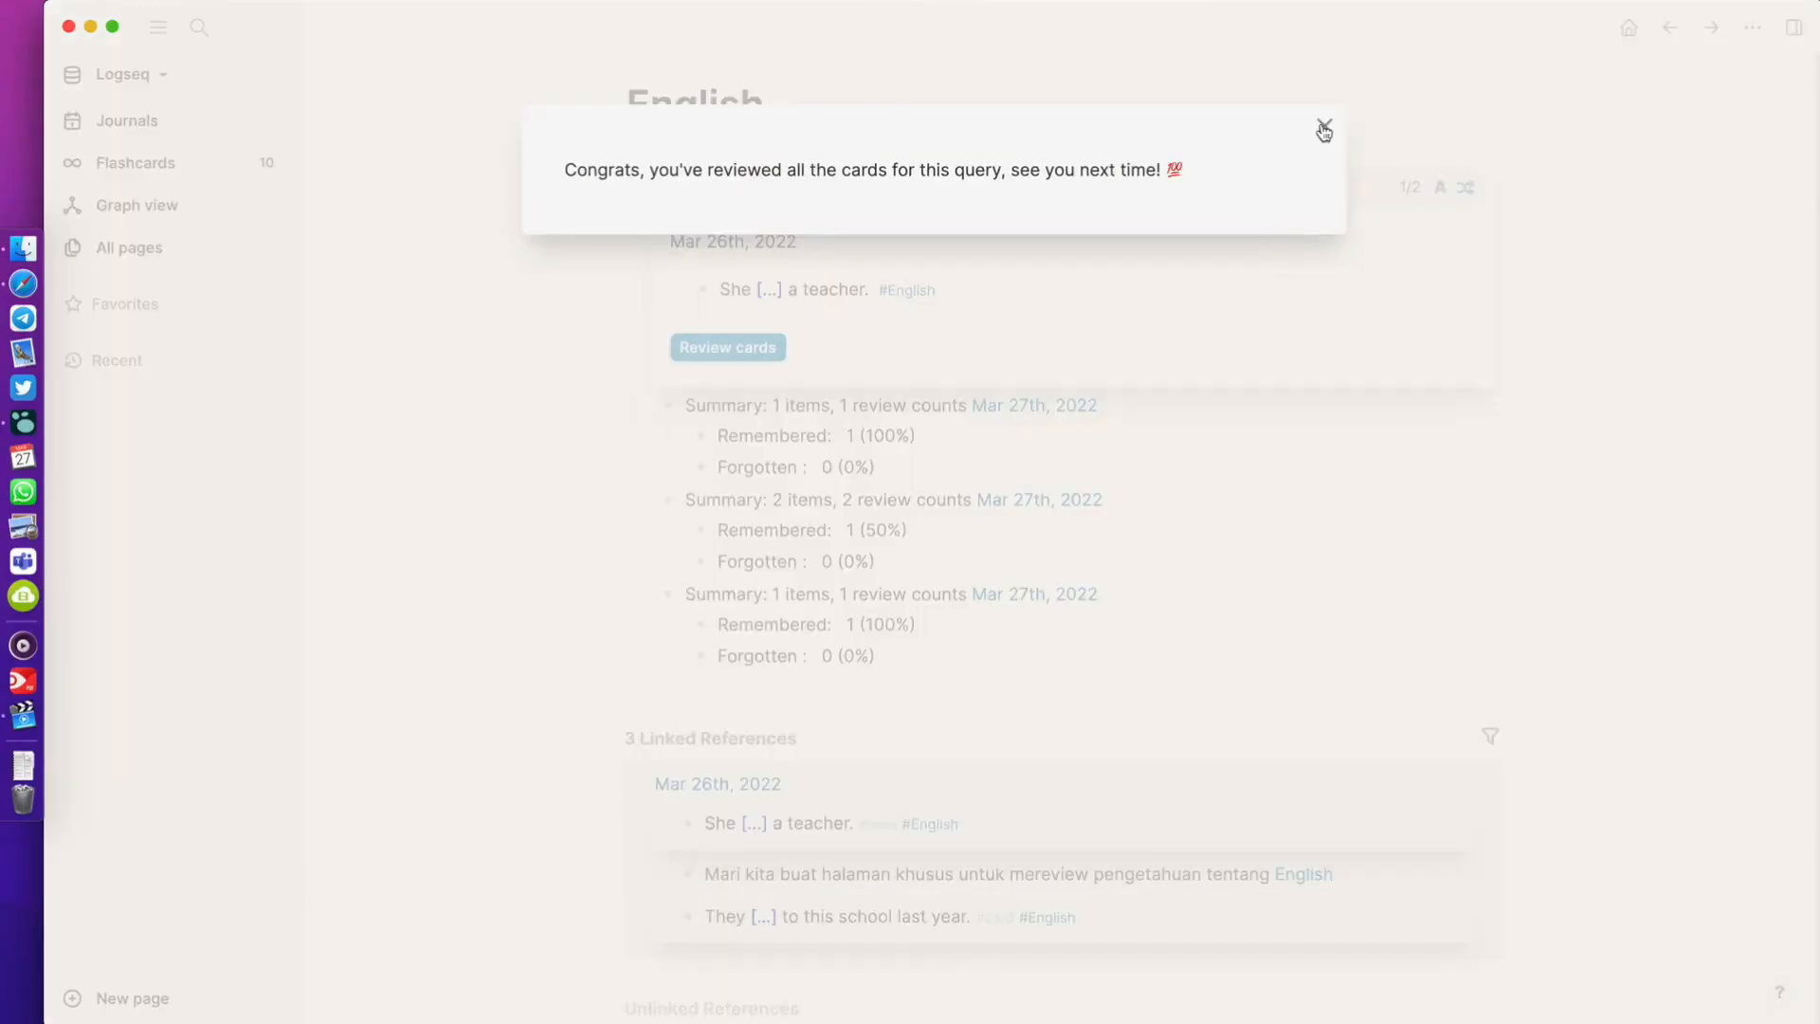
click(1325, 128)
click(1440, 186)
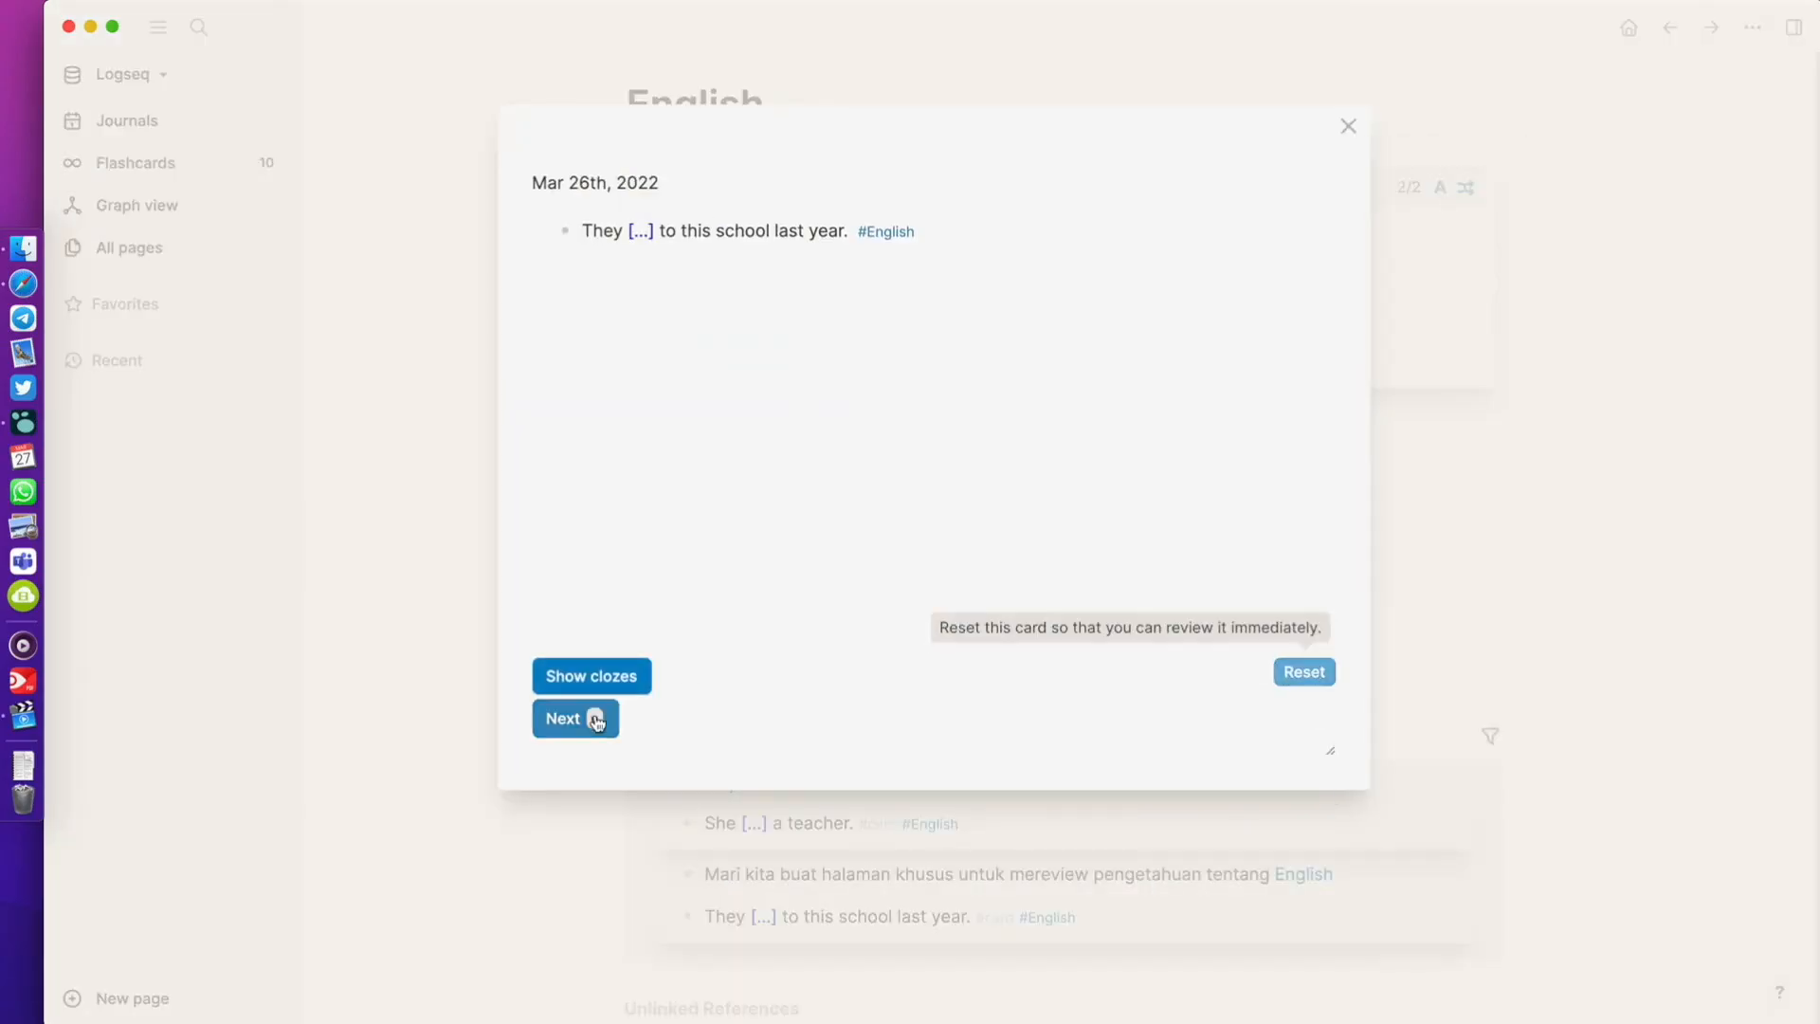
click(596, 722)
click(1583, 450)
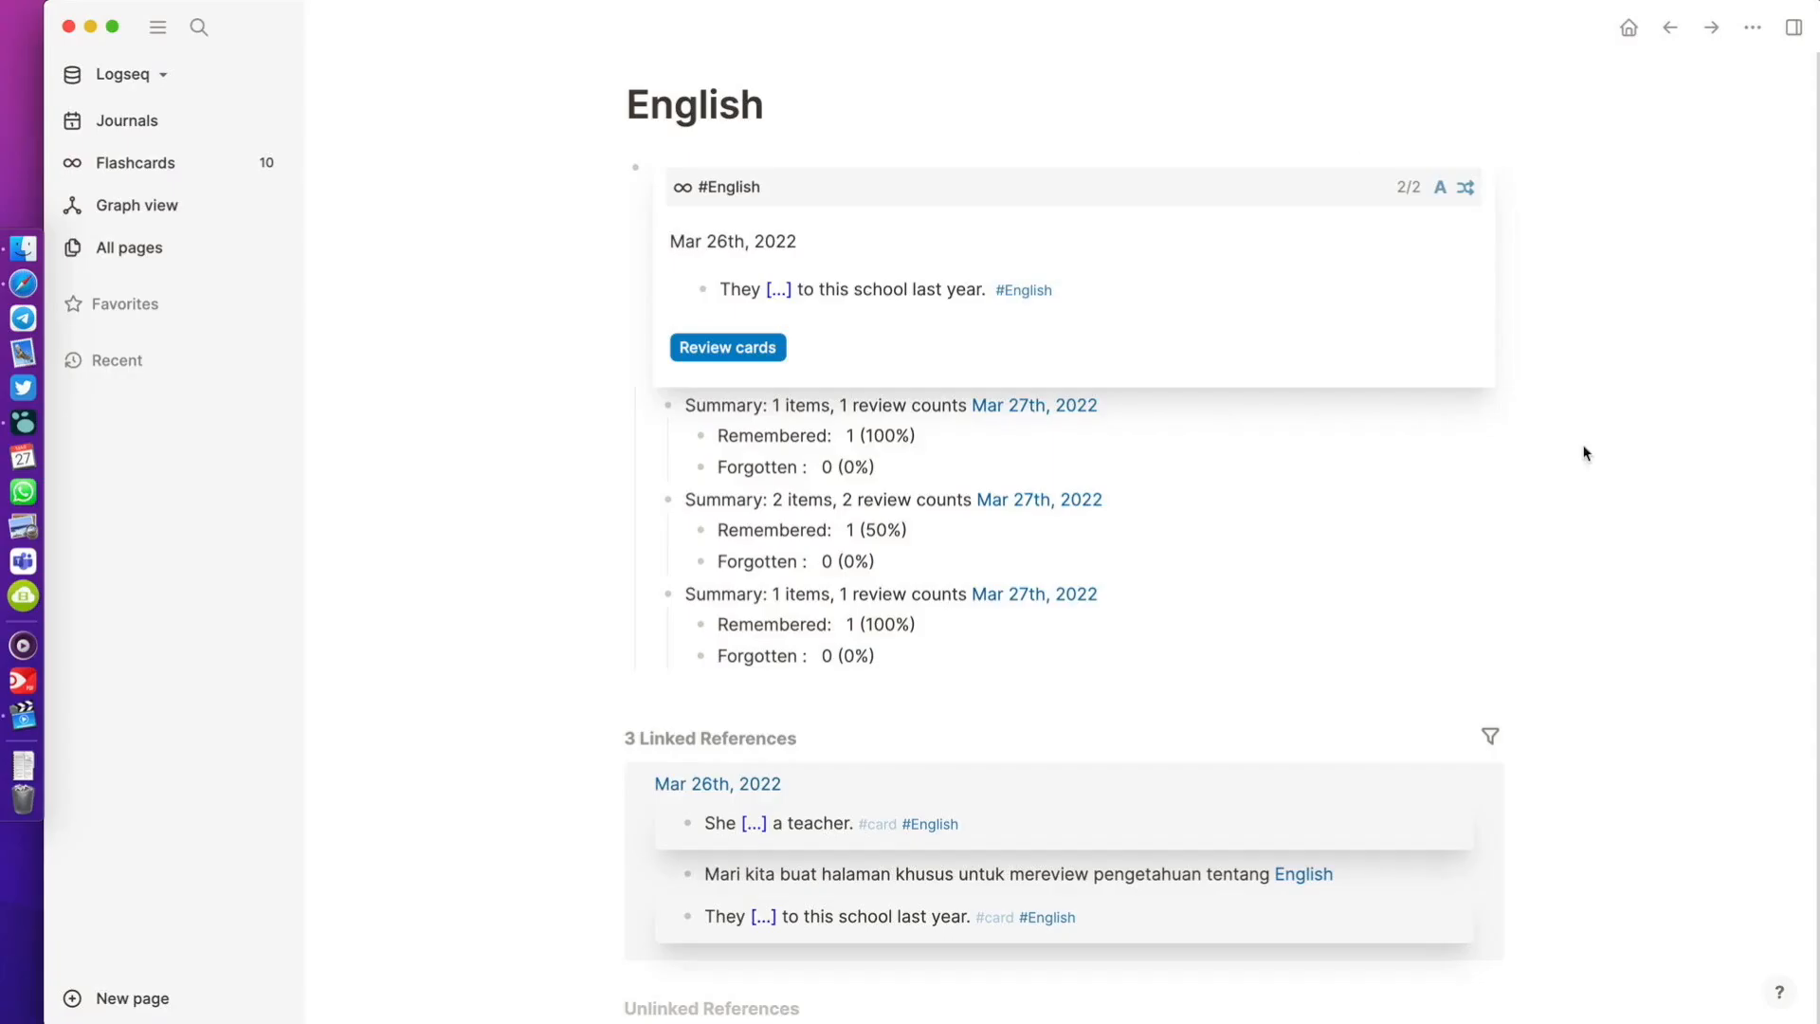
Step: Review both #English cards again, revealing each cloze and marking each card as Remembered
click(755, 349)
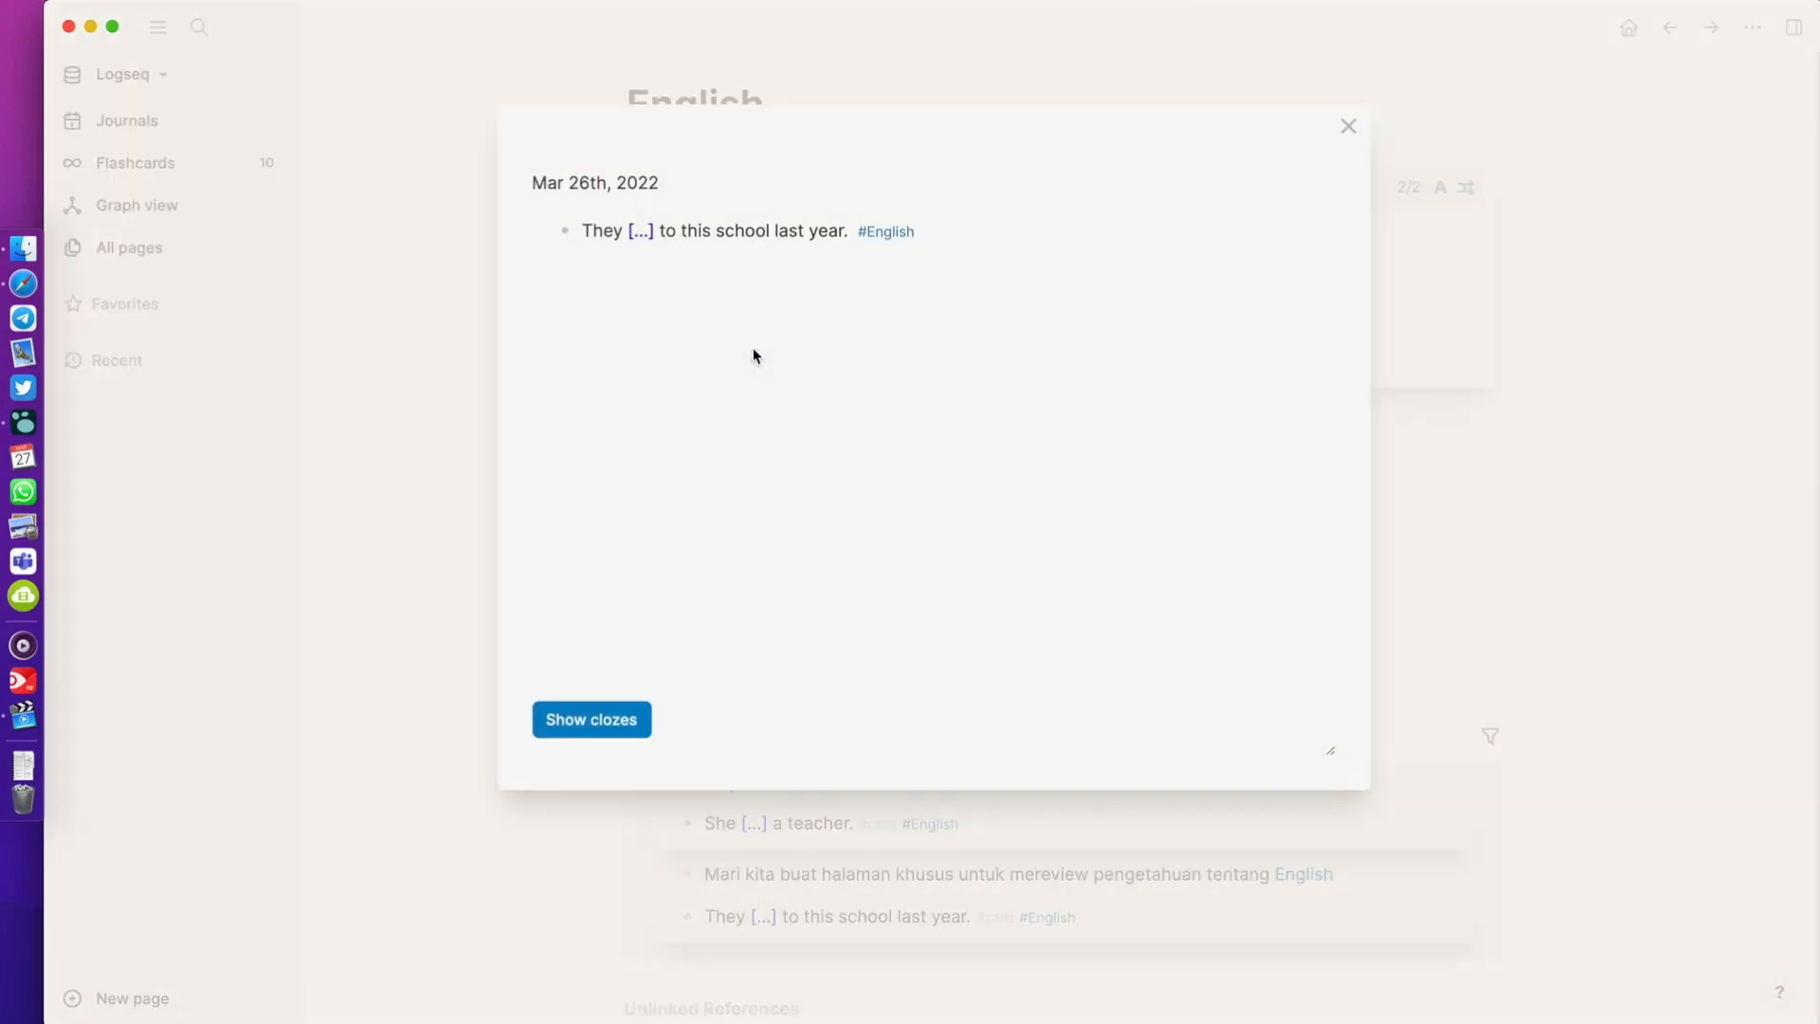
click(589, 718)
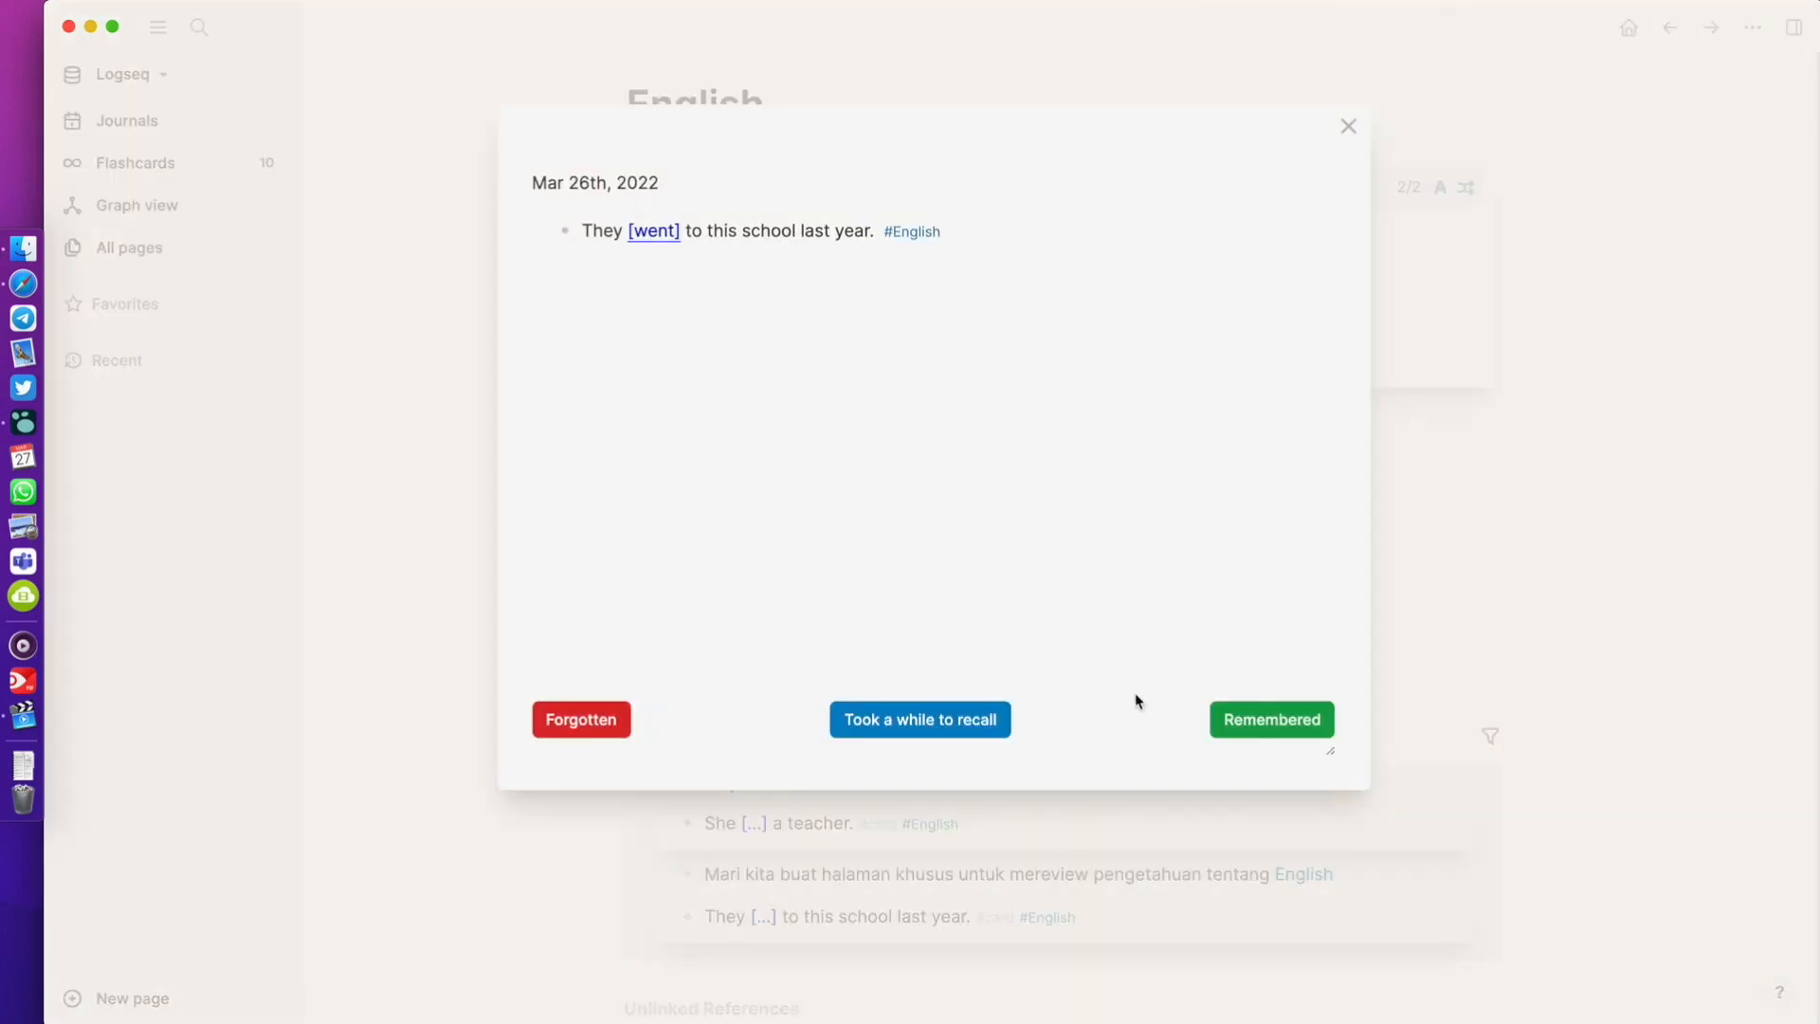
click(1271, 730)
click(637, 725)
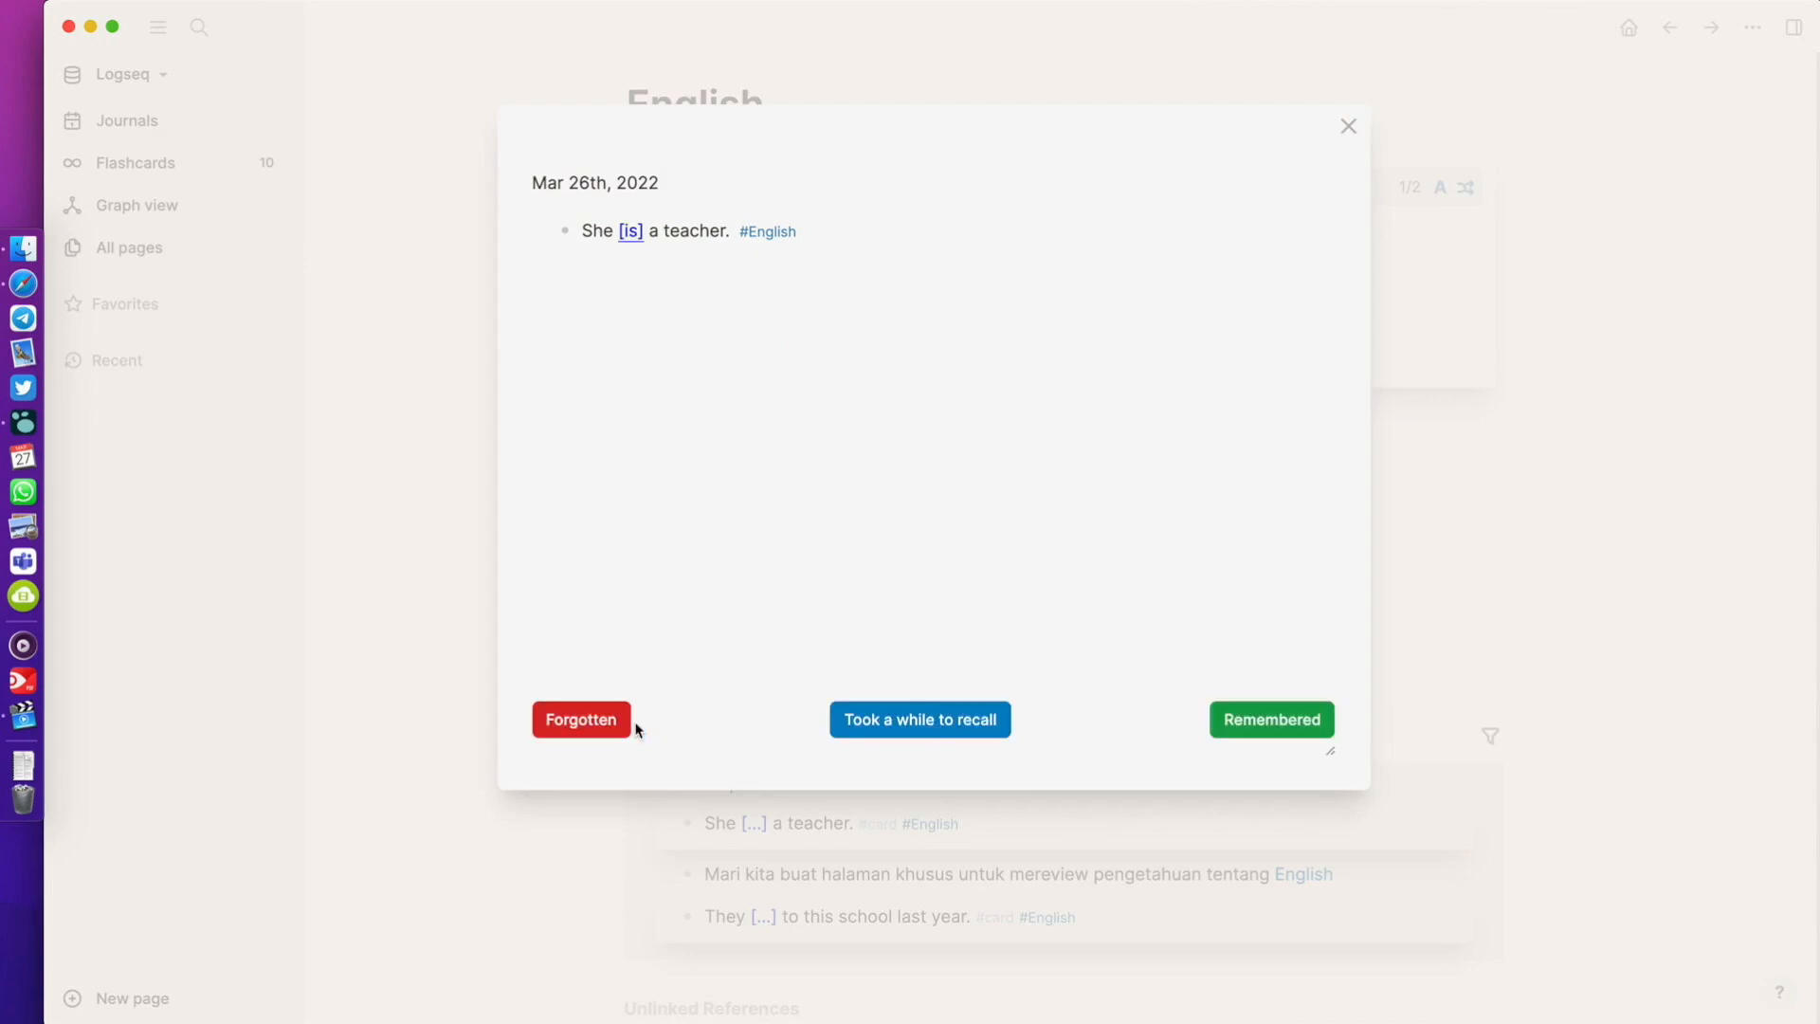
click(1256, 722)
click(1322, 130)
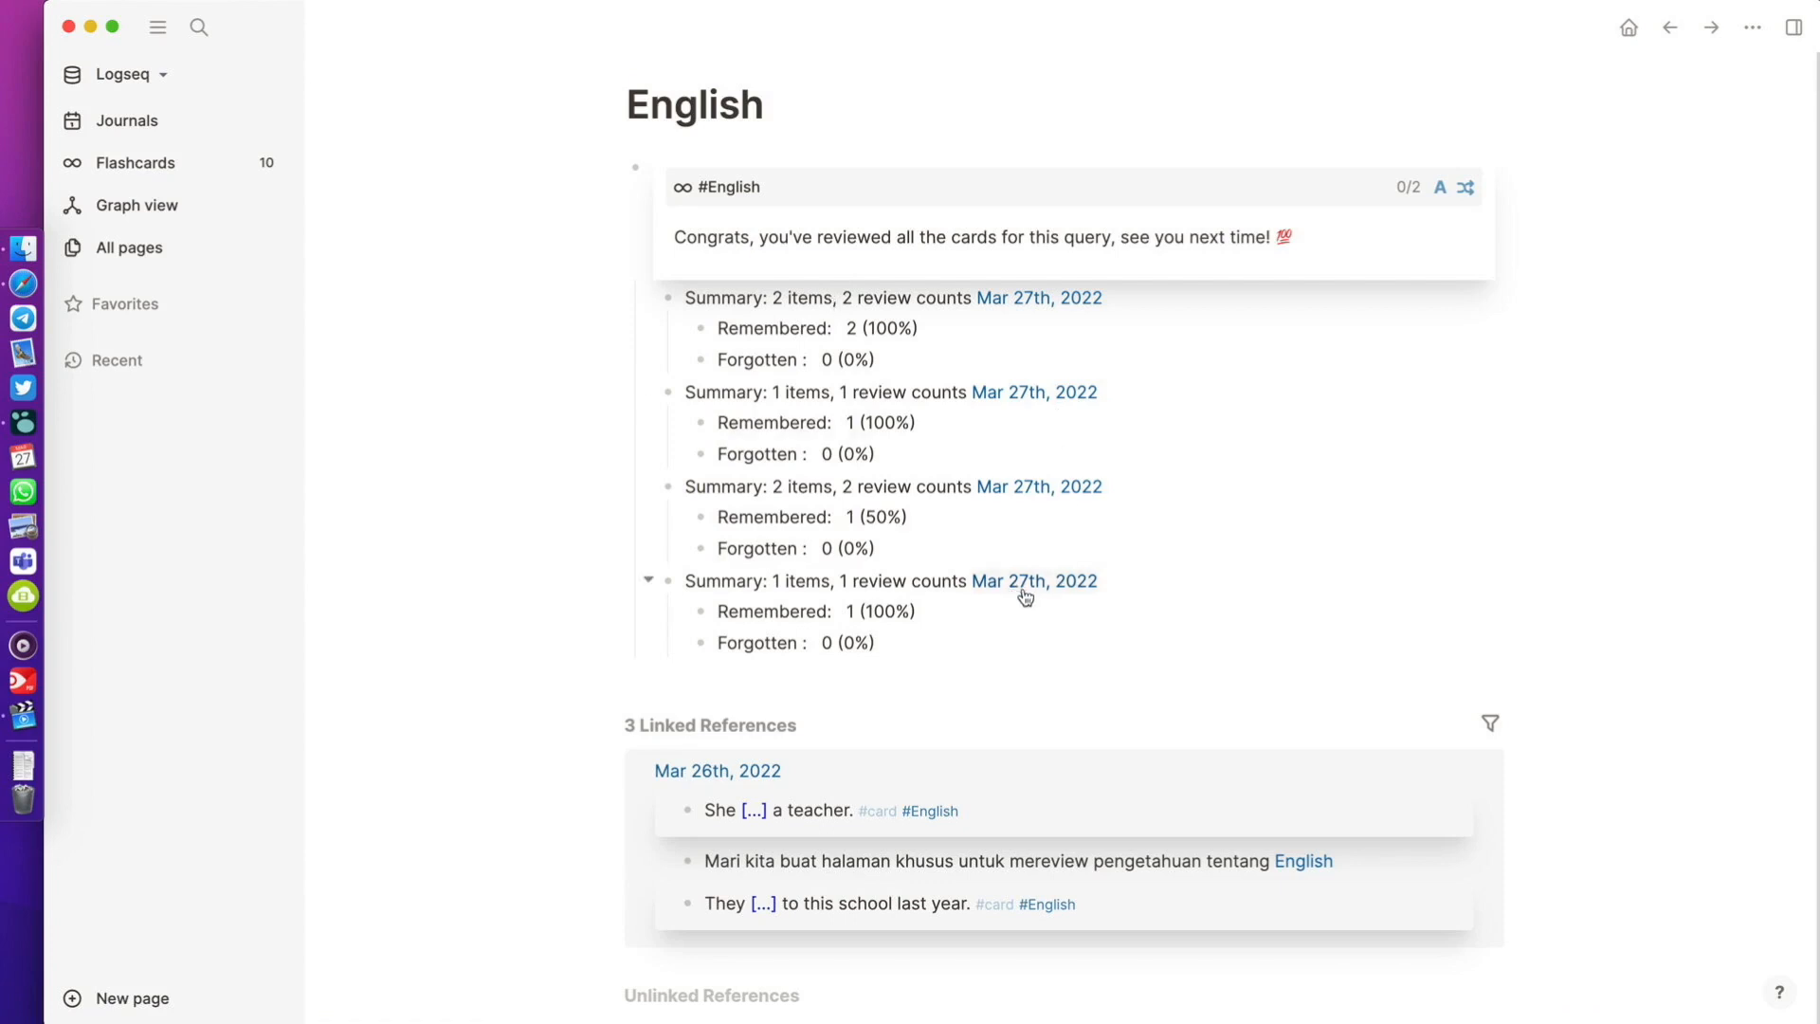
Step: Return to the journals and open the tebakan page from the tag on the "Penyanyi yang paling hot?" card
mouse_move(1014, 598)
click(214, 140)
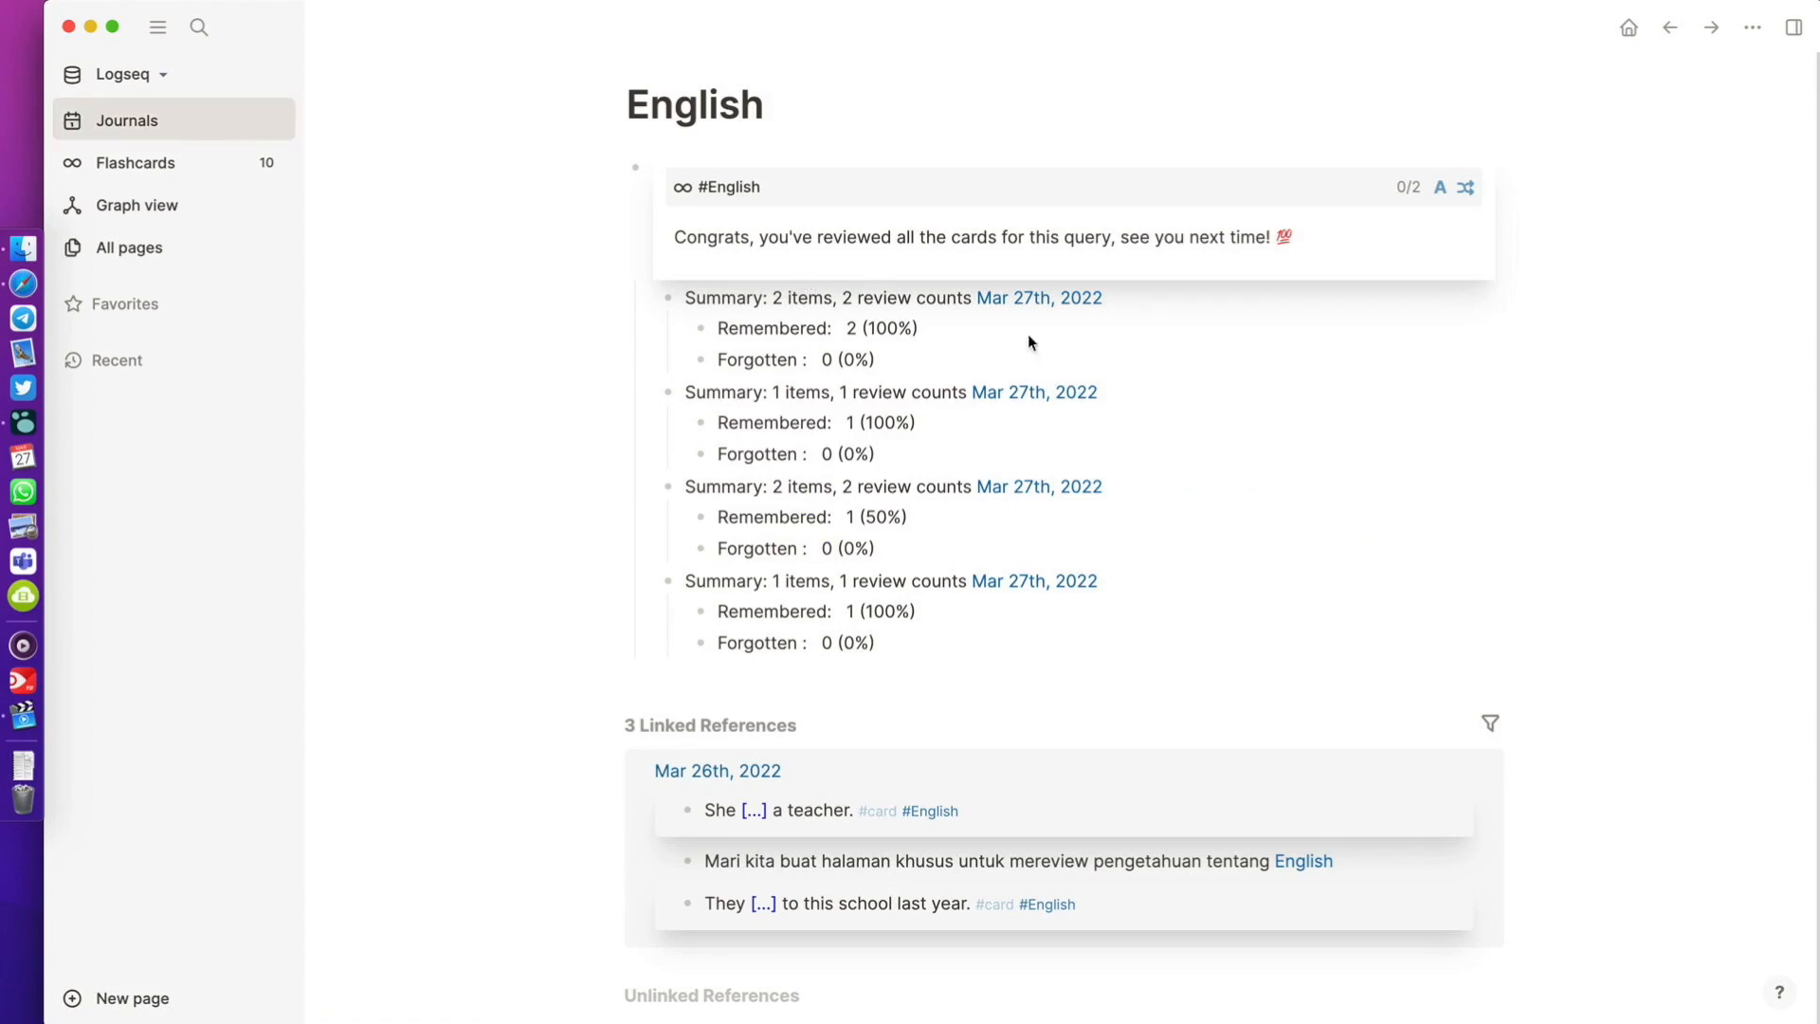
scroll(1276, 532, down, 12)
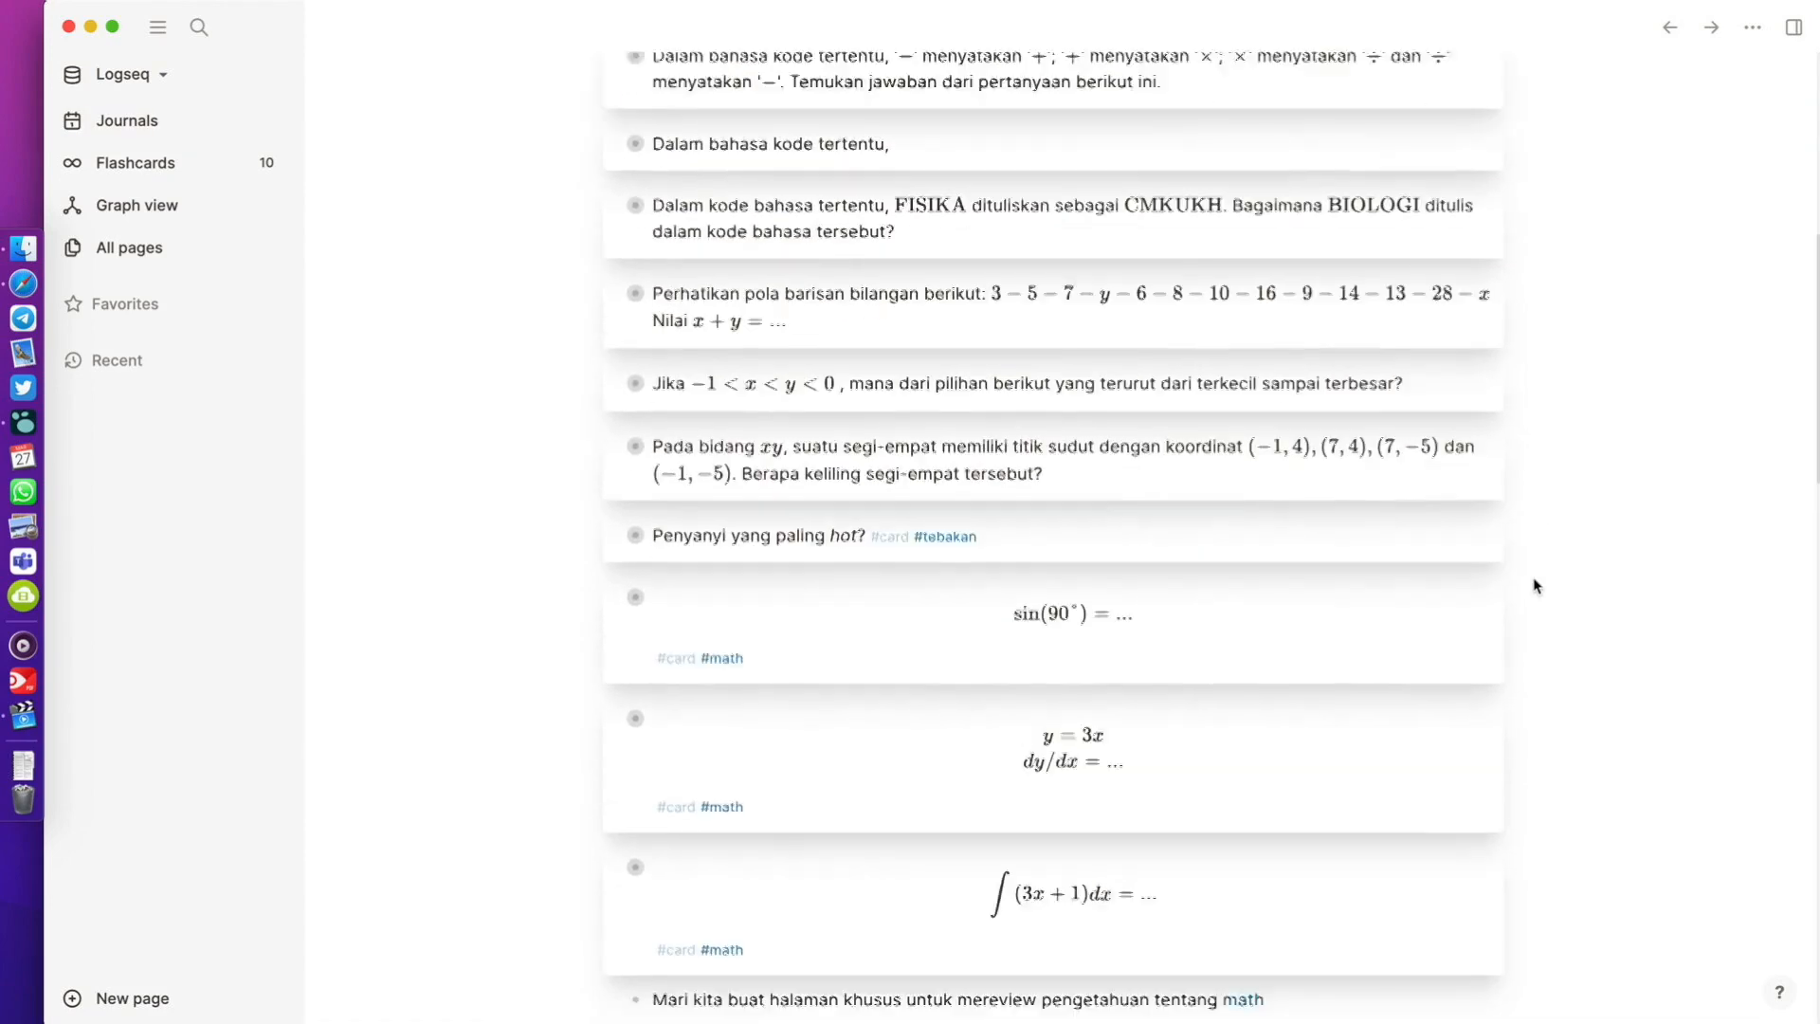
scroll(1537, 586, down, 5)
scroll(1537, 586, up, 7)
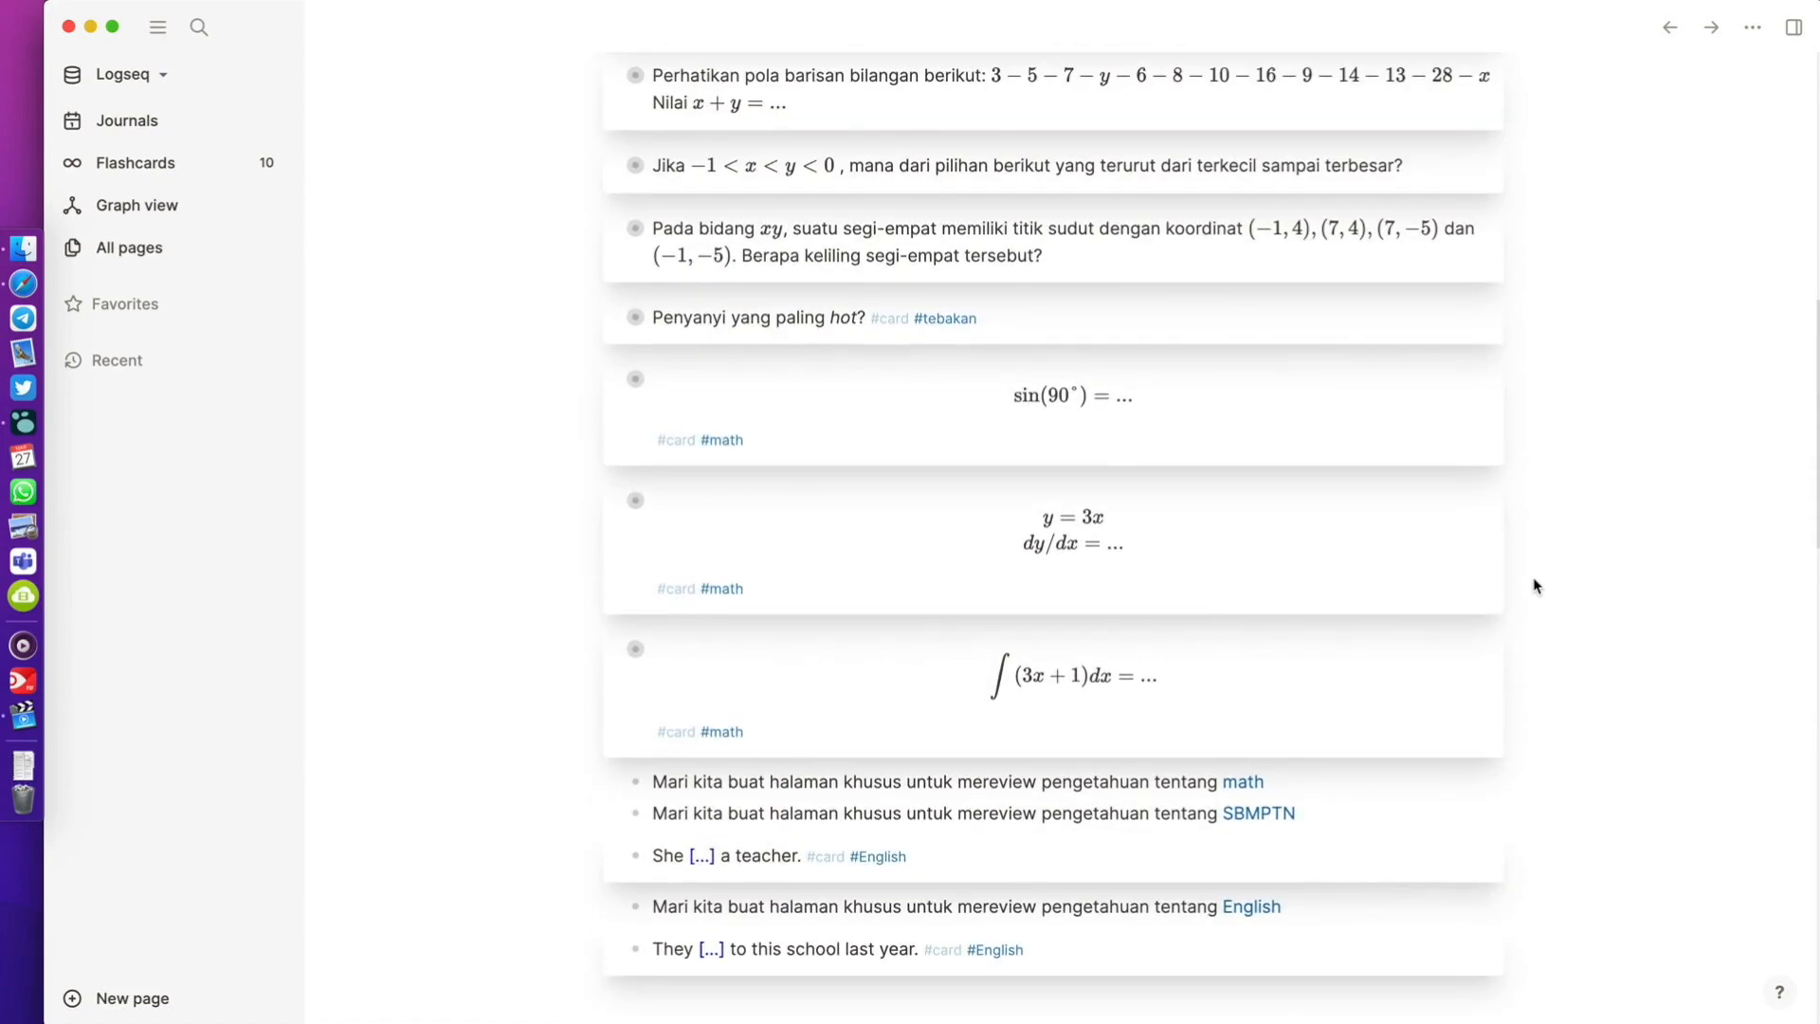
click(958, 327)
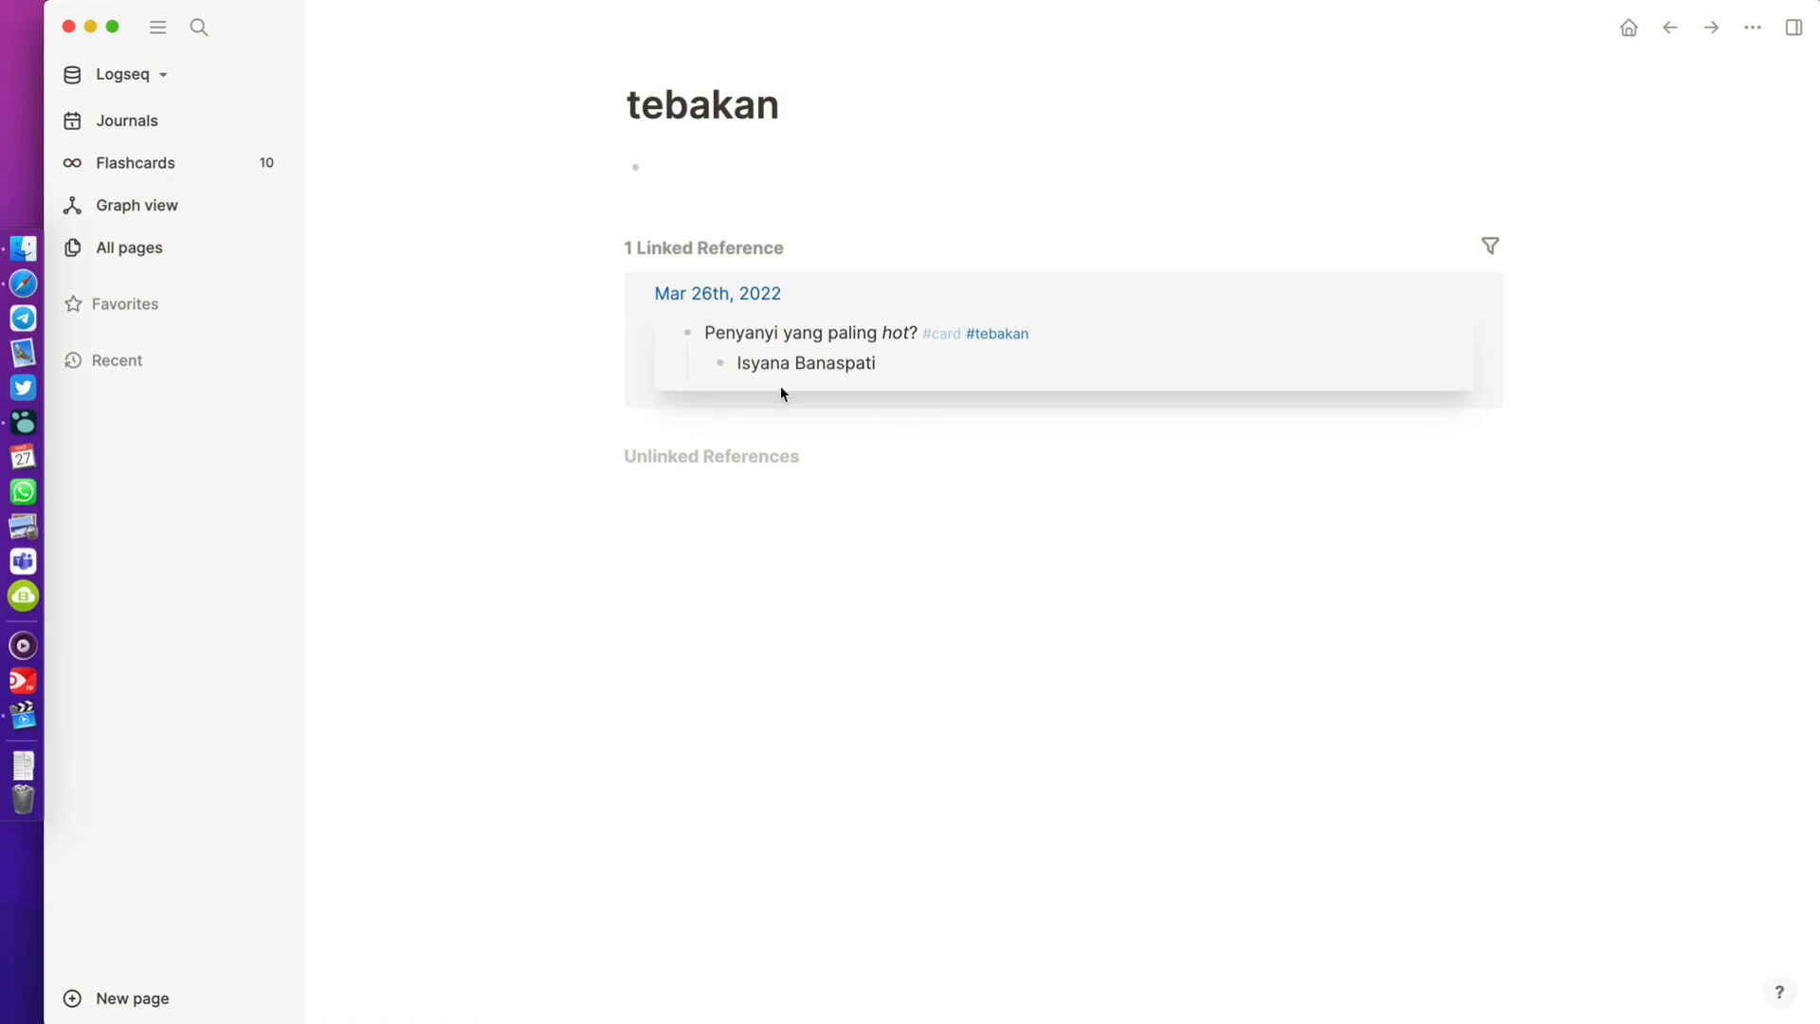
Step: Collapse and re-expand the card's nested answer and the linked references section on the tebakan page
click(668, 334)
click(668, 334)
click(668, 333)
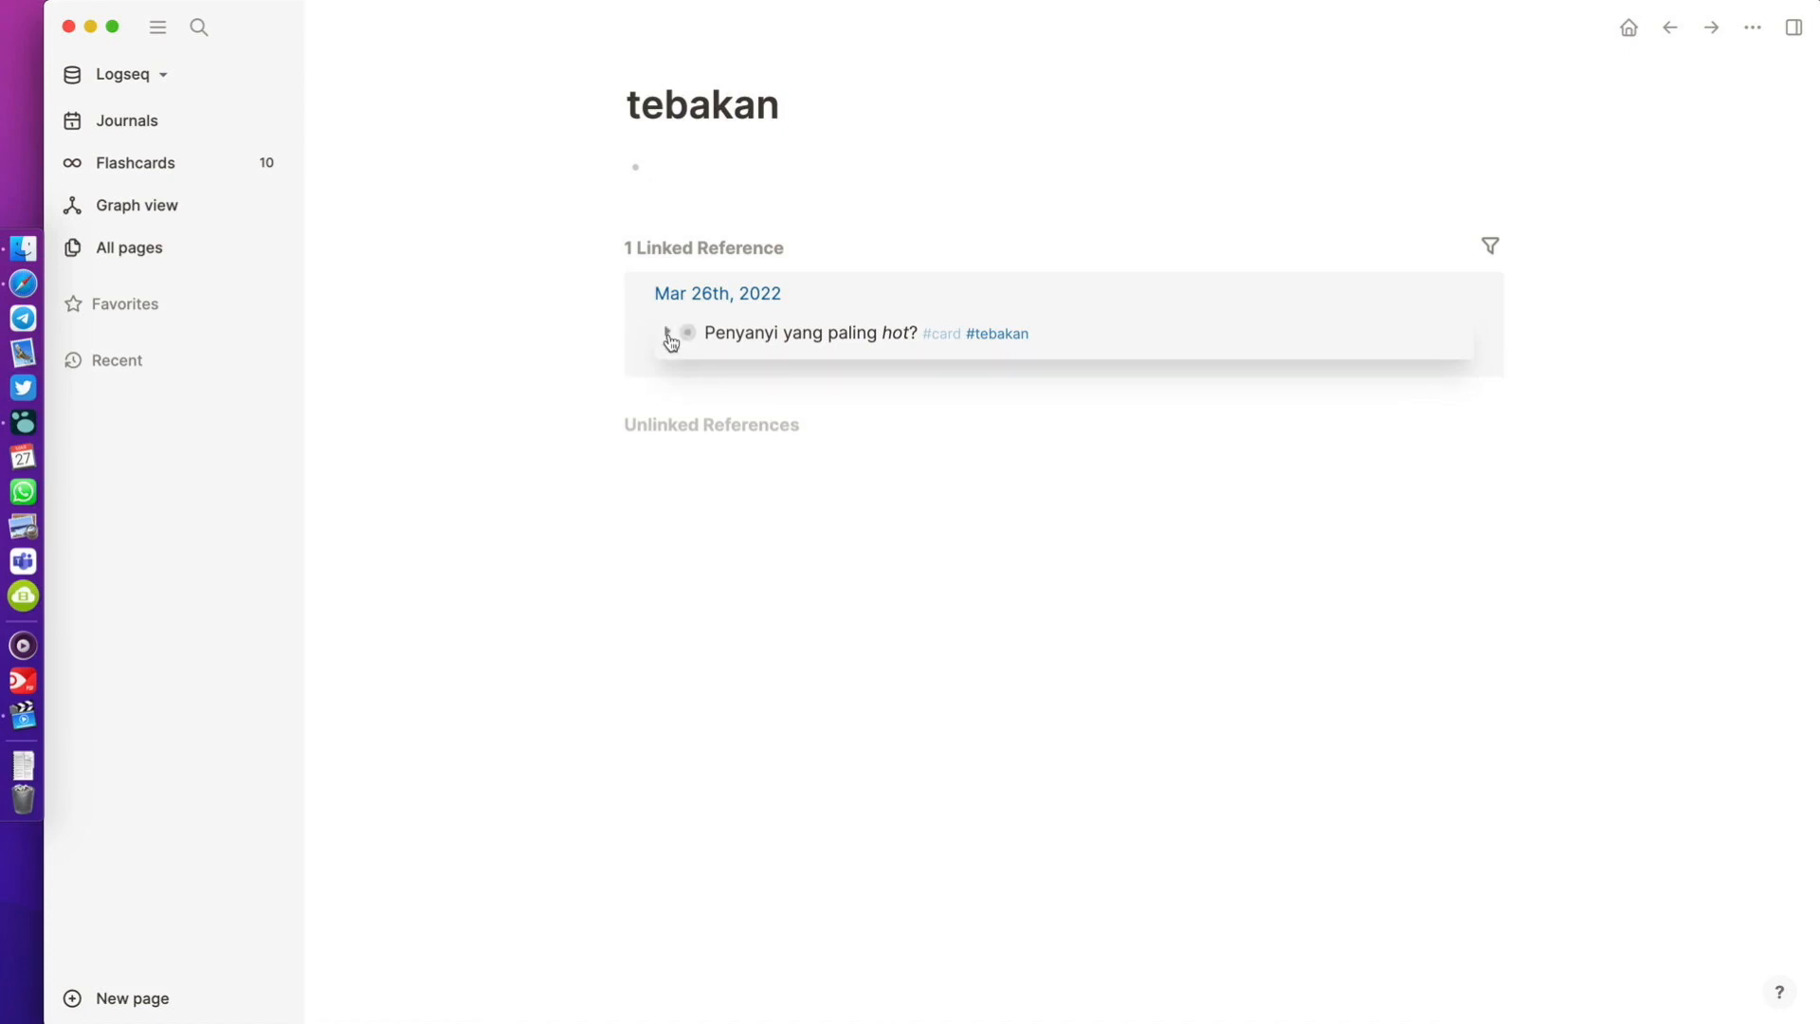
click(669, 334)
click(668, 333)
click(669, 333)
click(668, 334)
click(669, 334)
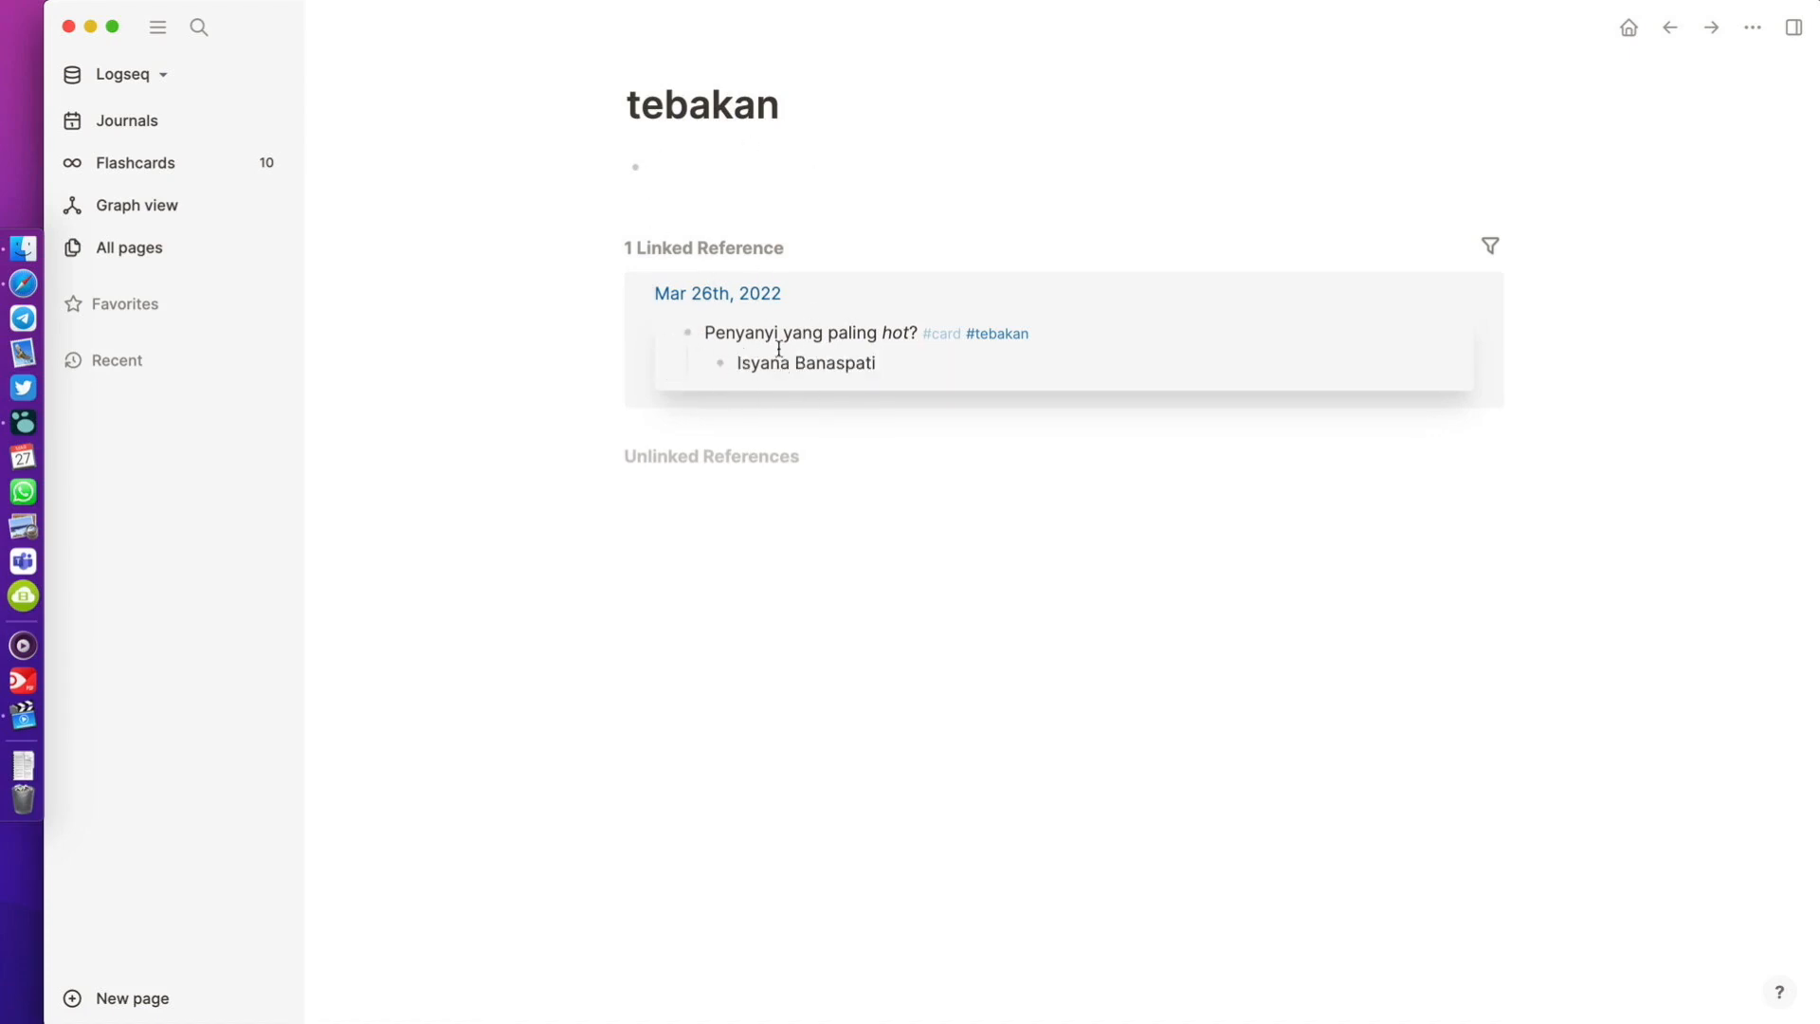
click(606, 249)
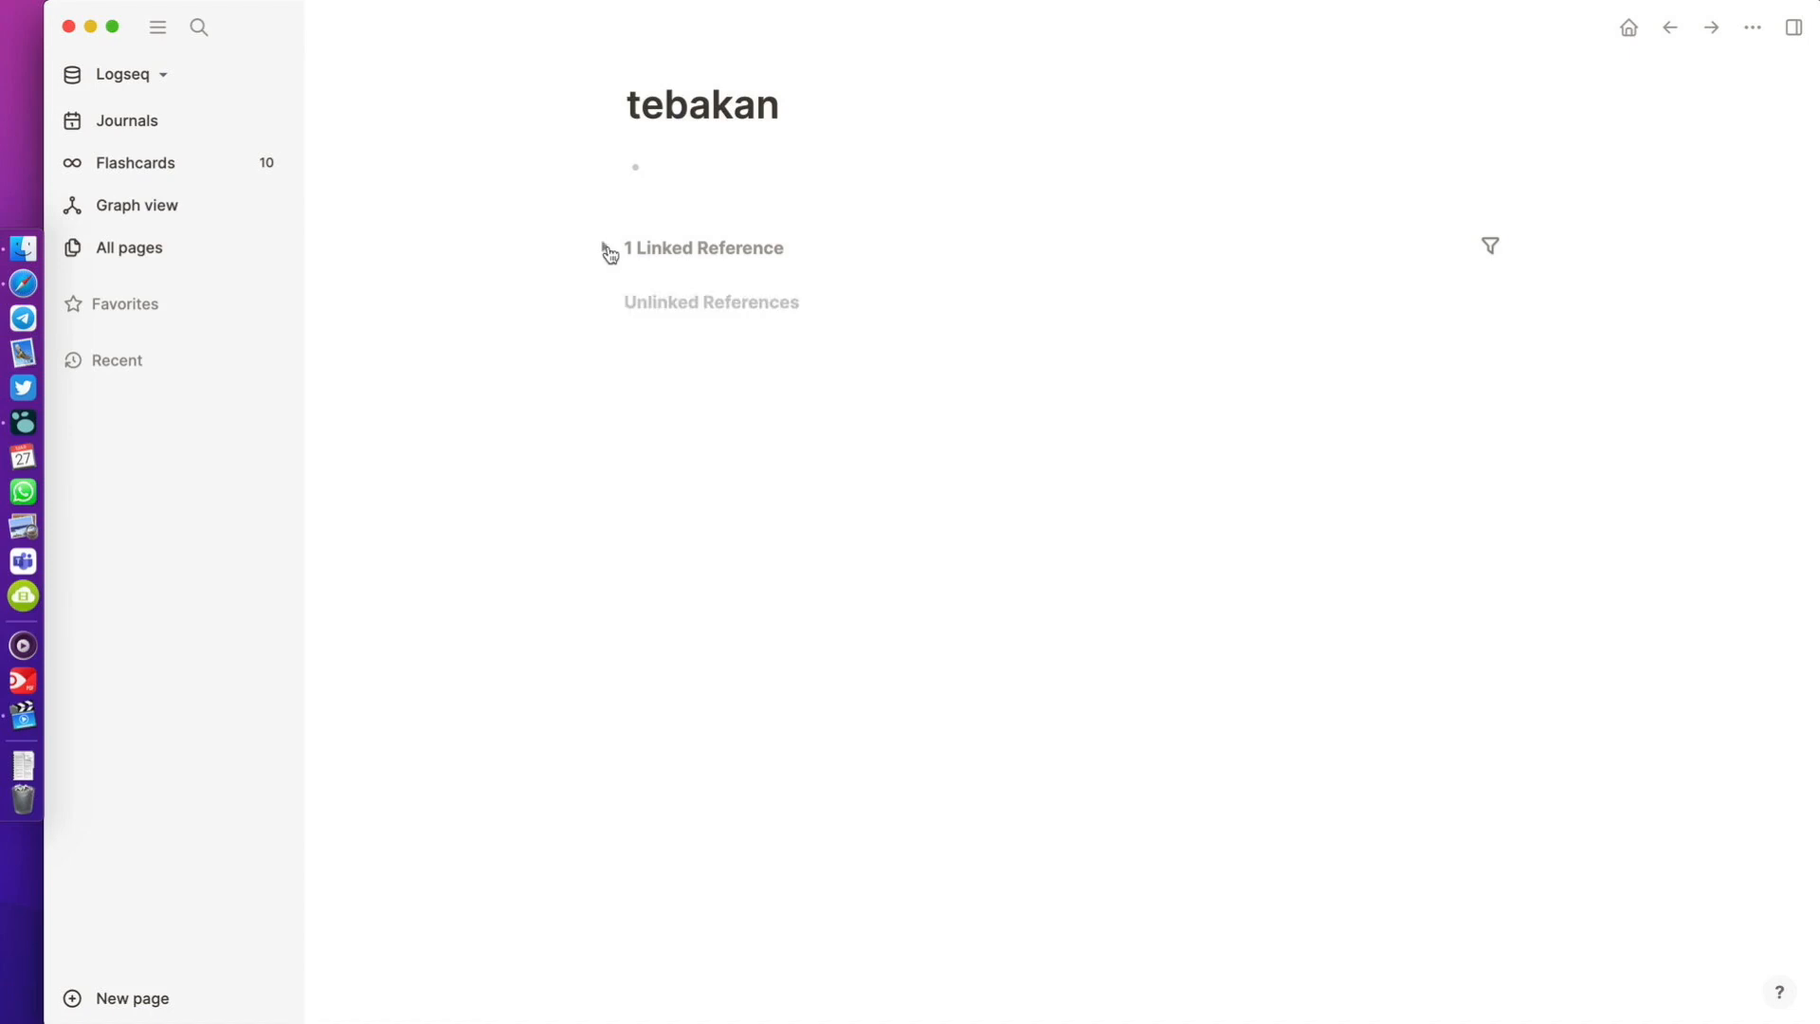
click(606, 249)
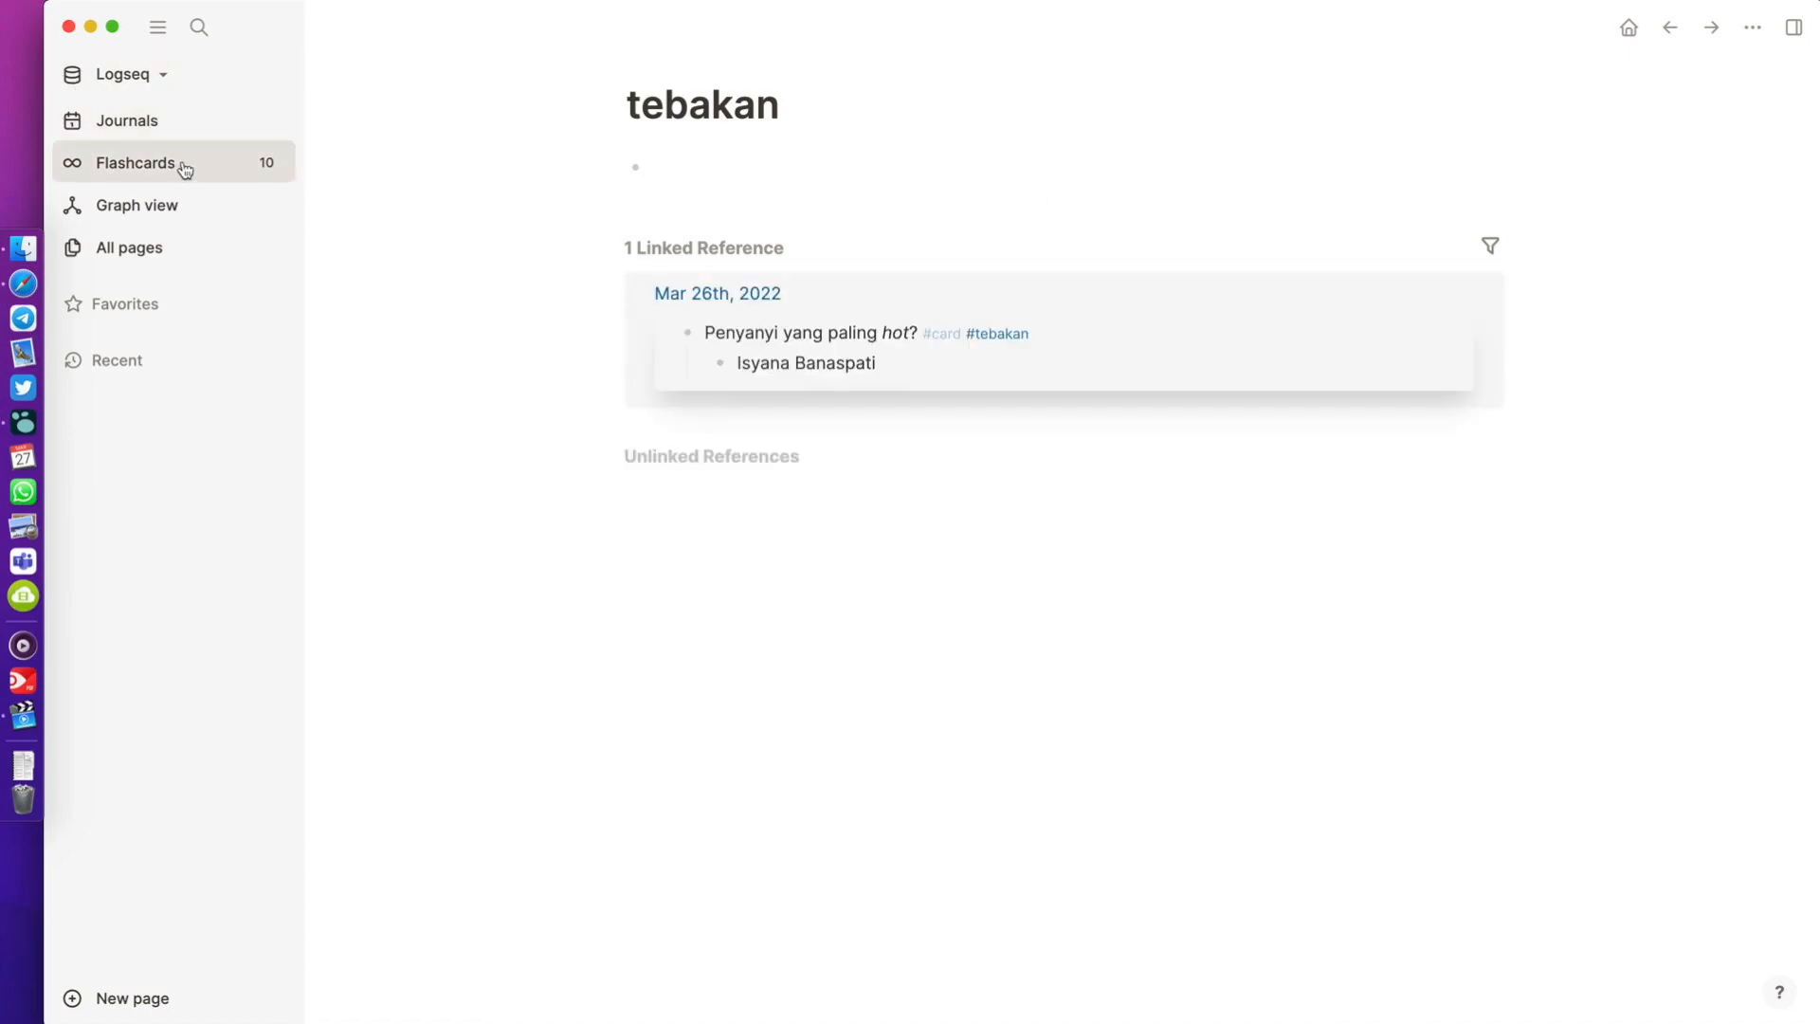
Step: Return to the journals and start a block under Mar 27th, 2022 tagged #card and #English
click(196, 127)
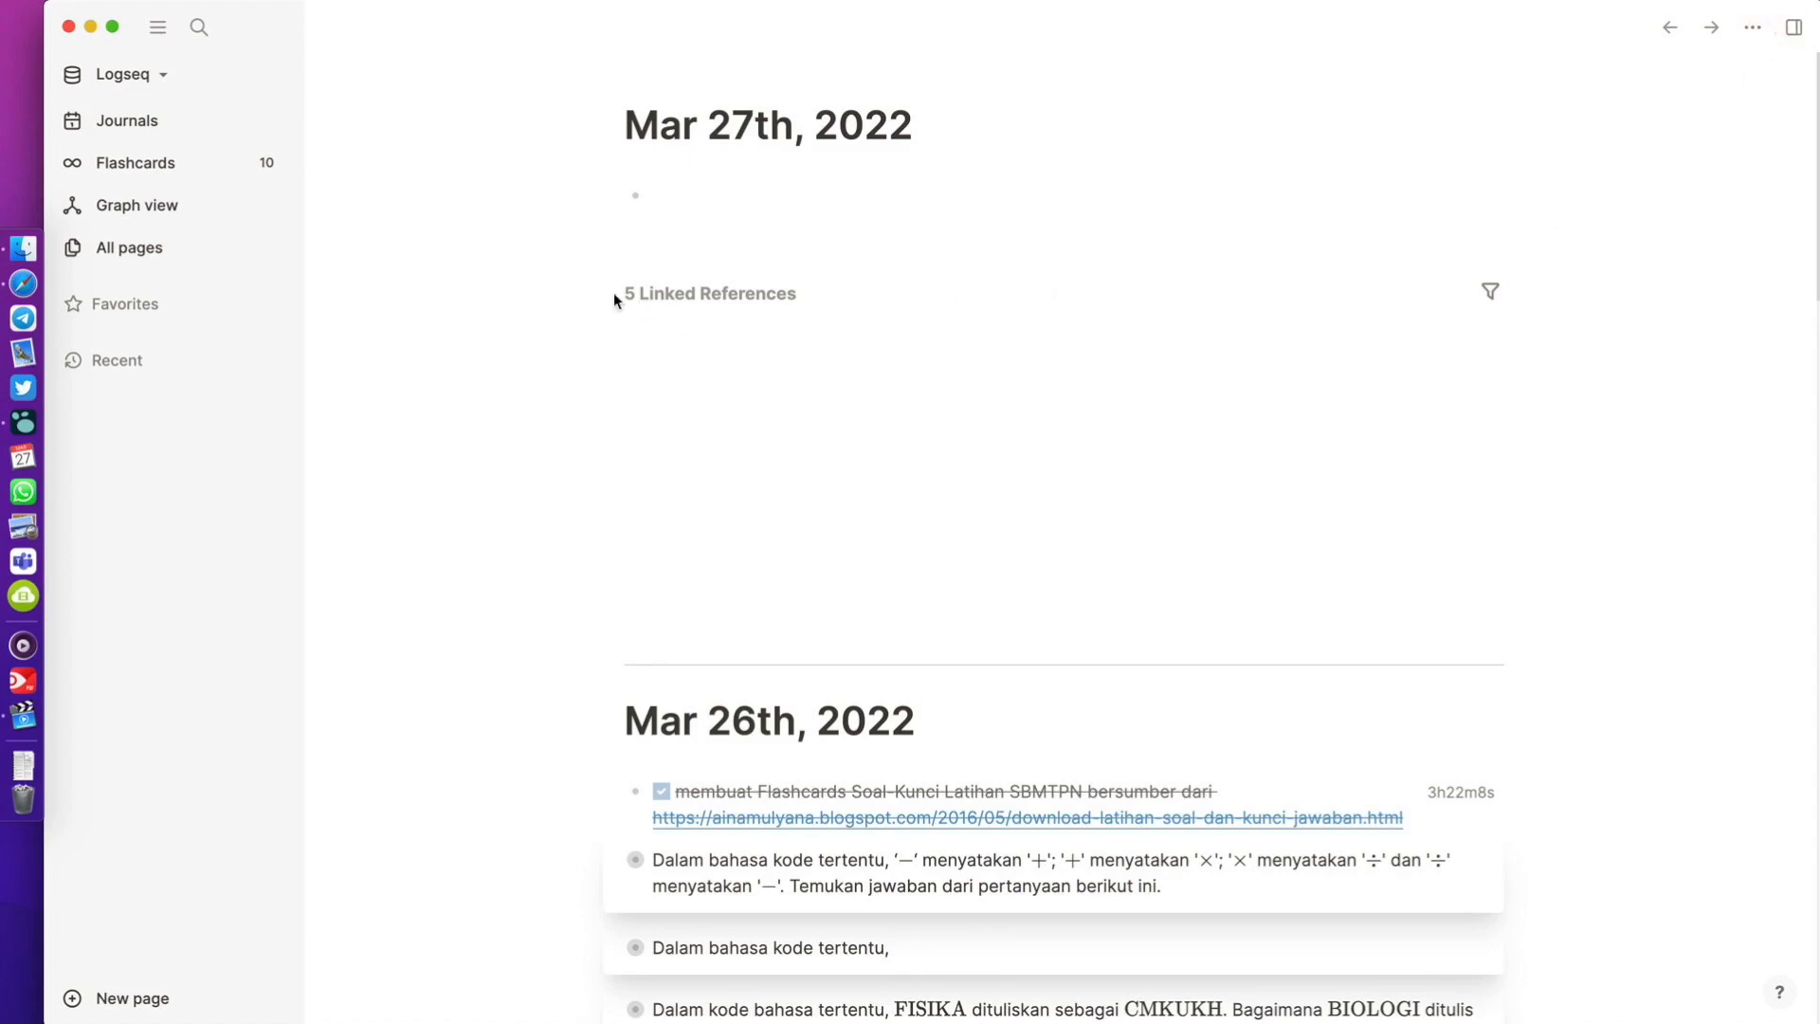
scroll(853, 474, down, 3)
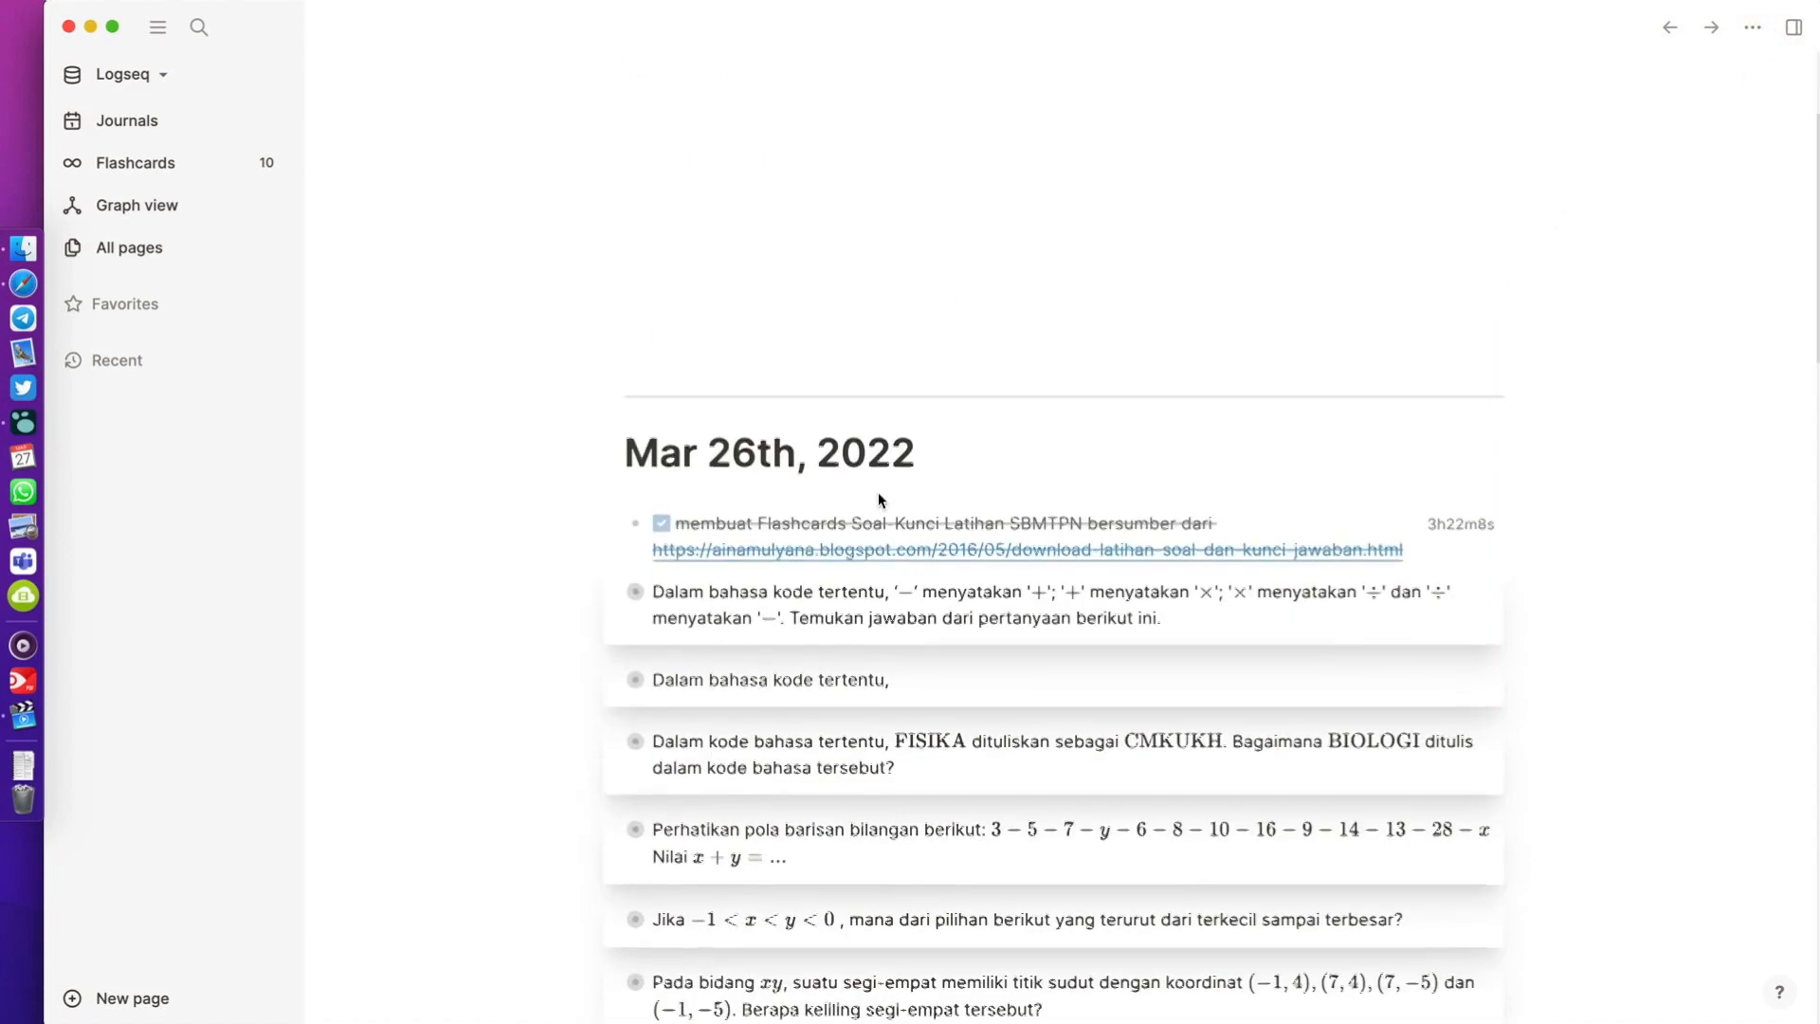
scroll(559, 574, down, 12)
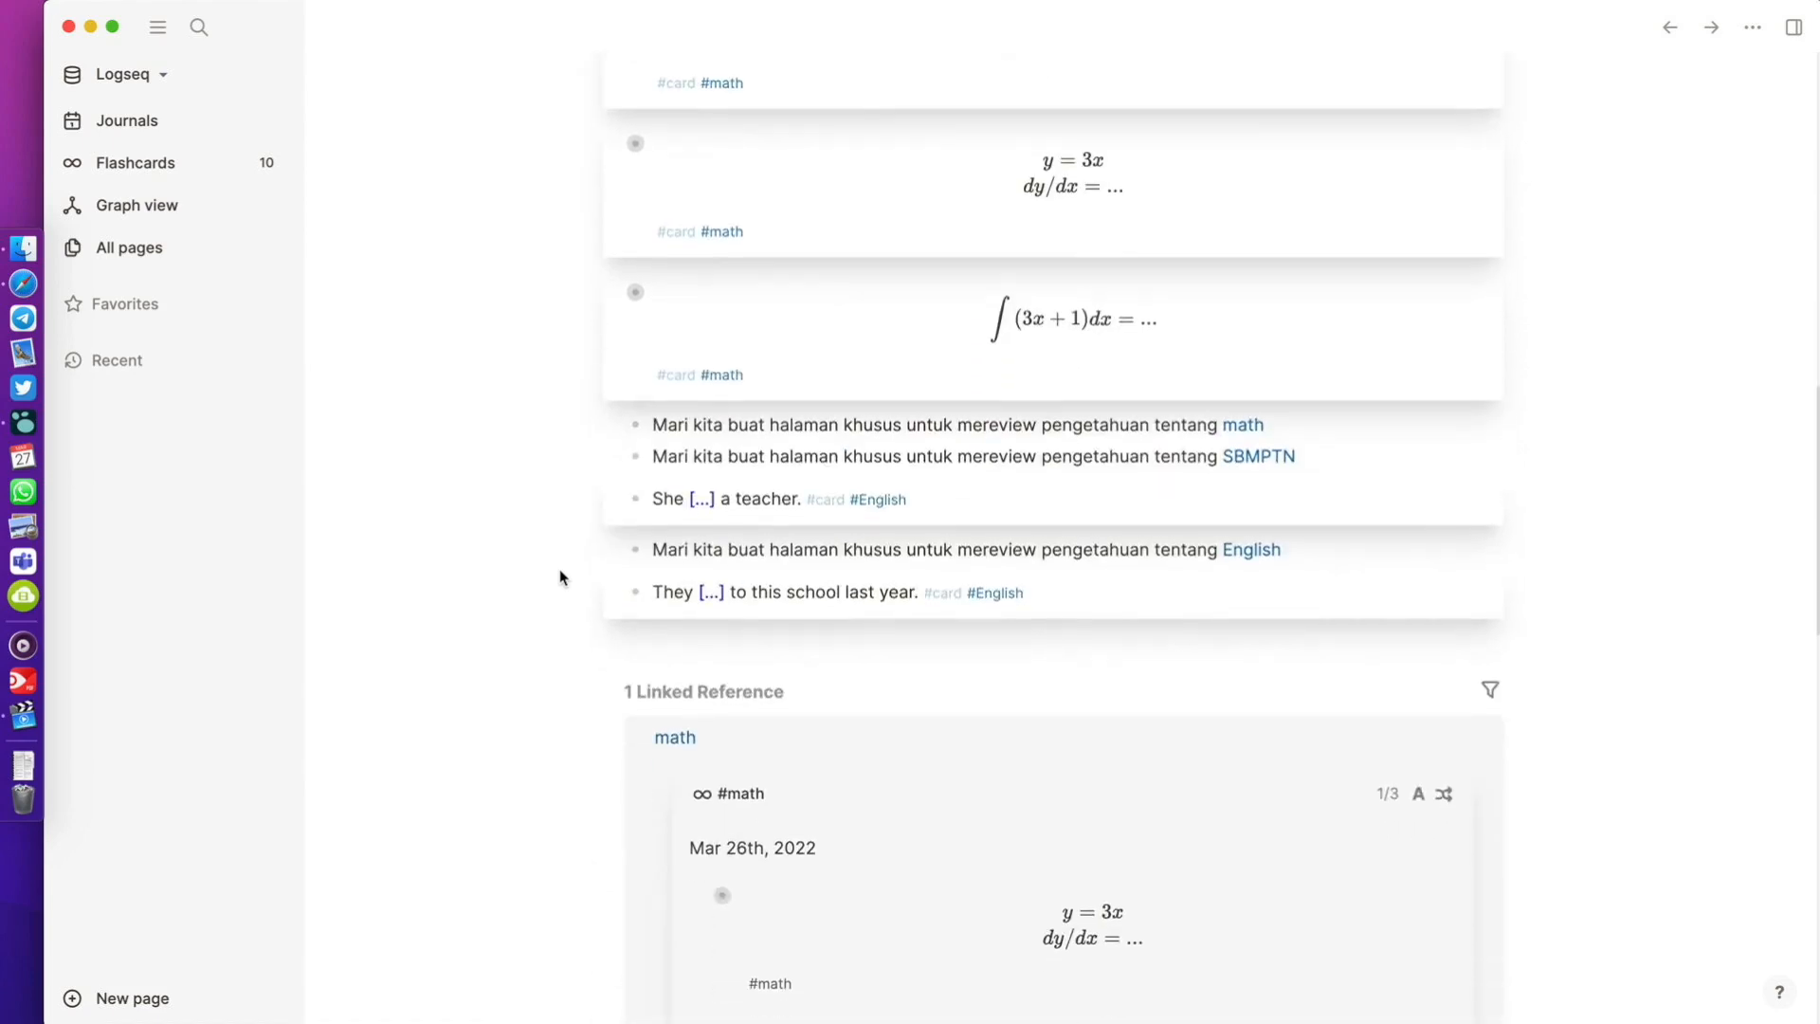
scroll(559, 568, up, 15)
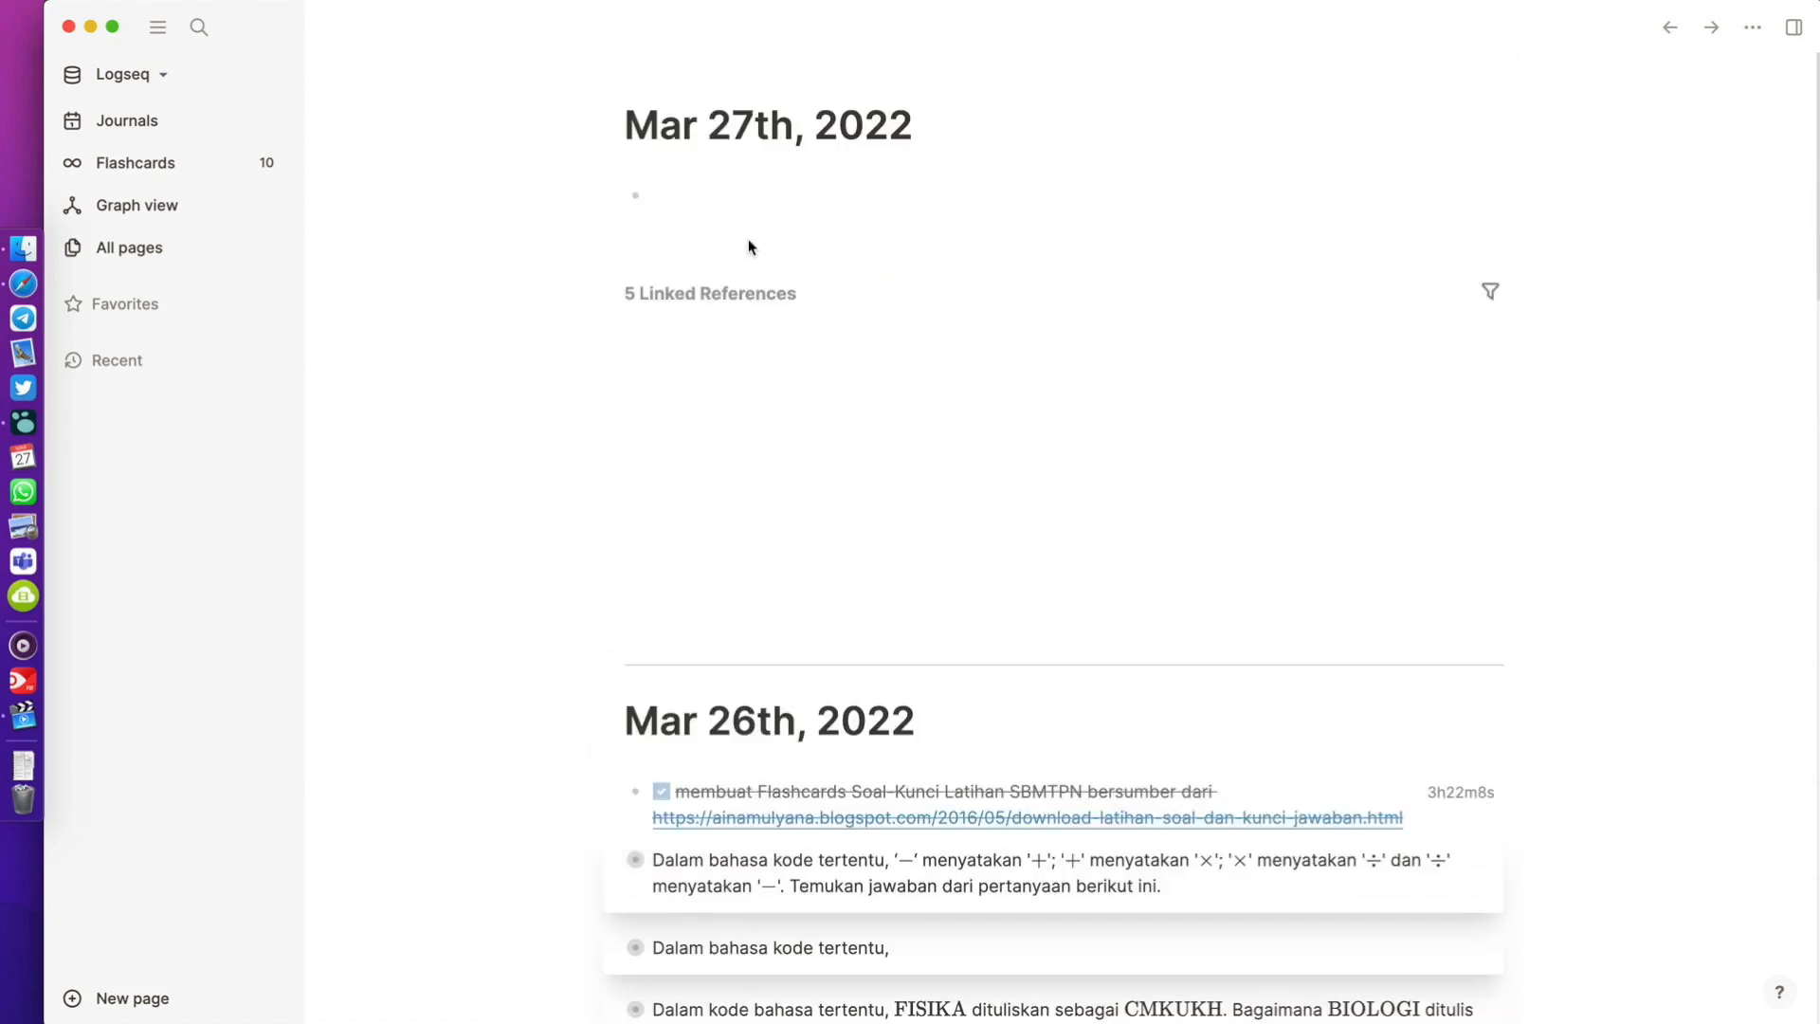
text(#car)
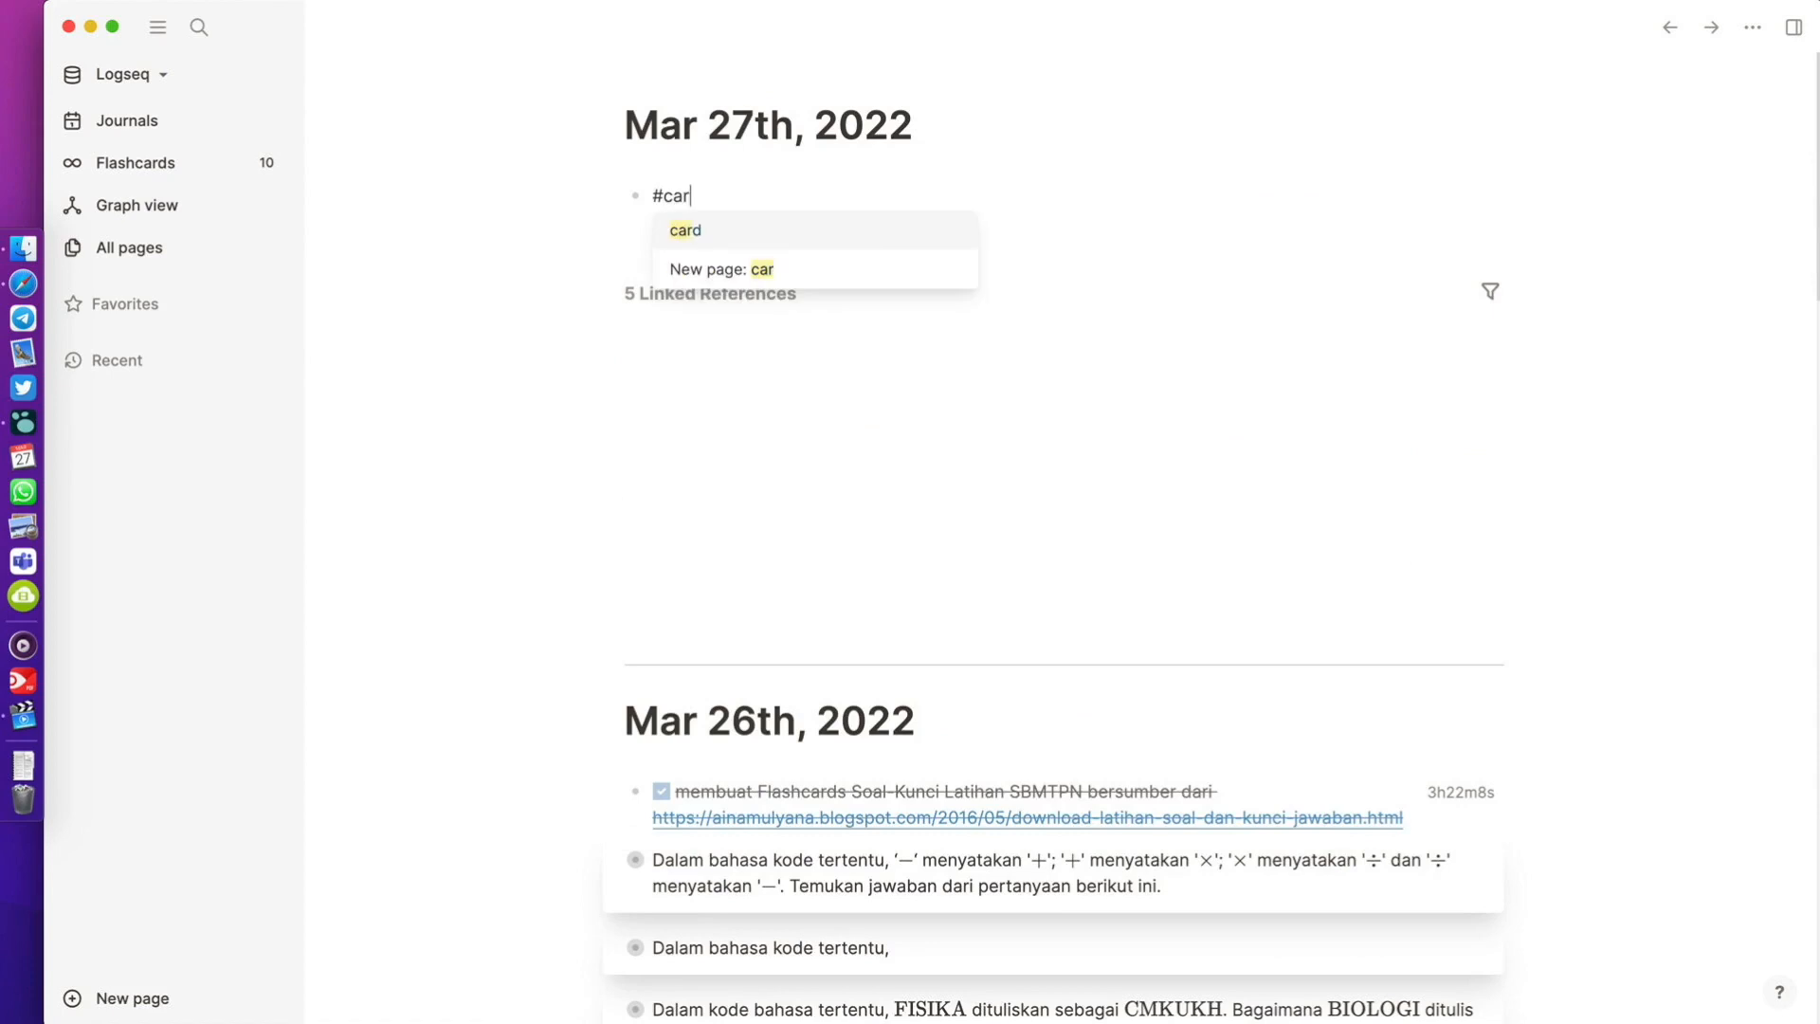
key(Return)
text(#ng)
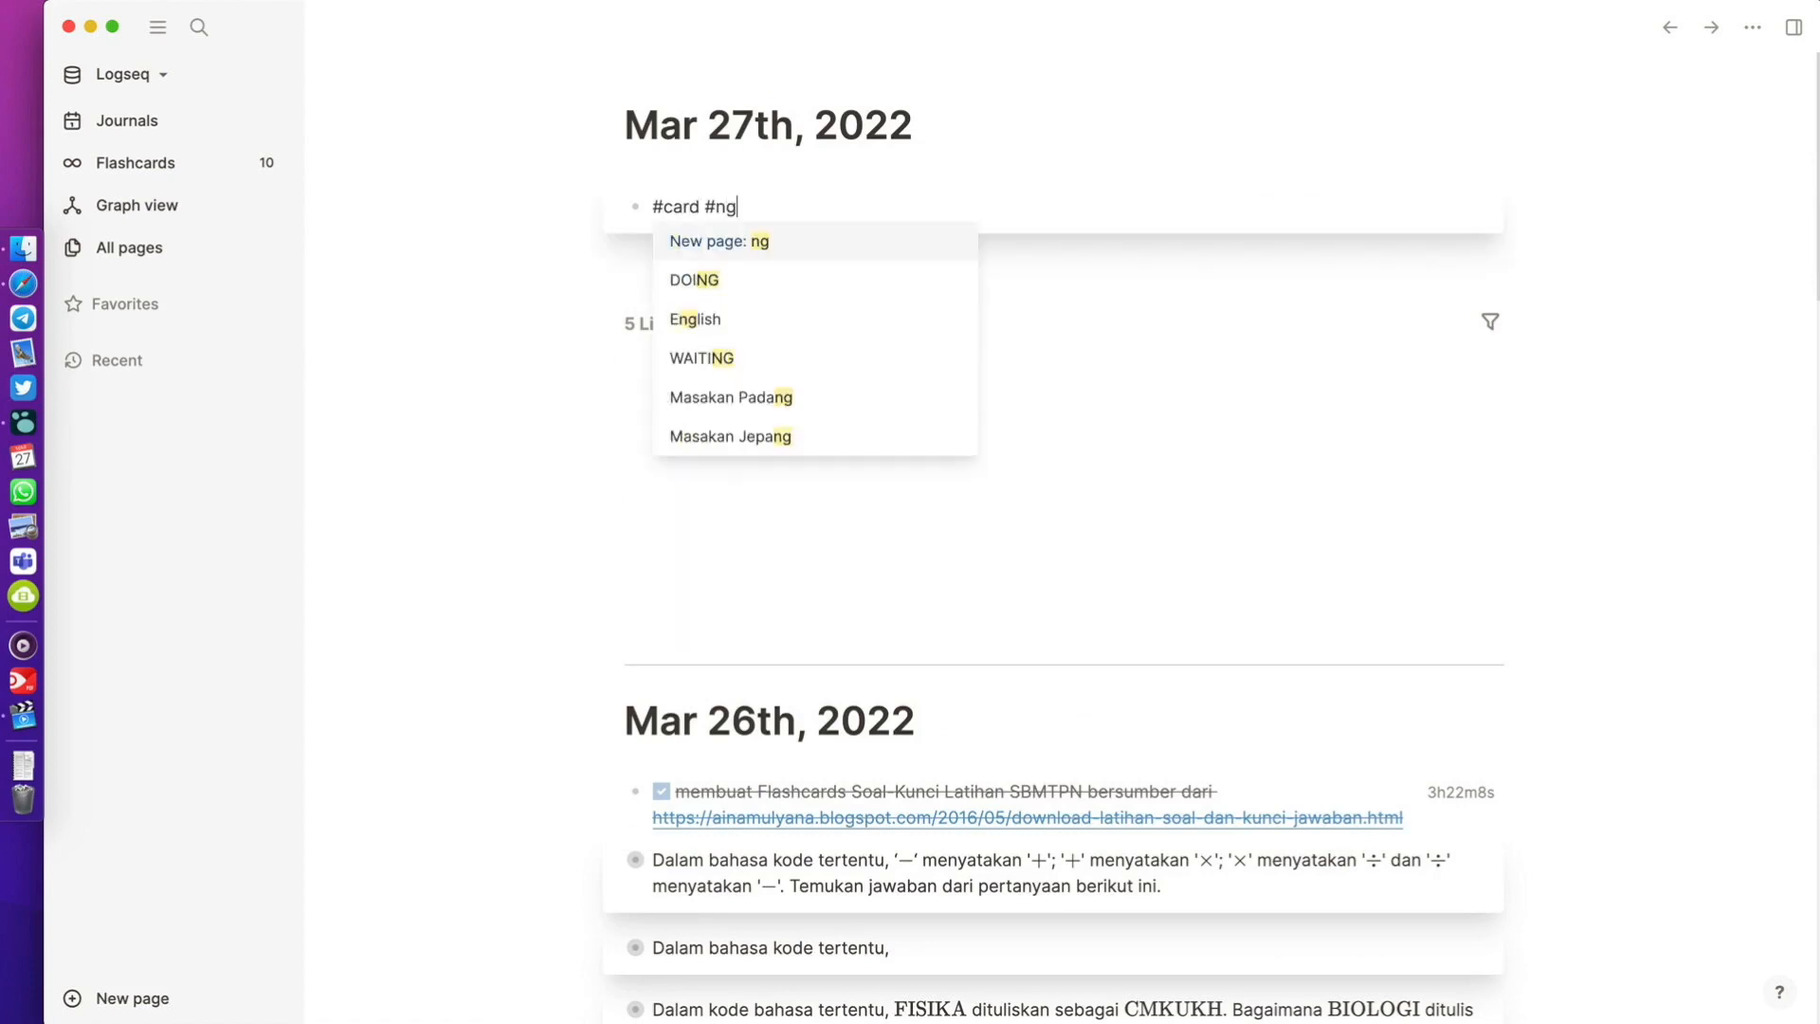
text(lishEnglish)
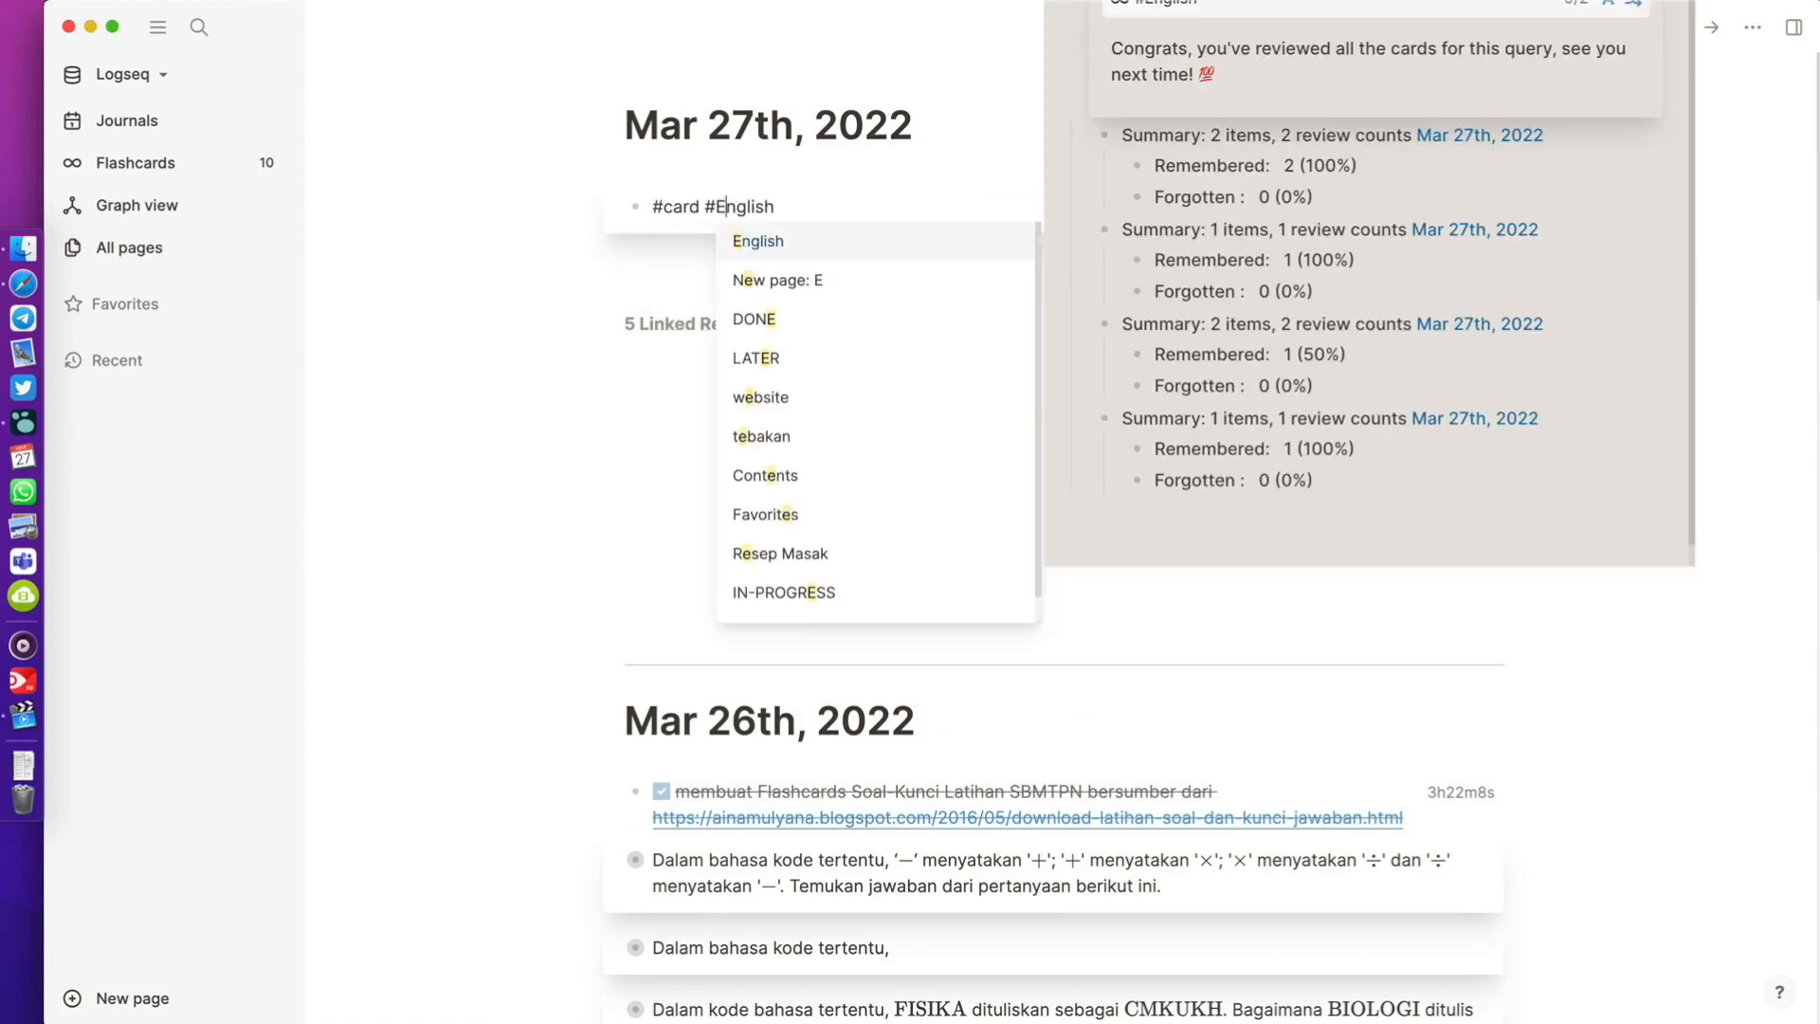
key(super+Left)
key(Left)
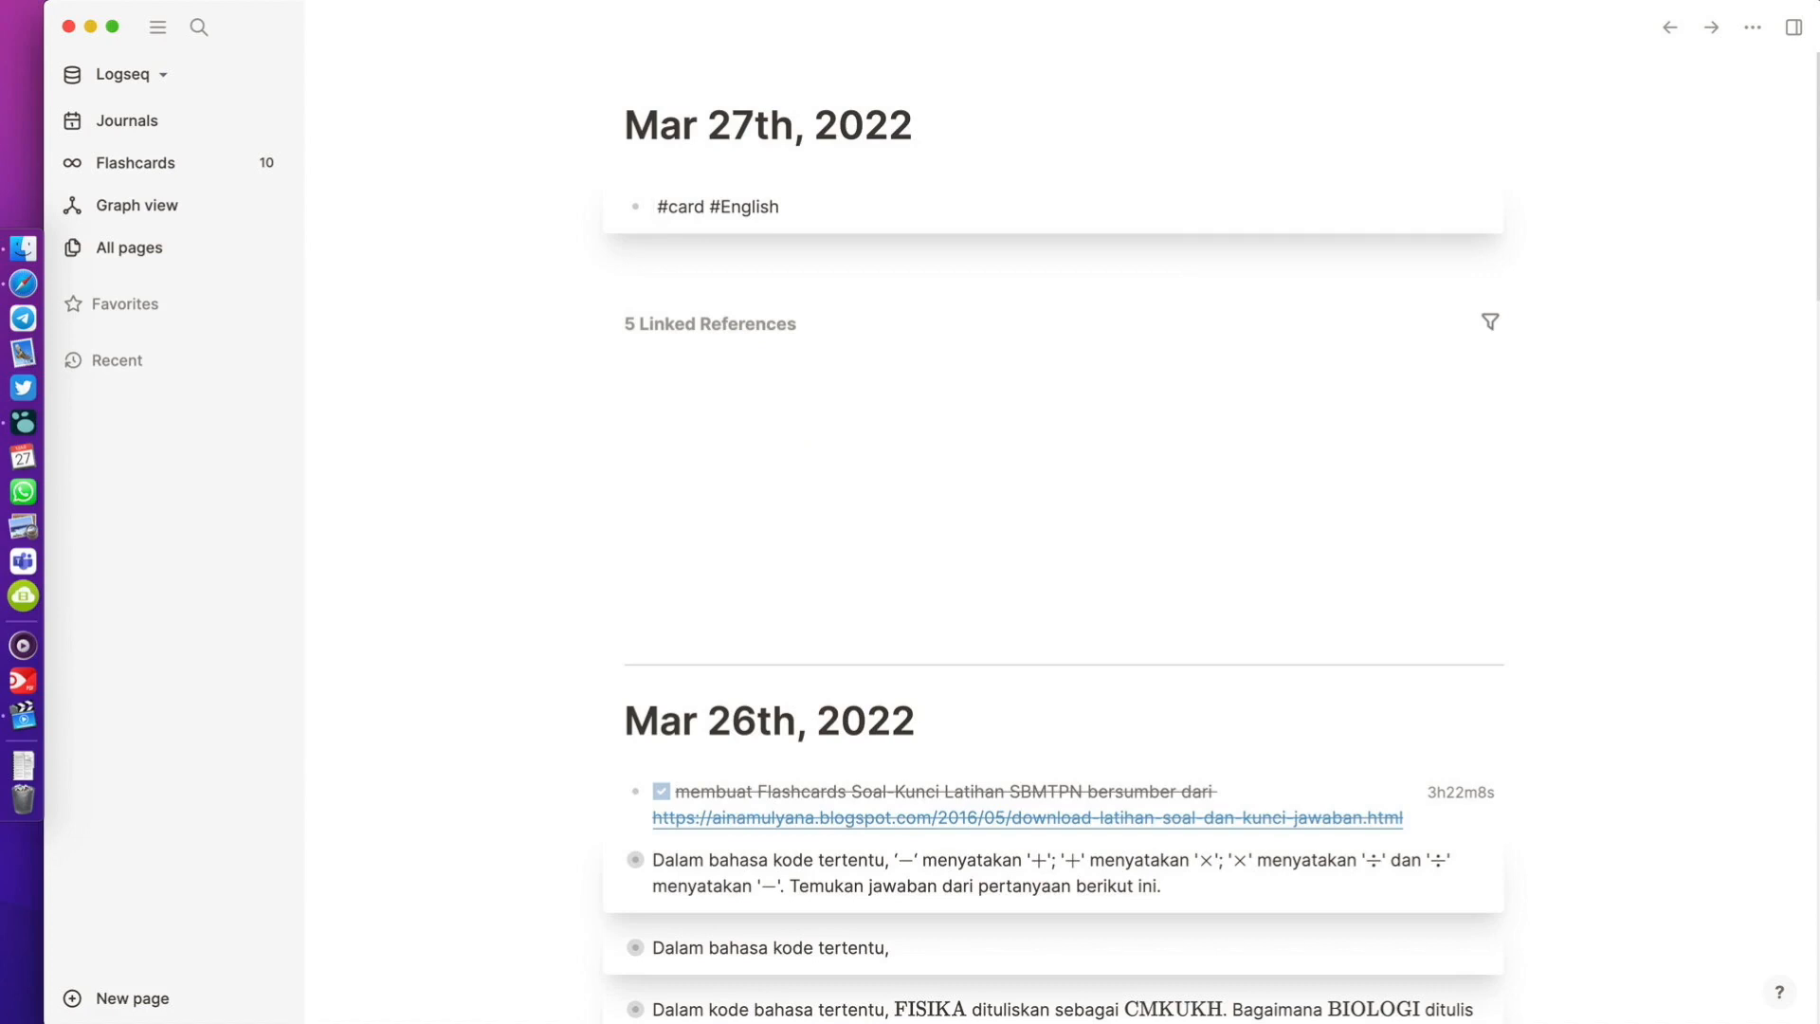
Step: Write the cloze sentence "Father {{cloze bought}} a bread last night." before the #card and #English tags
text(Father)
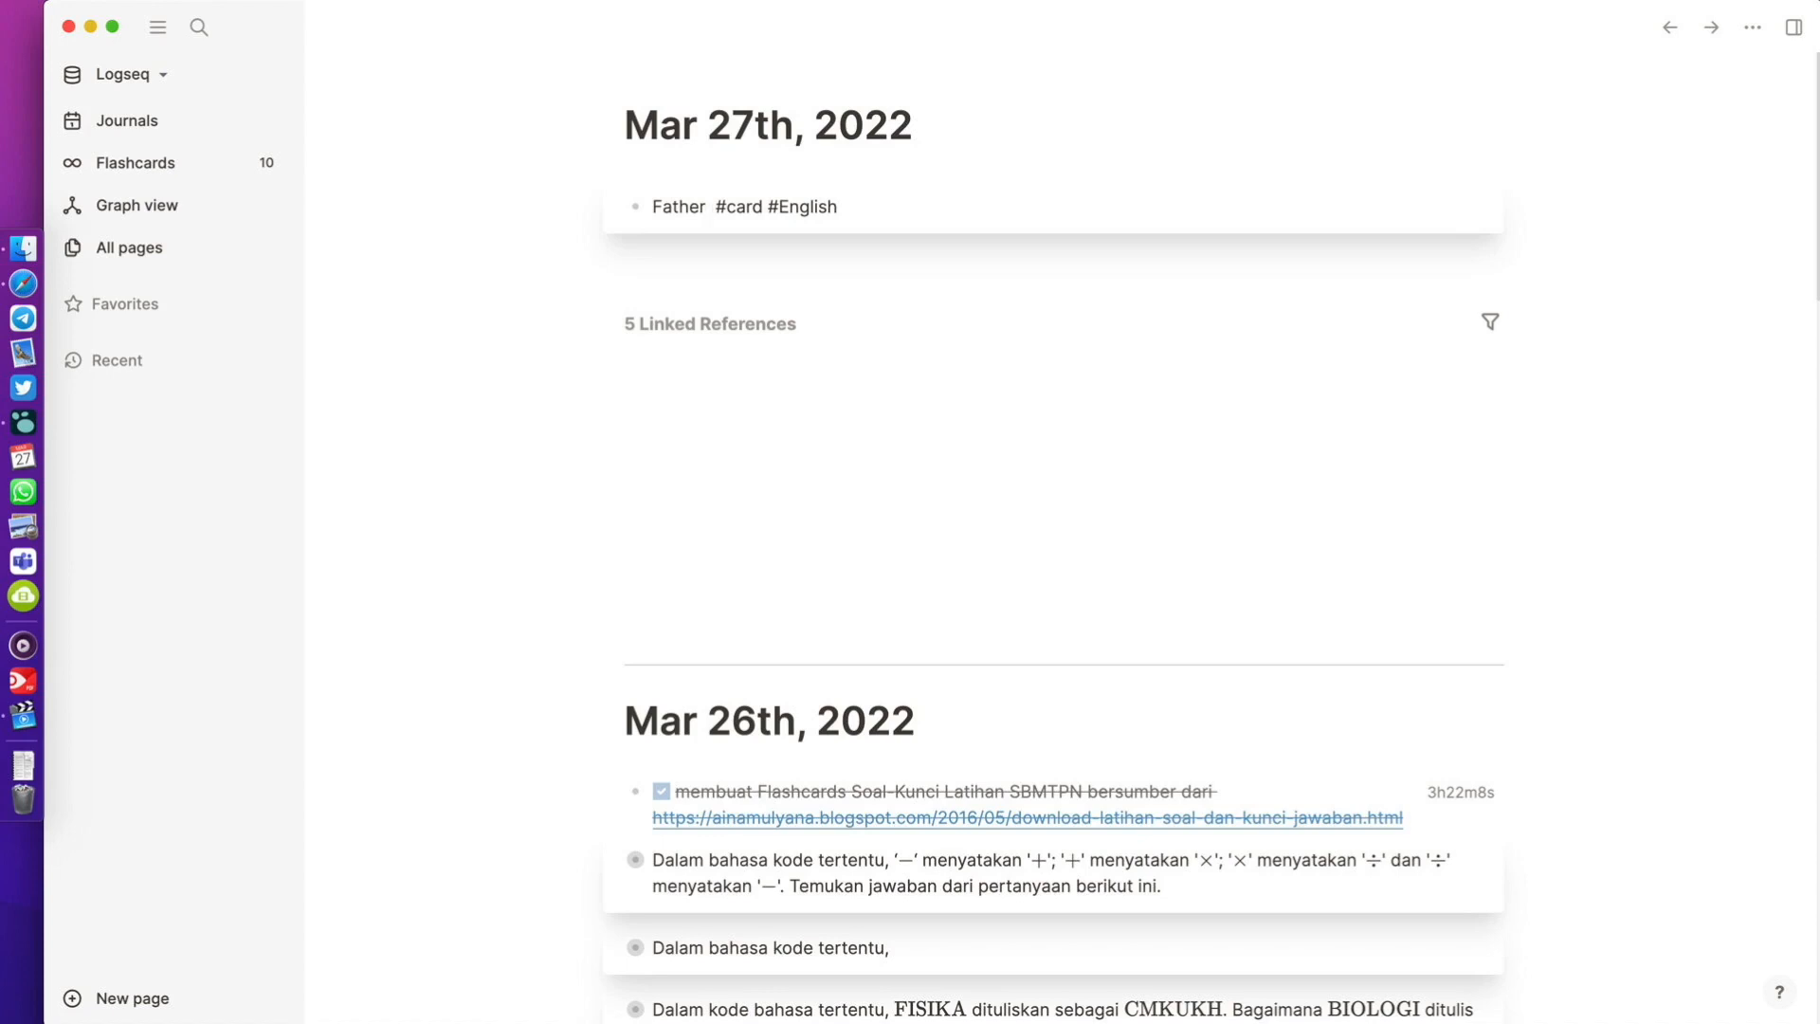
text({{)
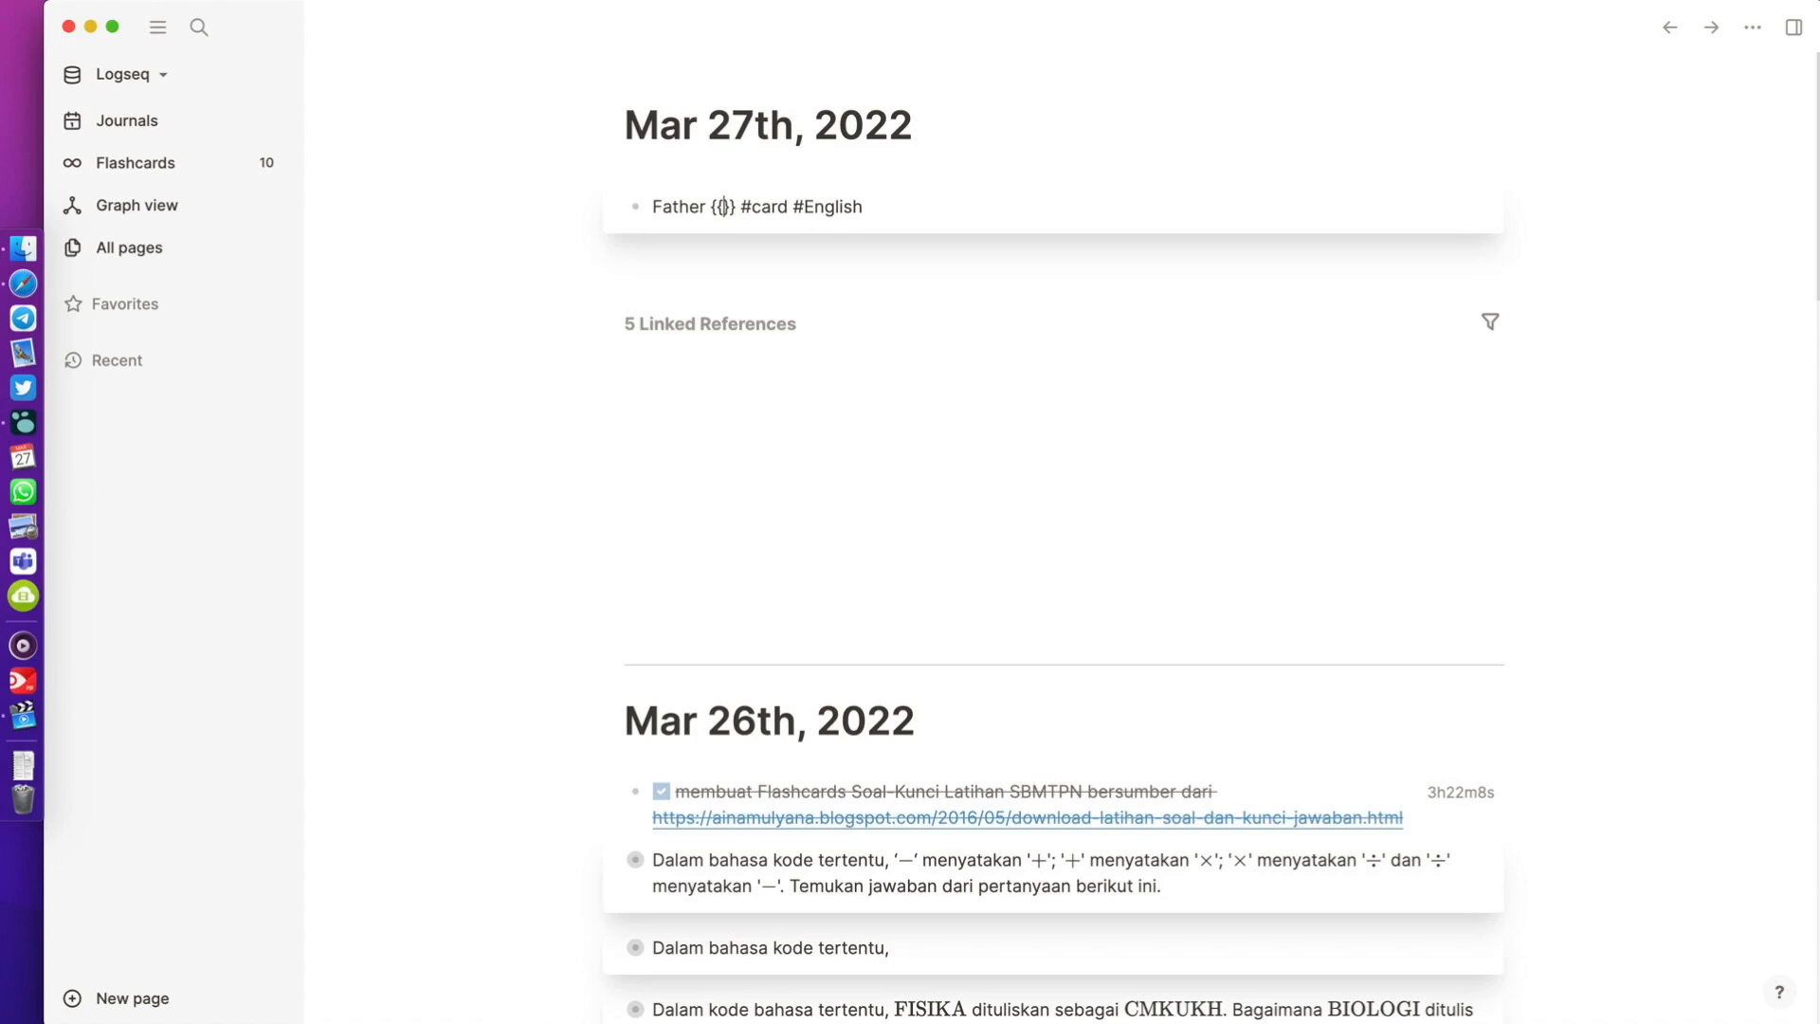
text(cloze bog)
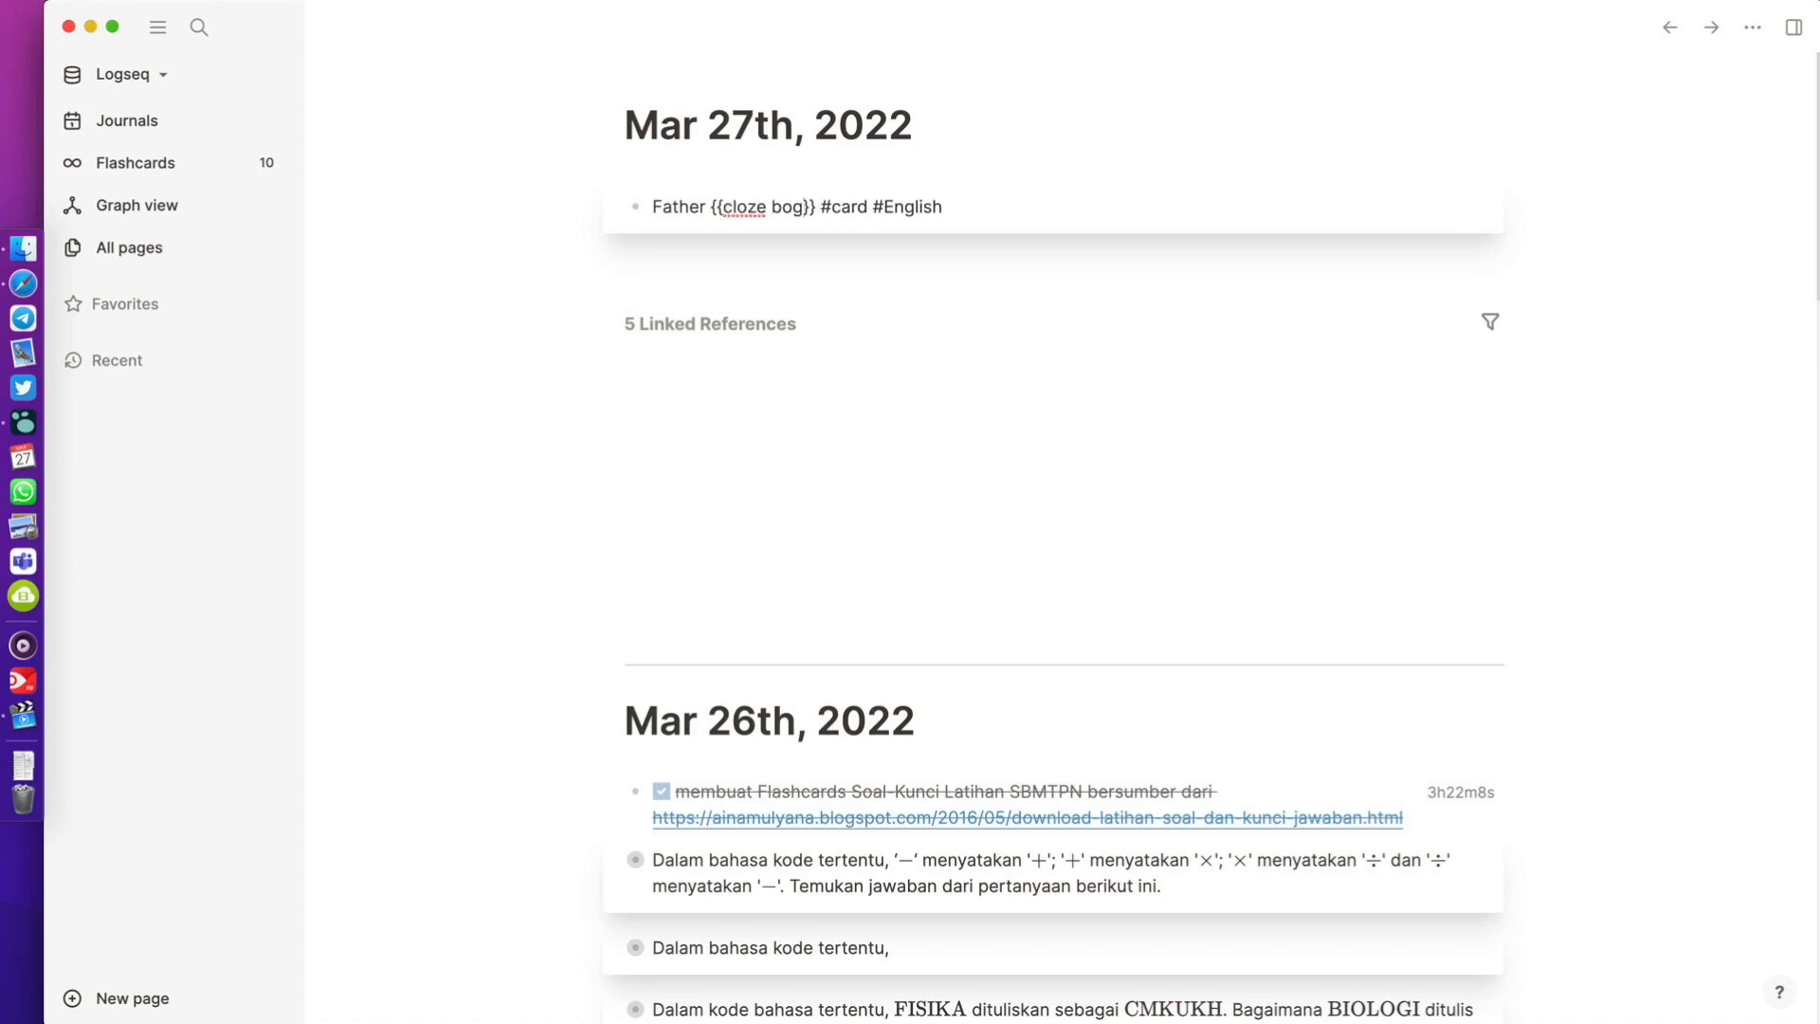
key(BackSpace)
text(ught)
key(Right)
key(Right)
key(Right)
text(a bread )
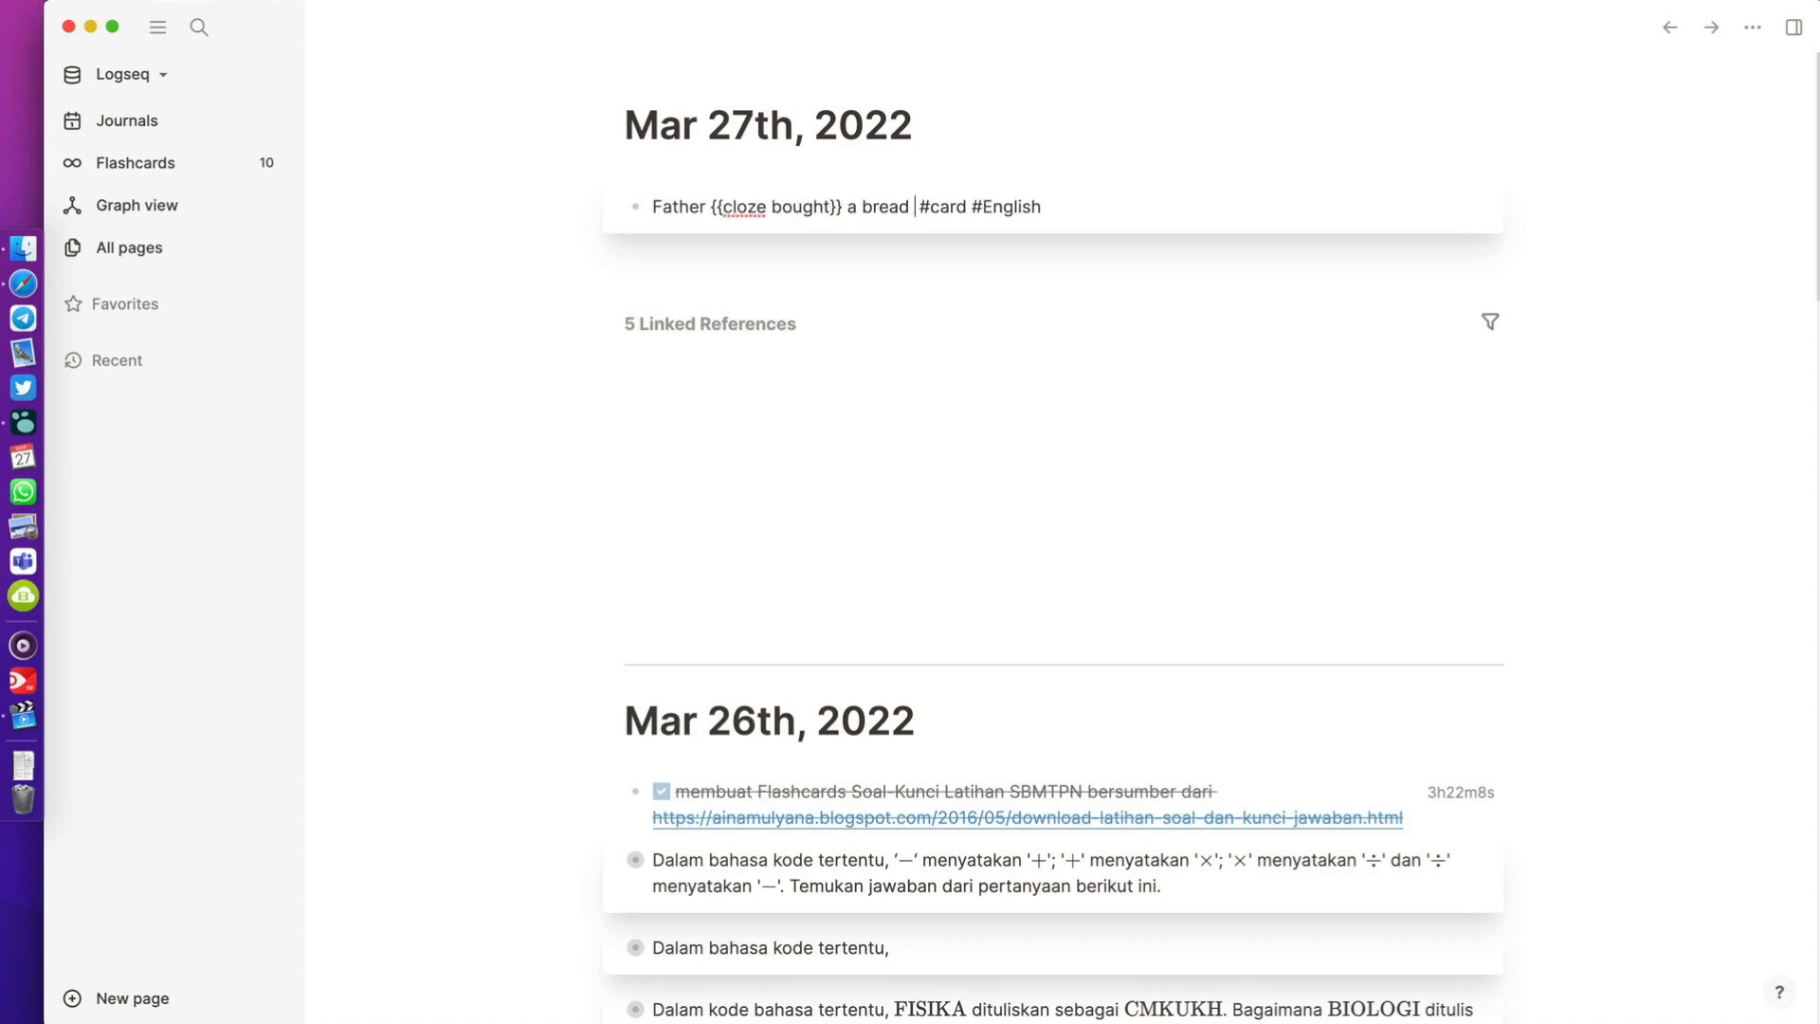
text(last night.)
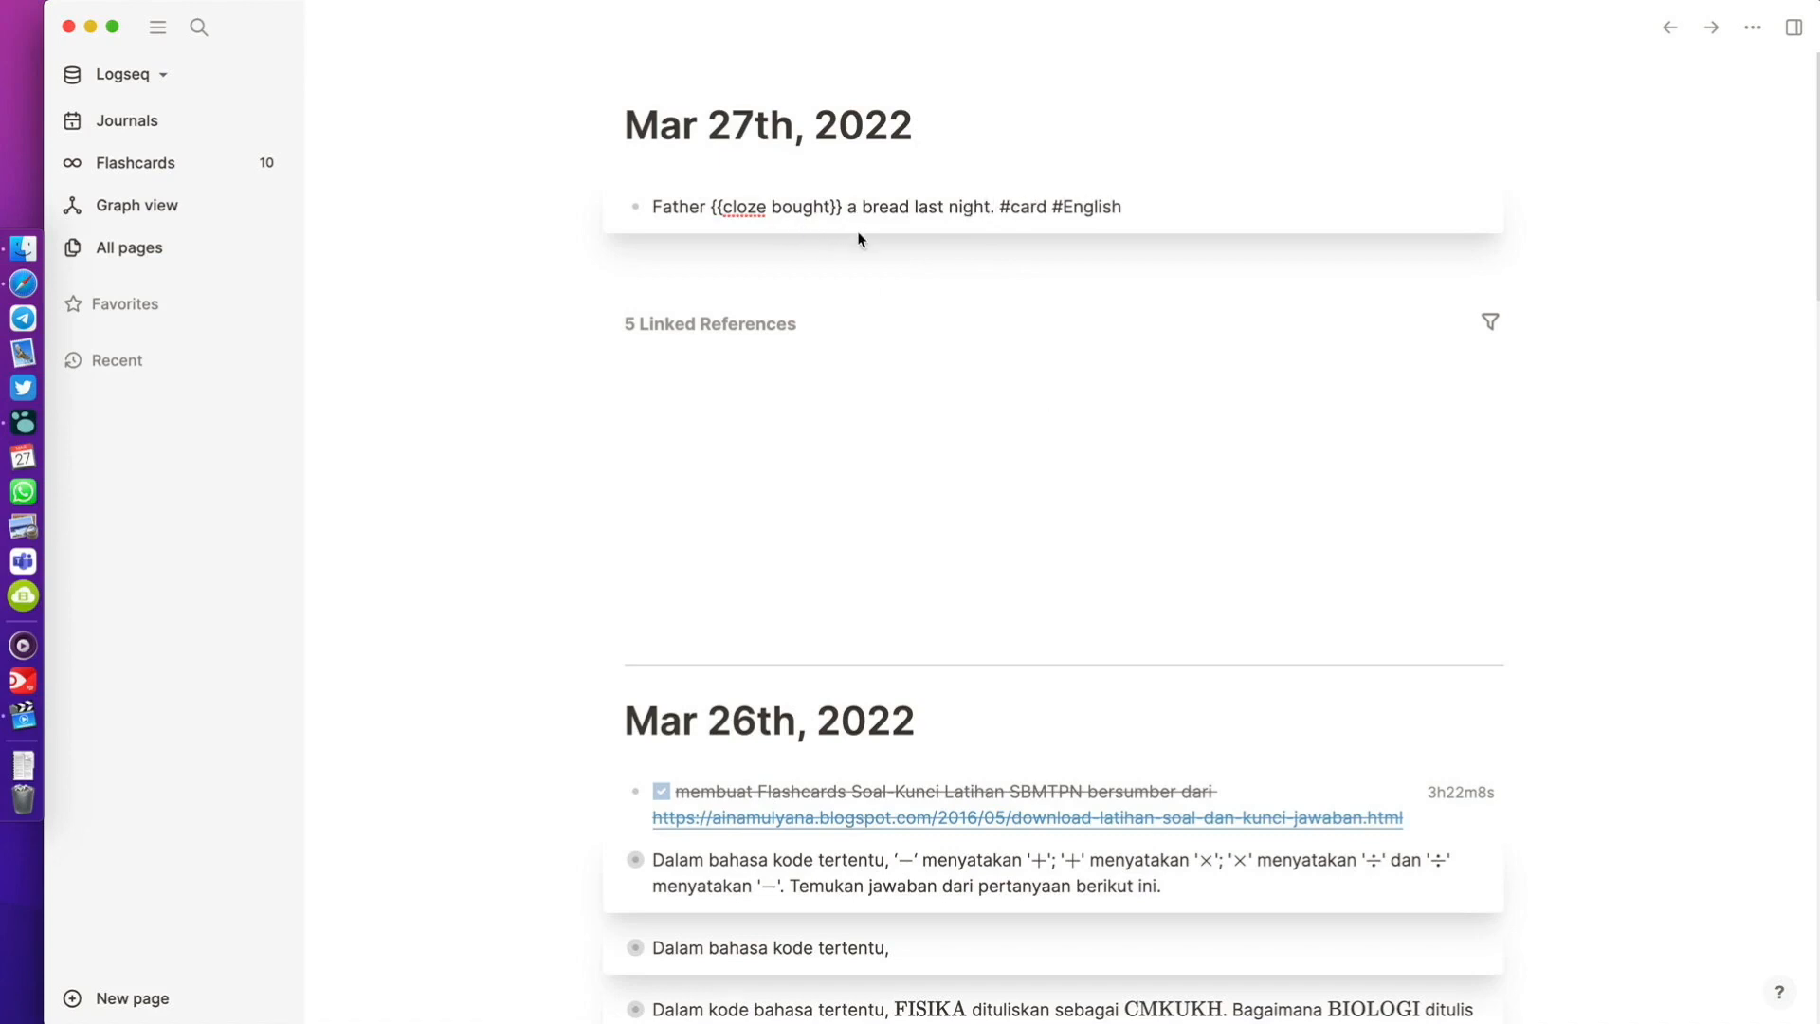
key(Escape)
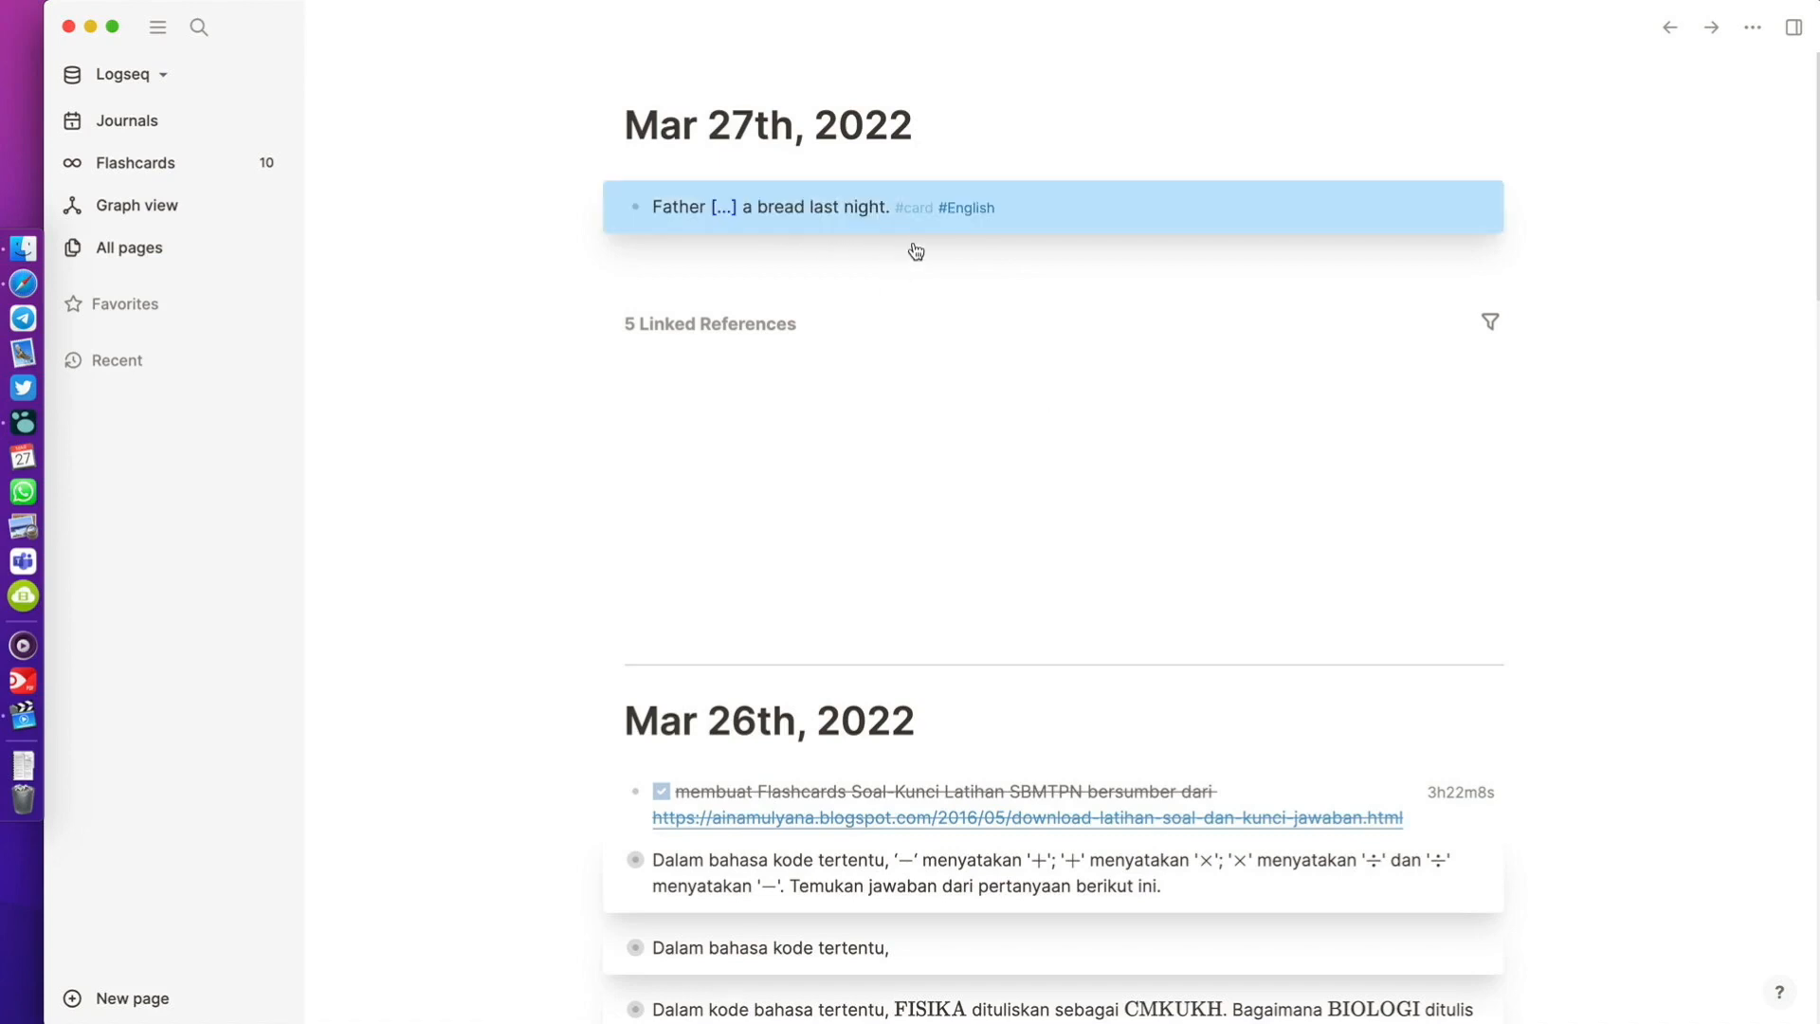
Step: Check the "Father [...] a bread last night" card on the English page and return to the journals
click(480, 427)
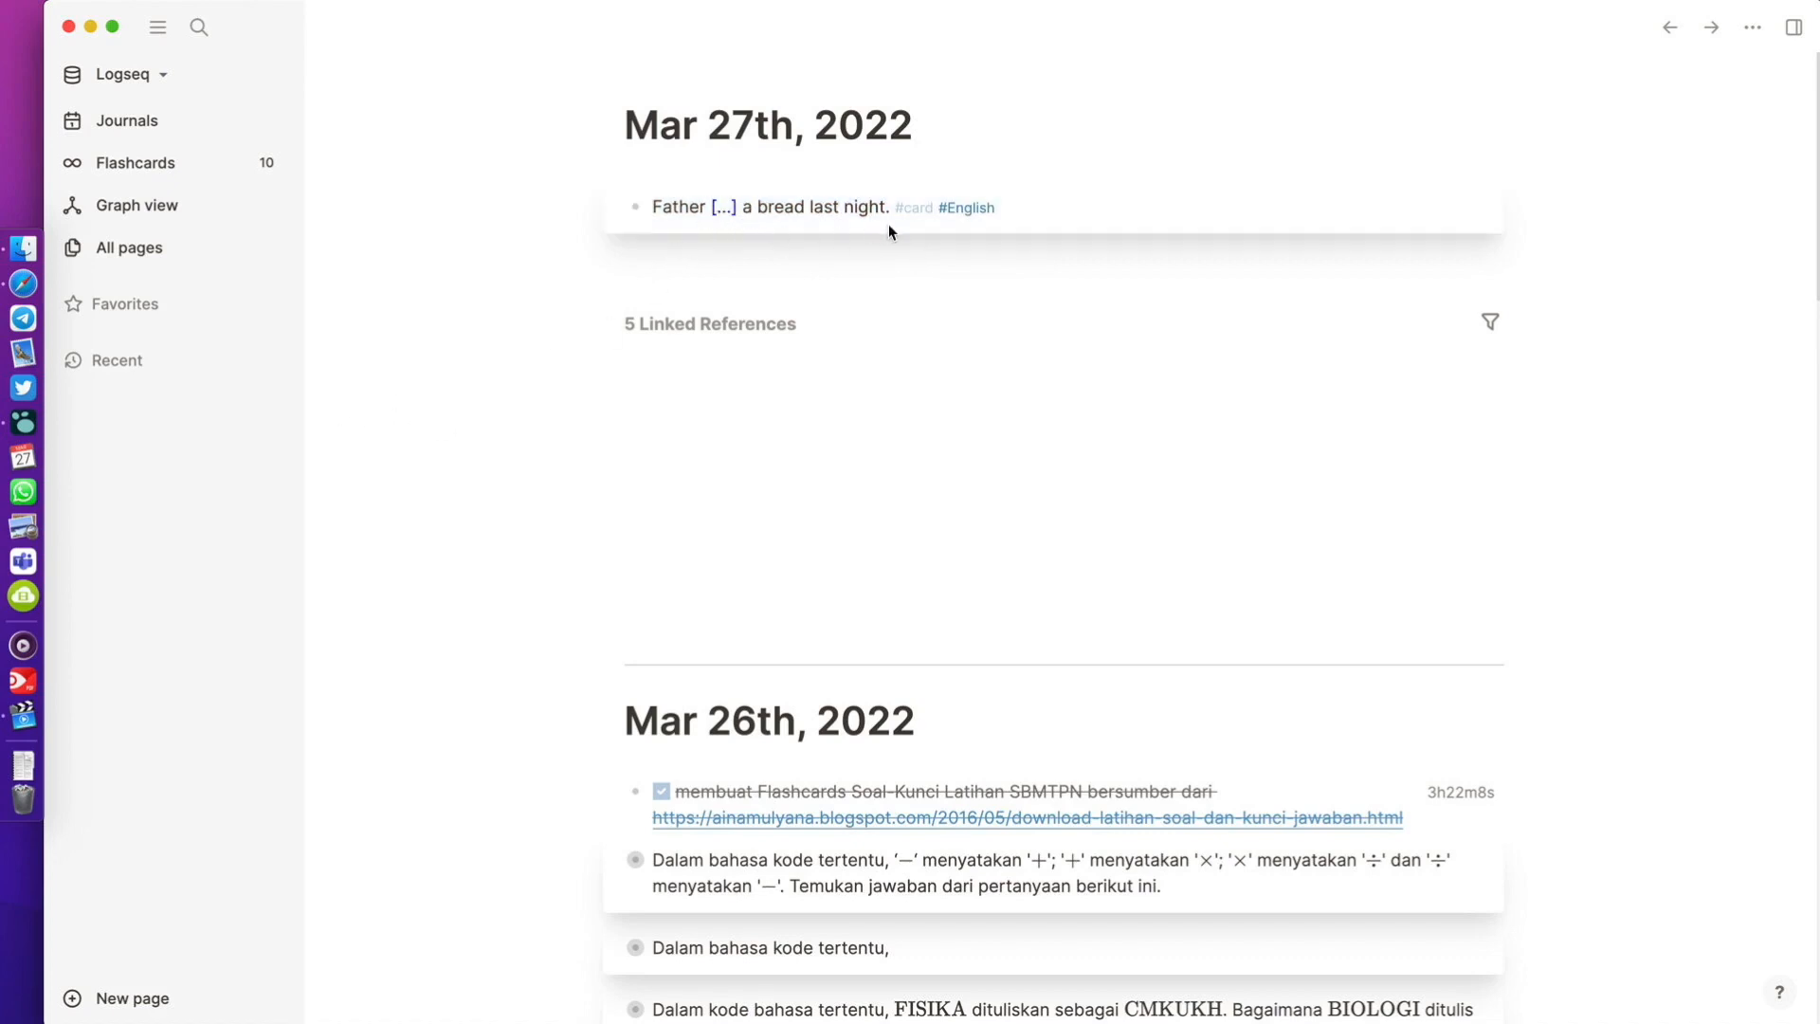
click(959, 209)
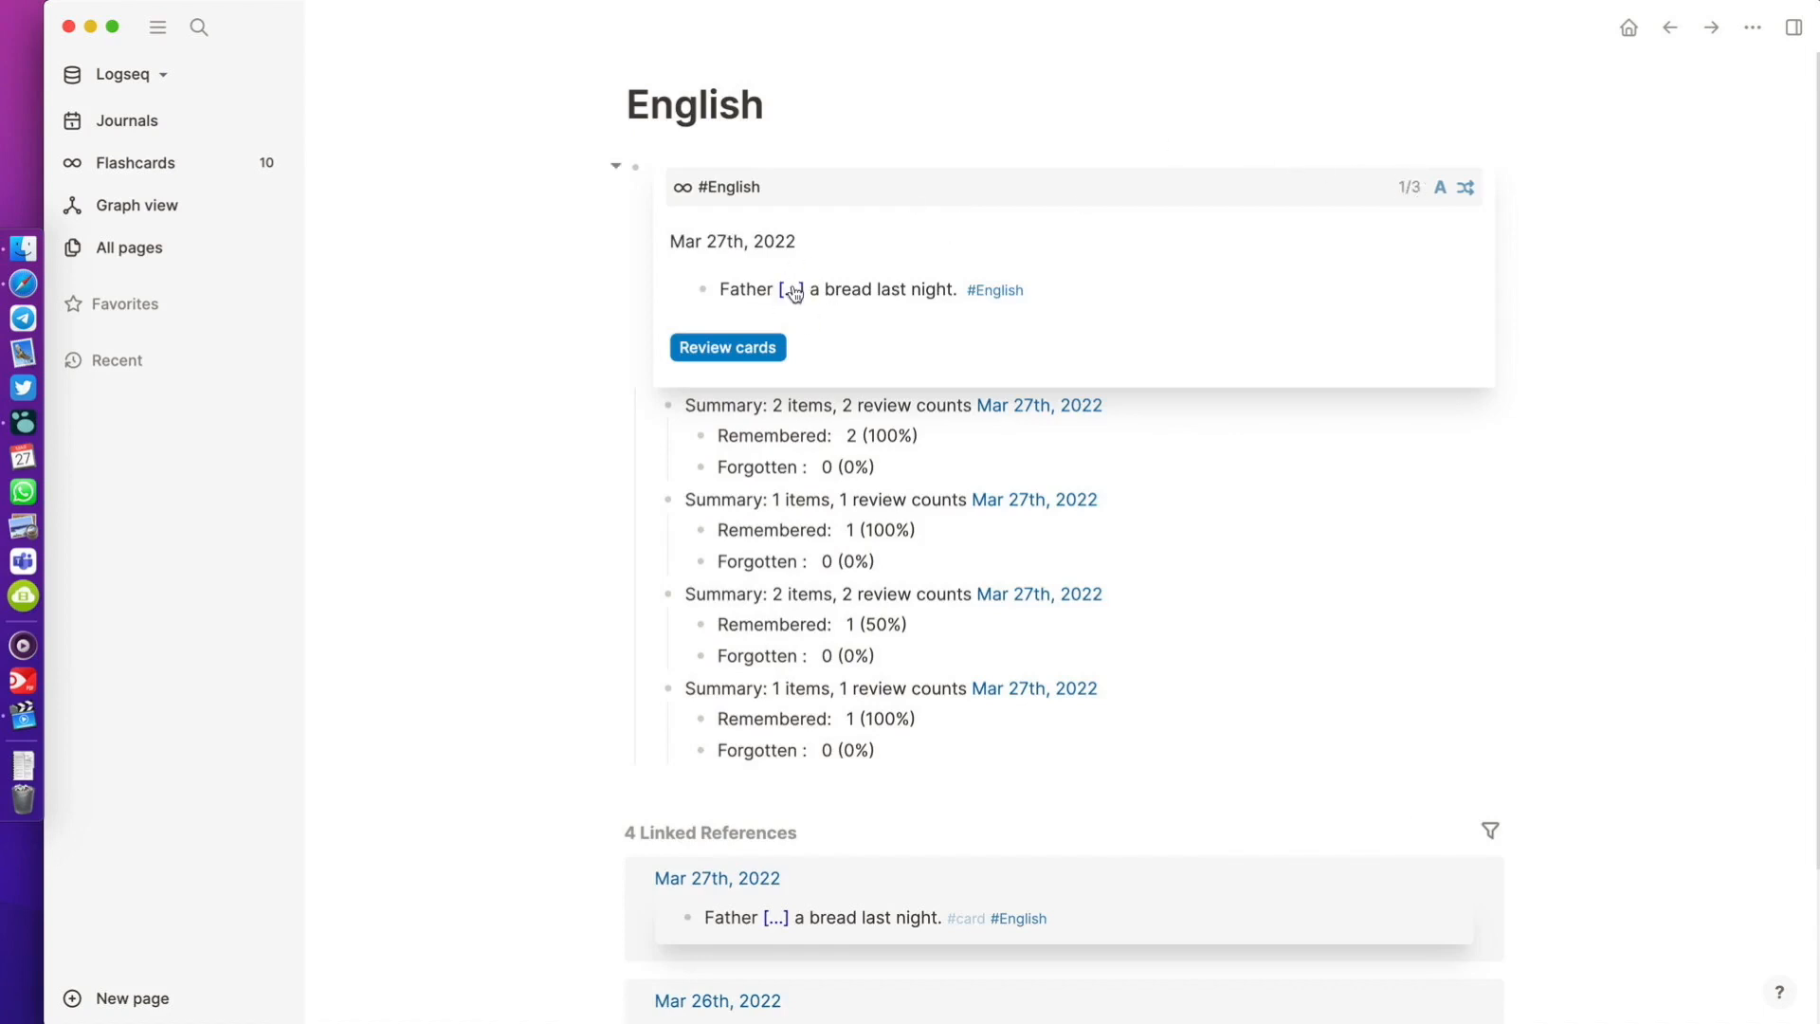
click(144, 123)
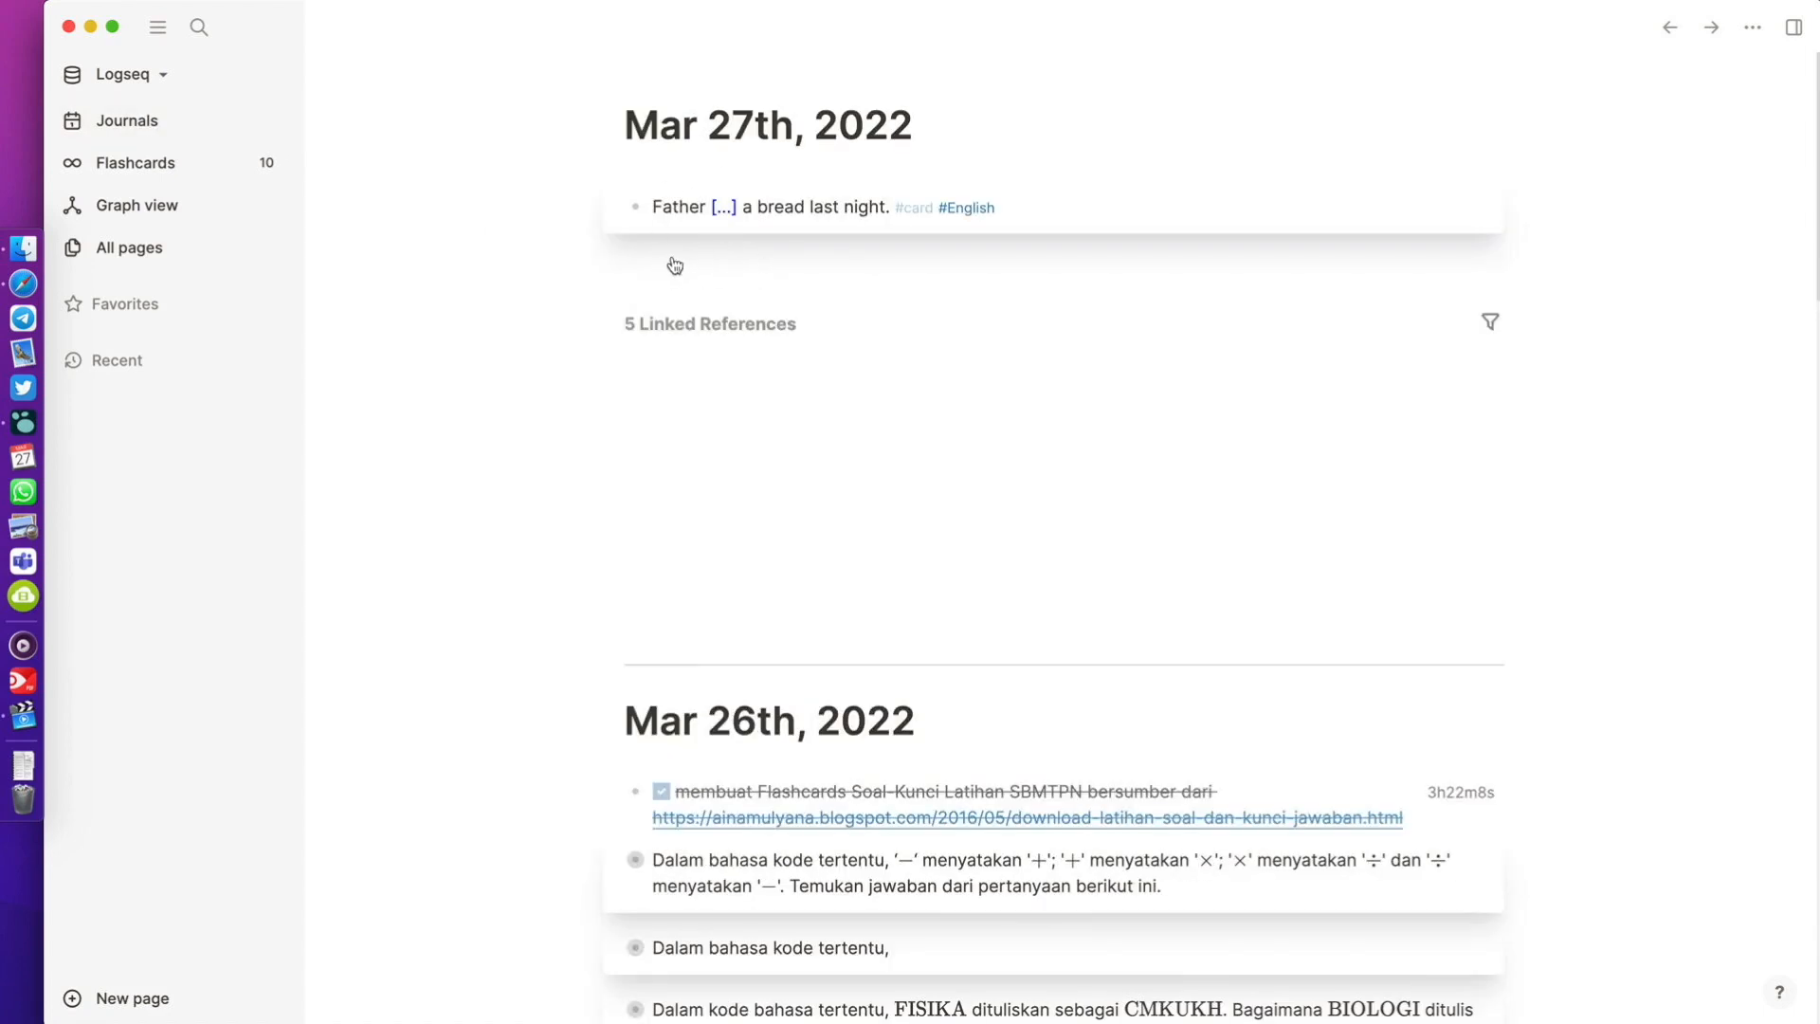
Step: Add a second Mar 27th, 2022 block, "What is the color of the ocean?", tagged only #card
click(669, 259)
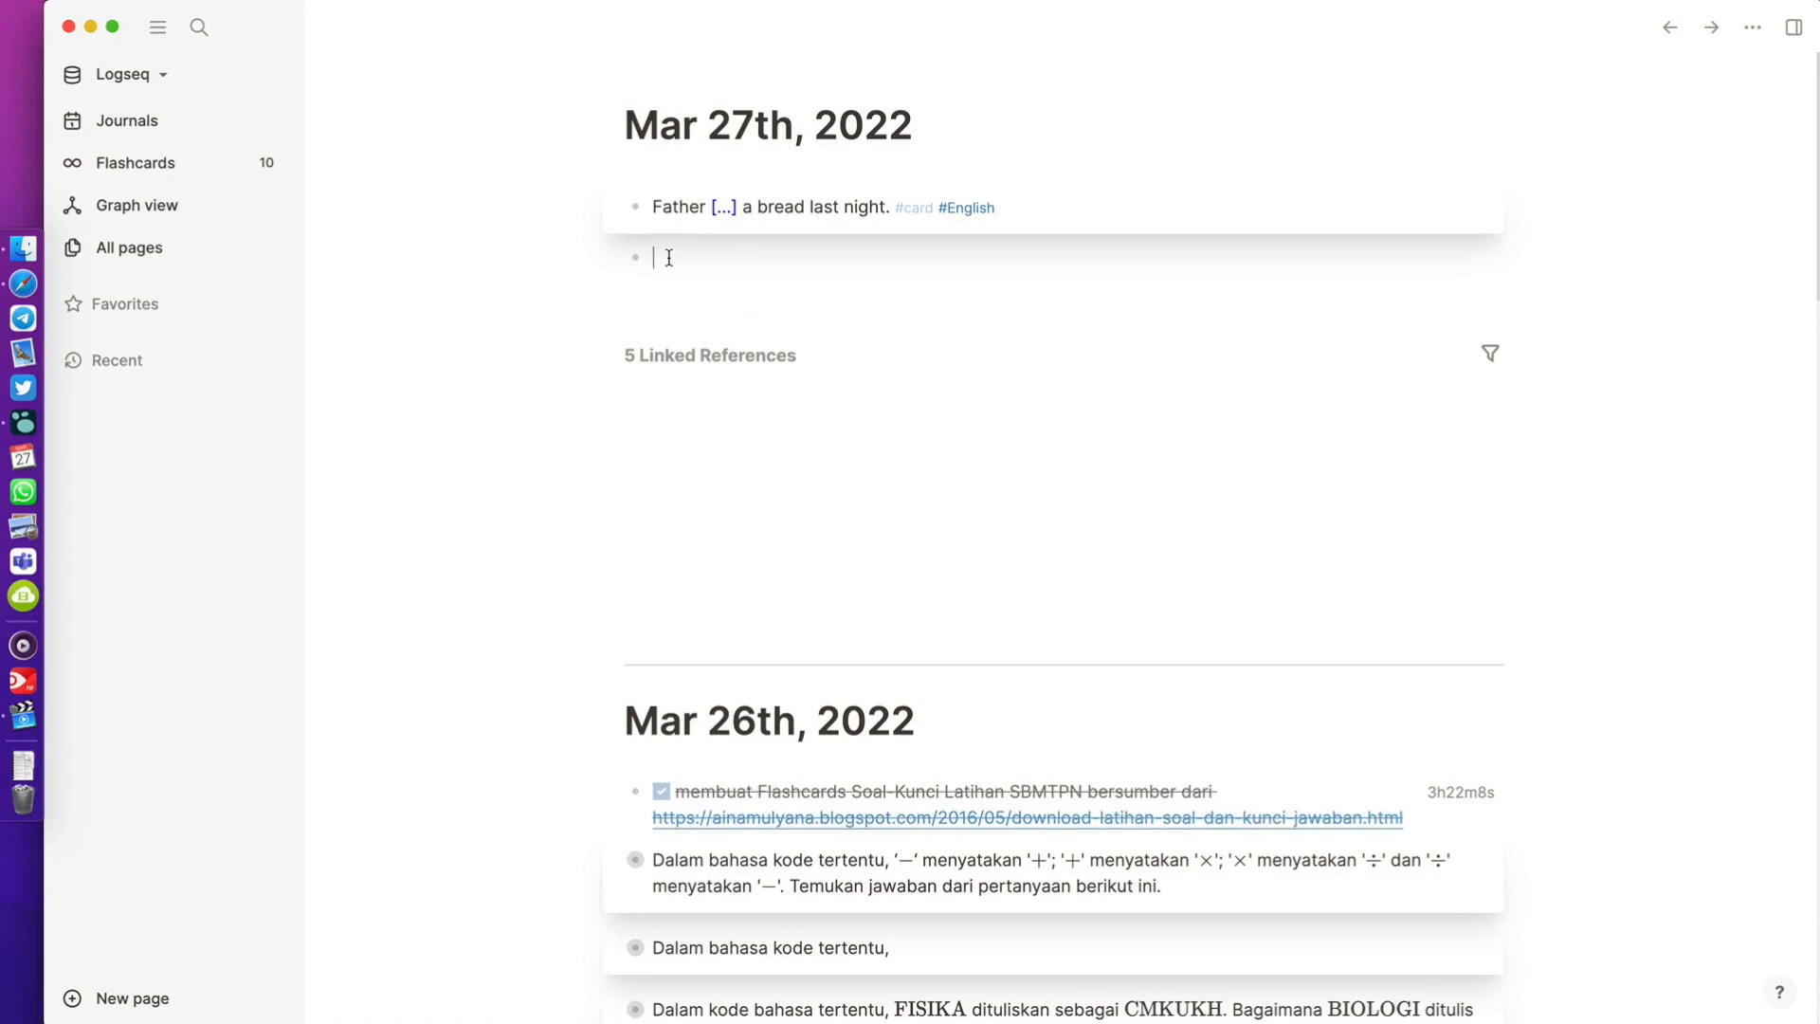
text(What is the color of the ocean? #a)
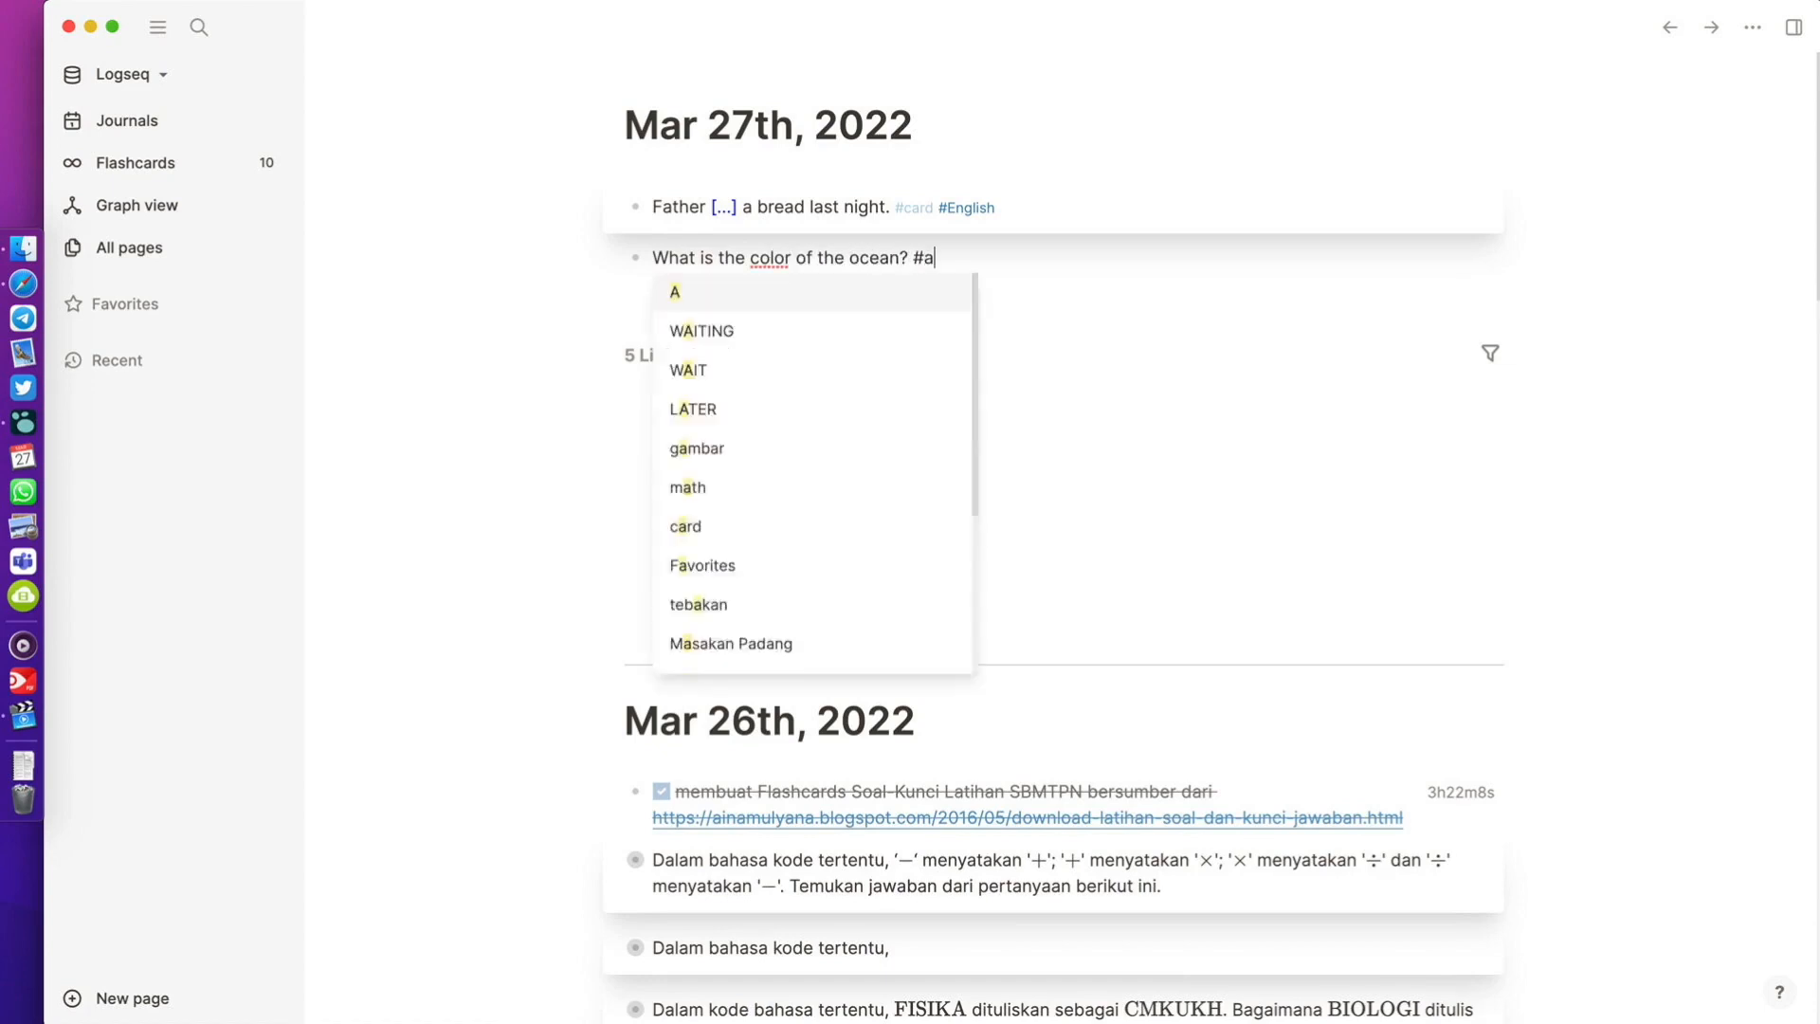
key(BackSpace)
text(card #English)
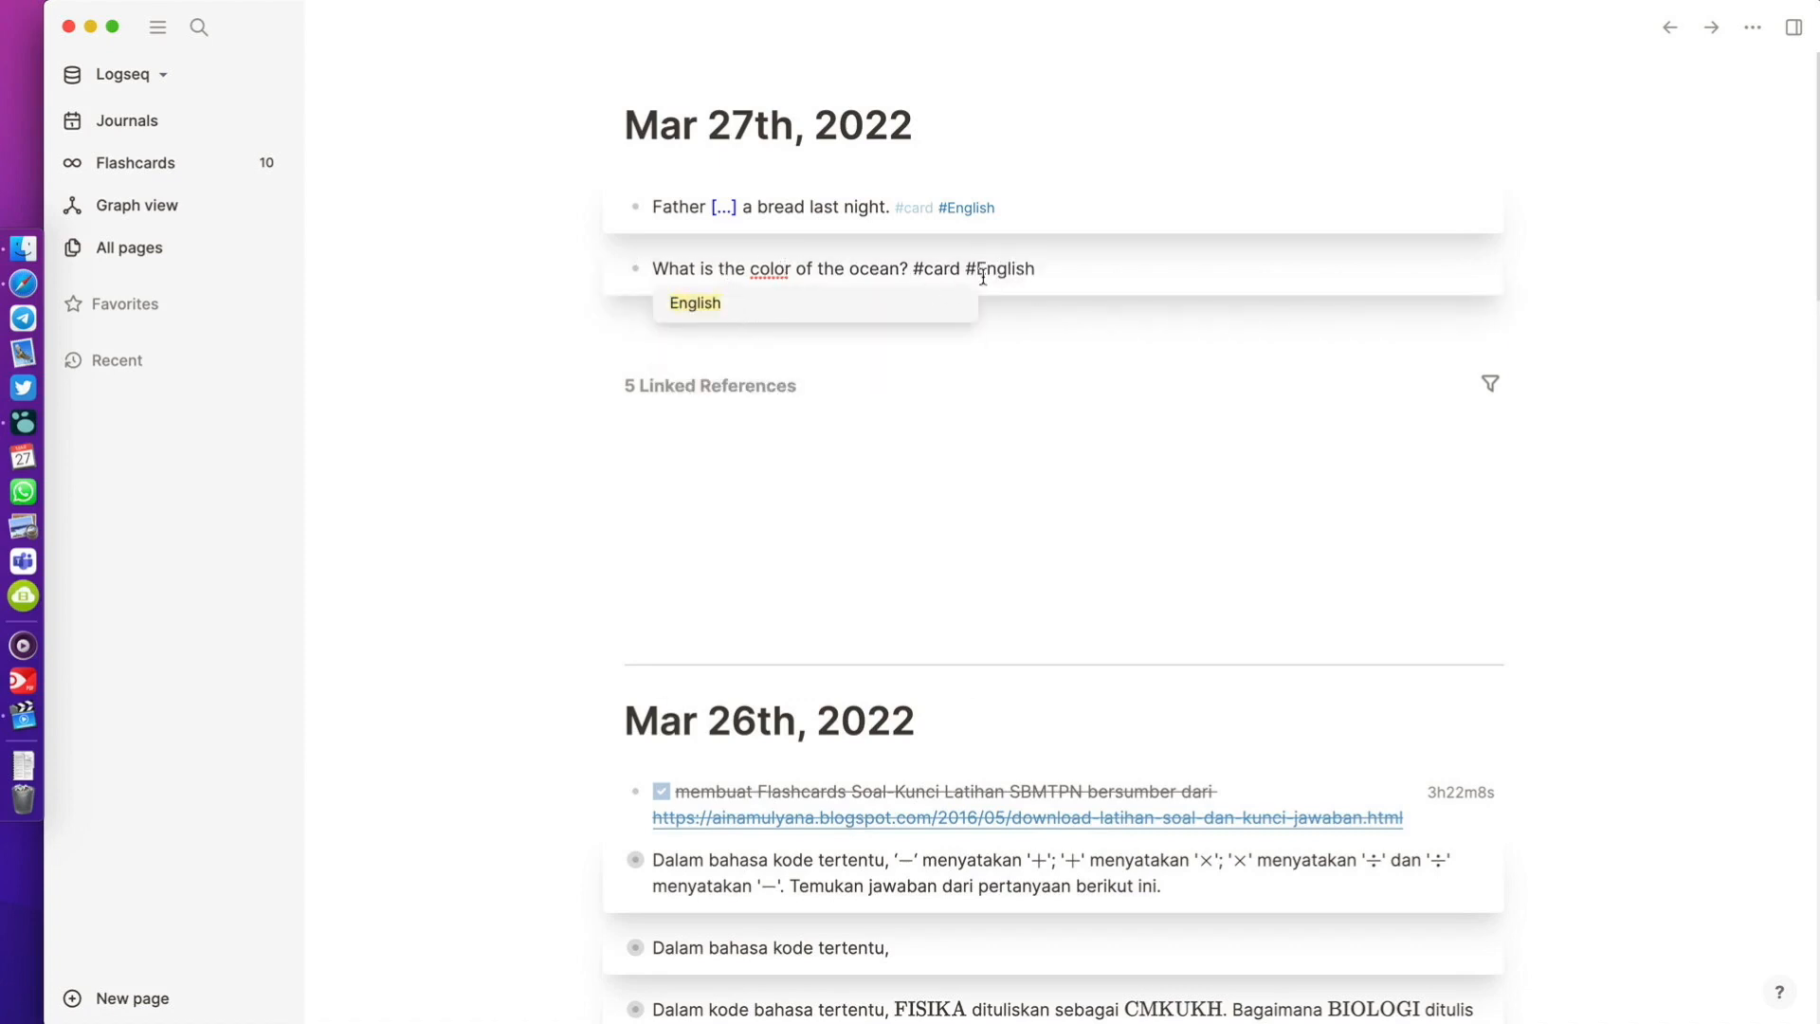
key(BackSpace)
key(BackSpace)
key(BackSpace)
key(BackSpace)
key(BackSpace)
key(BackSpace)
key(BackSpace)
key(BackSpace)
key(BackSpace)
Step: Nest the answer "Blue is the color of the ocean" under the ocean question
key(Return)
key(Tab)
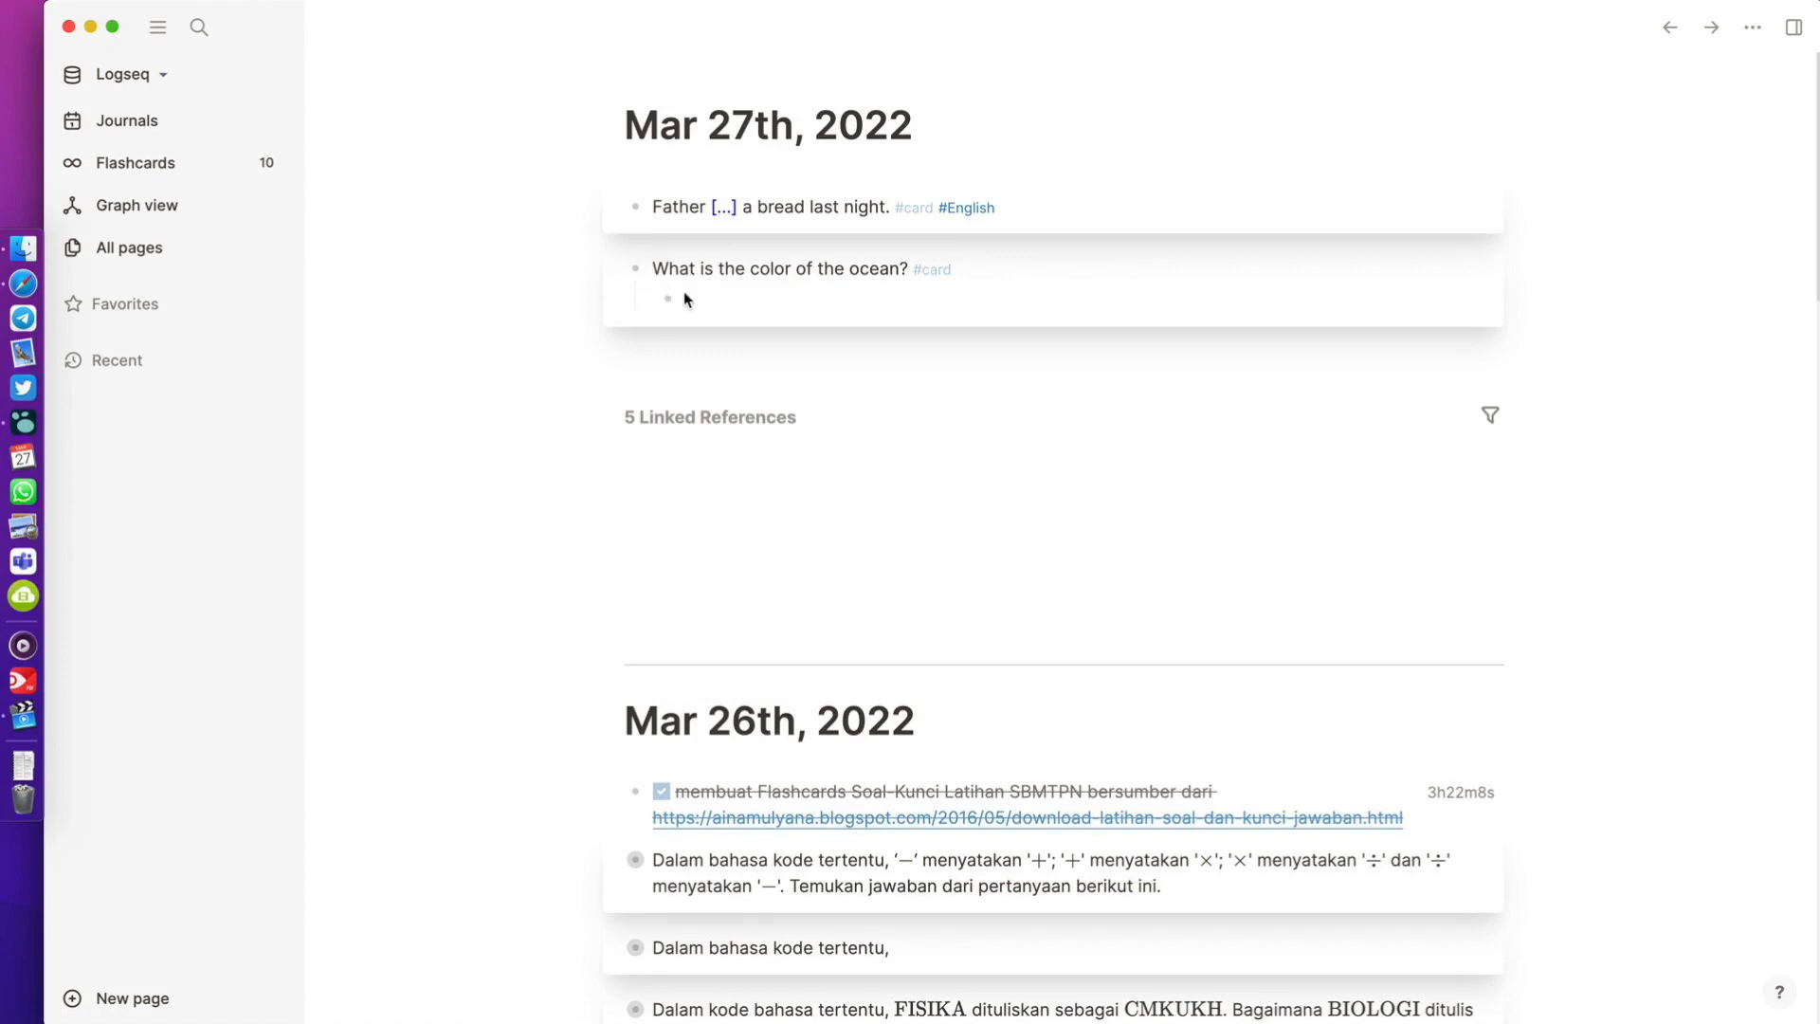
text(Blue is the color of the ocean)
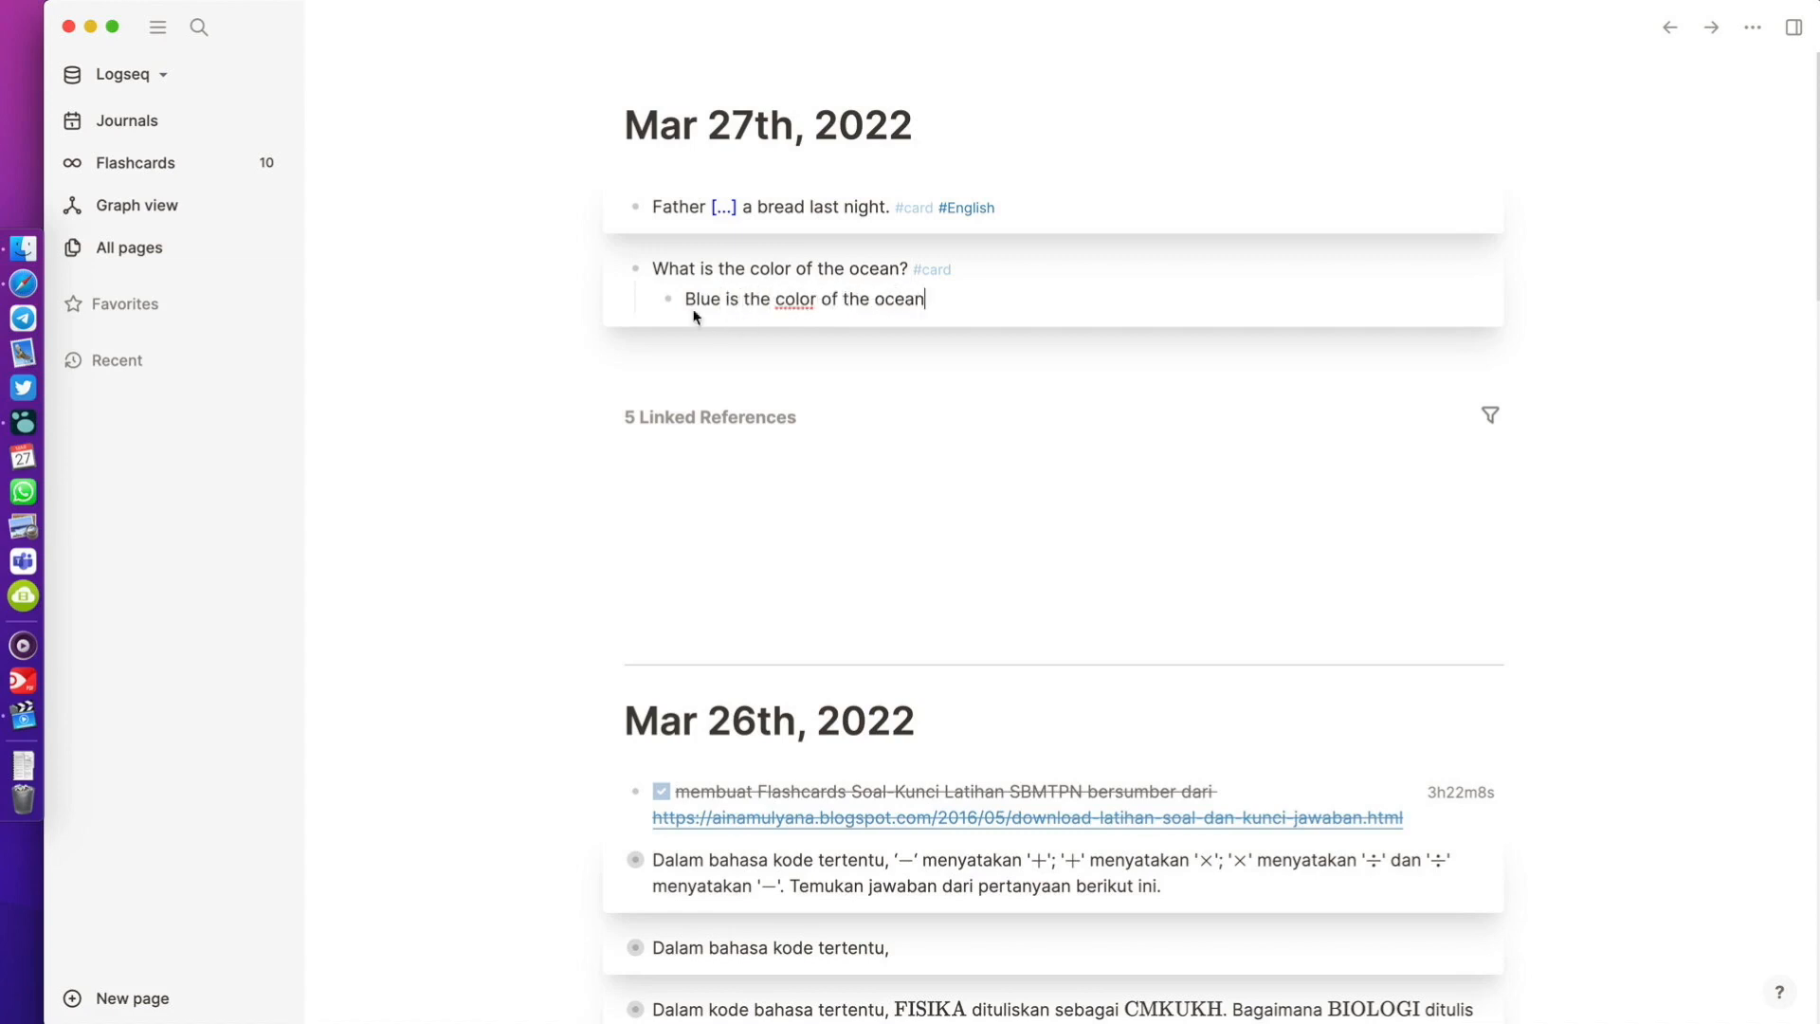
Step: Change the spelling to "colour" in both the ocean question and its answer
right_click(805, 301)
click(853, 311)
click(782, 269)
text(u)
click(554, 385)
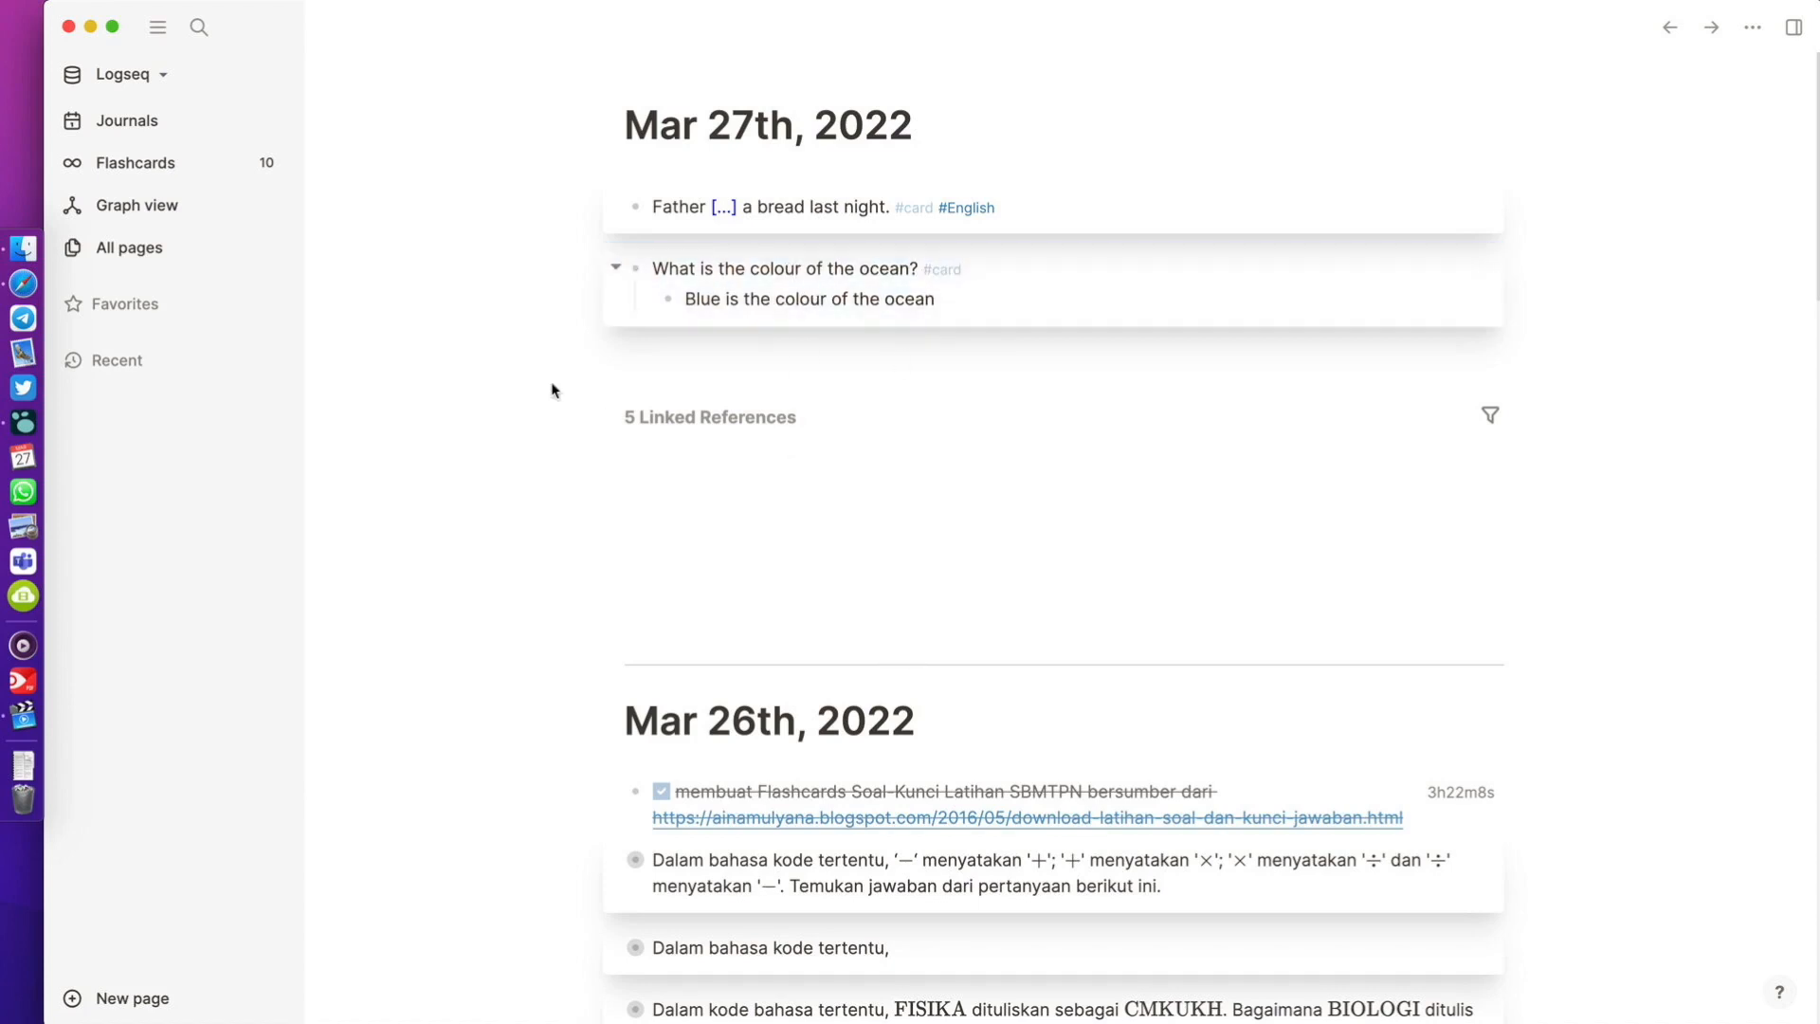
Step: Collapse the ocean question's nested answer and add the #English tag to the card
click(617, 270)
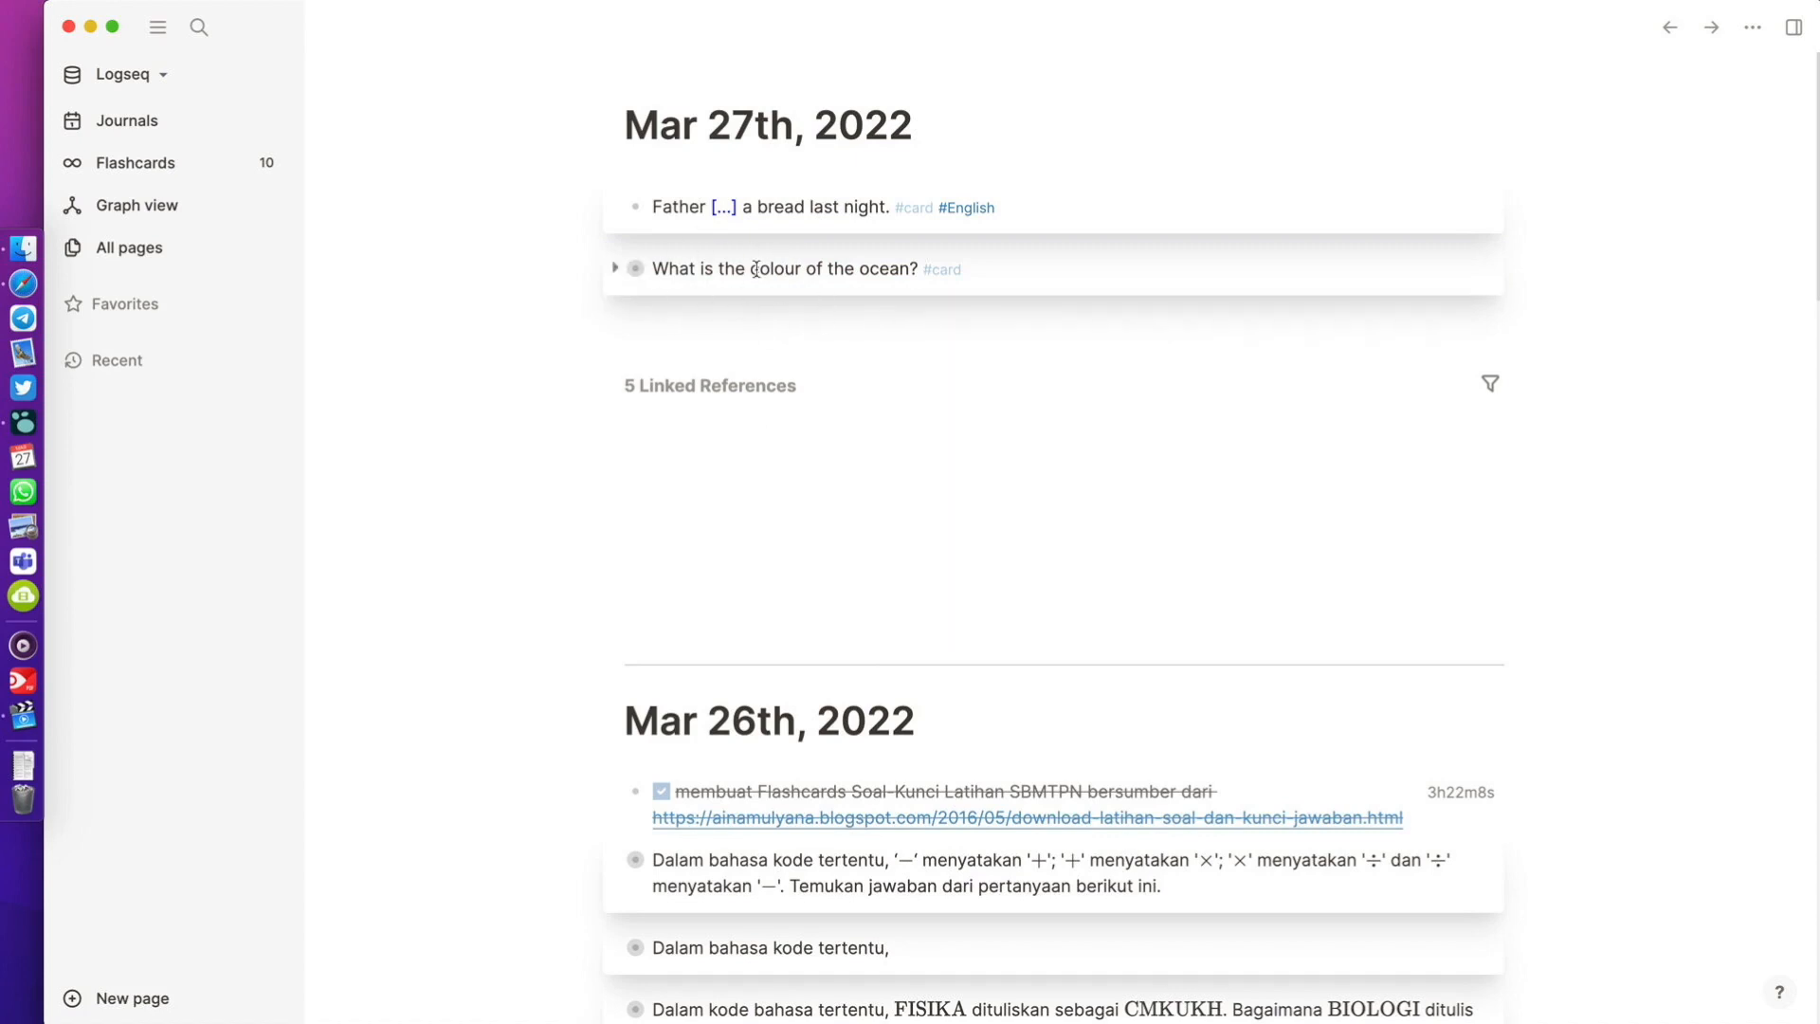
click(1002, 268)
text(#nglis)
key(BackSpace)
text(E)
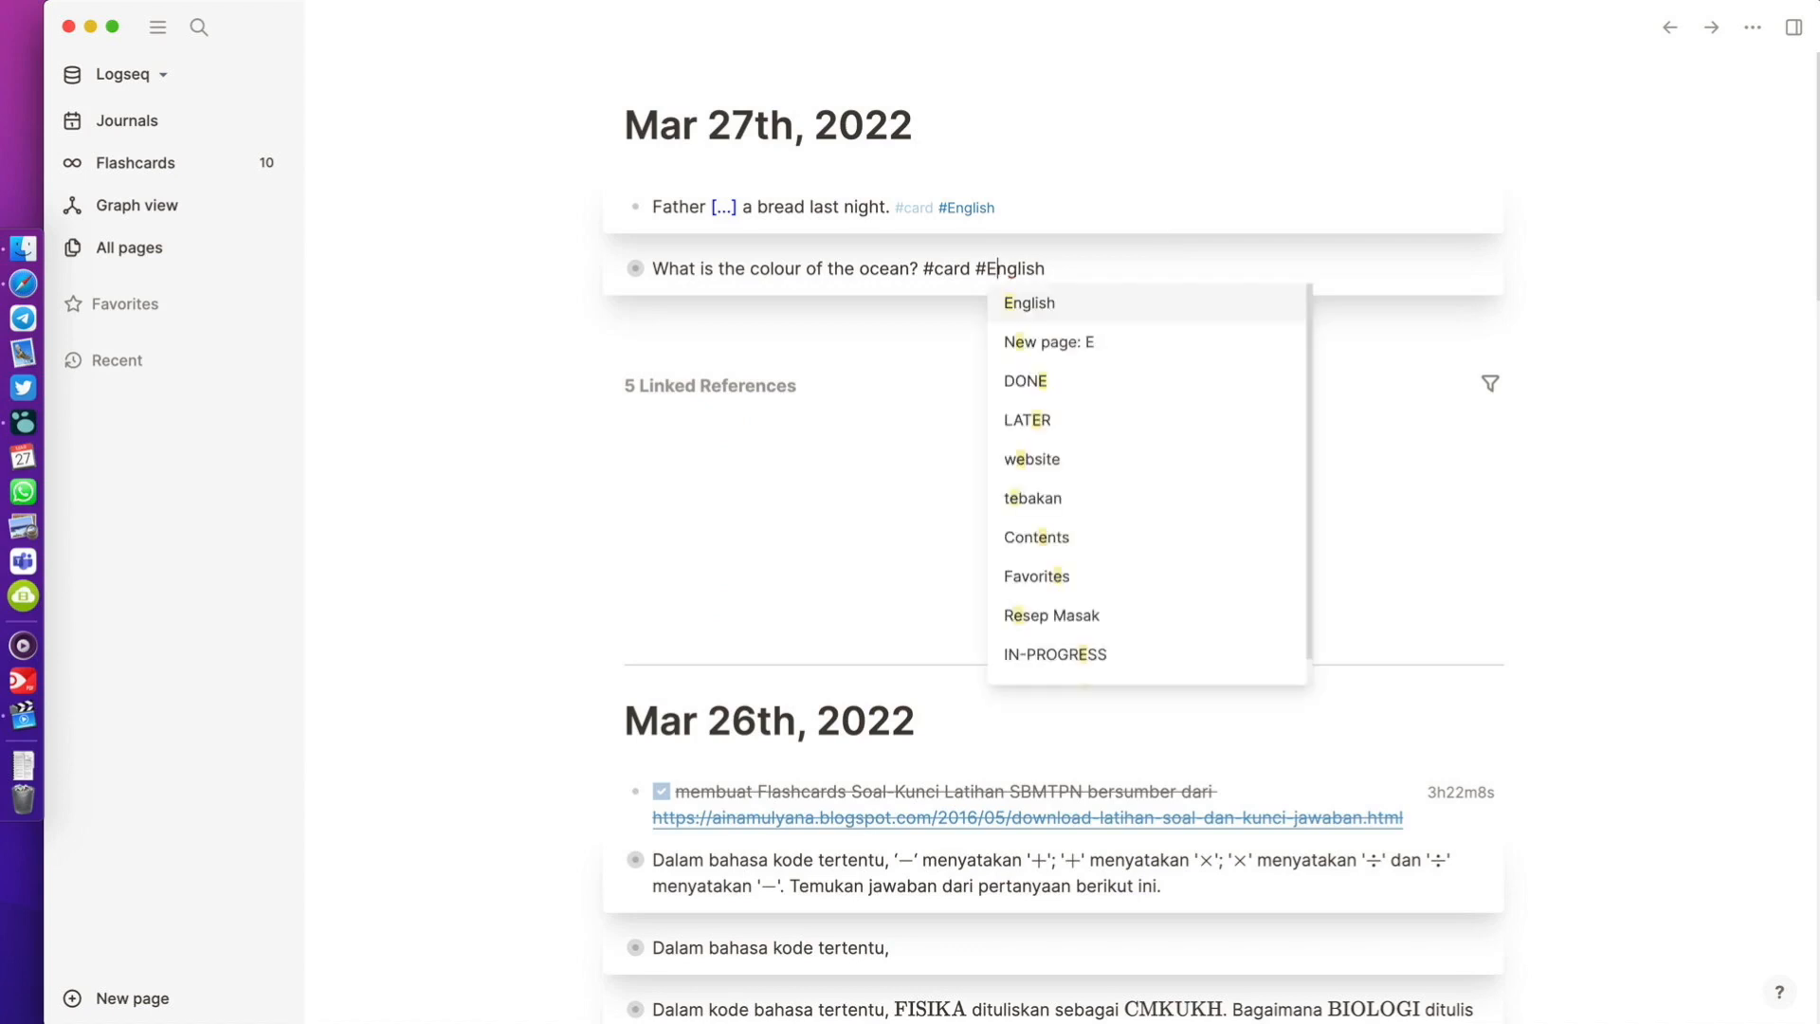
key(Escape)
click(861, 335)
Step: Review the two new cards from the English page, revealing each answer and marking both as Remembered
click(974, 268)
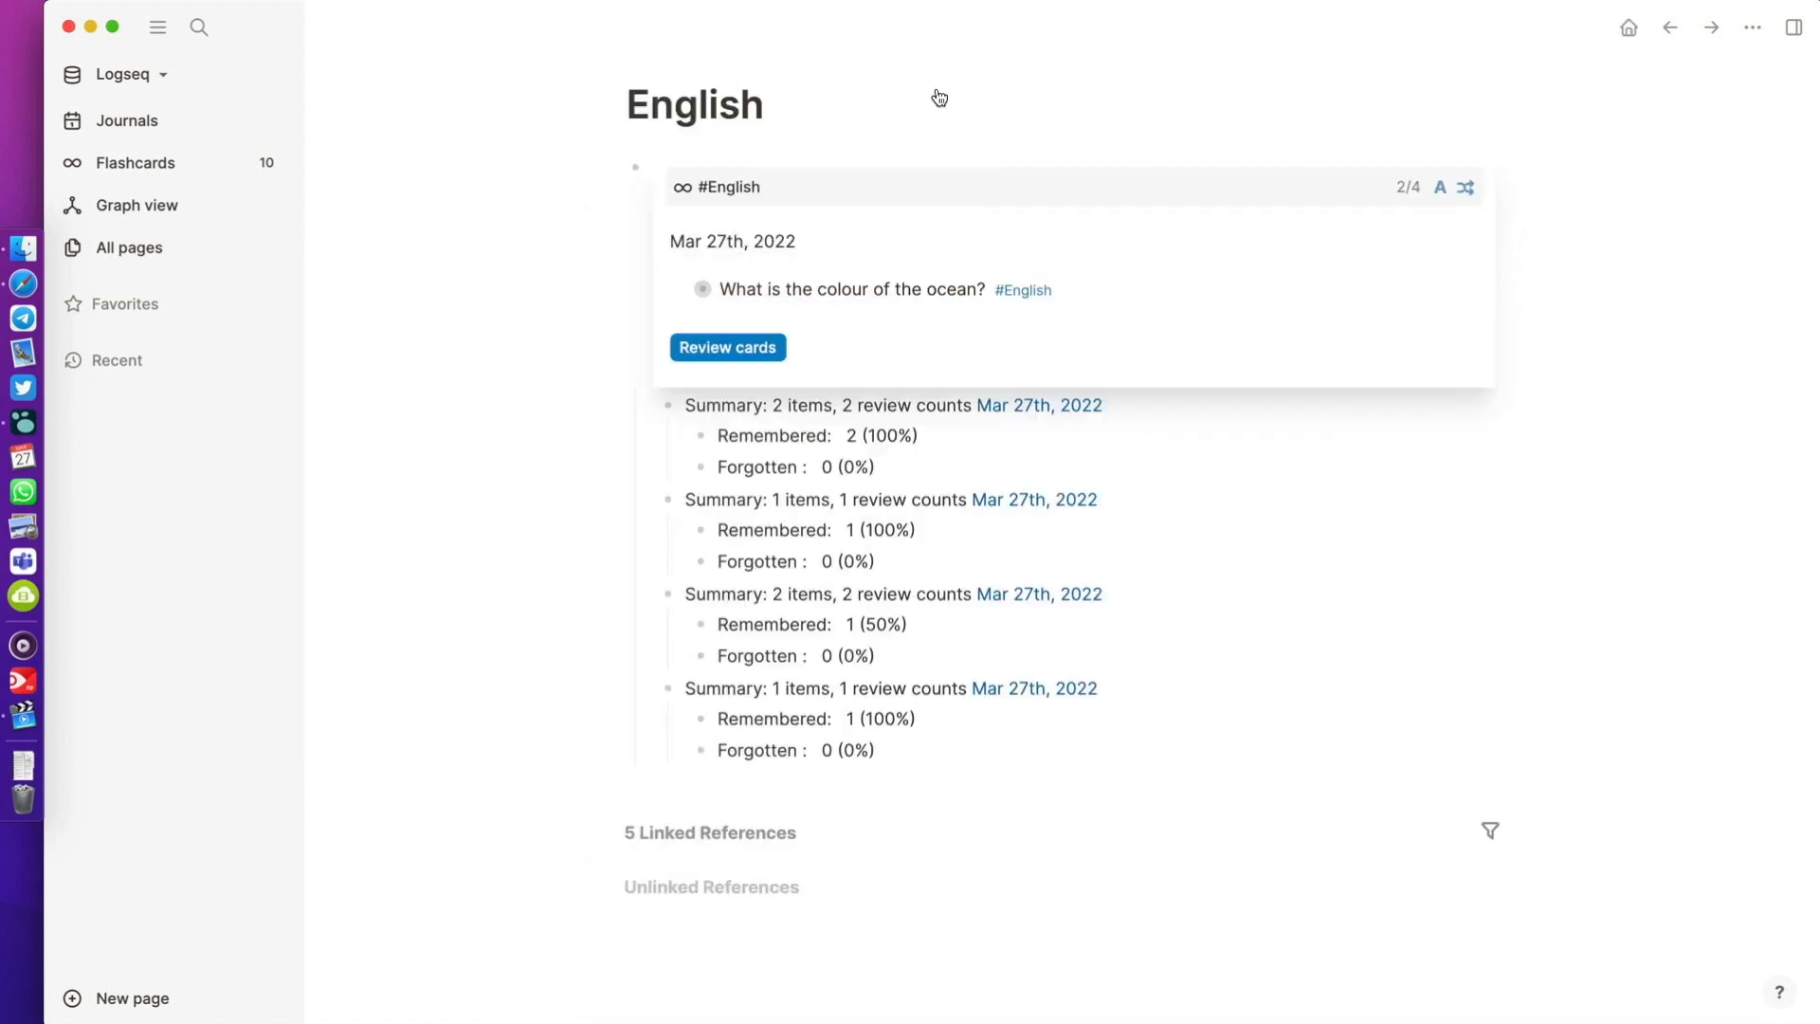
click(756, 351)
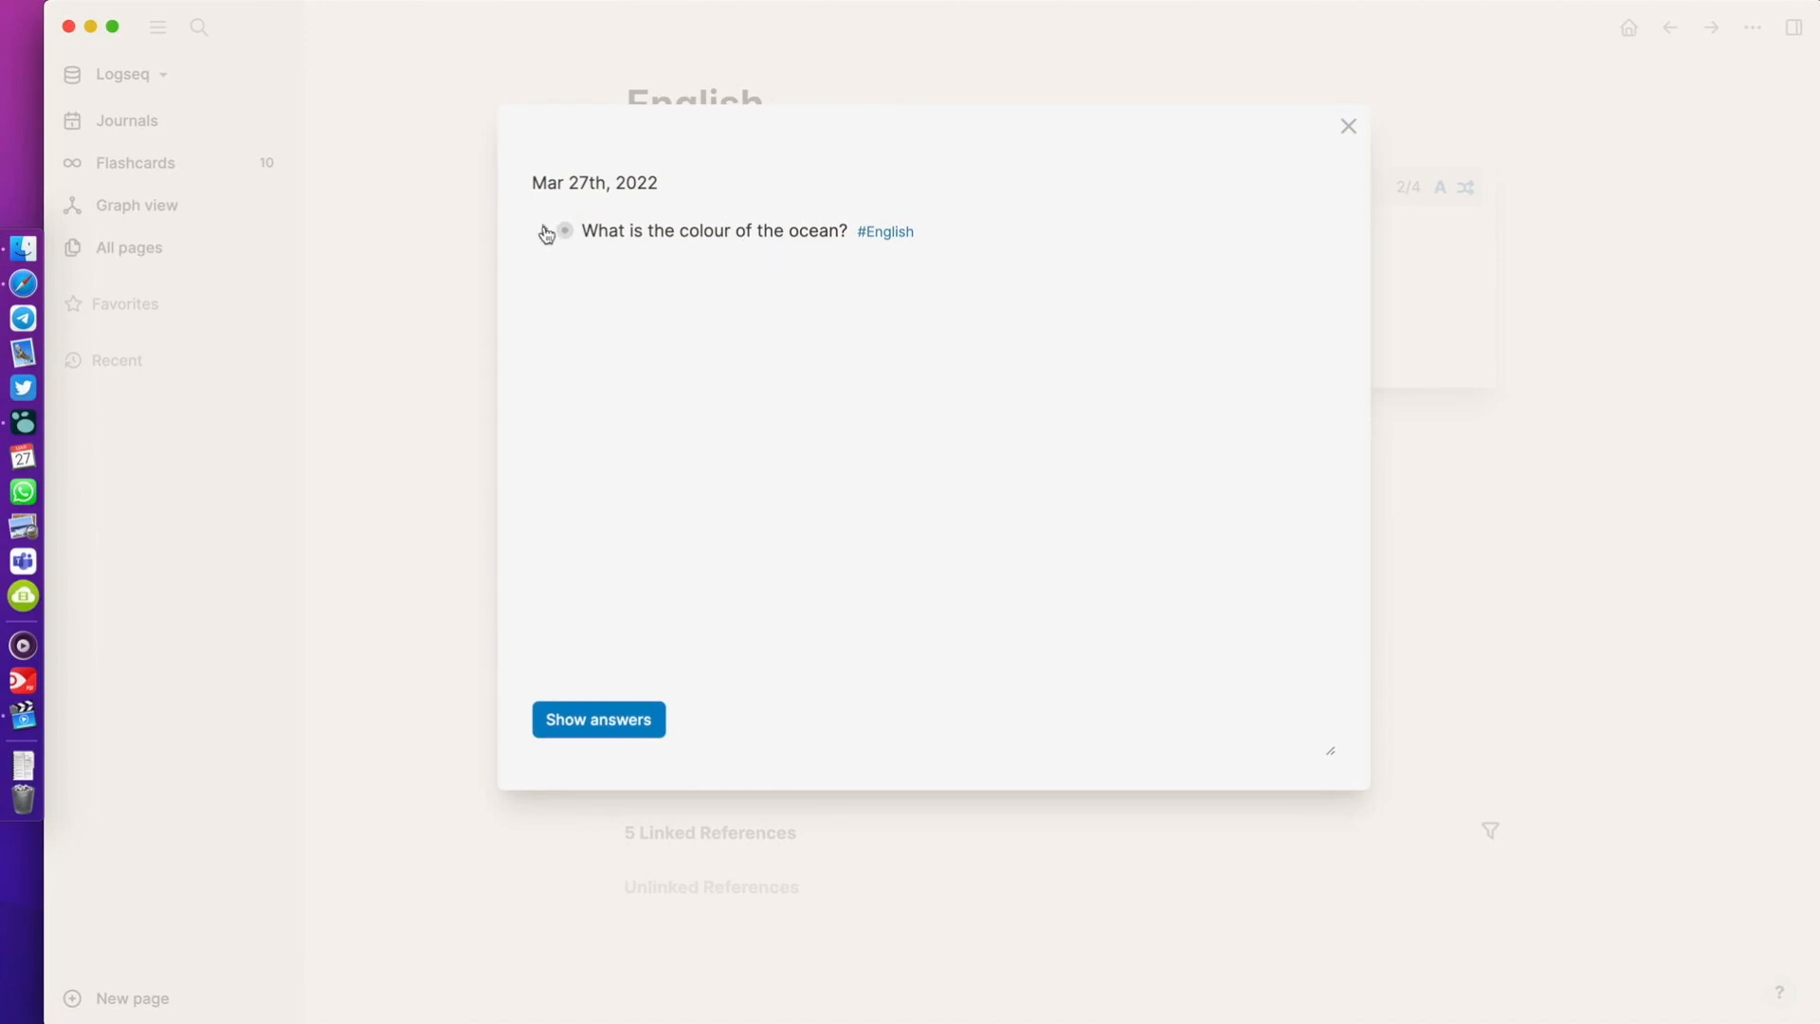
click(618, 732)
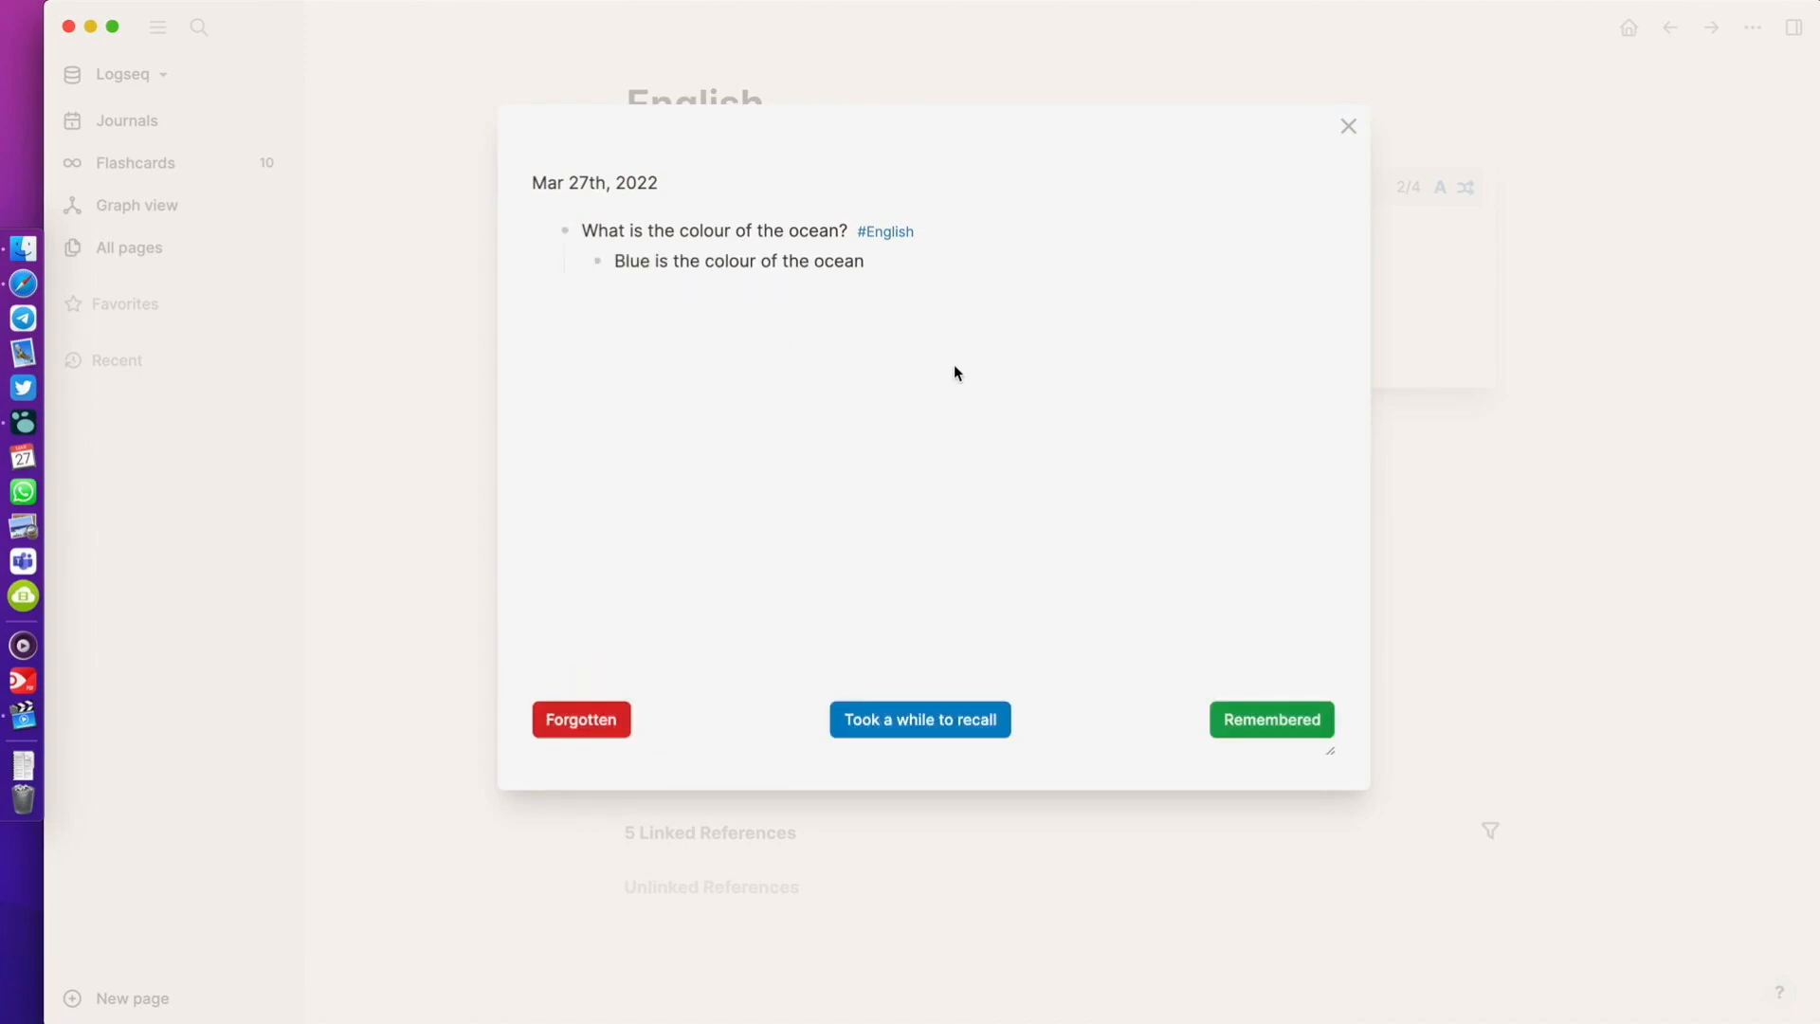
click(1292, 724)
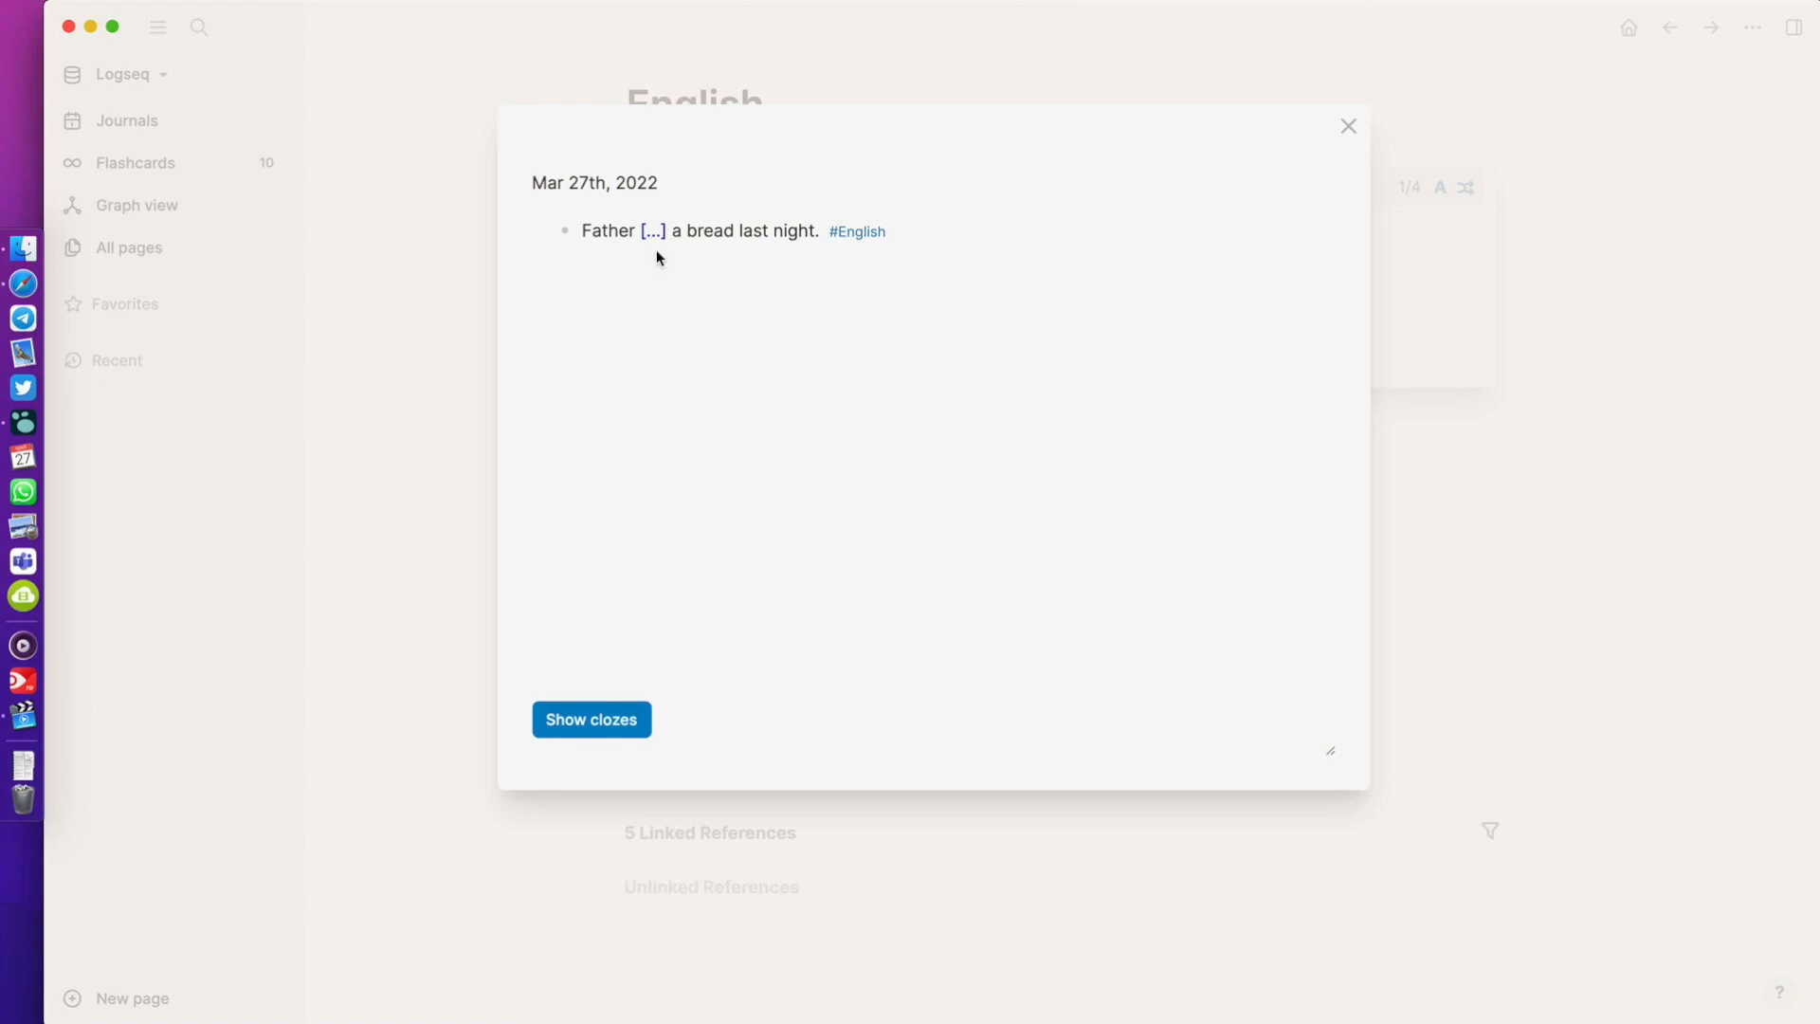
click(610, 720)
click(1237, 720)
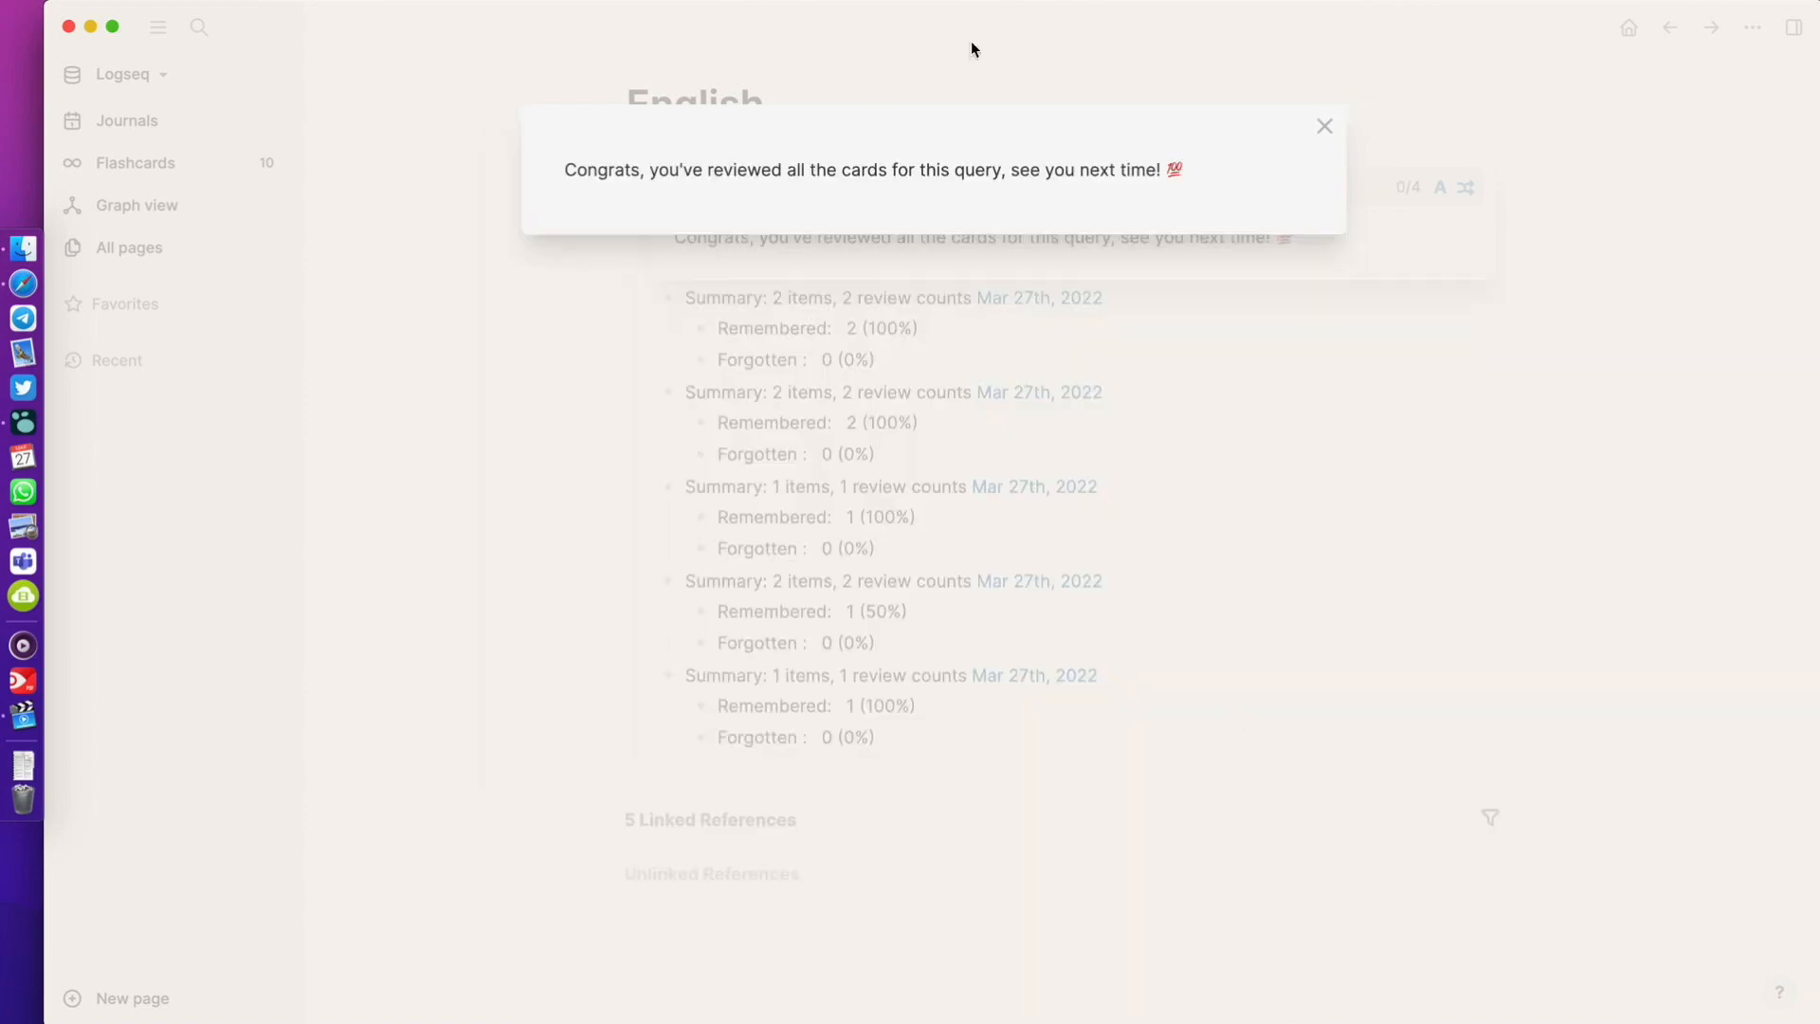
click(1324, 130)
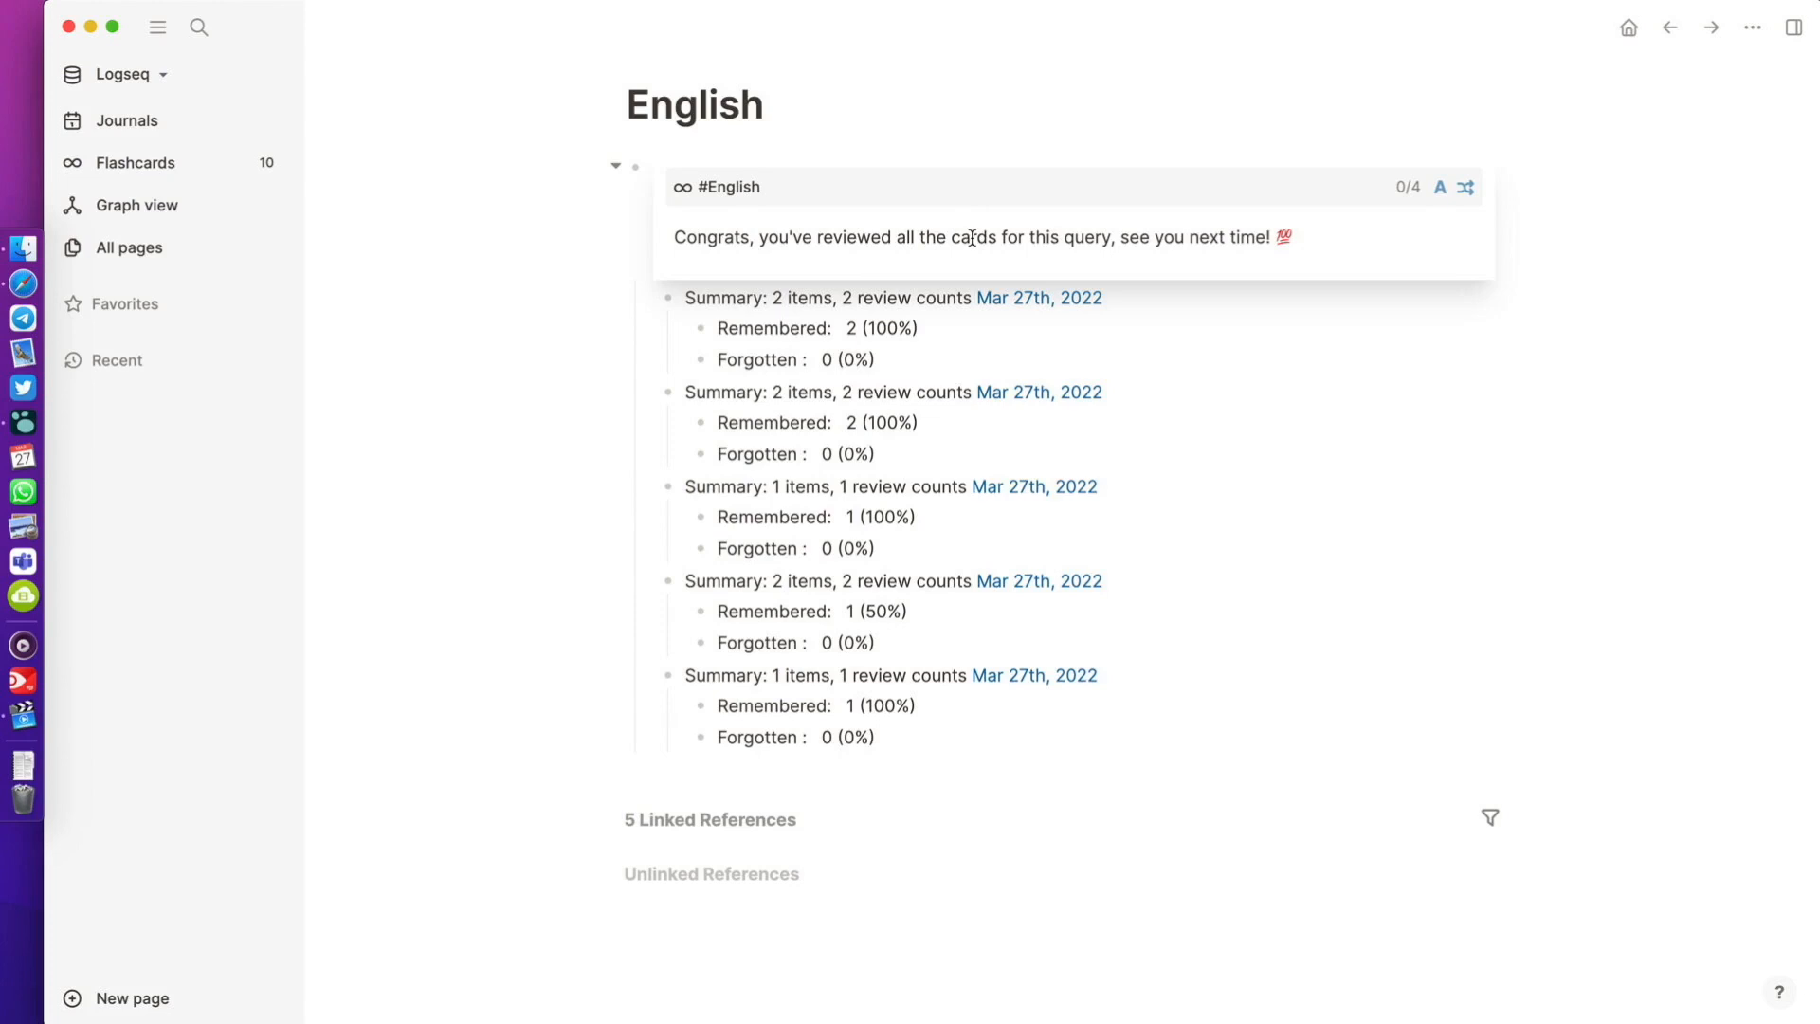
Step: Inspect the source text of the #English cards query on the English page
click(701, 232)
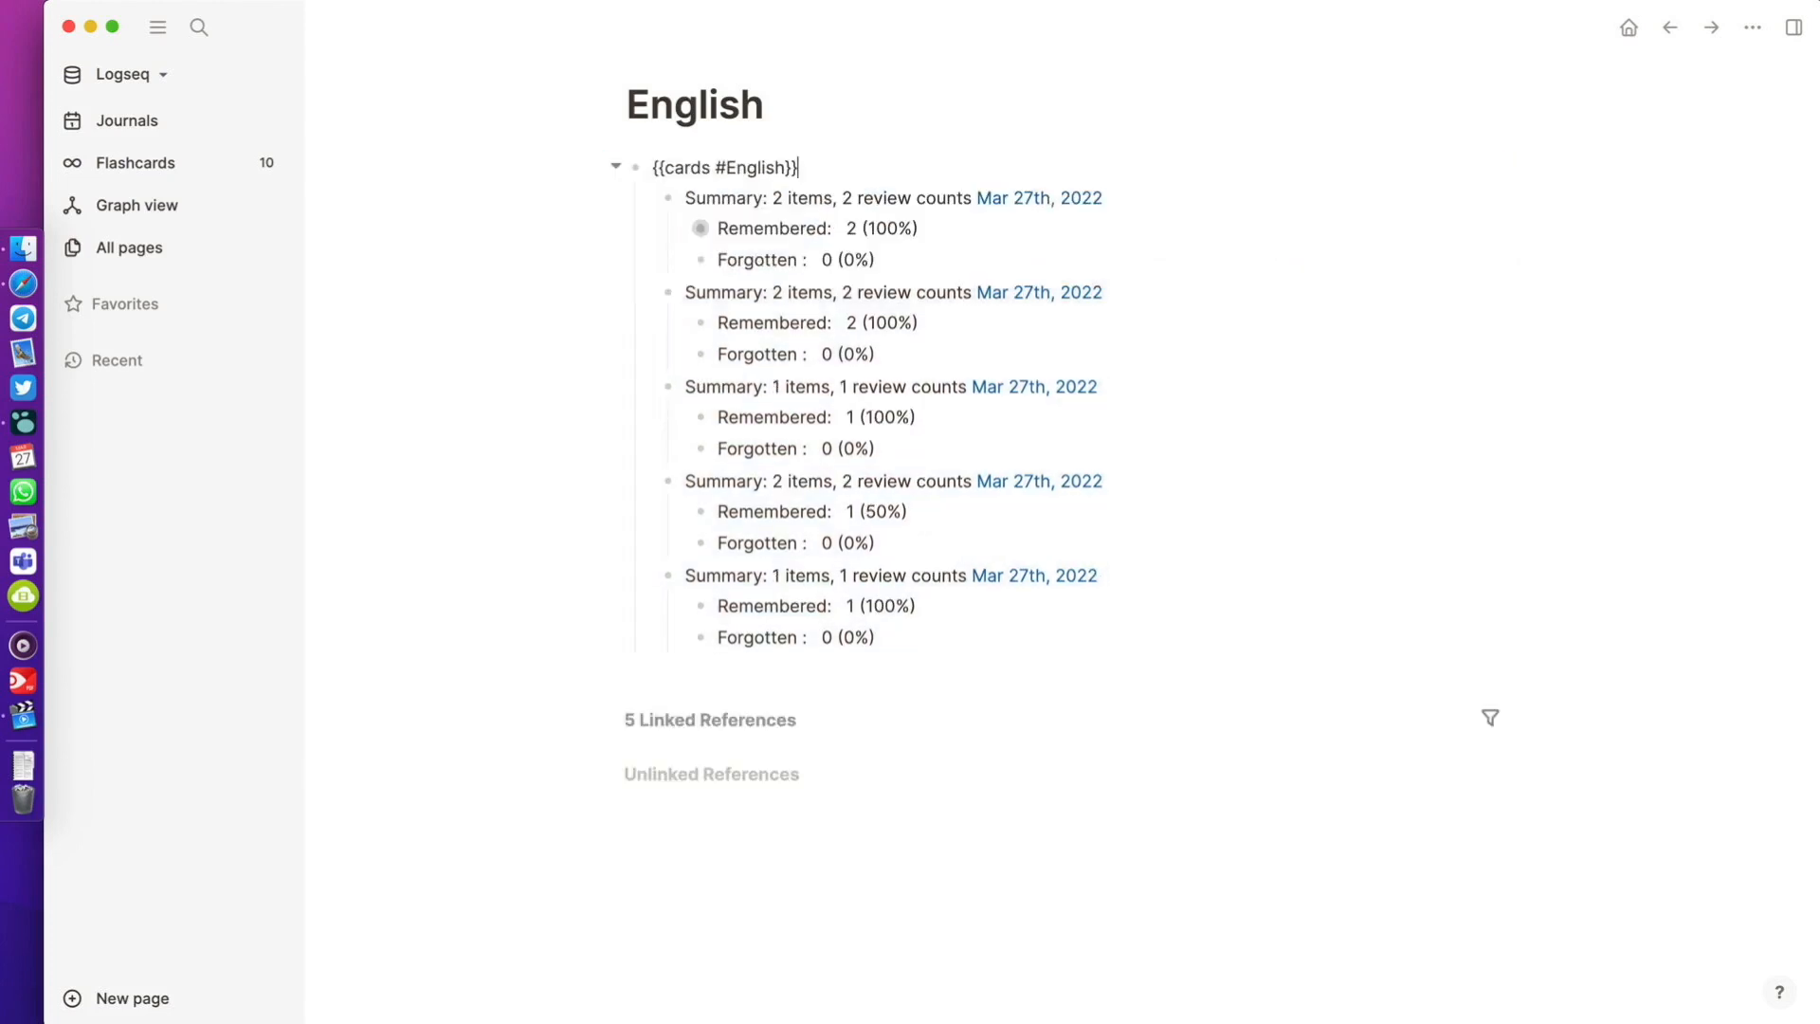
key(Escape)
click(1598, 286)
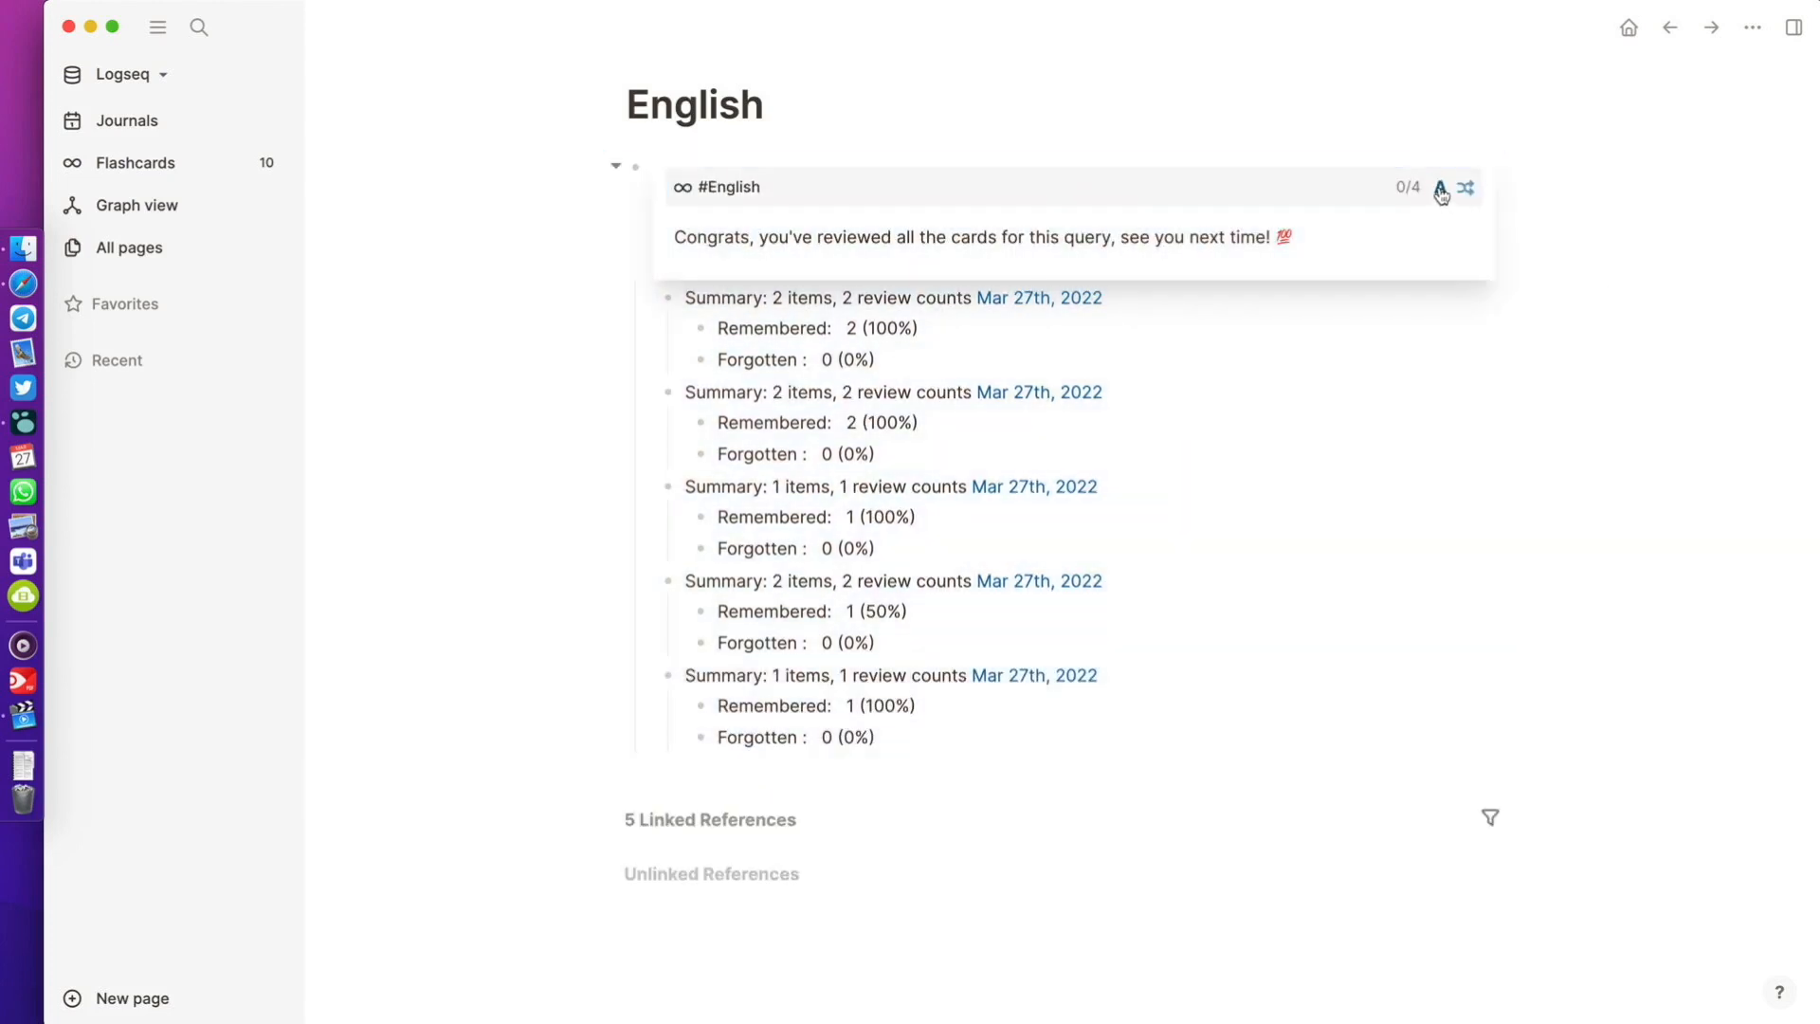
Step: Preview all four #English cards on the English page and reset each one for another review
click(1439, 186)
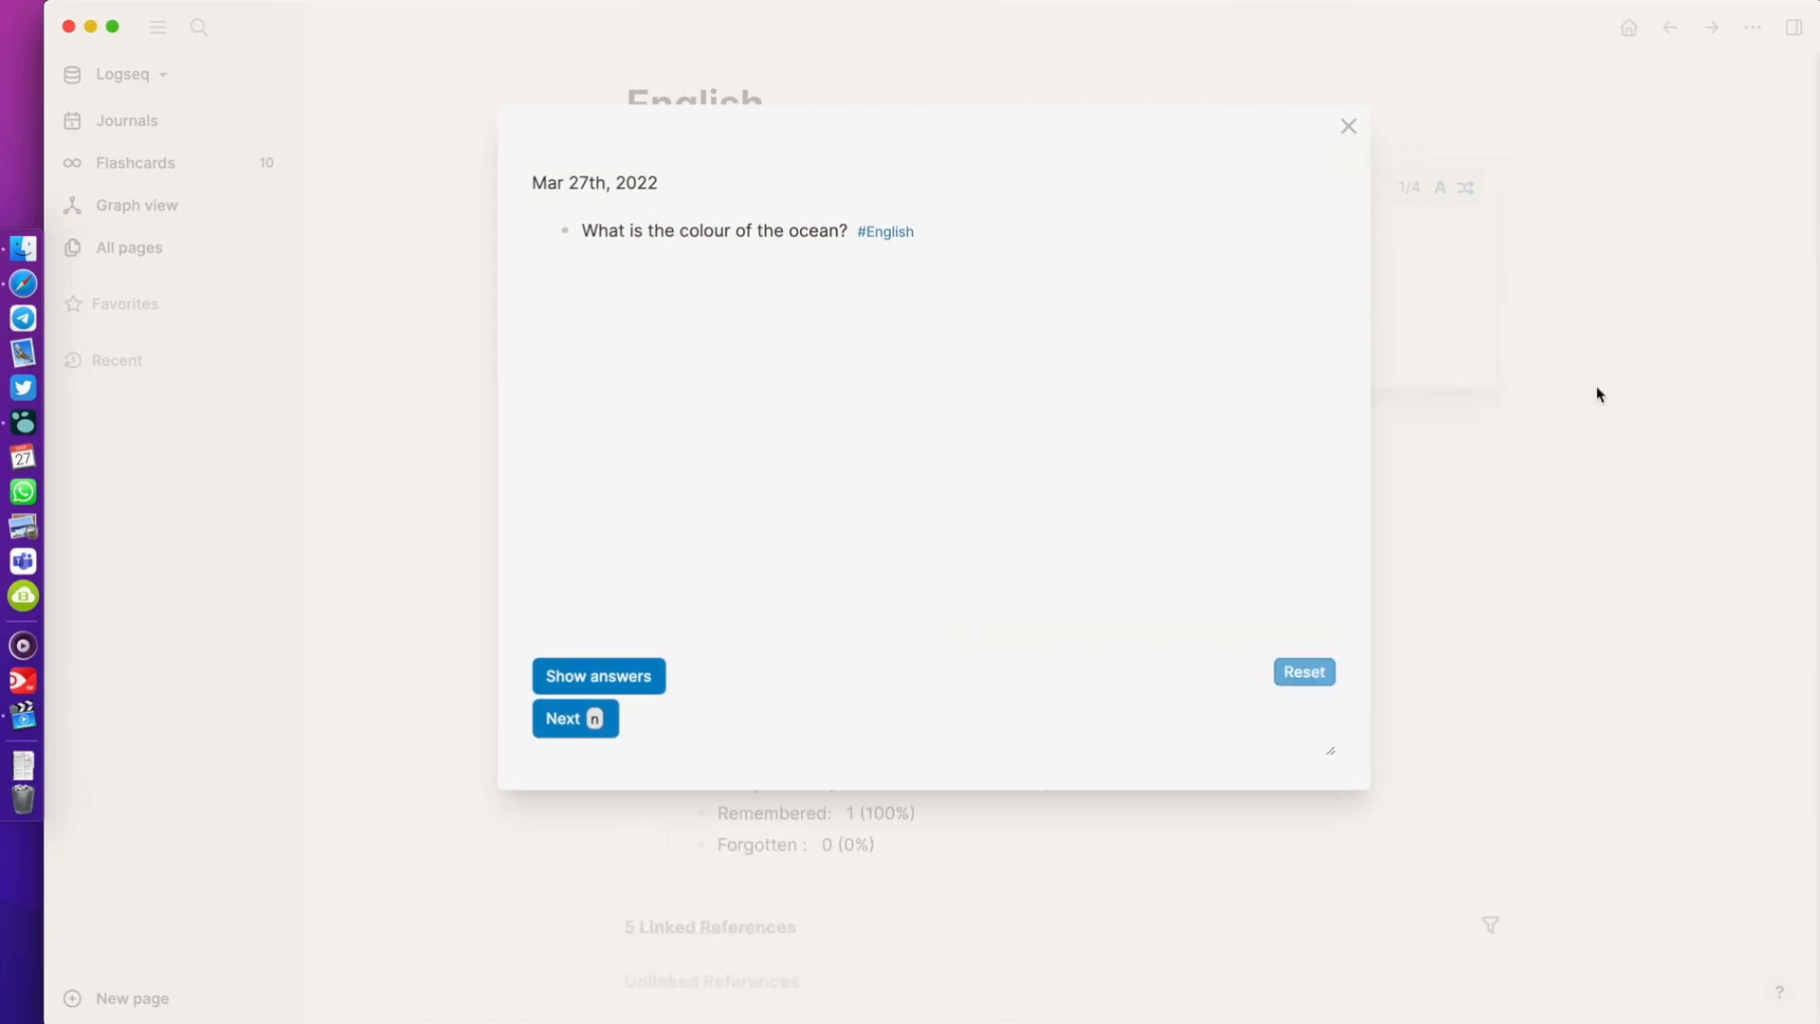
click(599, 718)
click(609, 732)
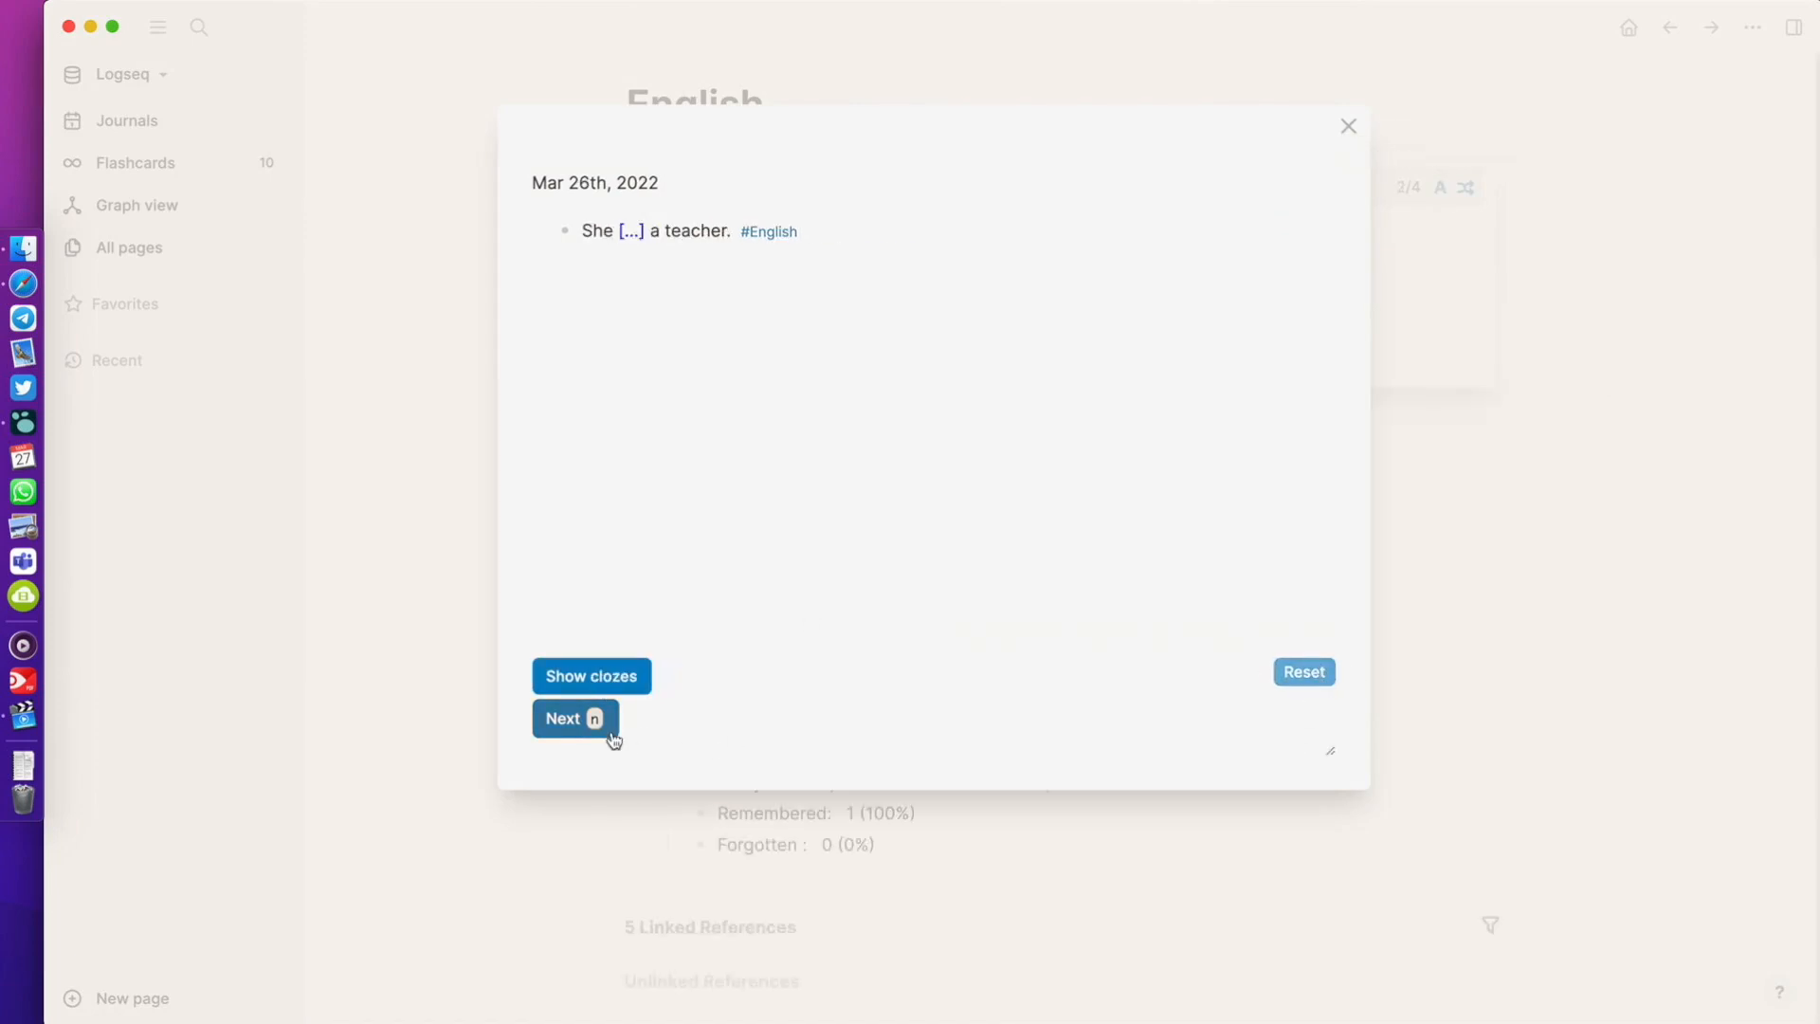
click(611, 733)
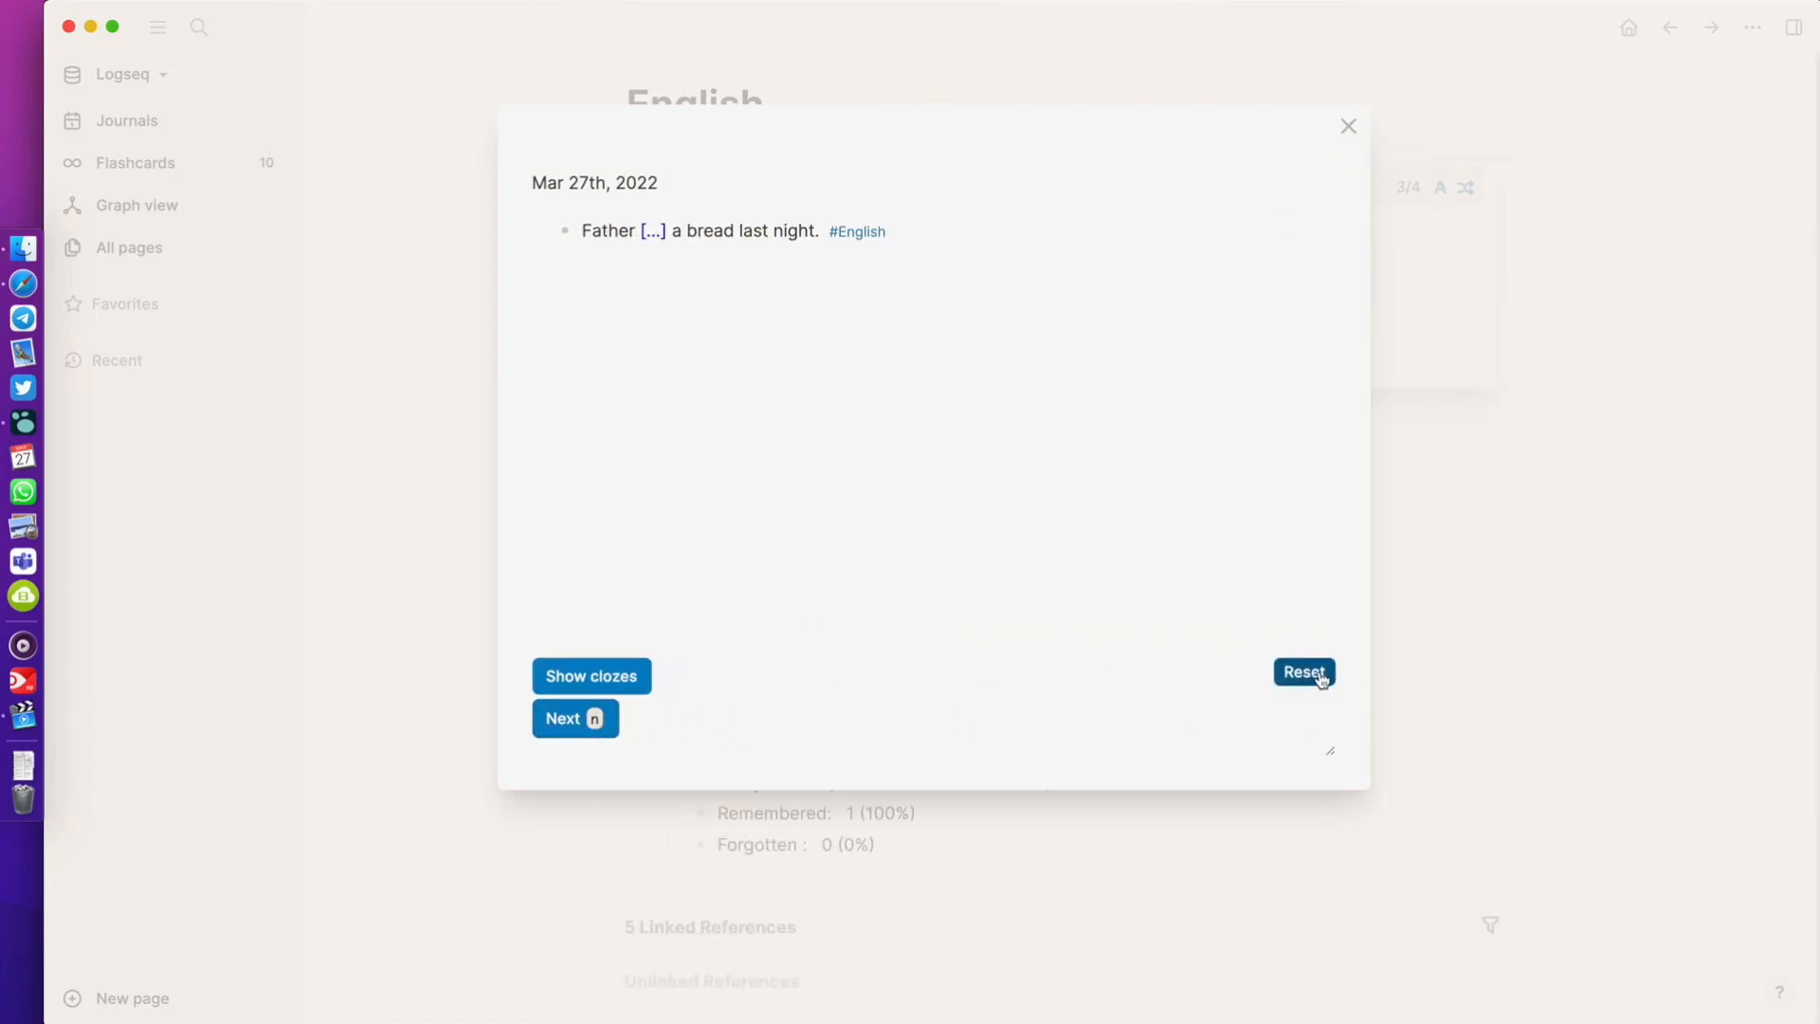
click(1348, 127)
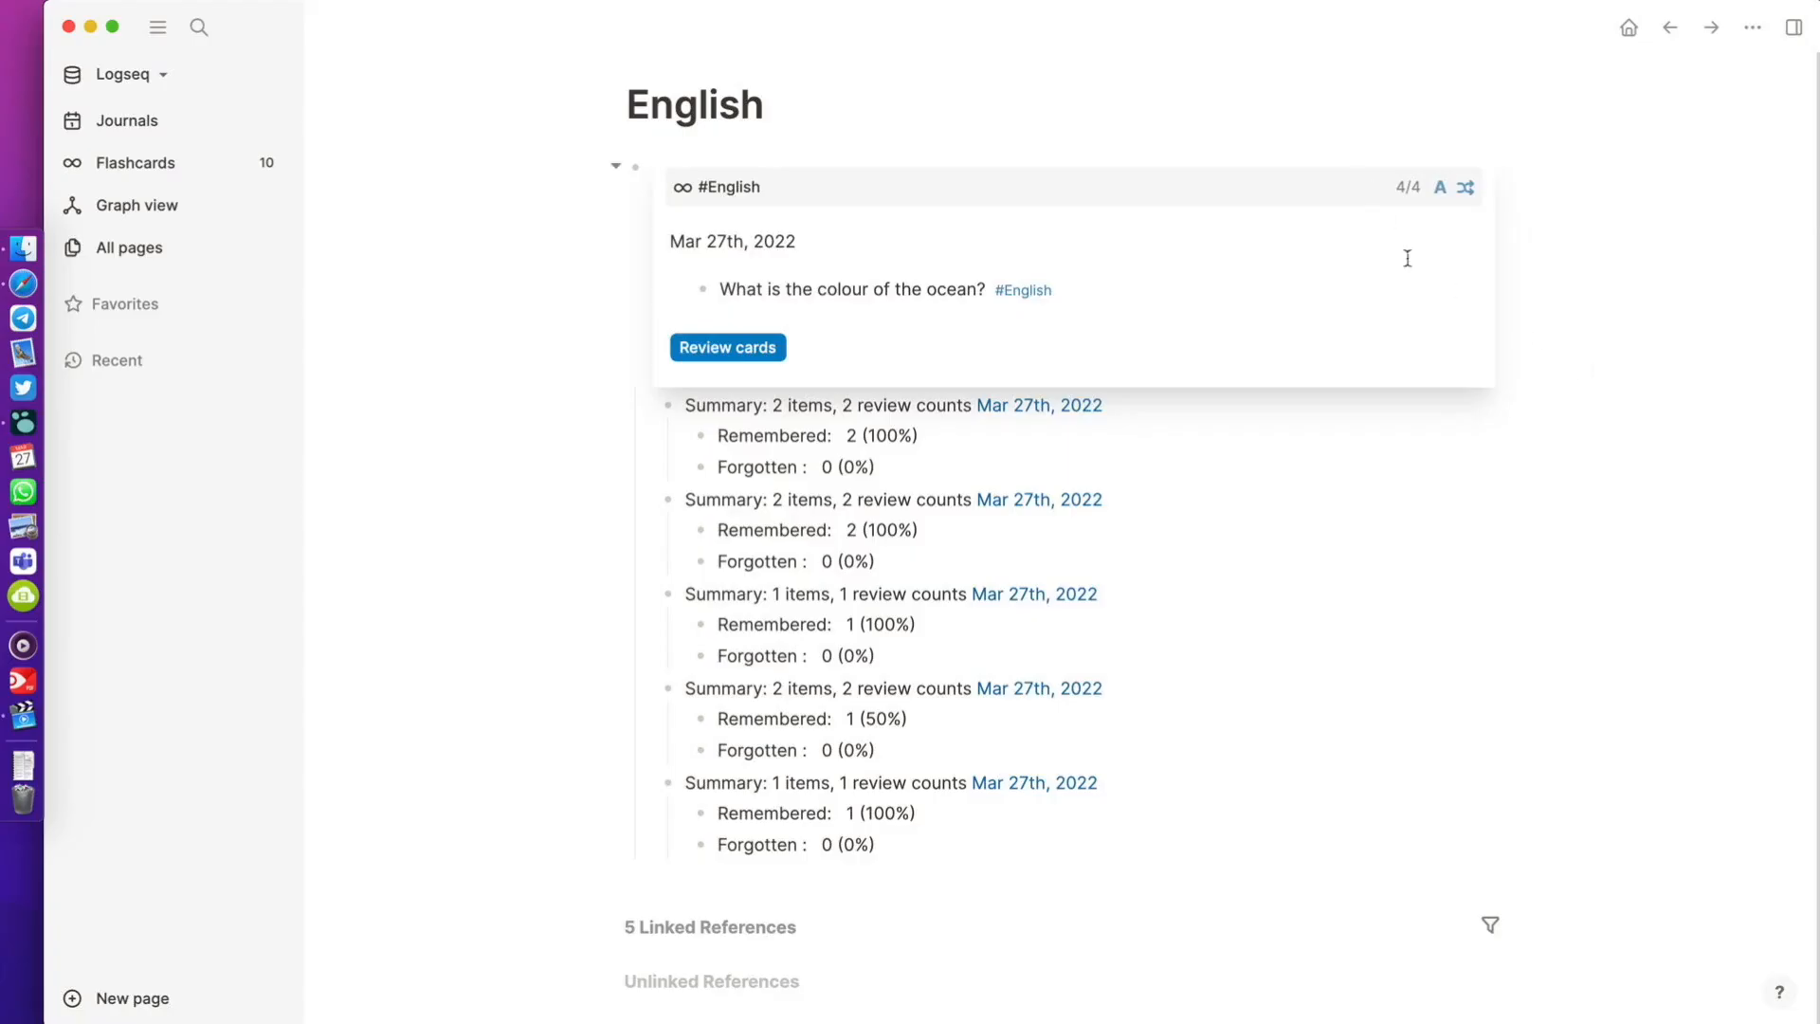
Step: Review the four reset #English cards, revealing each answer or cloze and marking every card as Remembered
click(735, 358)
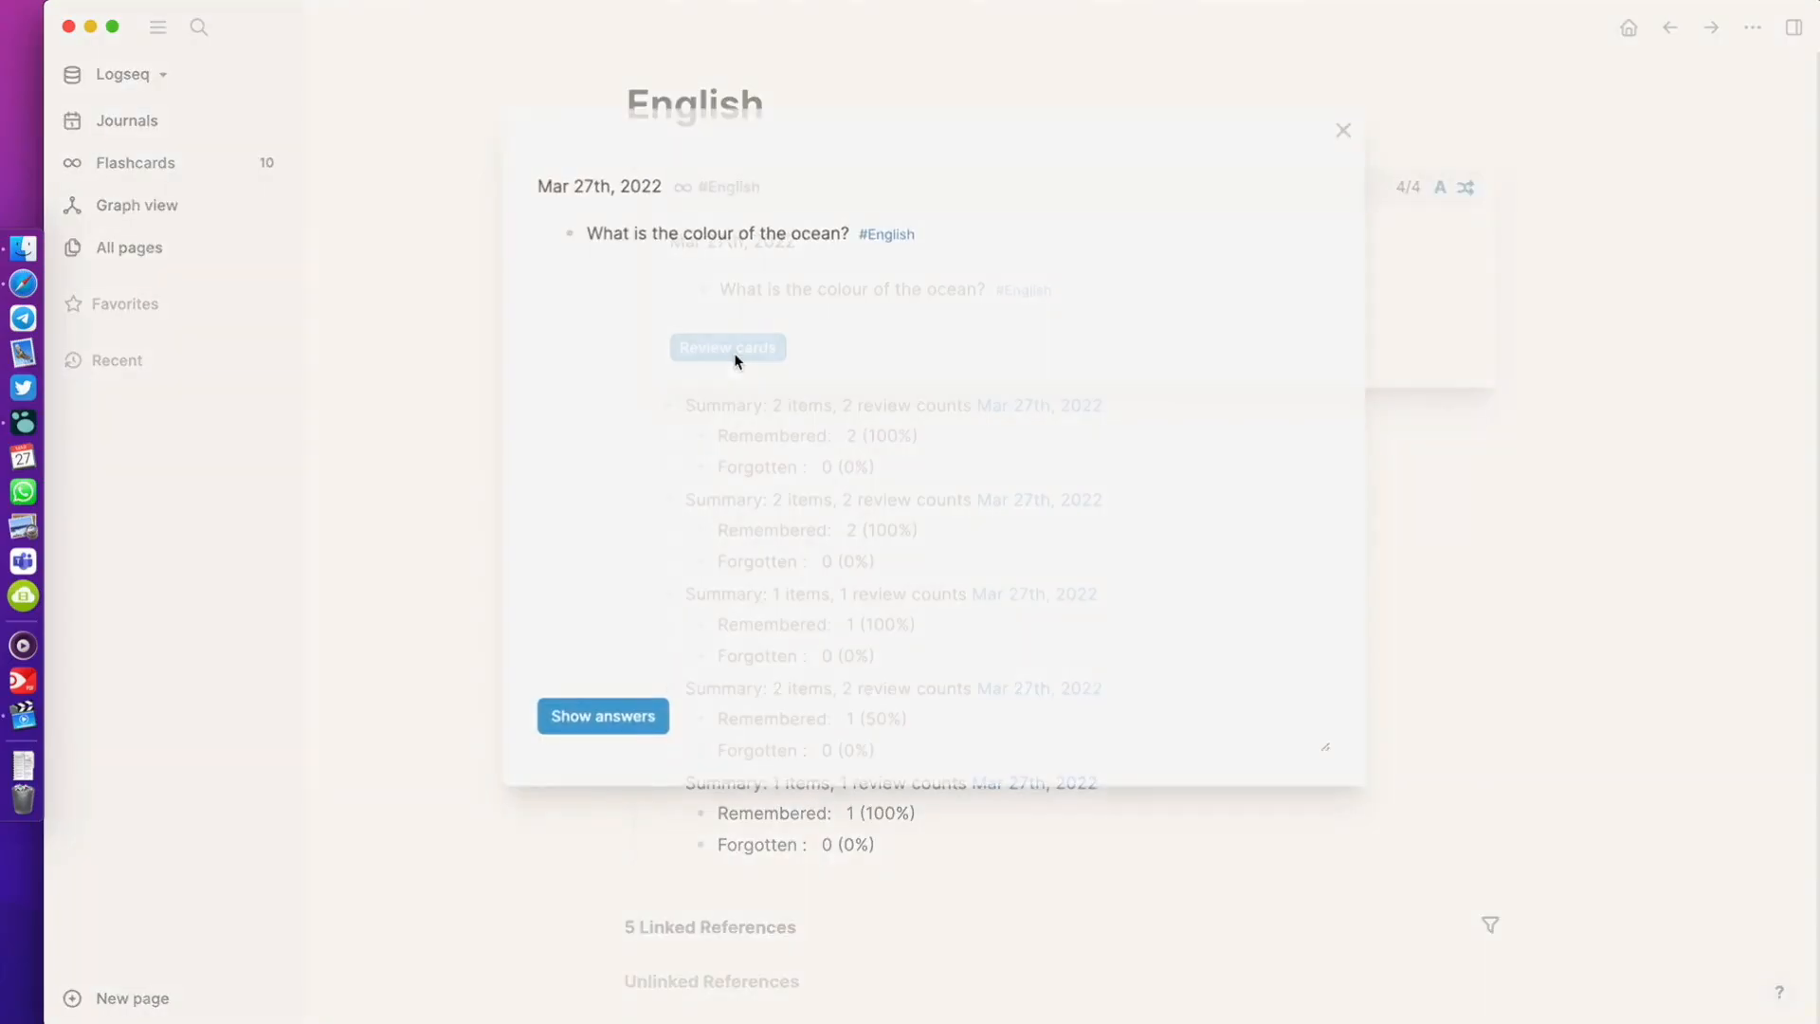
click(631, 735)
click(628, 727)
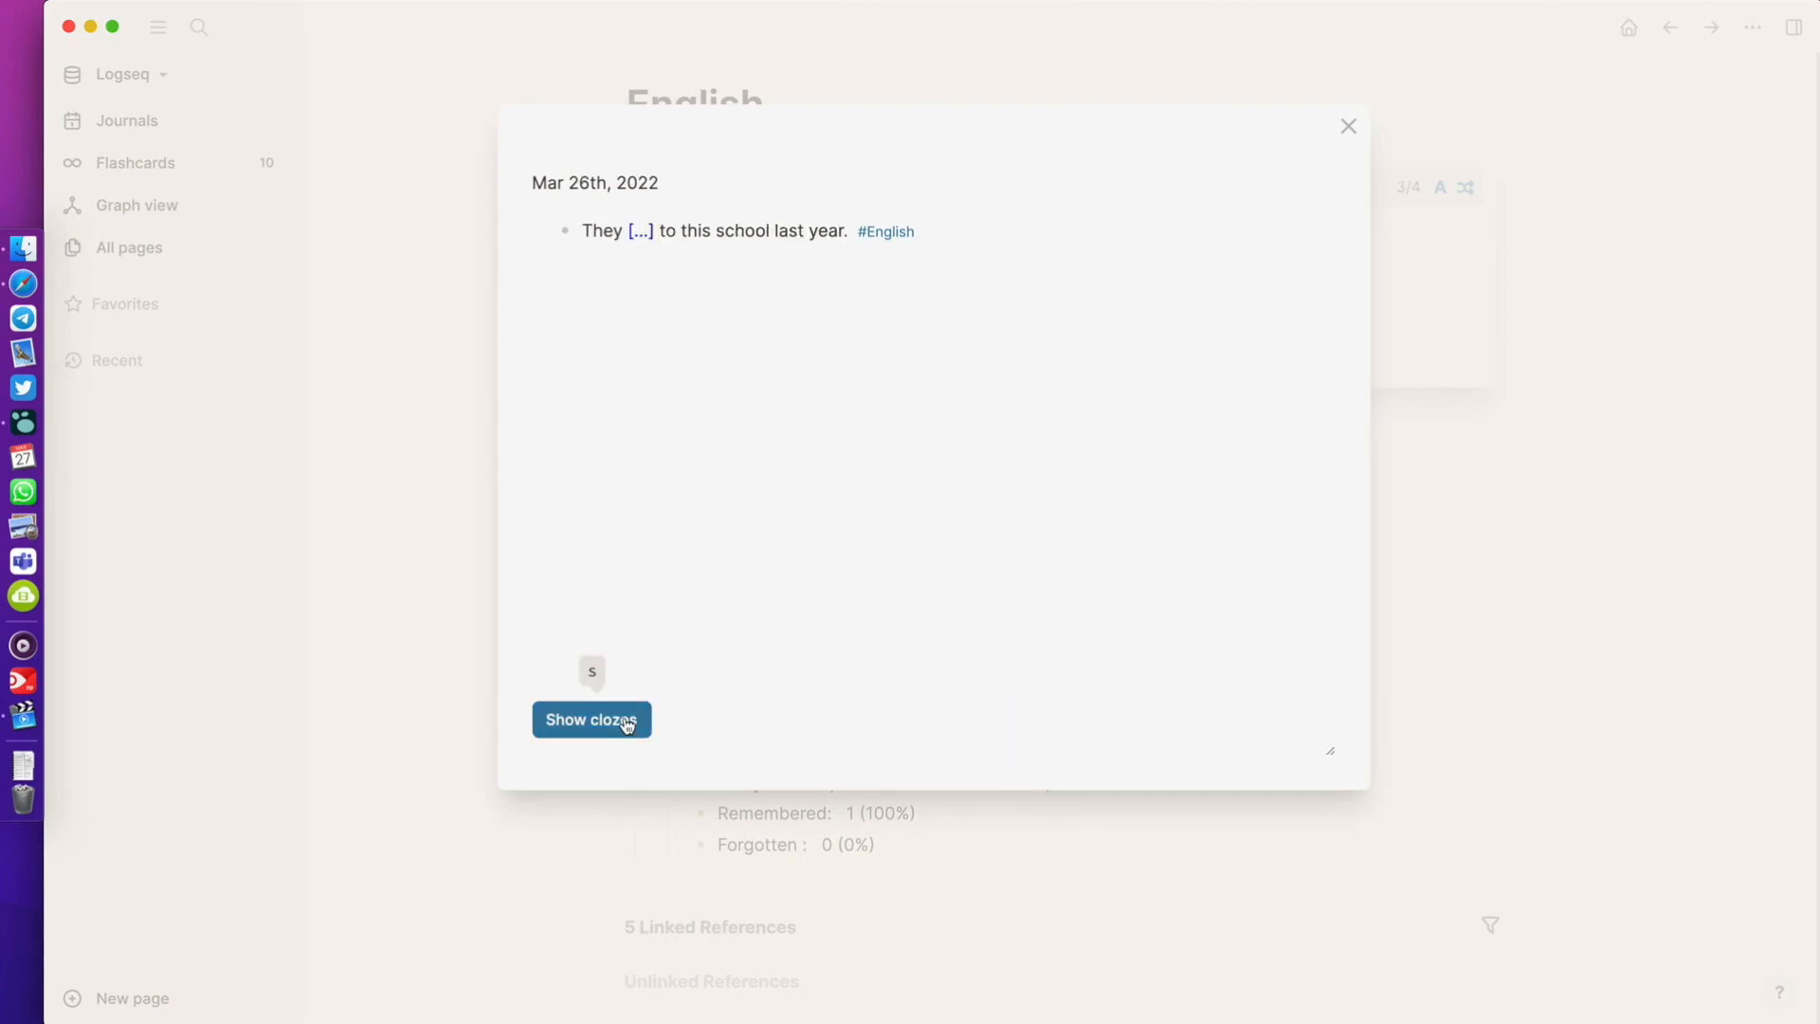
click(628, 725)
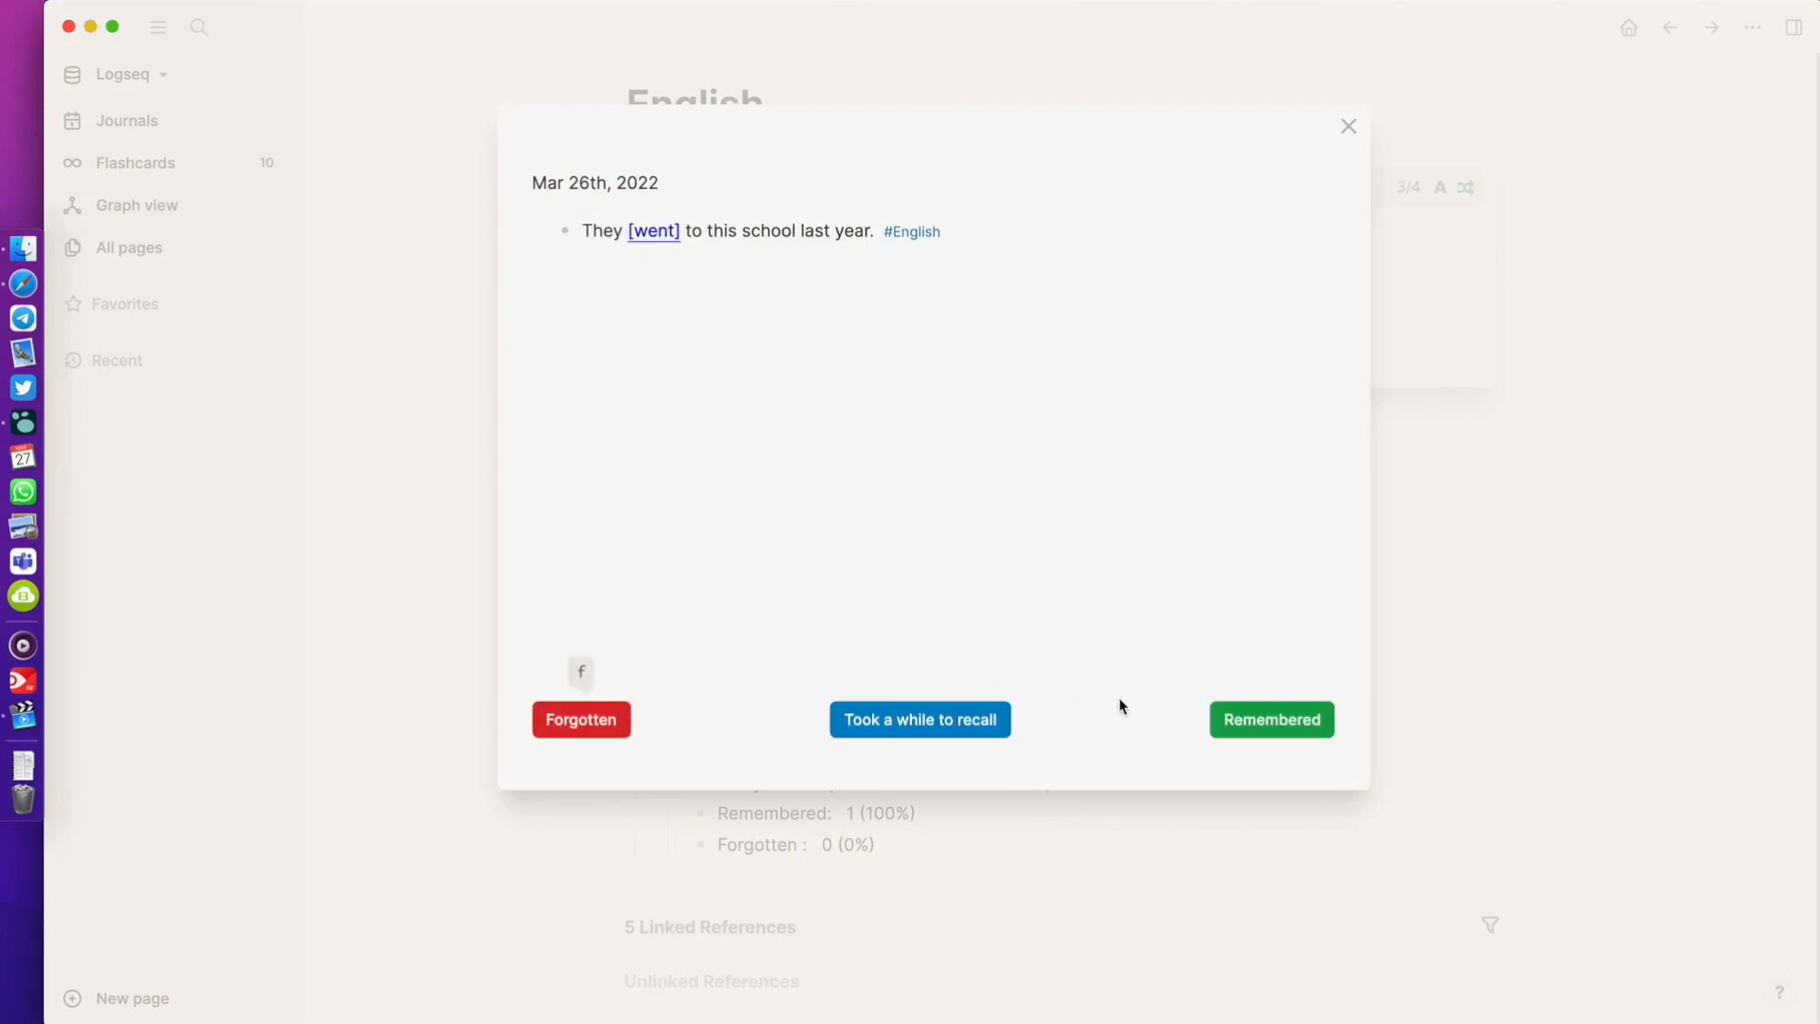
click(1263, 717)
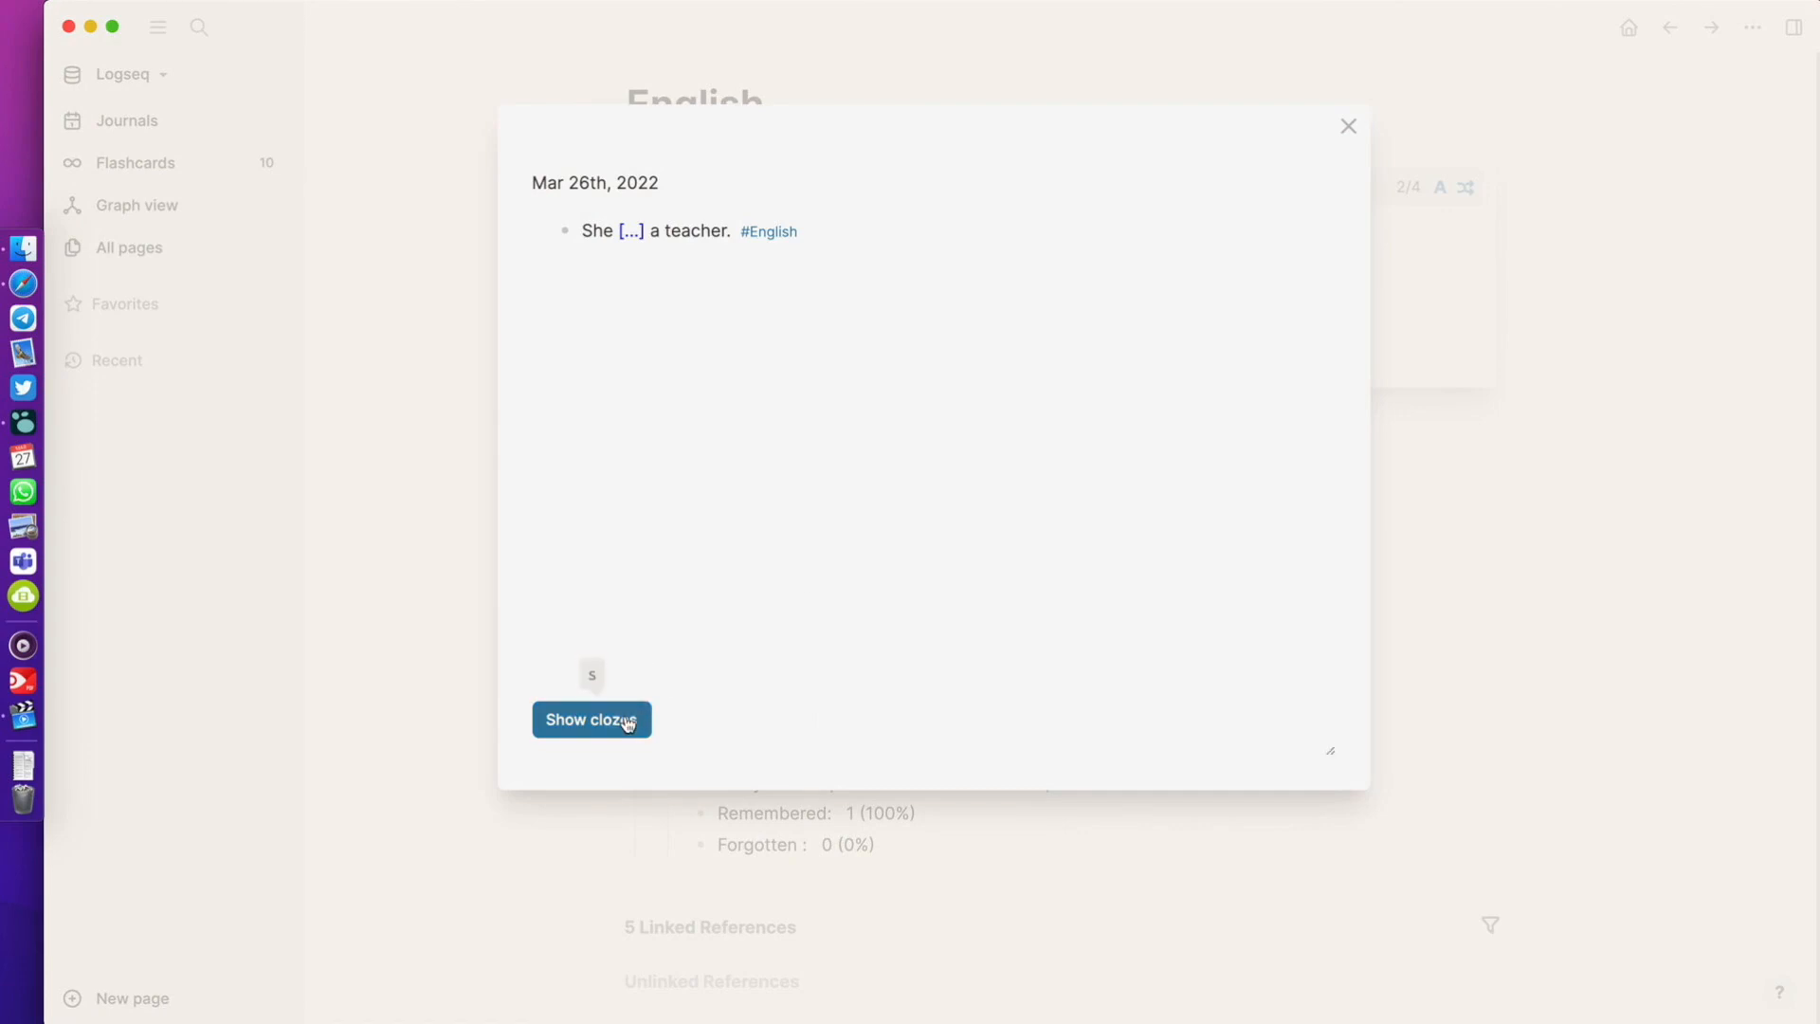
click(628, 725)
click(1272, 721)
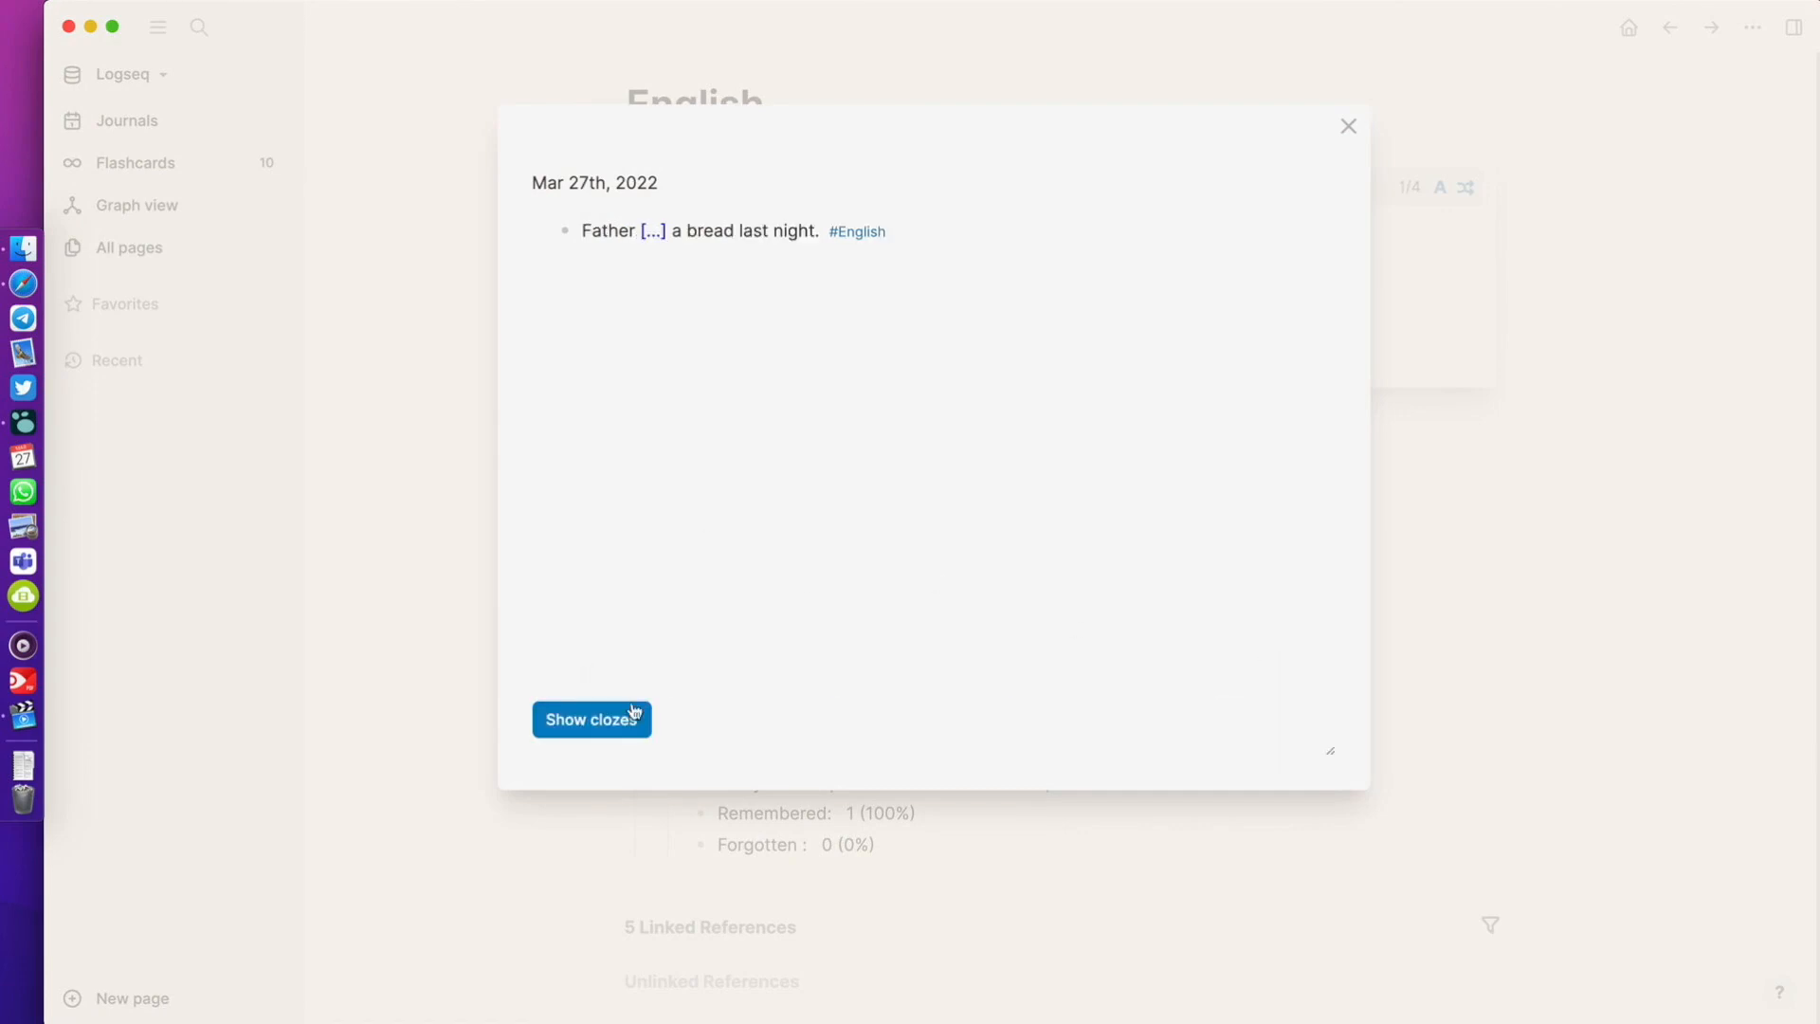
click(630, 718)
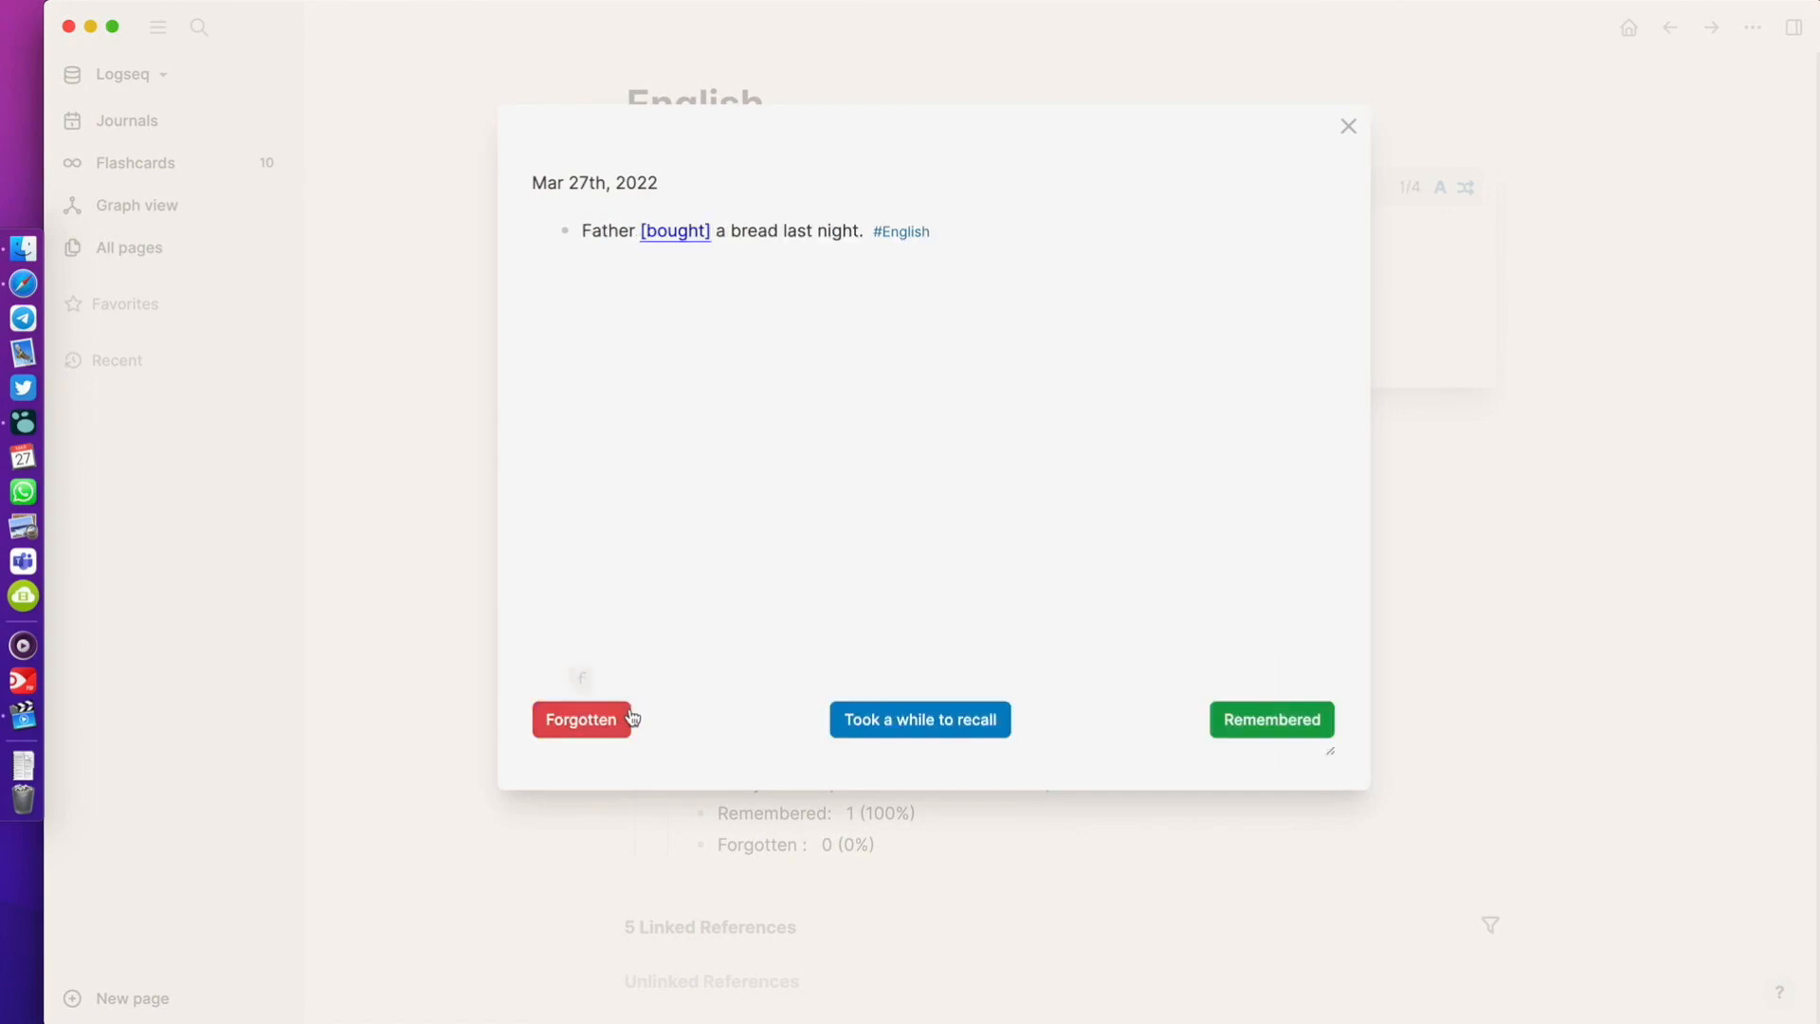
click(1303, 734)
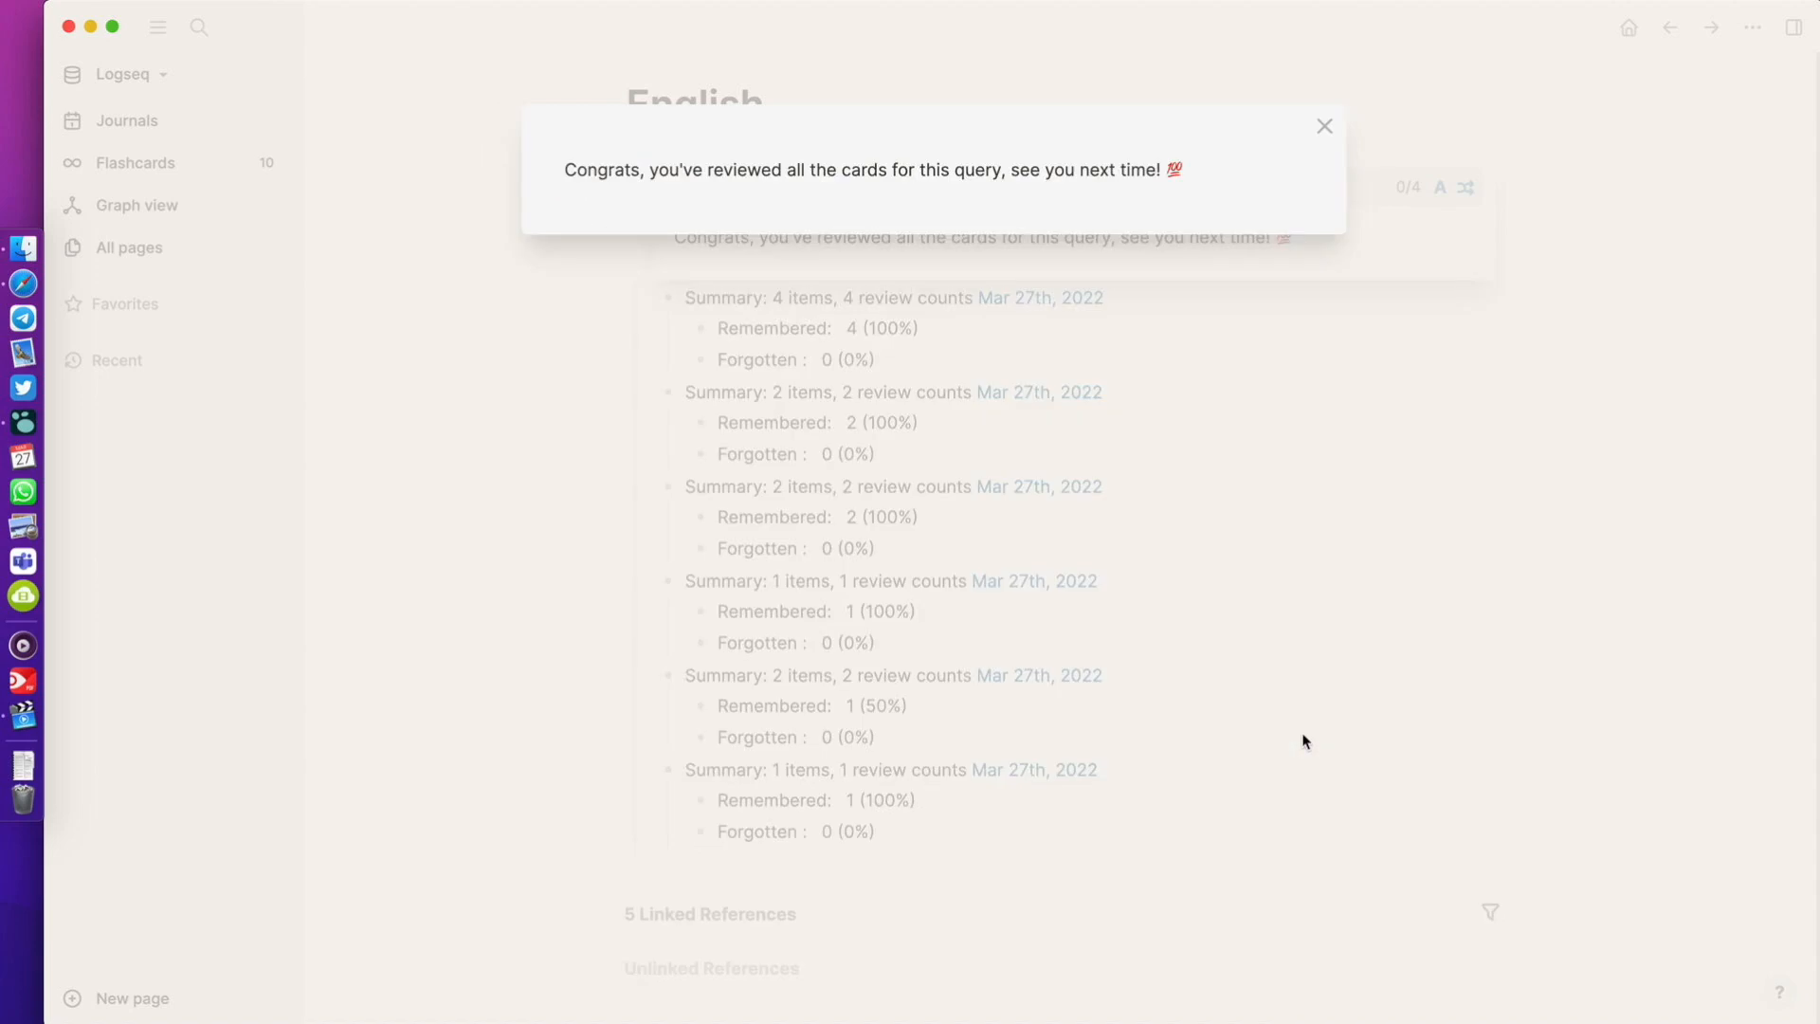
click(1323, 127)
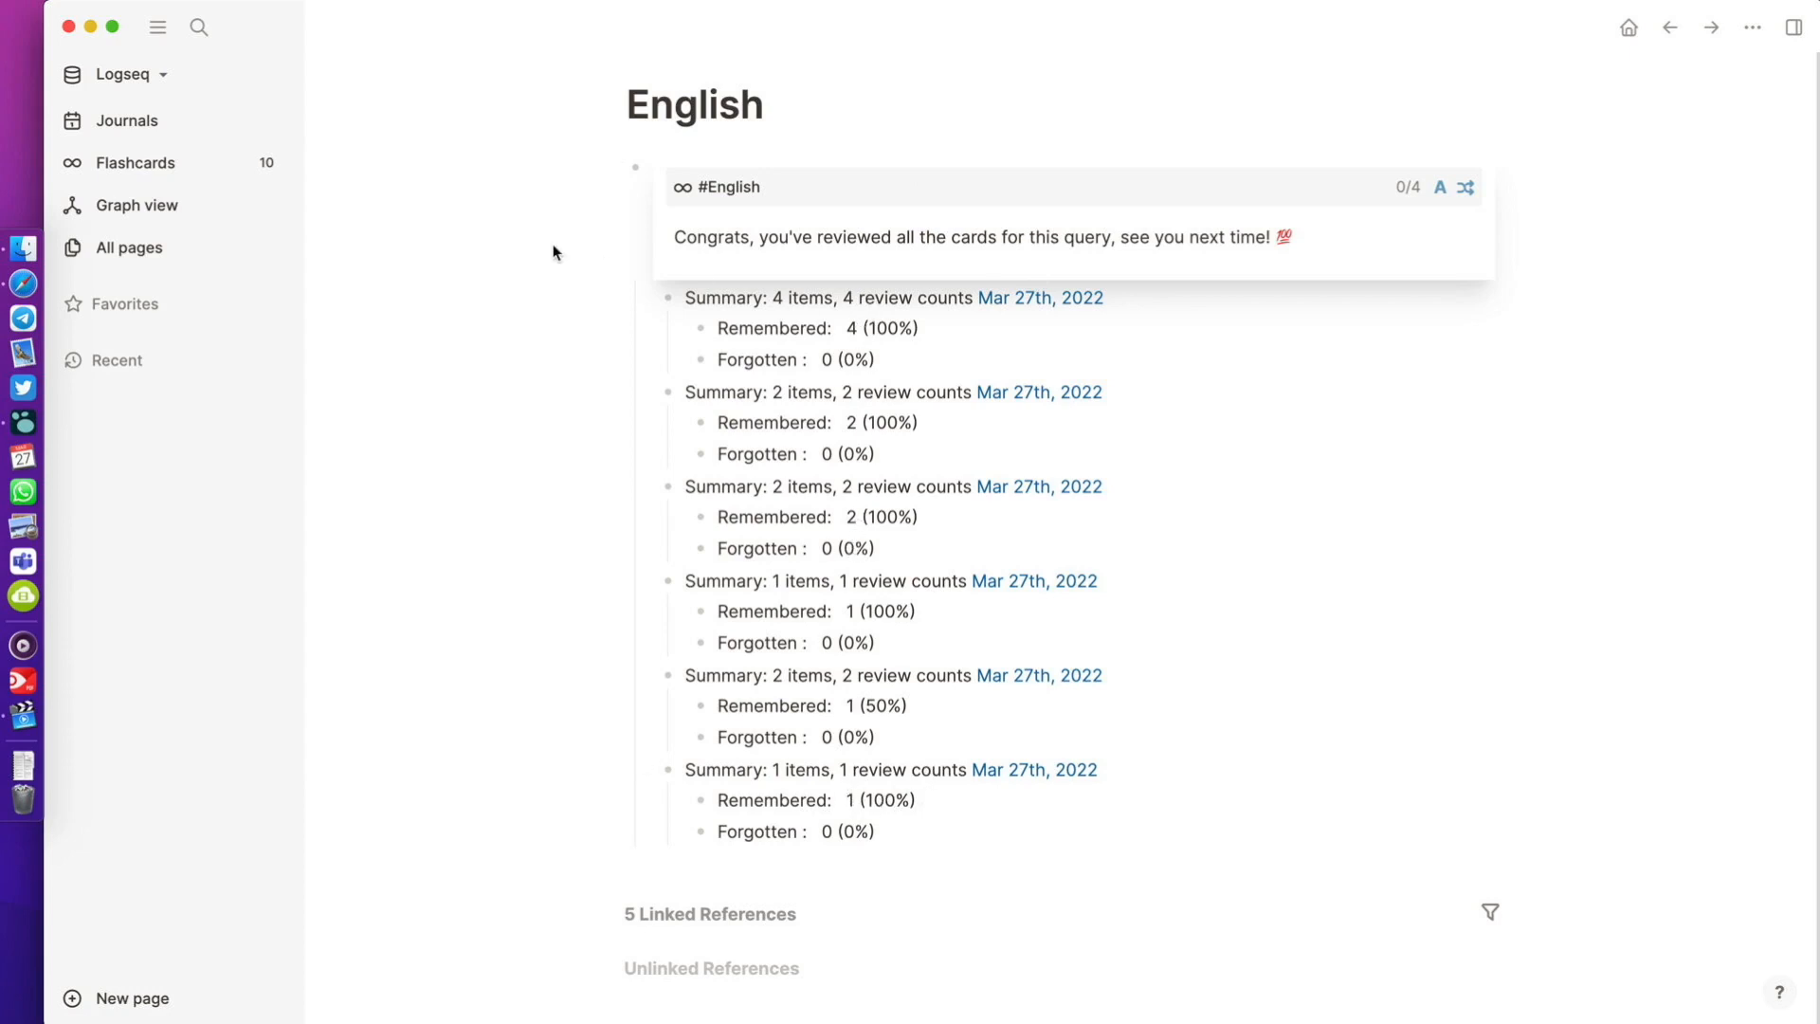
Step: Return to the Journals page
click(212, 121)
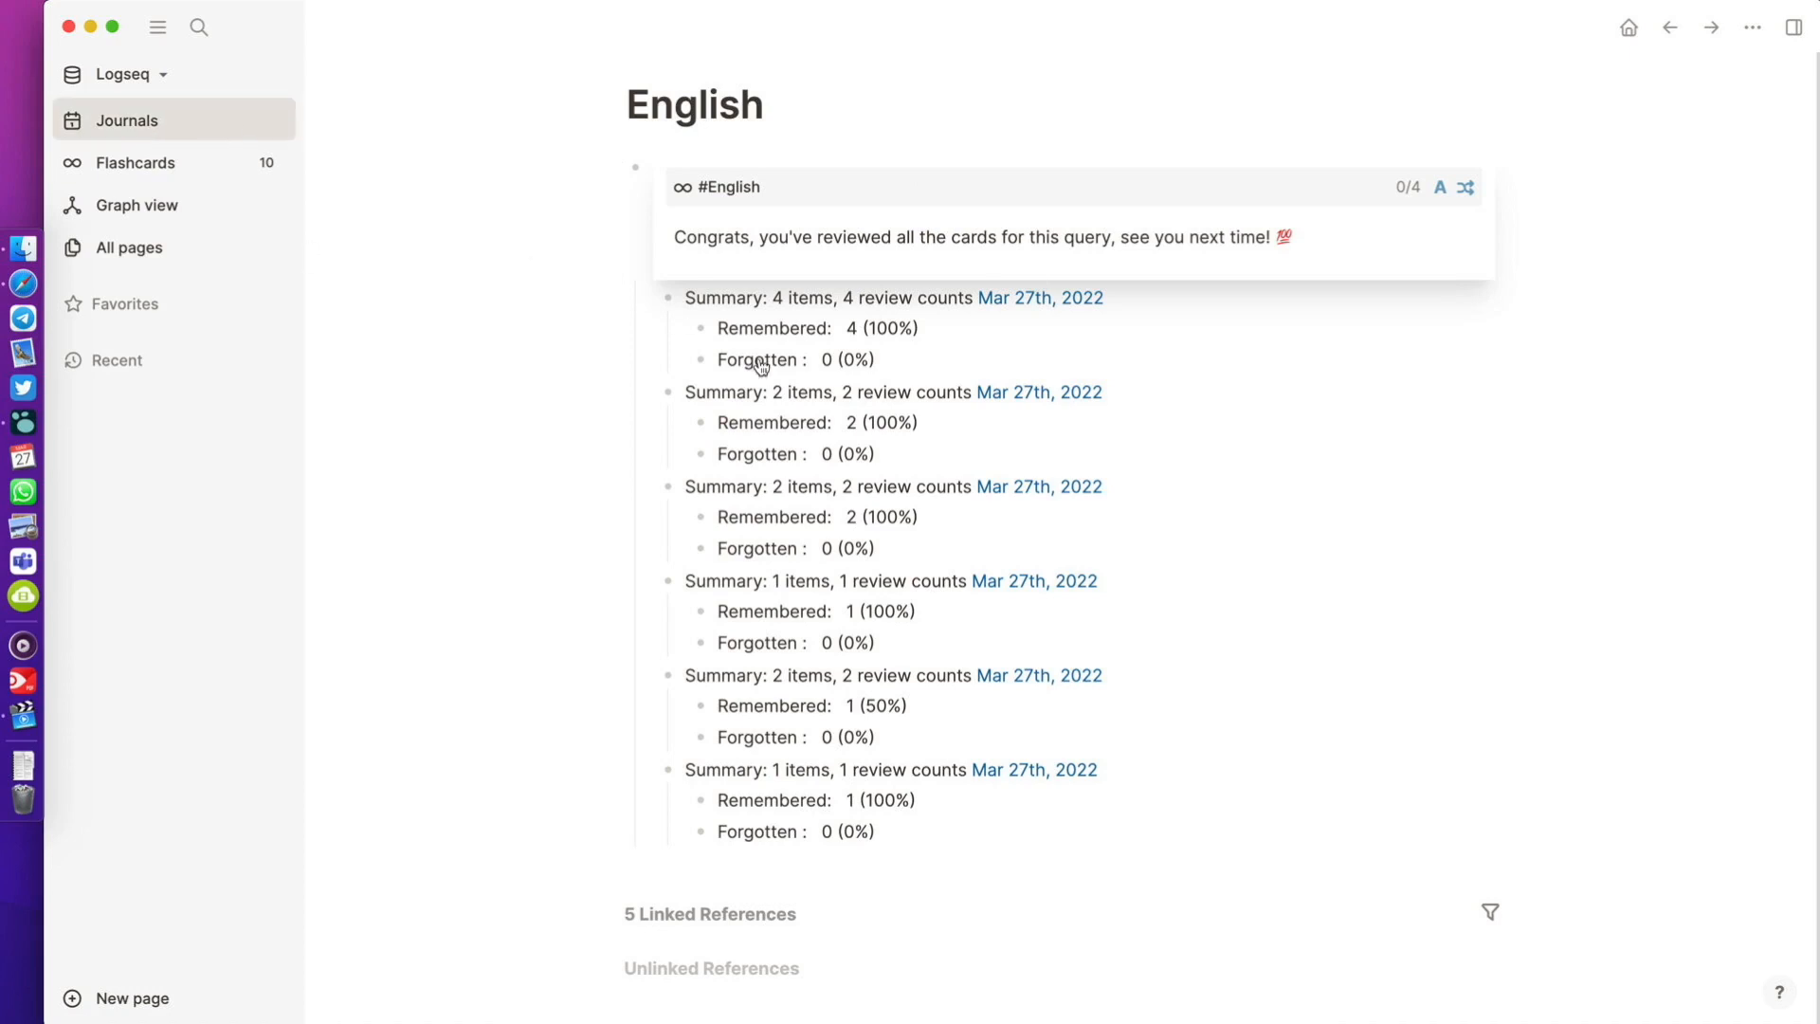